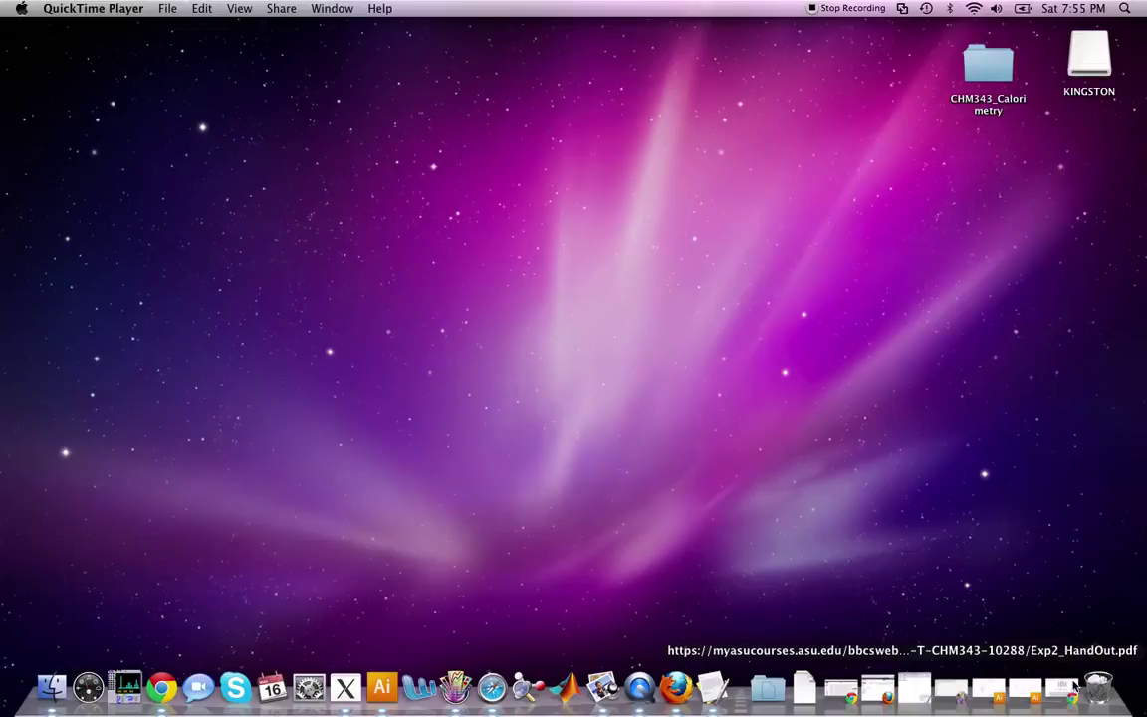
Open the Exp2_HandOut.pdf handout and examine the temperature vs. time plot and the ΔT equation with its drift terms.
left_click(1068, 691)
scroll(426, 350, "up", 15)
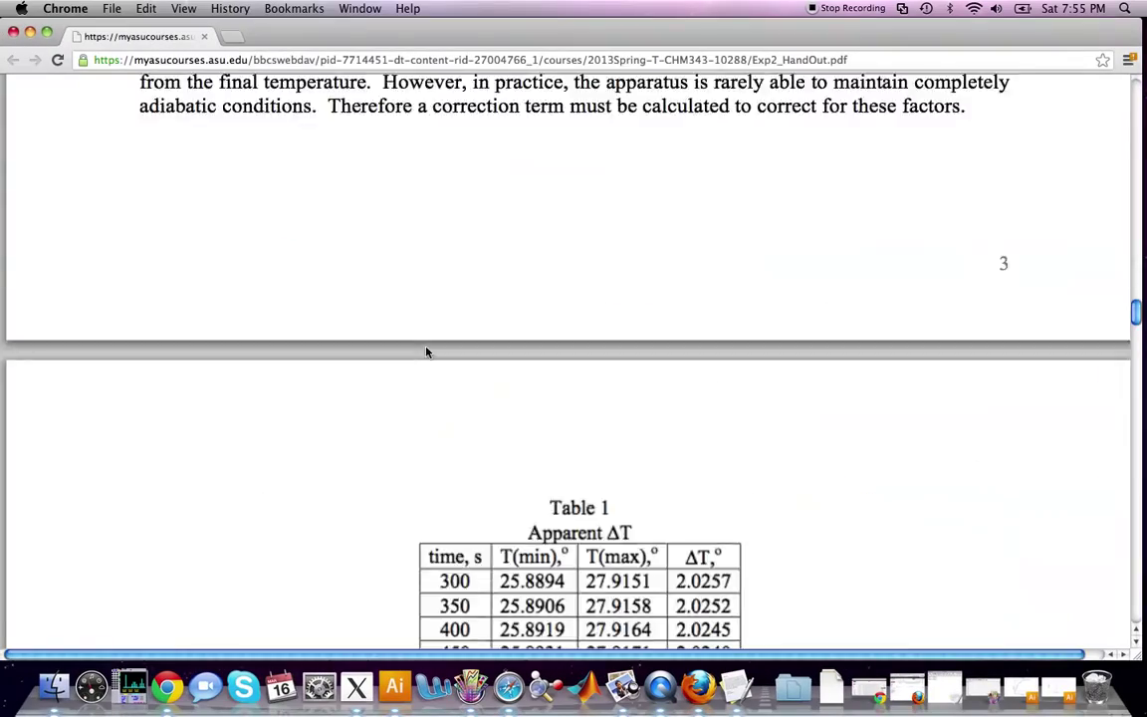
scroll(426, 349, "up", 15)
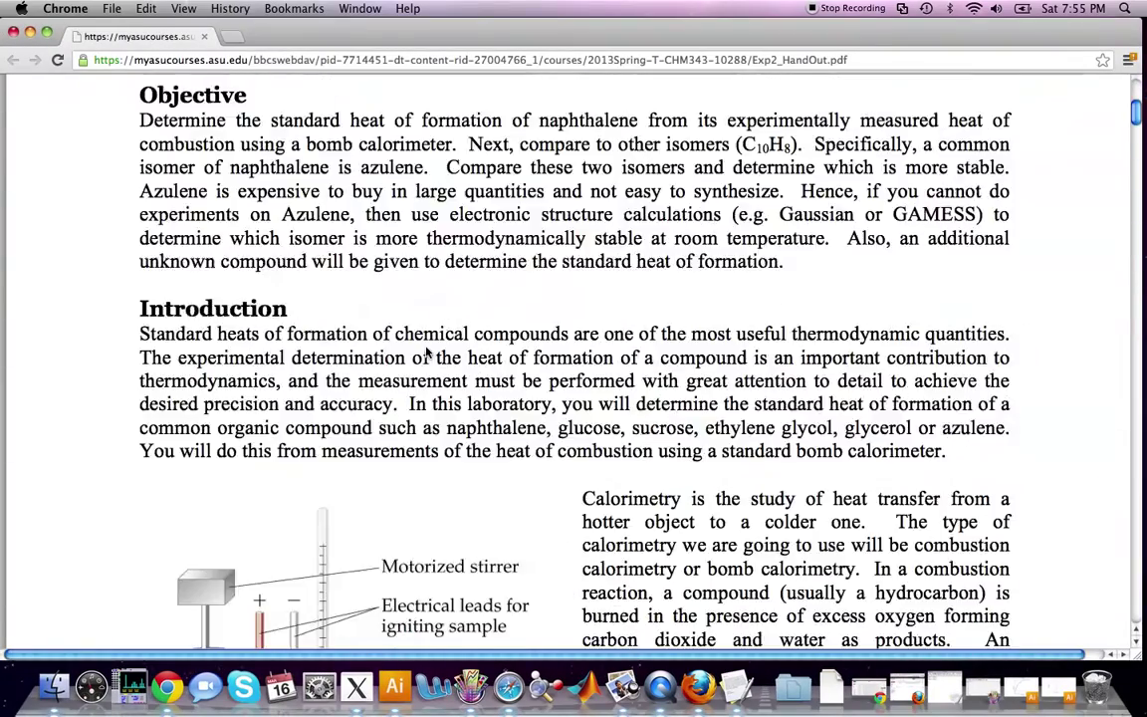
scroll(426, 350, "down", 15)
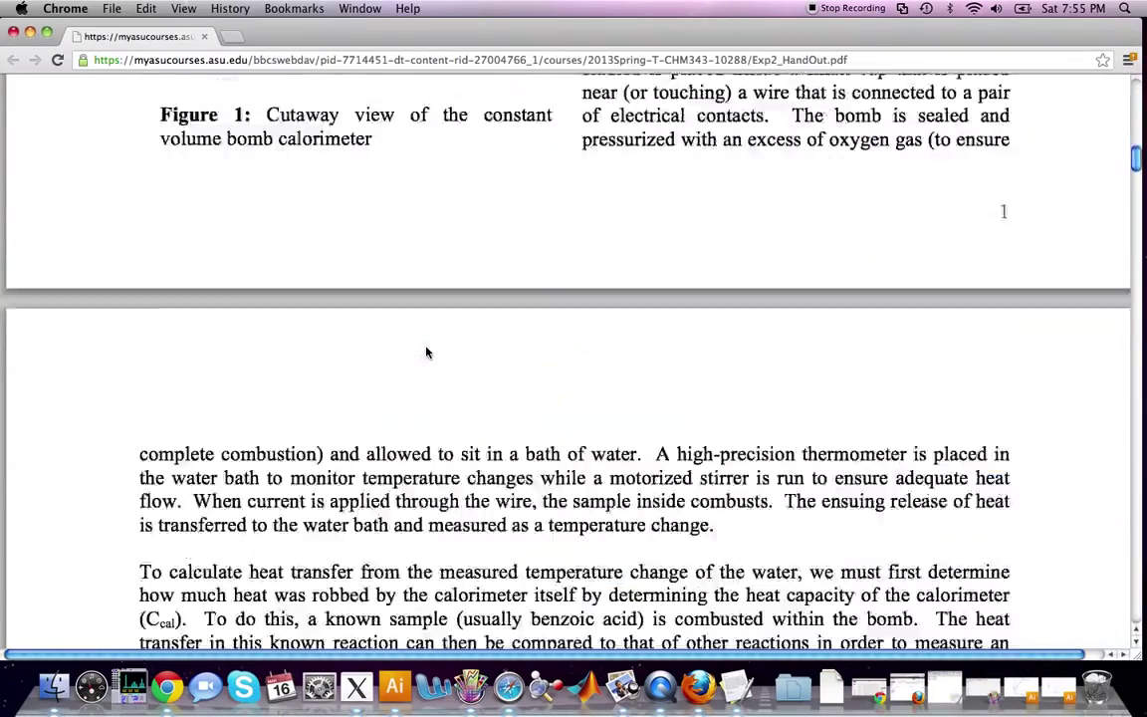
scroll(426, 351, "down", 15)
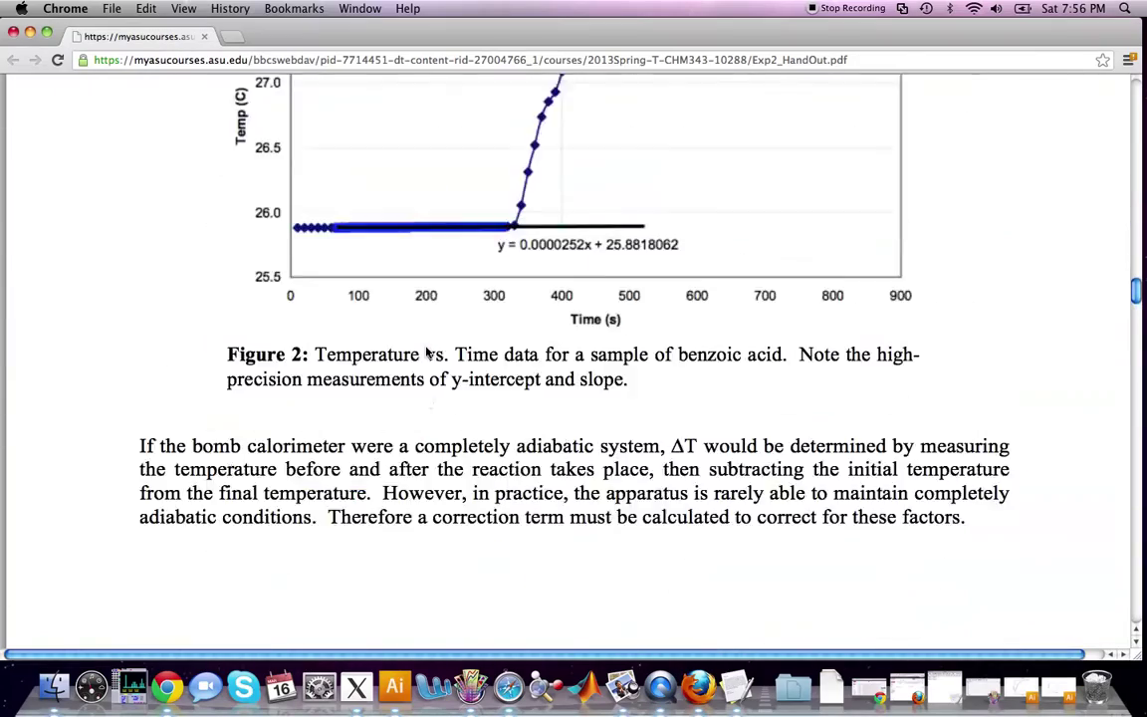
scroll(259, 175, "down", 6)
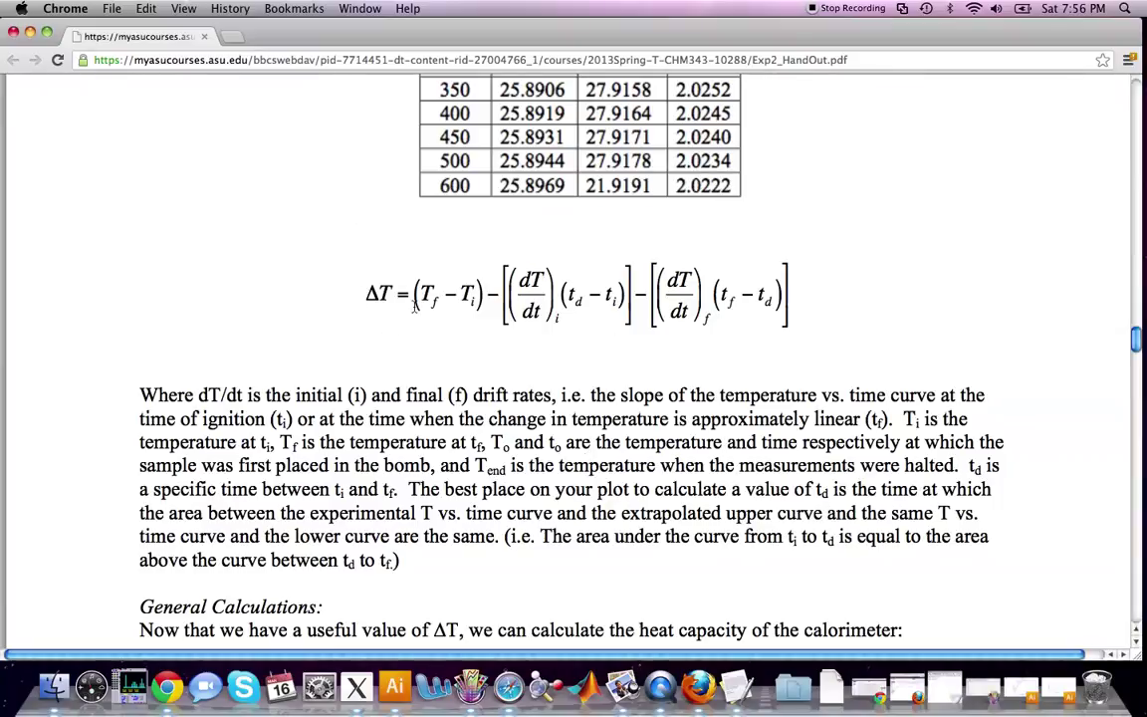
scroll(367, 265, "up", 10)
scroll(368, 266, "up", 13)
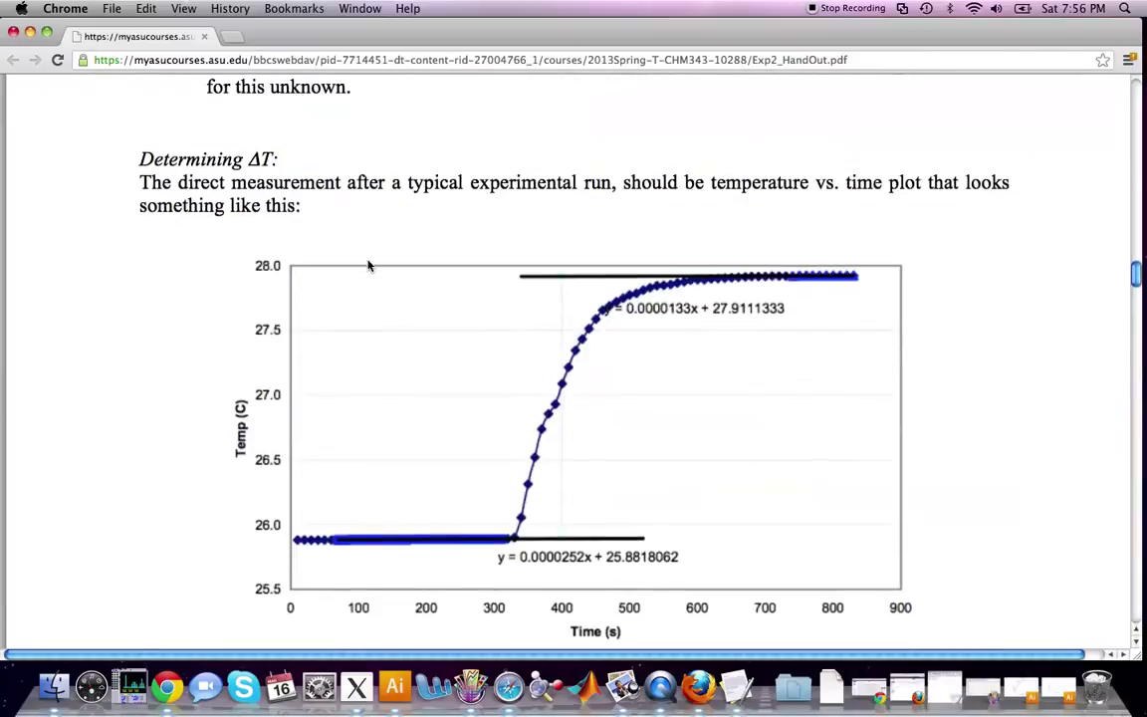
scroll(335, 206, "down", 20)
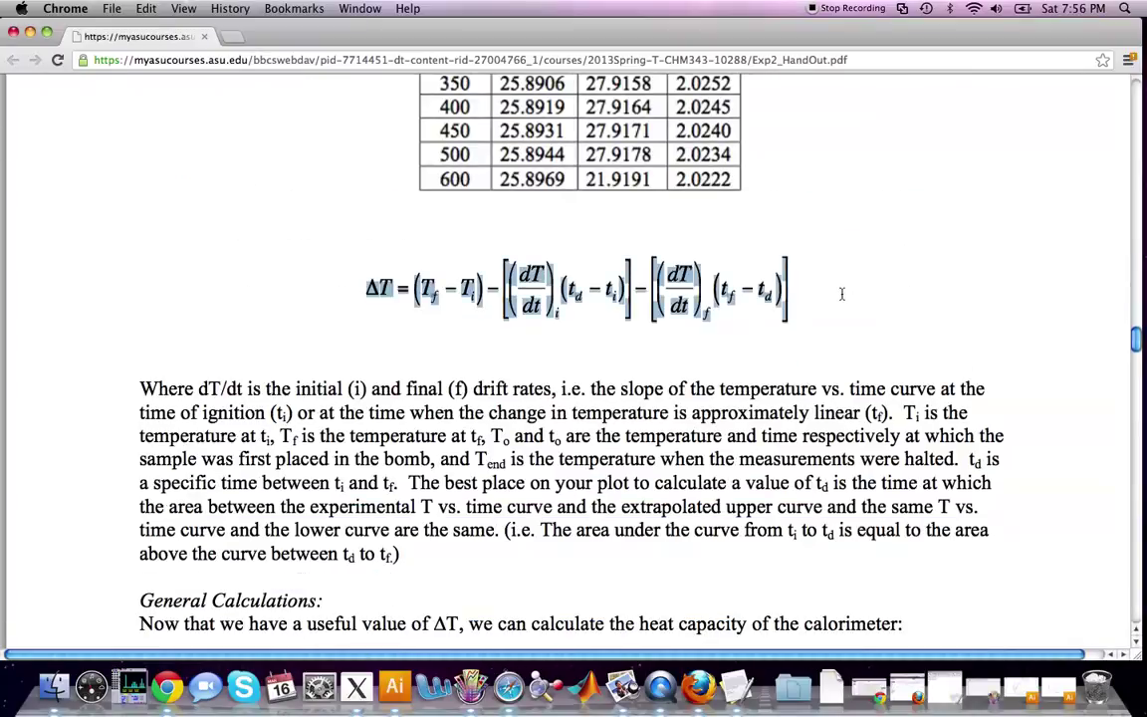
scroll(394, 390, "up", 1)
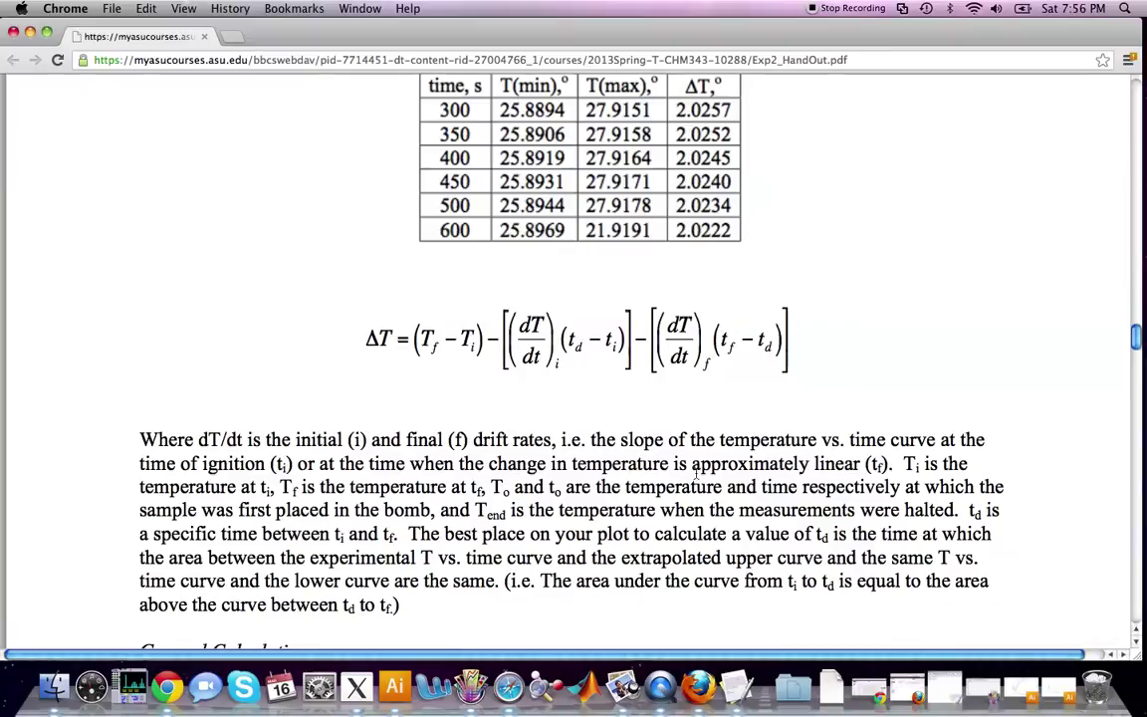
Switch to the Exp2_full.ai drawing and draw a straight line about 655 pt wide from the curve's start along the initial baseline.
left_click(1068, 690)
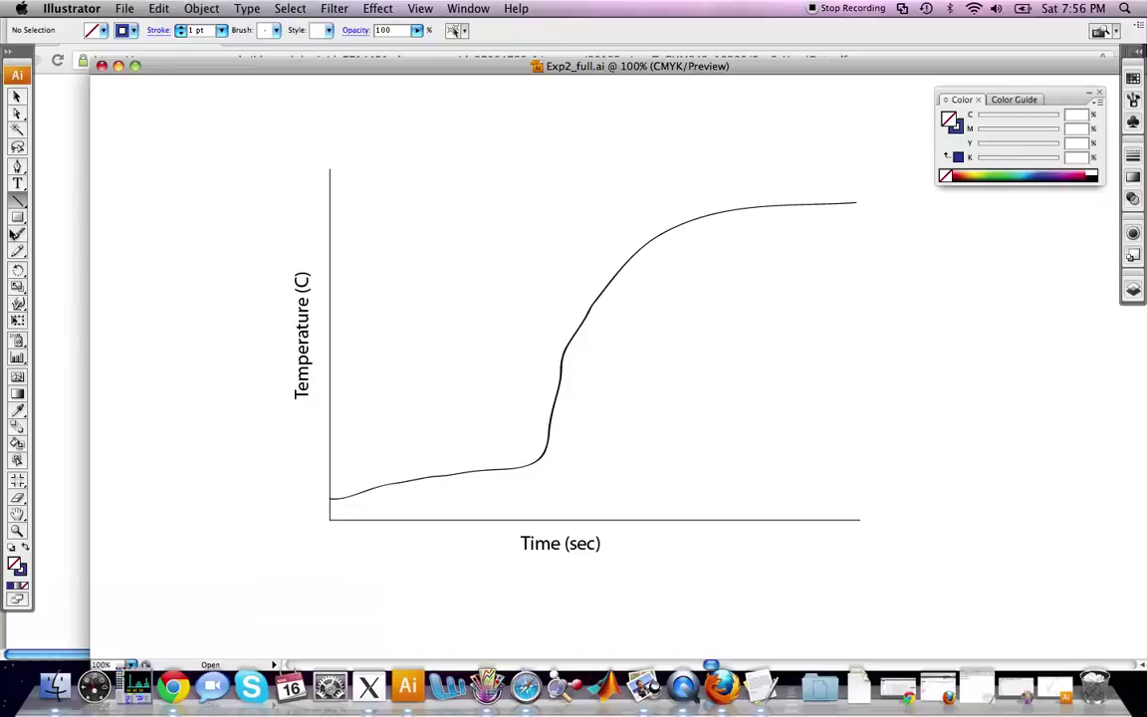
left_click(17, 198)
left_click_drag(332, 498, 764, 426)
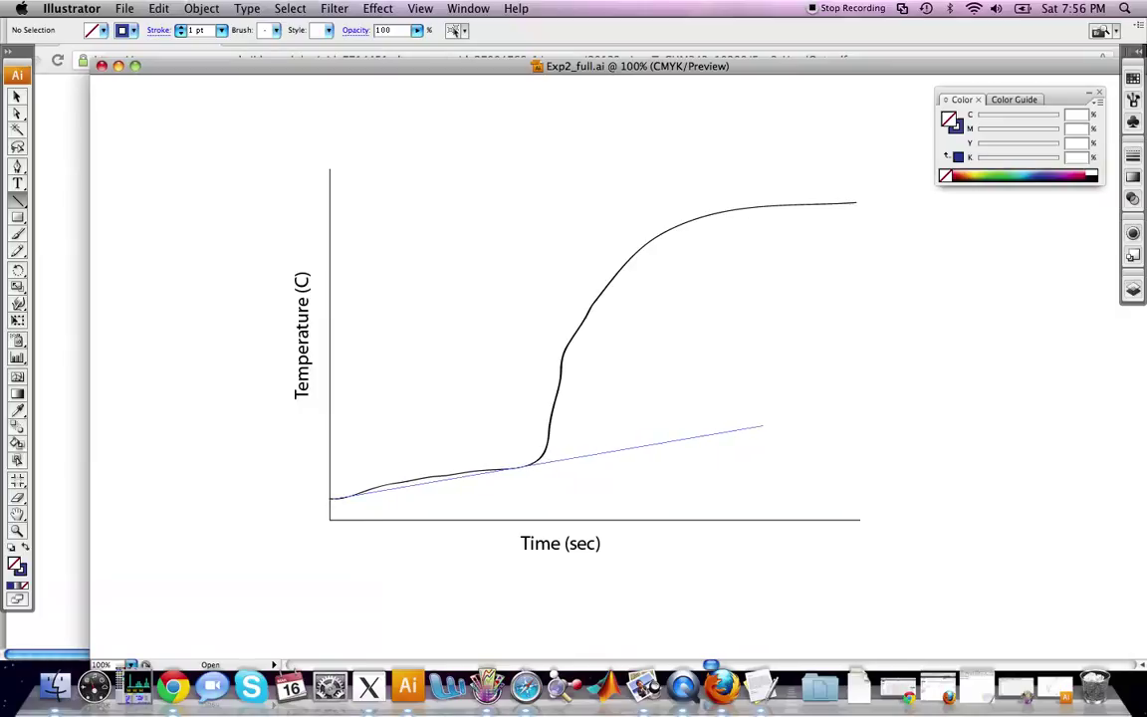
left_click_drag(769, 425, 820, 415)
left_click_drag(826, 414, 846, 412)
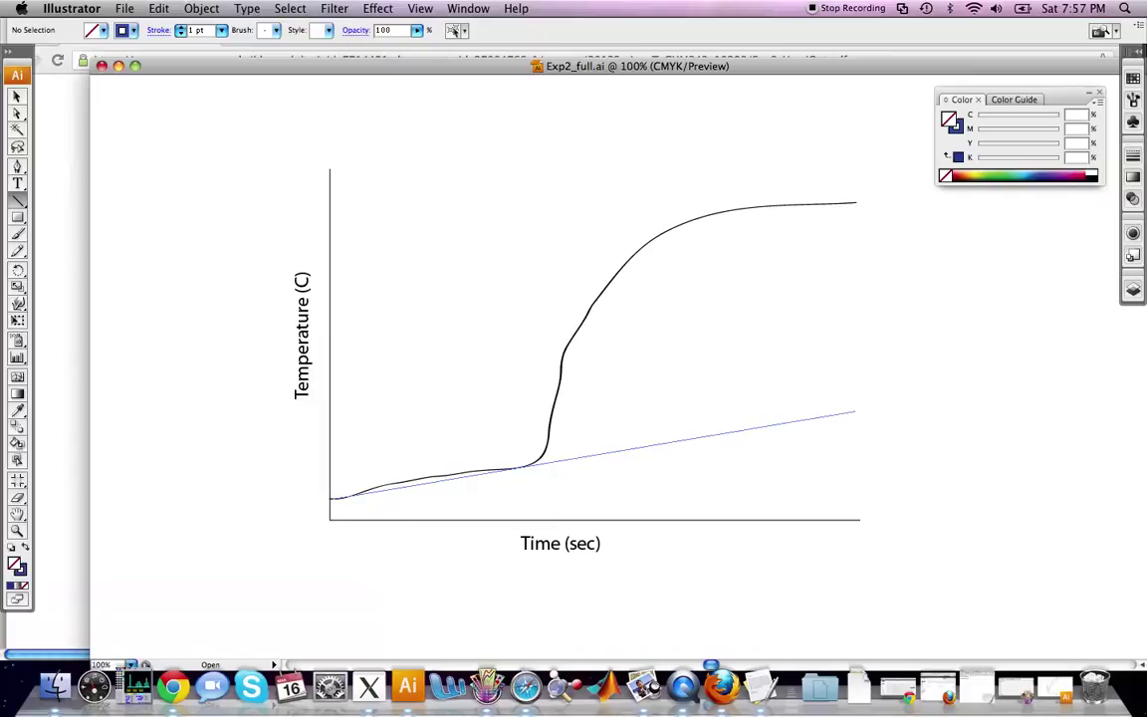
left_click_drag(854, 410, 855, 411)
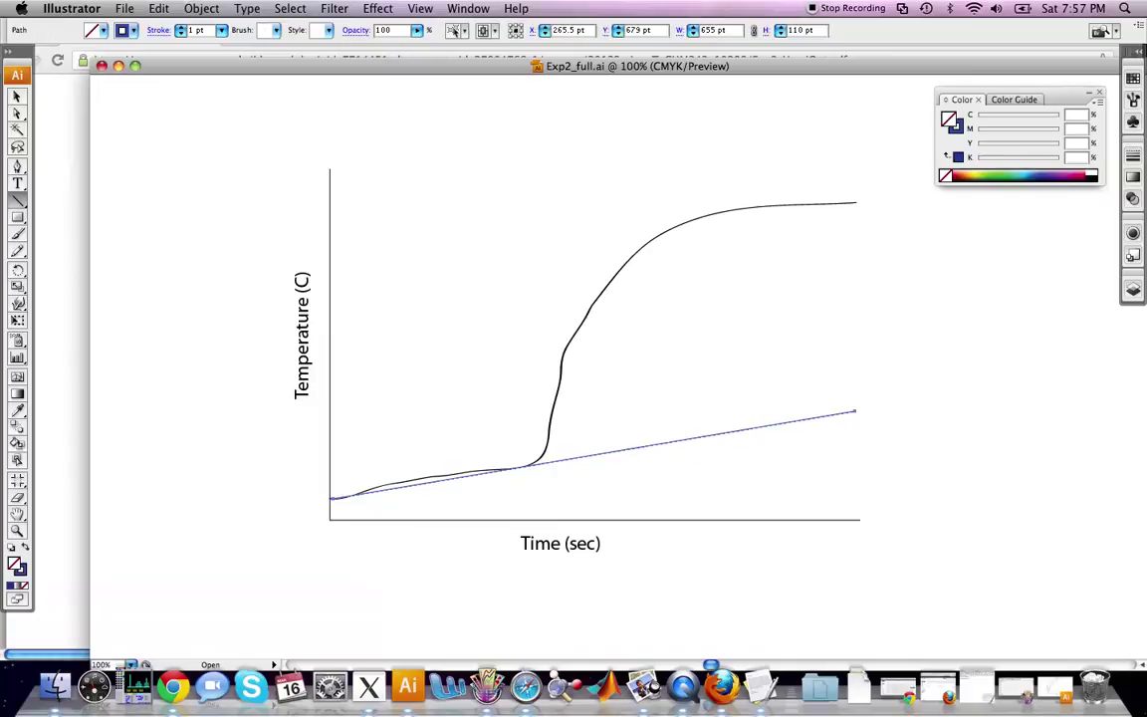
Give the lower baseline line a blue fill matching its stroke and shift it slightly upward to fit the initial part of the curve.
left_click(958, 156)
left_click(16, 201)
left_click(16, 95)
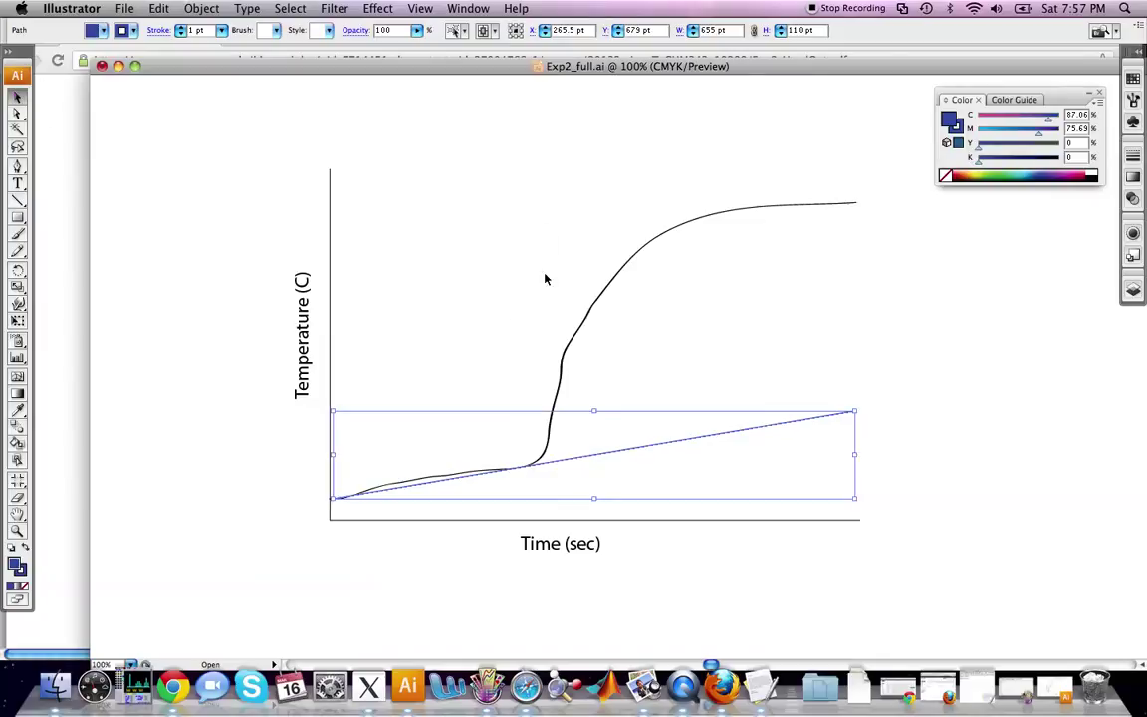
left_click(680, 521)
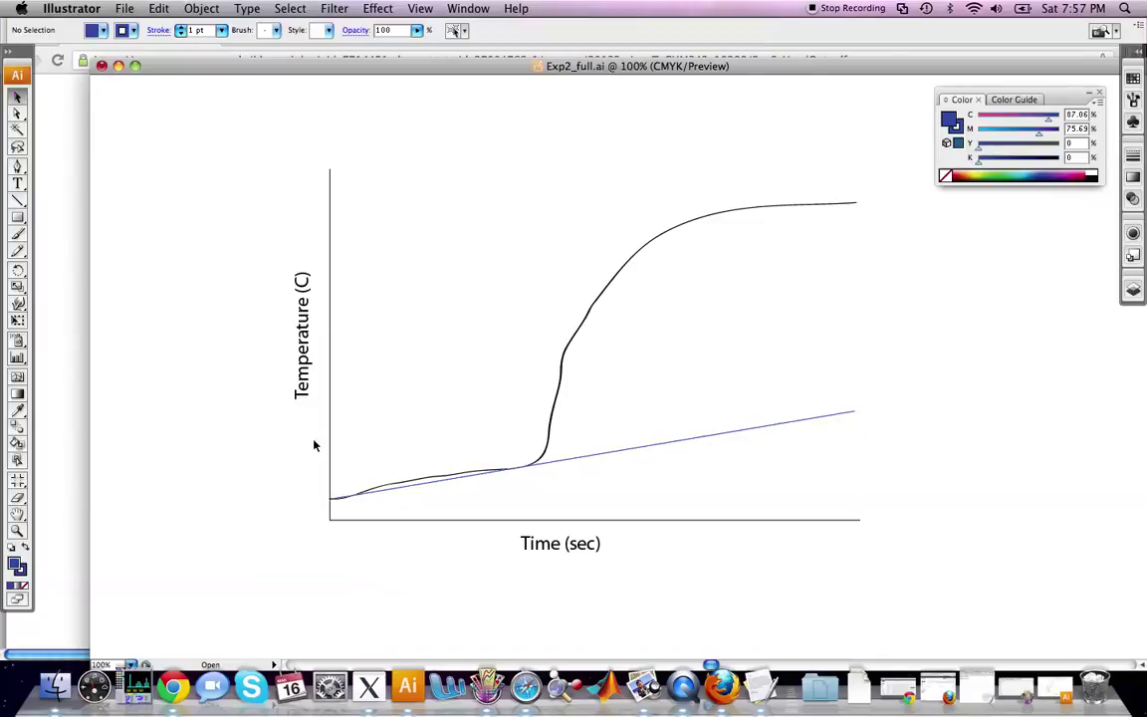
left_click(706, 437)
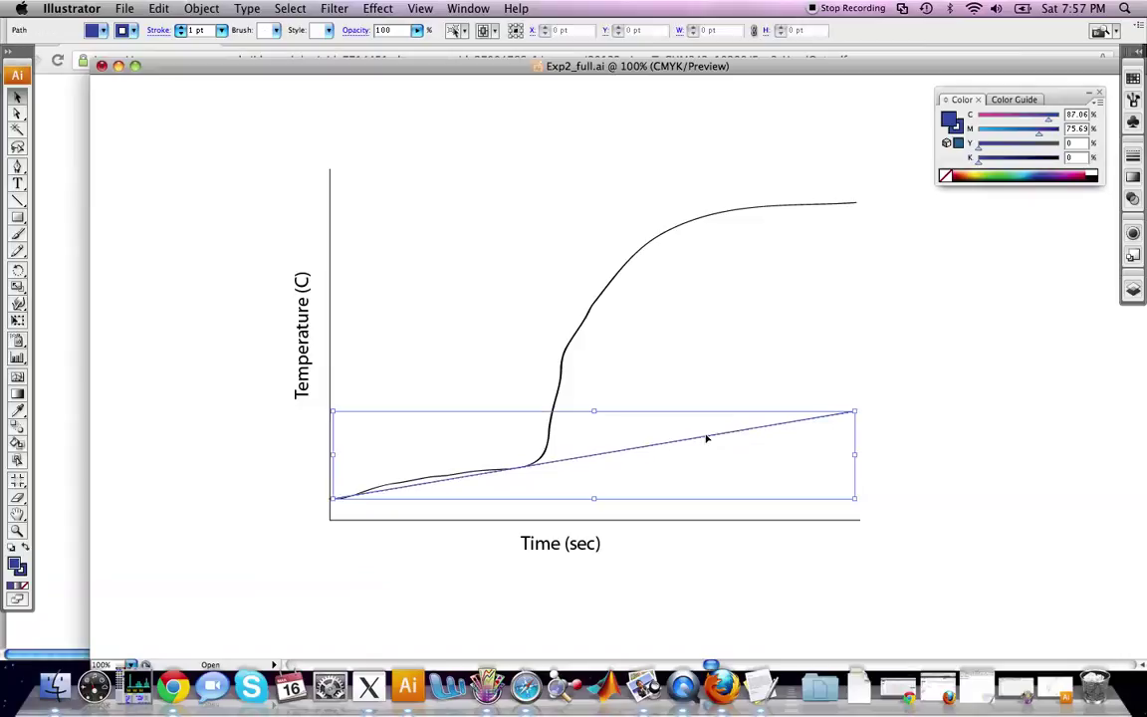
left_click(701, 367)
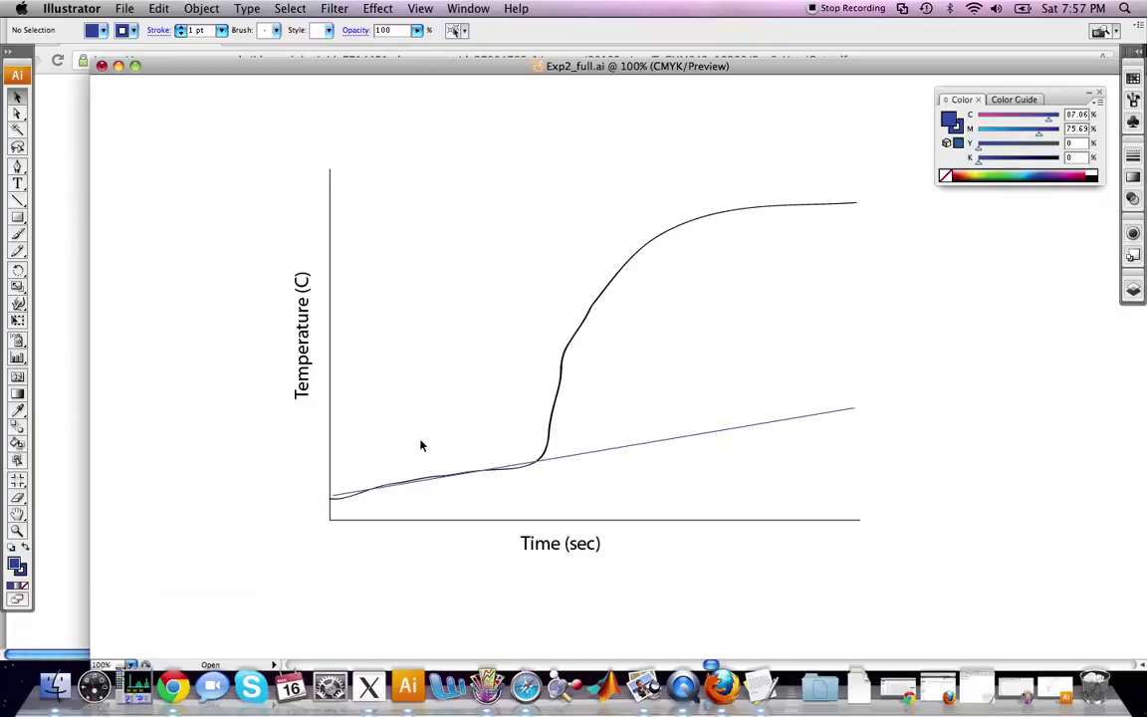
Draw a straight line about 581 pt wide extrapolating the upper plateau back toward the temperature axis and color it red.
left_click(16, 199)
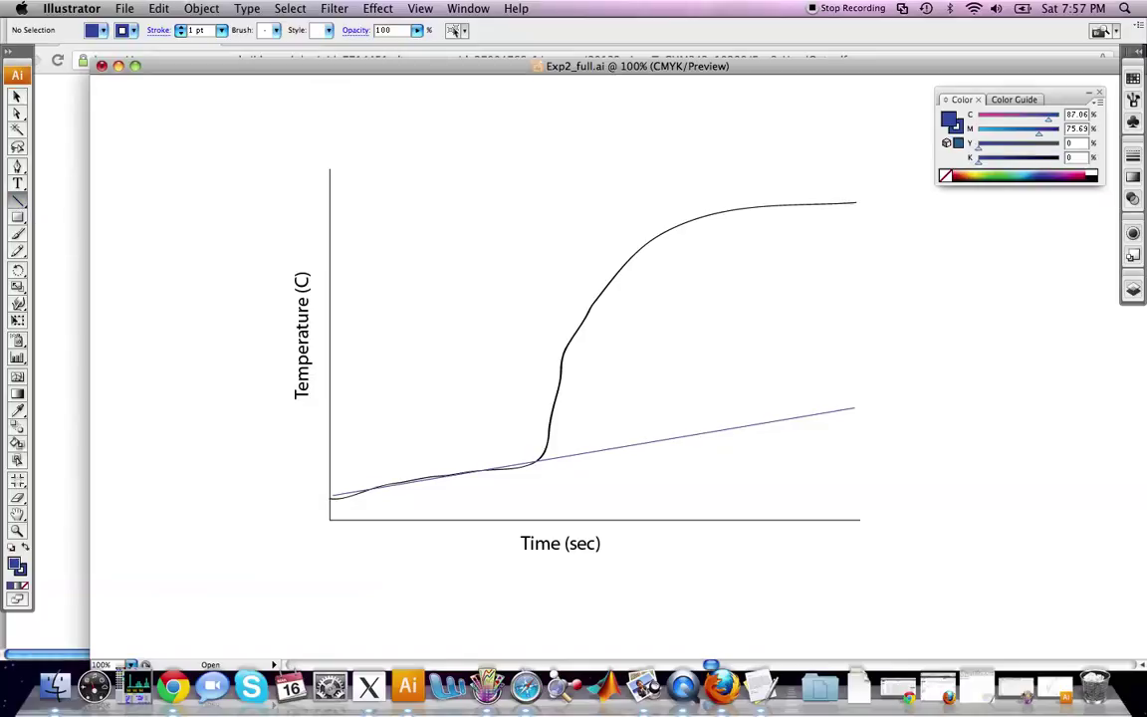
left_click_drag(854, 203, 393, 215)
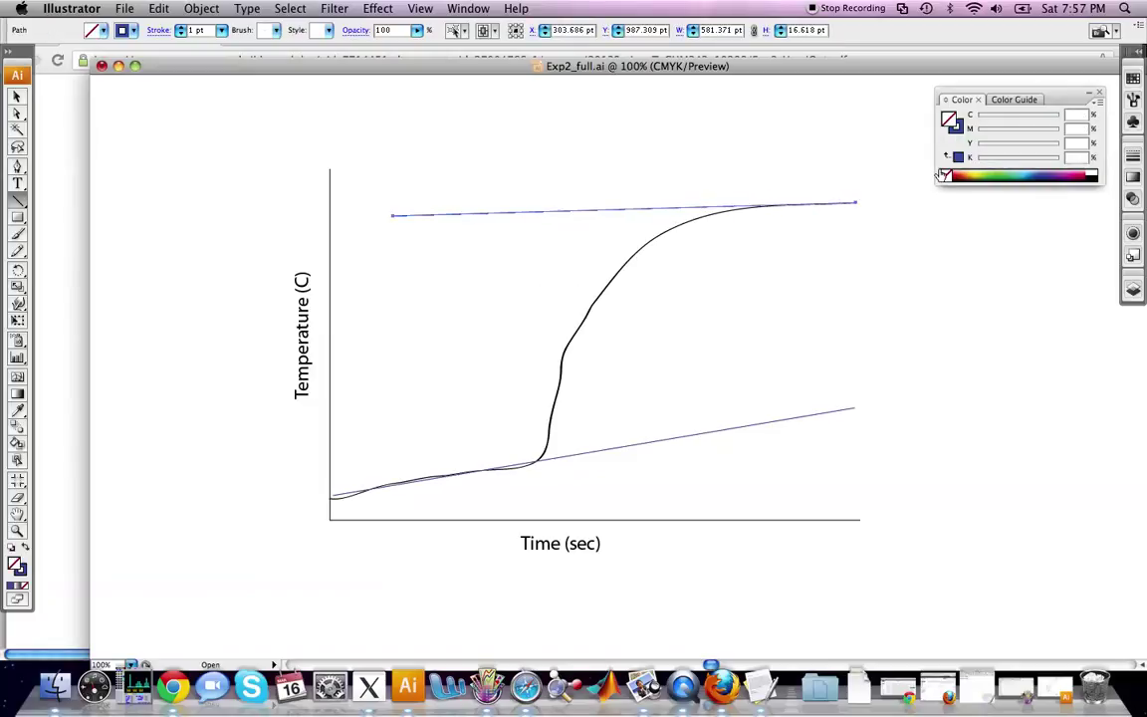
left_click(944, 120)
key("super+z")
key("super+z")
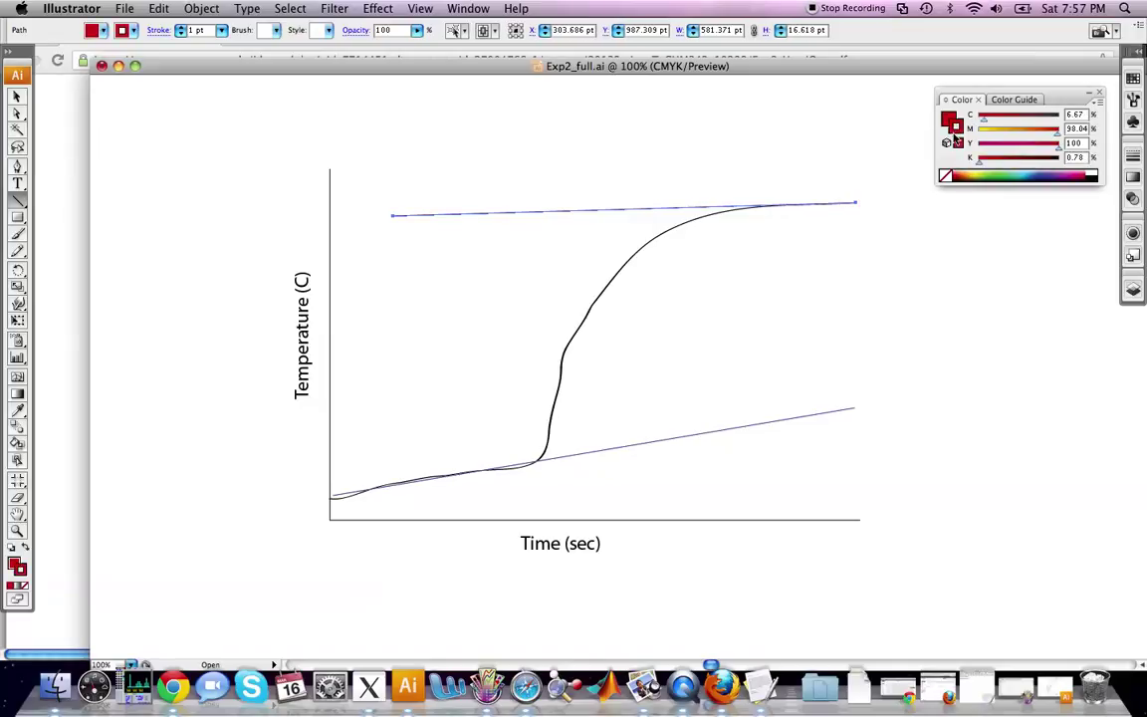
left_click(16, 95)
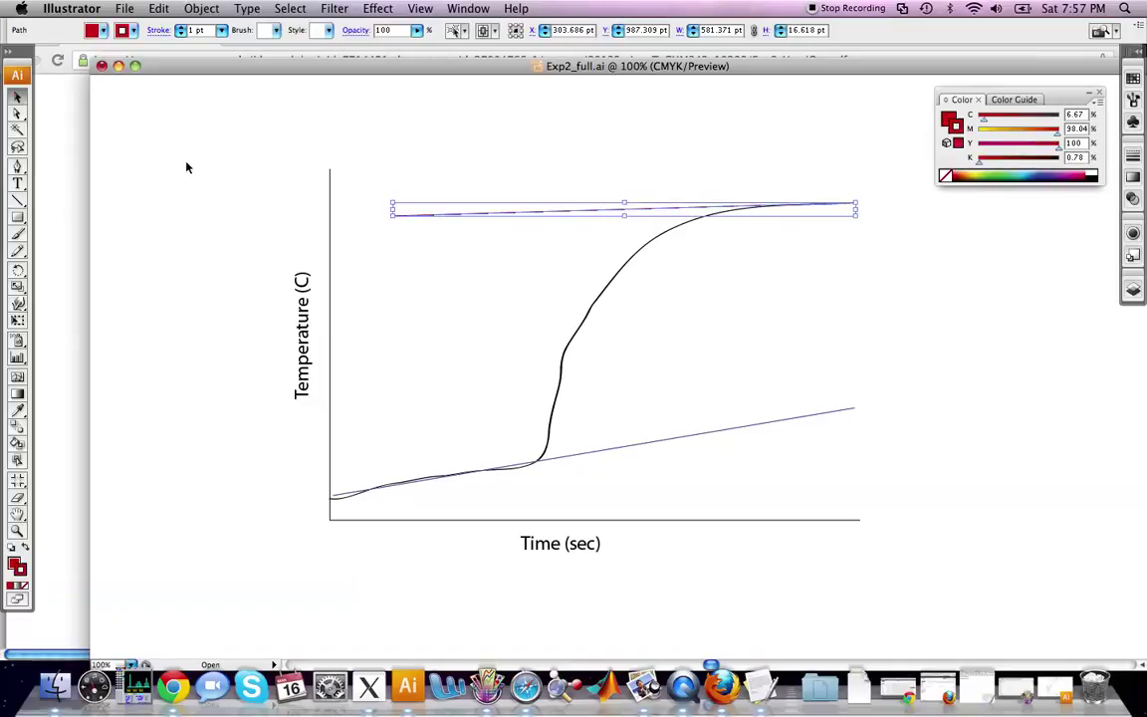
left_click(184, 166)
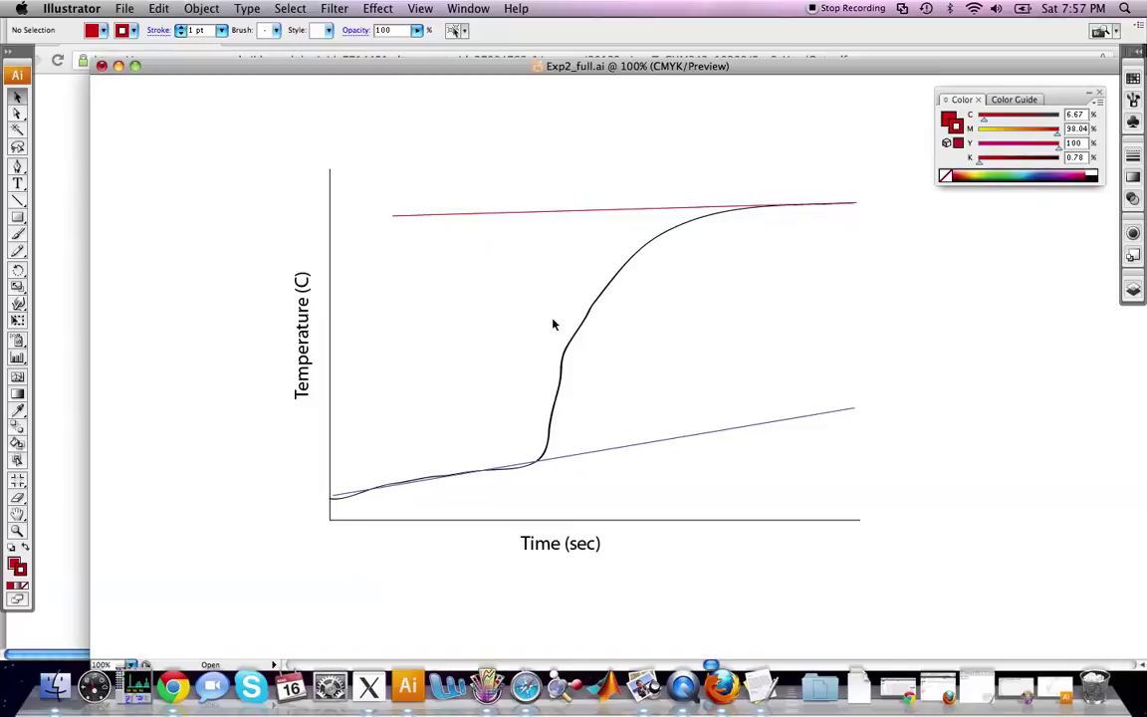
Draw a vertical line about 301 pt tall through the rising curve, connecting the red and blue lines, and color it black.
left_click(17, 198)
mouse_move(598, 211)
left_mouse_down()
mouse_move(616, 358)
mouse_move(598, 450)
left_mouse_up()
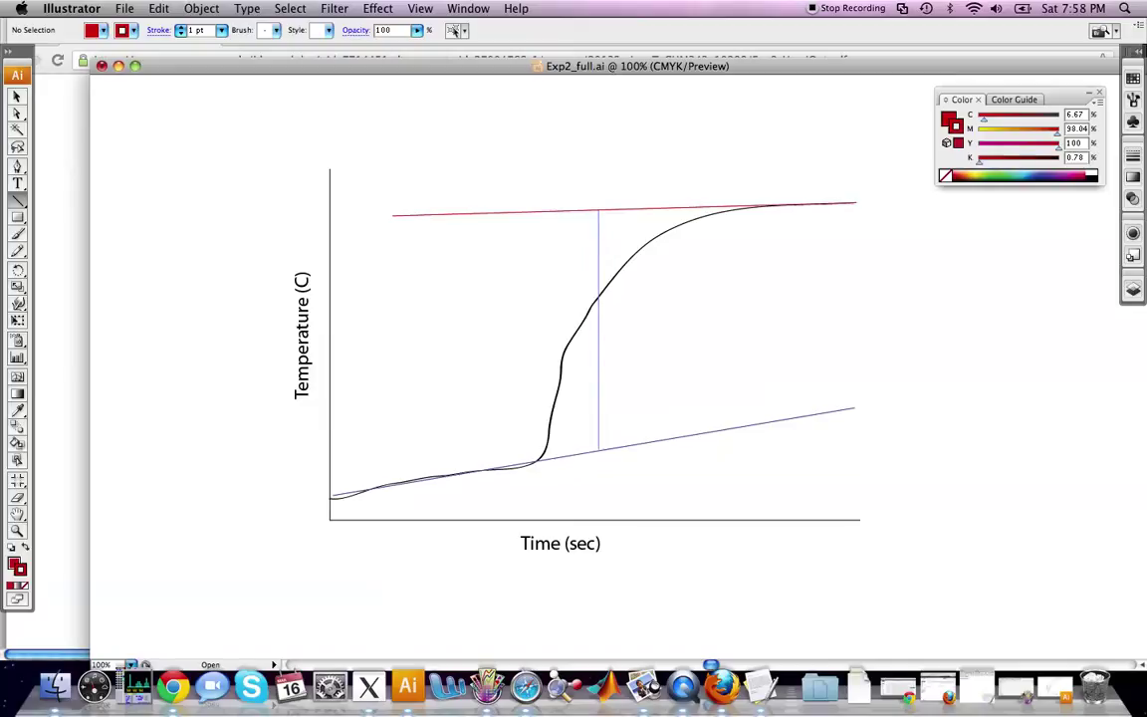
left_click_drag(598, 450, 598, 450)
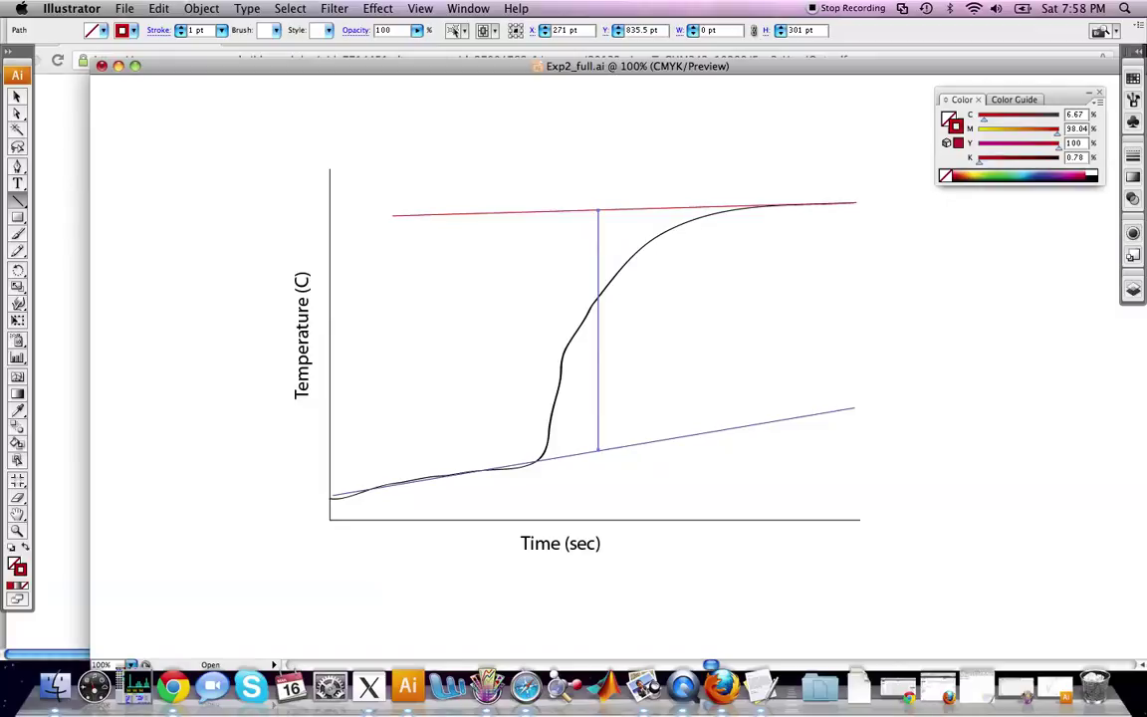
left_click(990, 156)
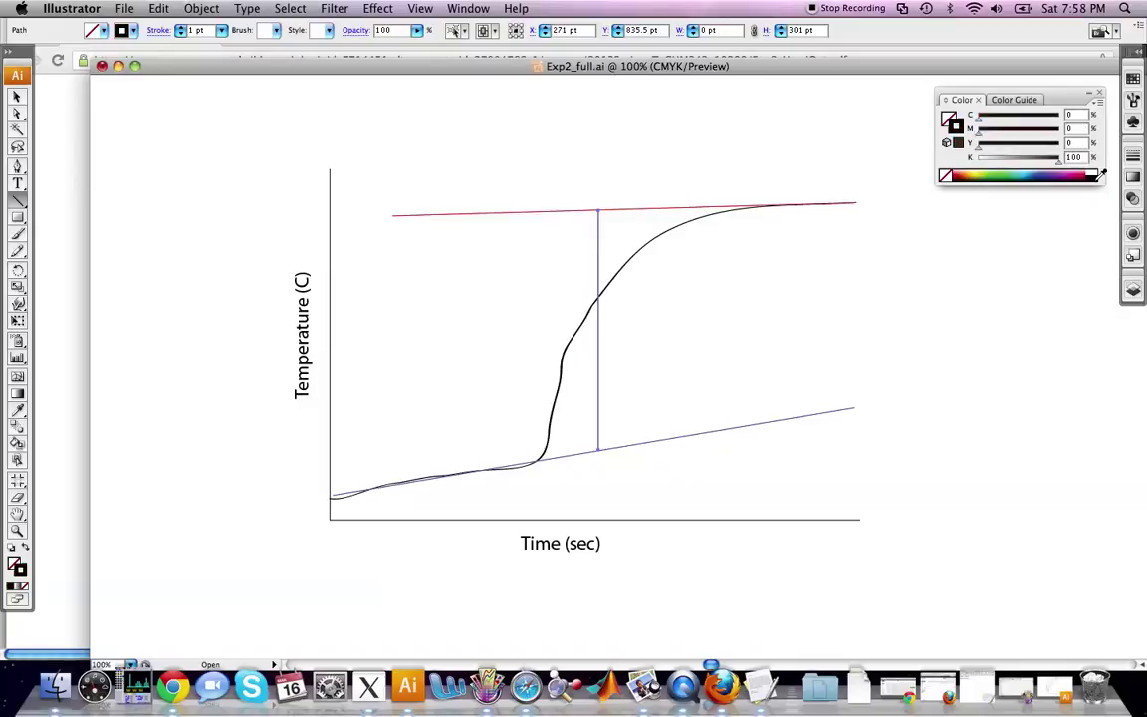
left_click(957, 113)
left_click(17, 97)
left_click(332, 132)
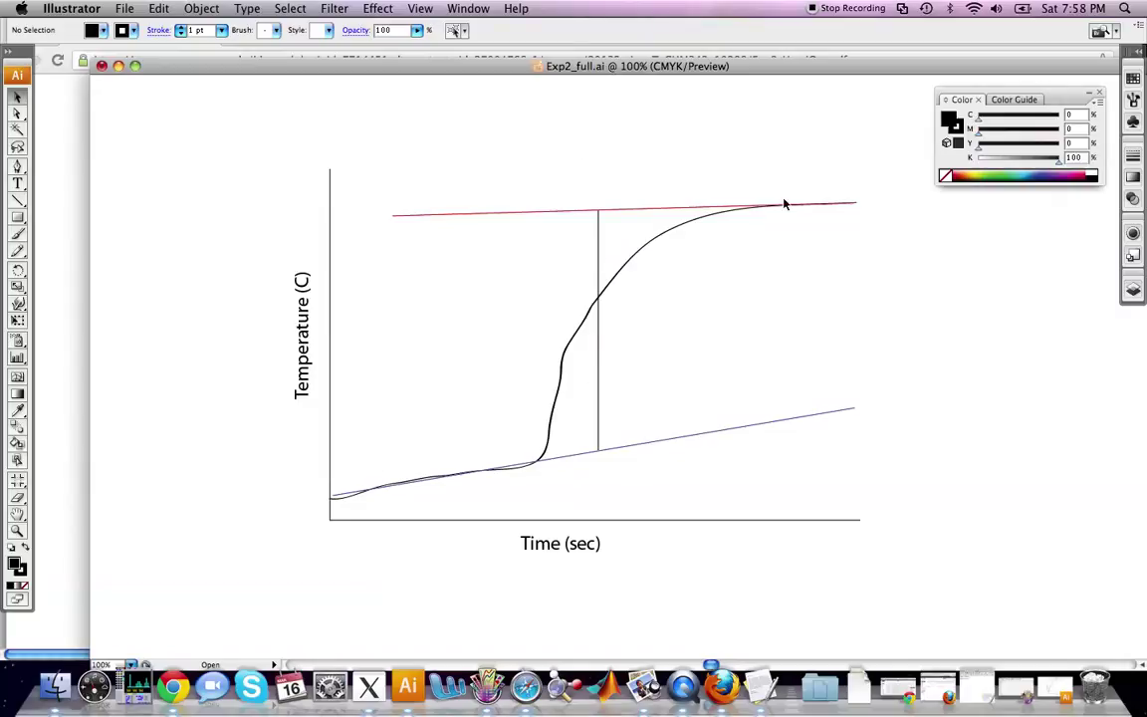
Draw a vertical line about 400 pt tall where the temperature rise begins and label the area before it "Region 1".
left_click(17, 198)
left_click_drag(536, 485, 536, 203)
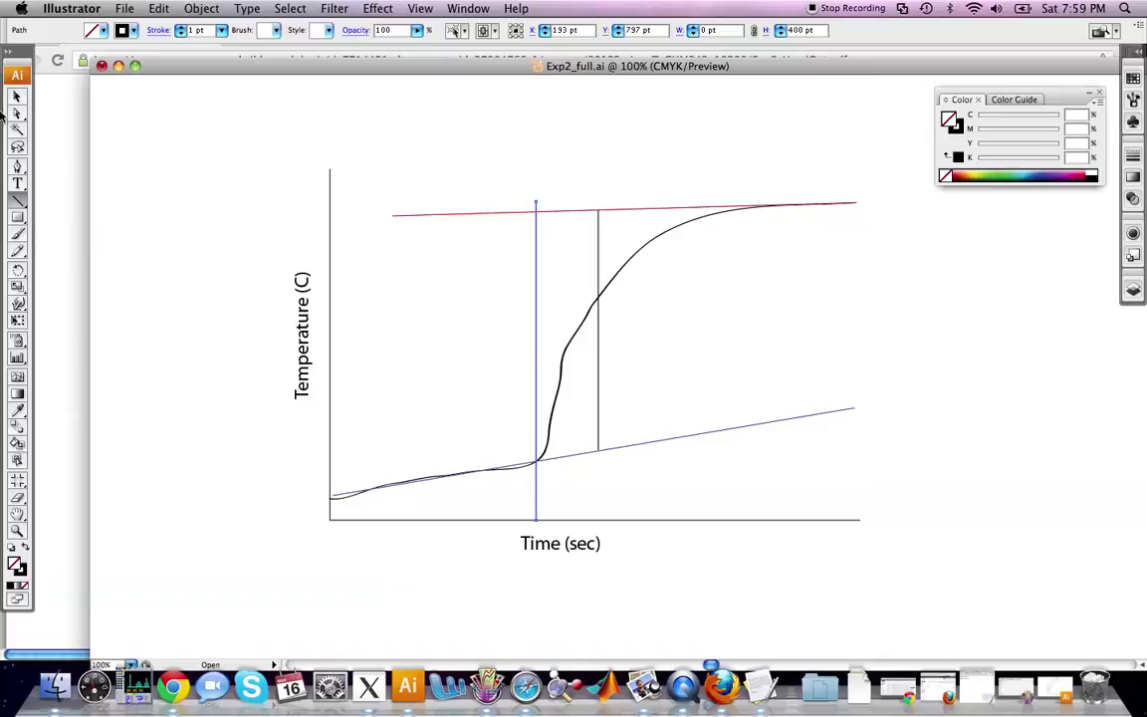
left_click(18, 183)
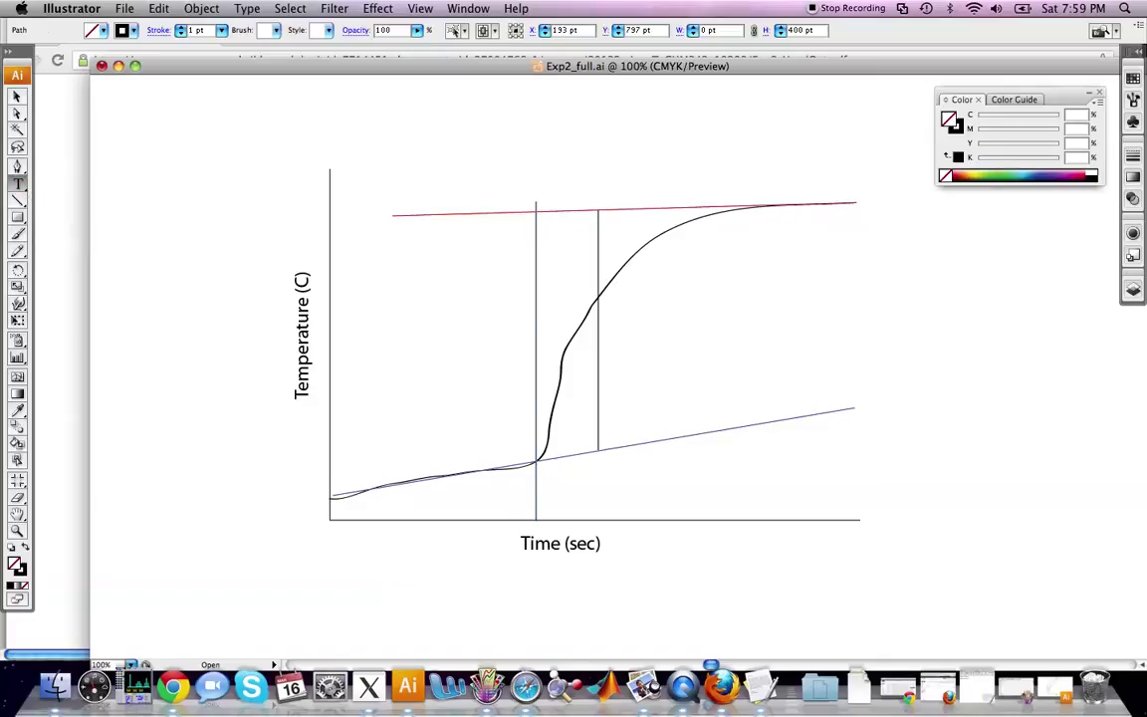
left_click(391, 508)
type("Region 1")
left_click(16, 95)
left_click(207, 156)
Start a text label beginning with "R" below the blue line, just after the vertical line at the start of the rise.
left_click(18, 199)
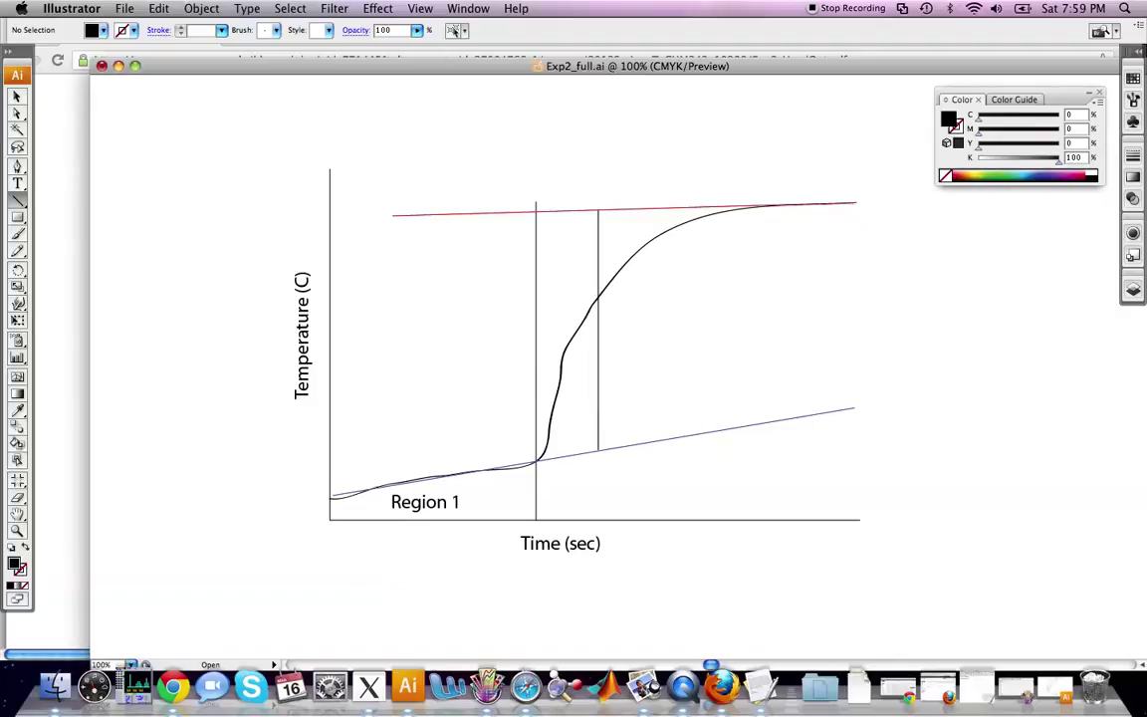
left_click(16, 163)
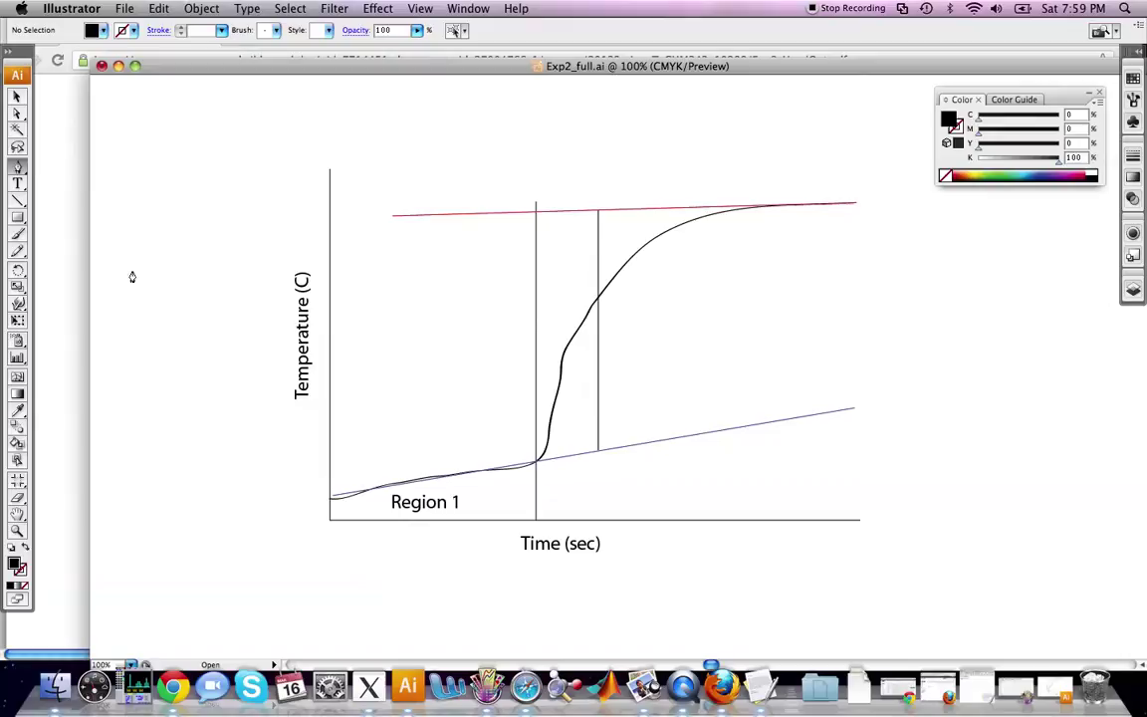
left_click(18, 183)
left_click(548, 490)
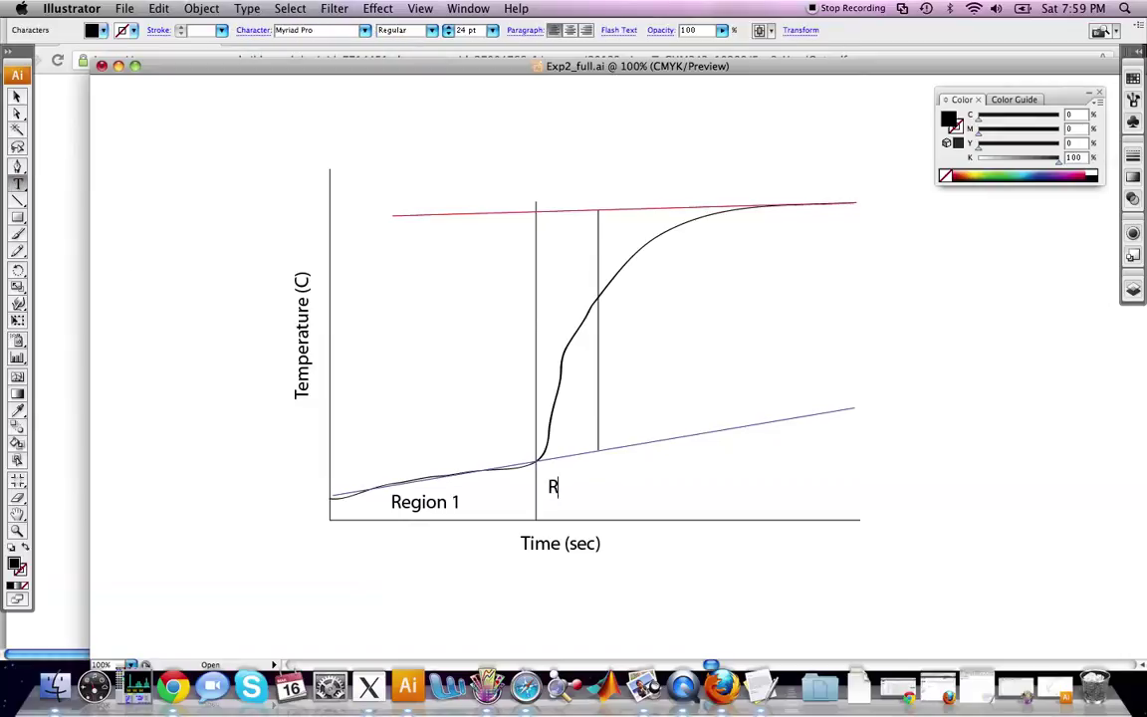
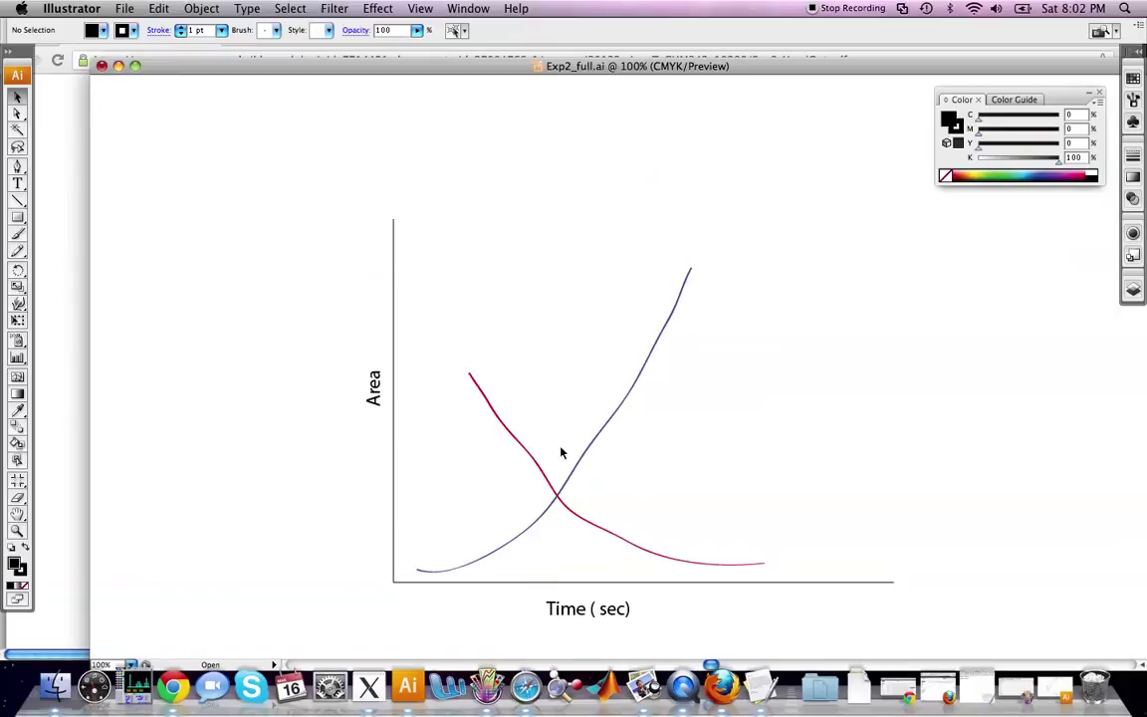
On the Area vs. time plot, mark the crossing of the red and blue curves with brush marks and a vertical line to the time axis.
left_click(18, 233)
left_click_drag(563, 492, 559, 534)
left_click(17, 199)
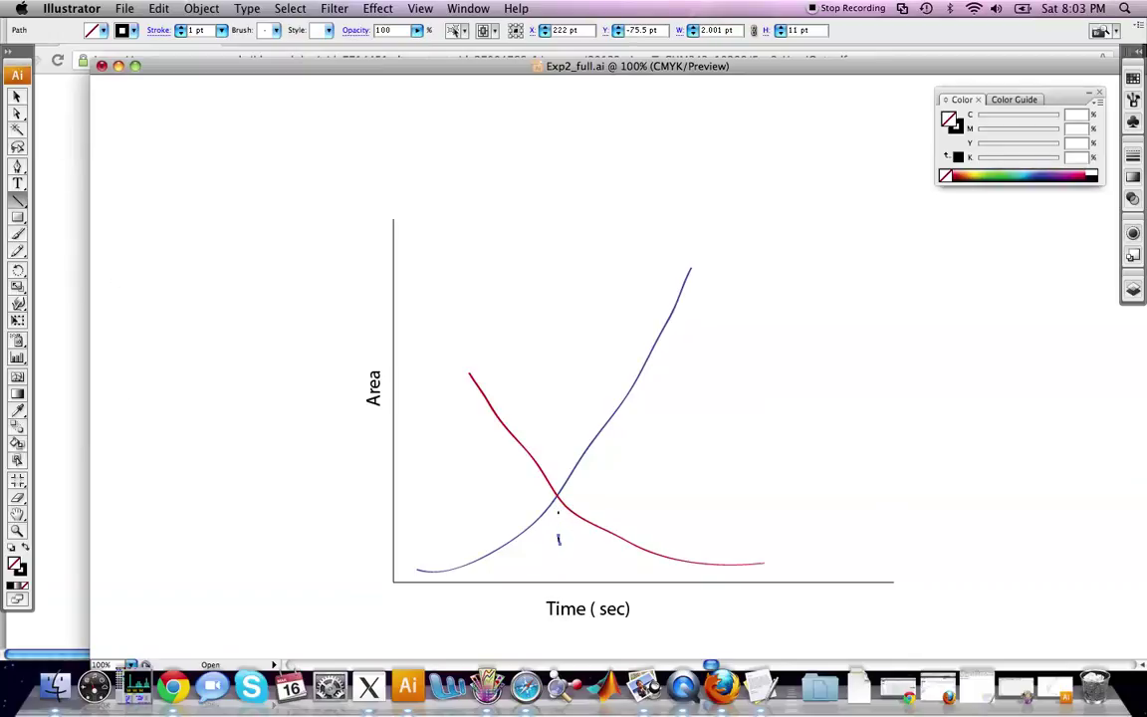
left_click_drag(557, 582, 558, 582)
Paint a short brush stroke before the "Time ( sec)" label and add a "td" label where the vertical line meets the axis.
left_click(18, 233)
left_click_drag(504, 614, 515, 614)
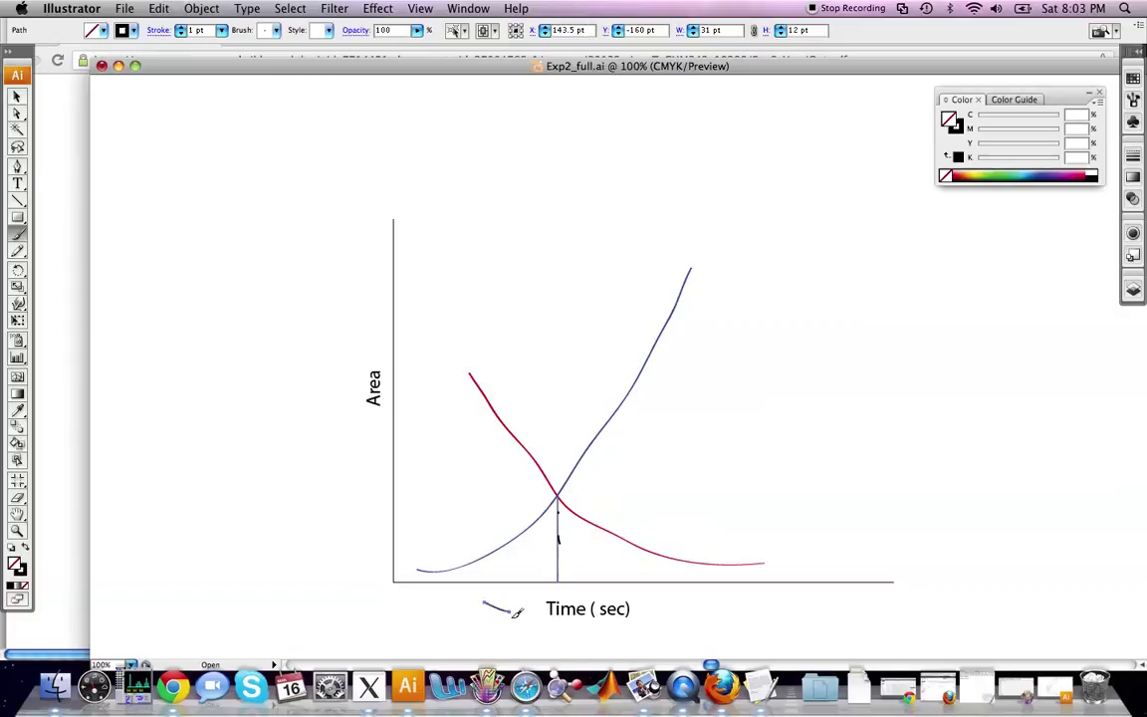
left_click(18, 183)
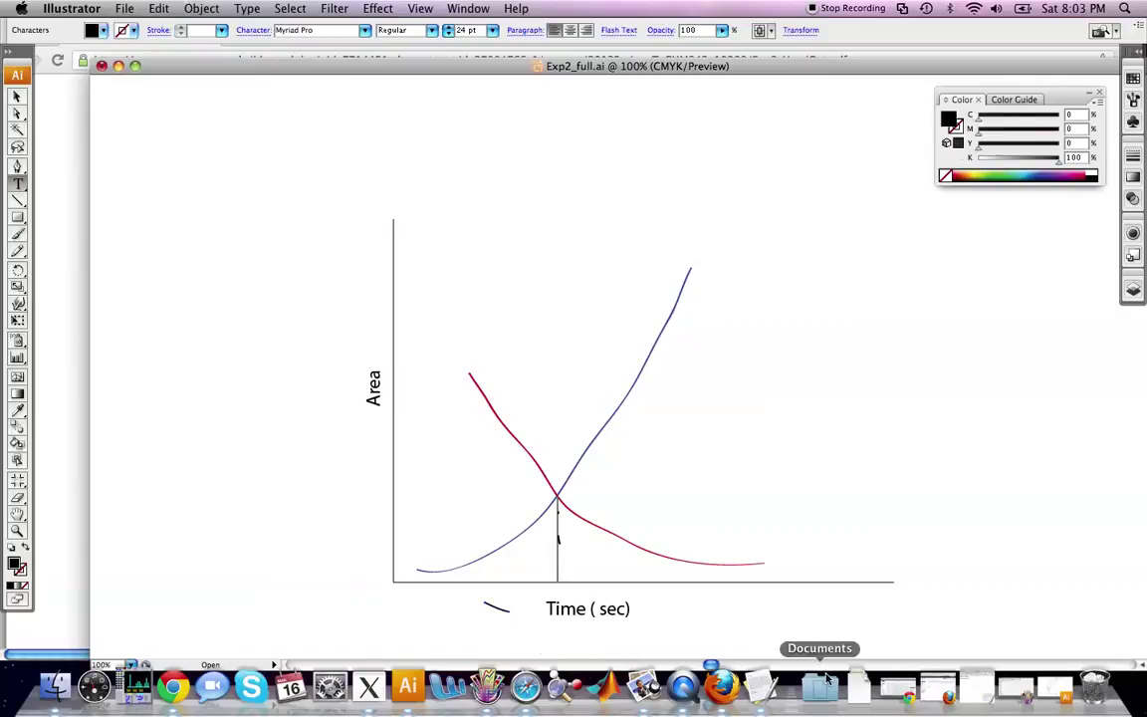
key("Escape")
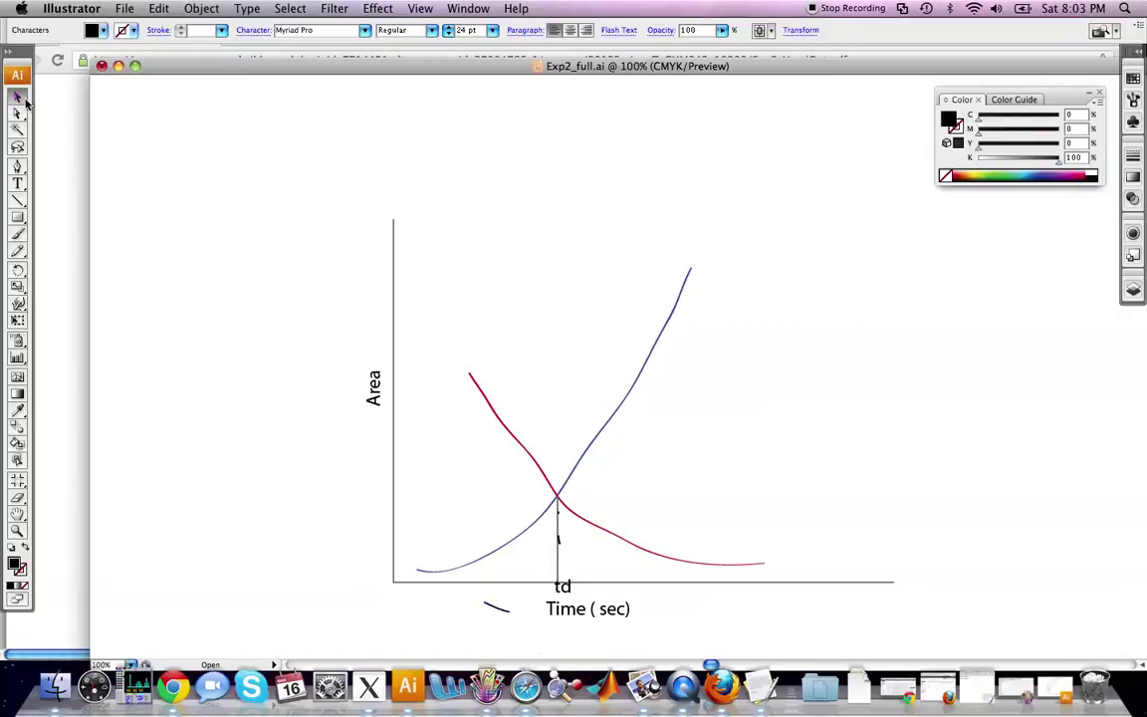
Move the "td" label just below the time axis and shift the "Time ( sec)" label down beneath it.
key("shift+Left")
key("shift+Down")
key("Right")
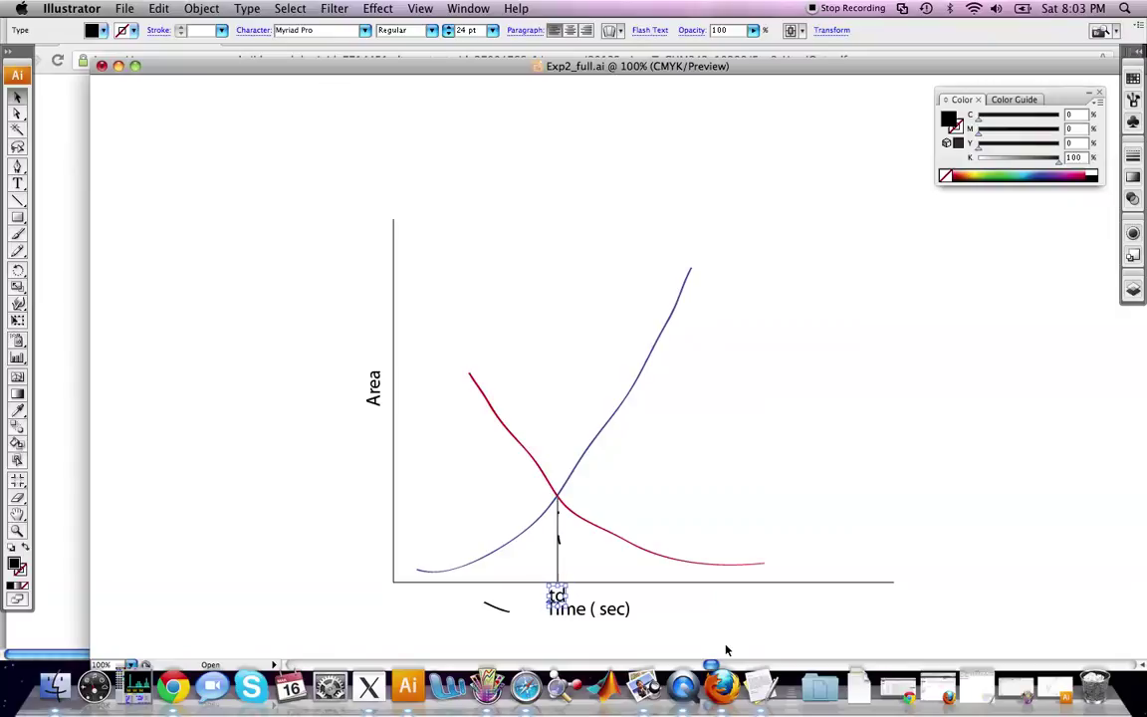
left_click(607, 609)
left_click_drag(606, 608, 582, 617)
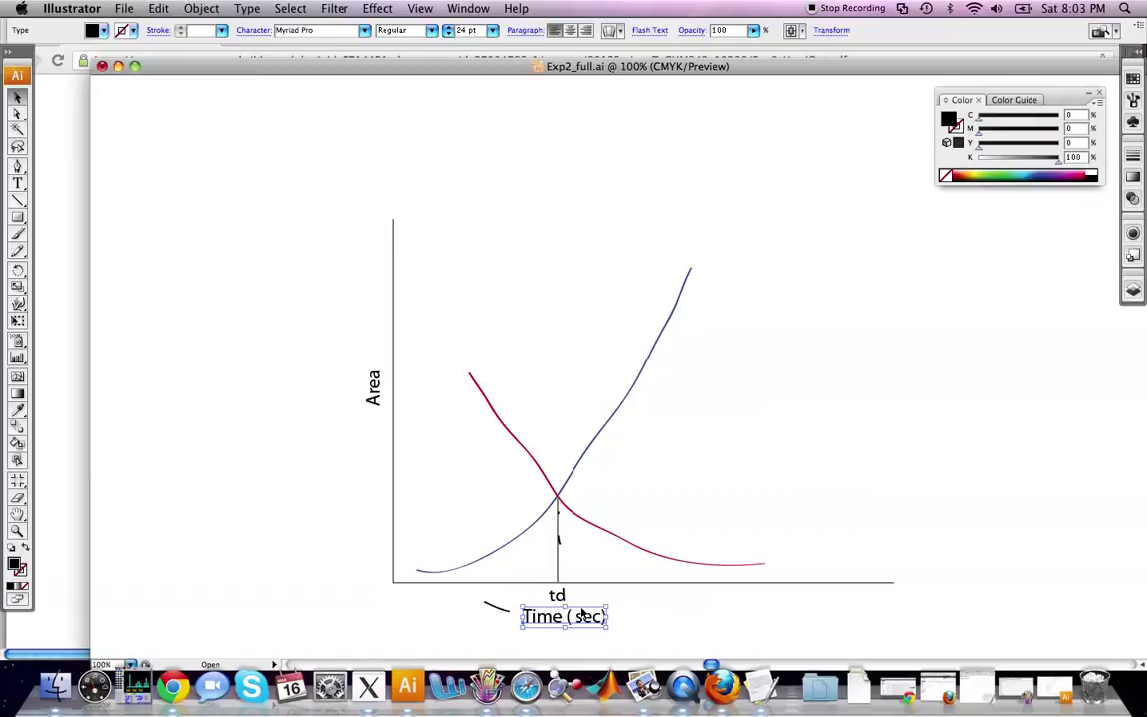
Delete the stray brush stroke beside the "Time ( sec)" label and leave nothing selected.
left_click(476, 595)
left_click(493, 606)
key("Delete")
left_click(399, 580)
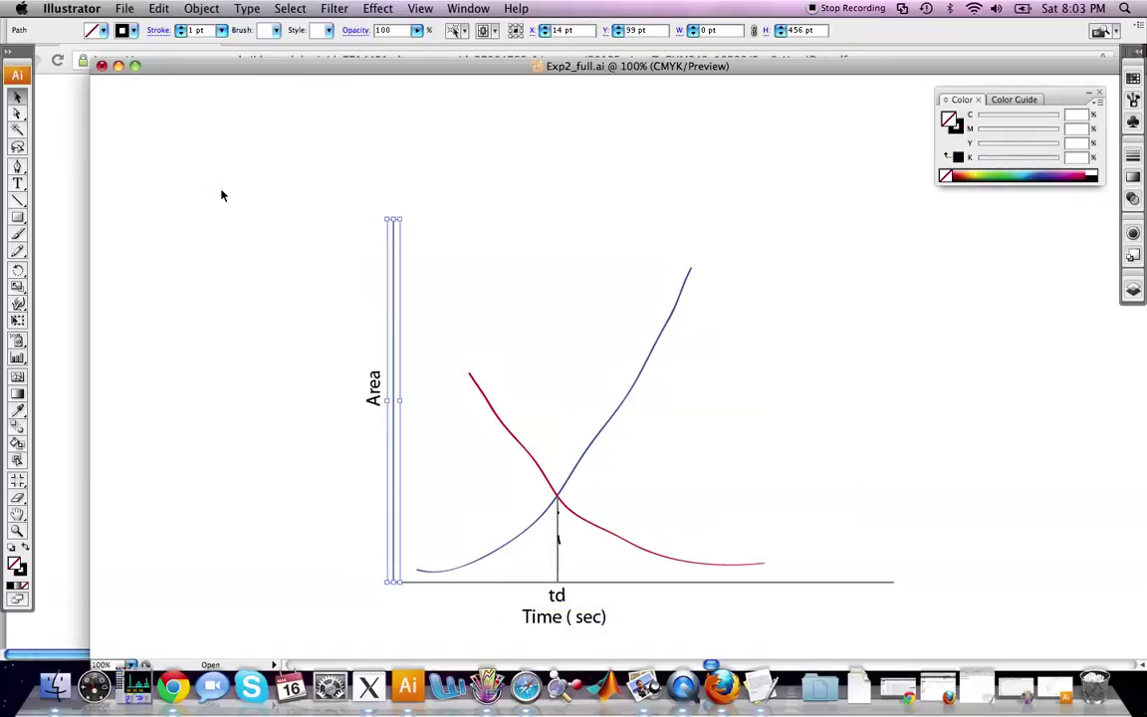
left_click(228, 175)
Switch to KaleidaGraph and browse for a file to open in the Desktop folder CHM343_Calorimetry.
left_click(486, 687)
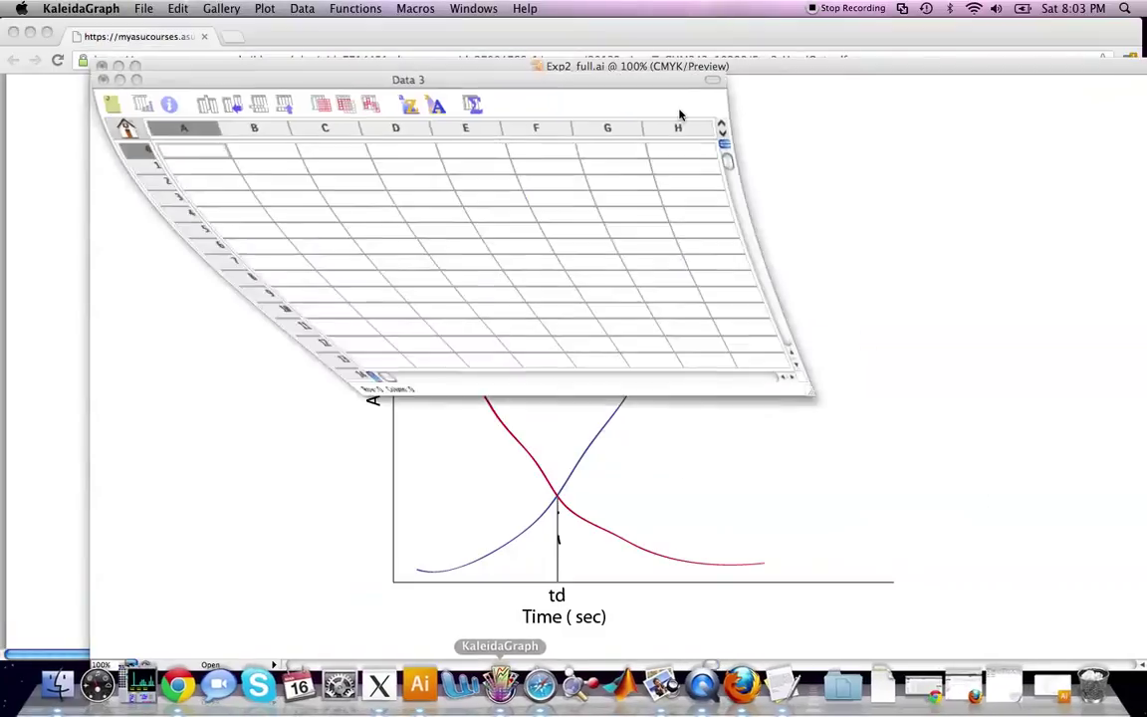
left_click_drag(393, 70, 428, 66)
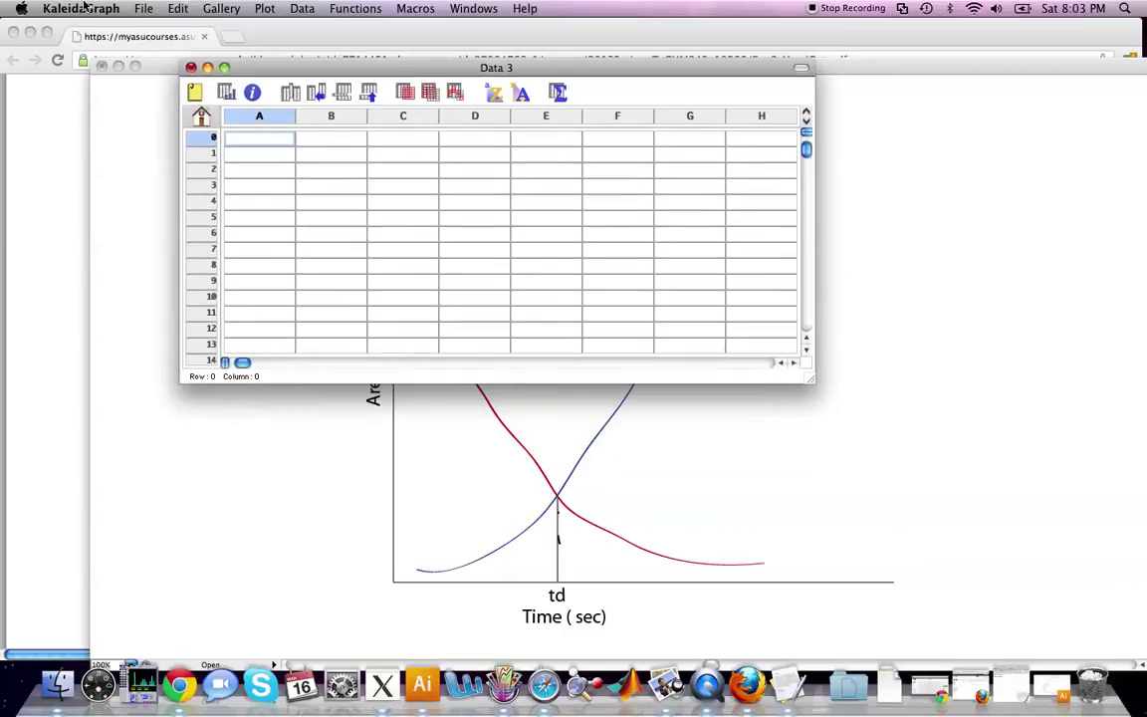
left_click(137, 10)
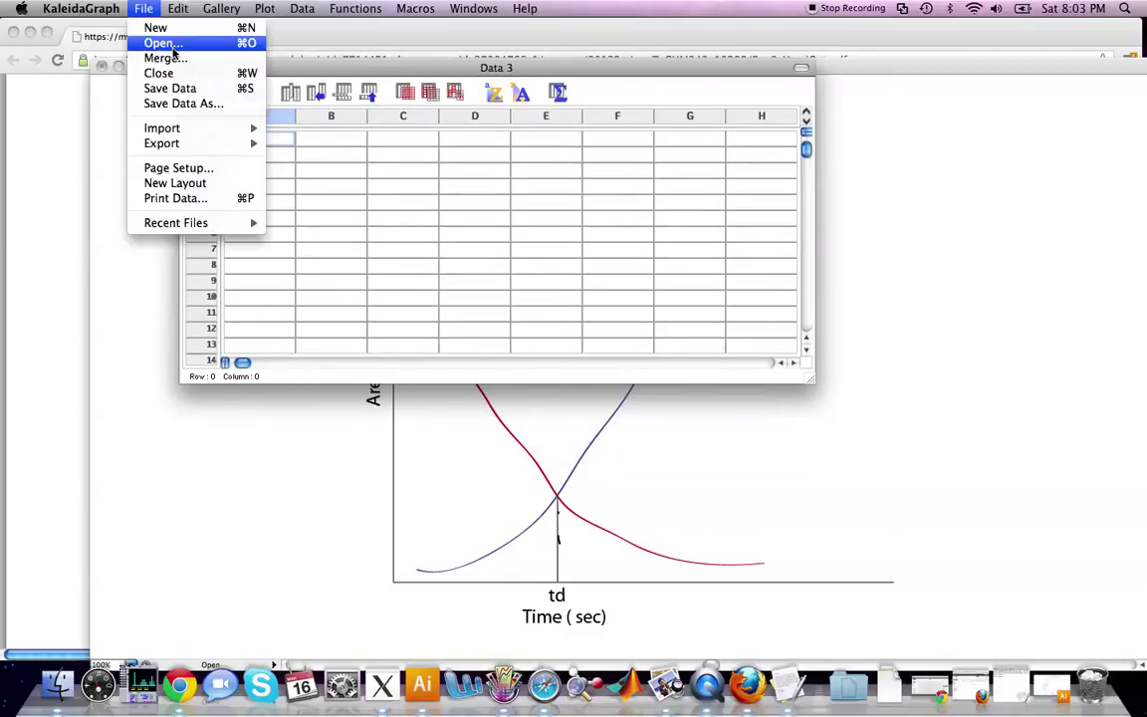
left_click(159, 43)
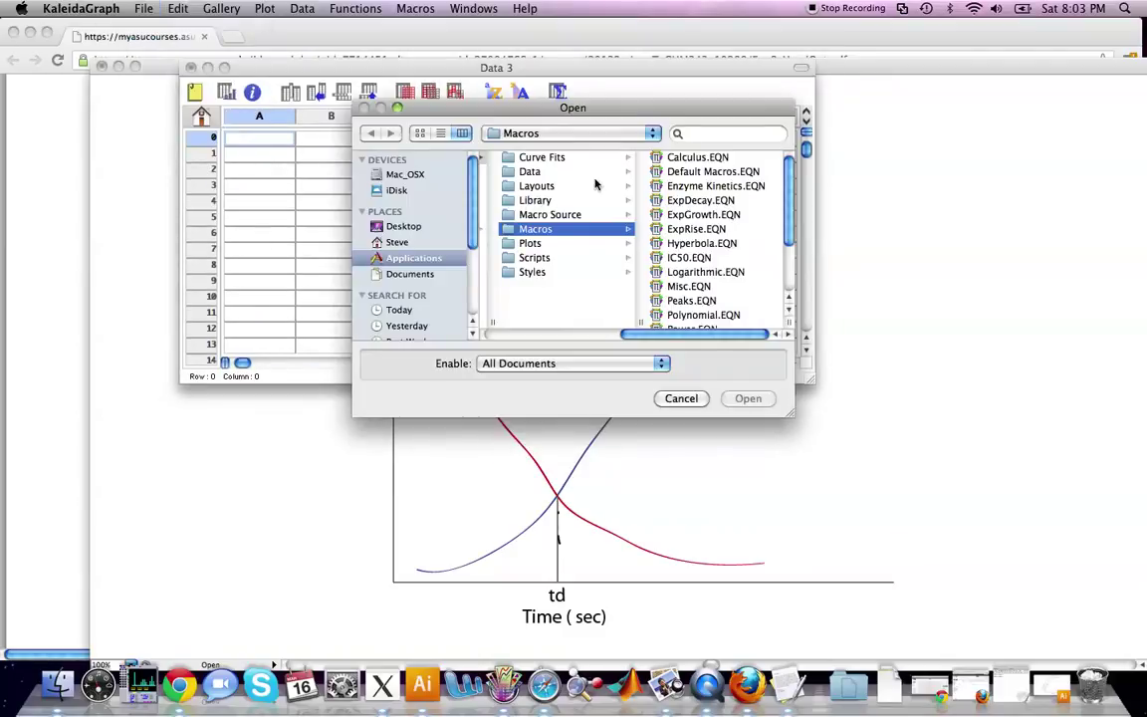
left_click(418, 227)
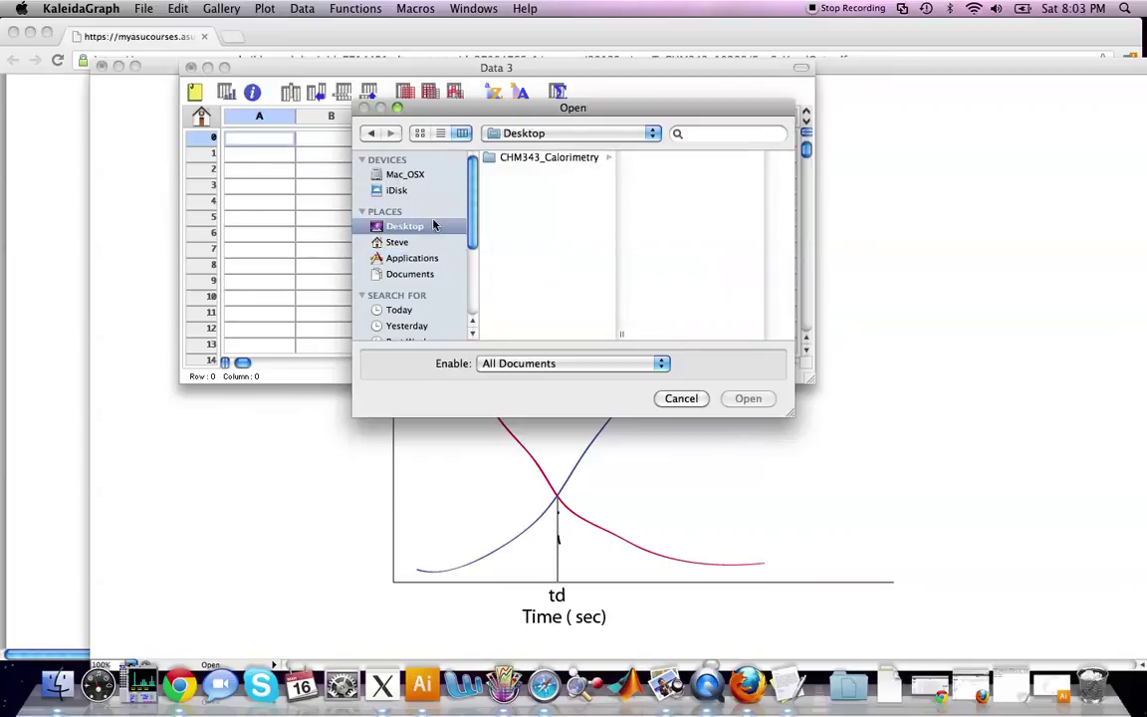
left_click(543, 161)
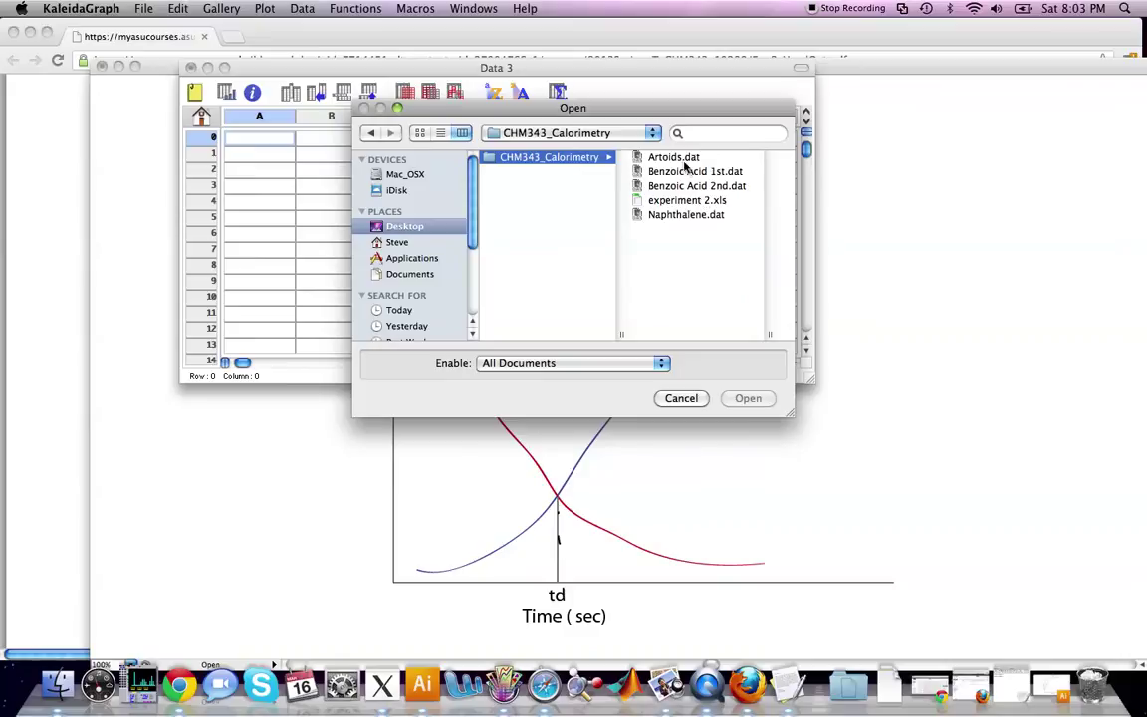
Enable All Readable Documents as the file filter and restore it to All Documents.
left_click(667, 366)
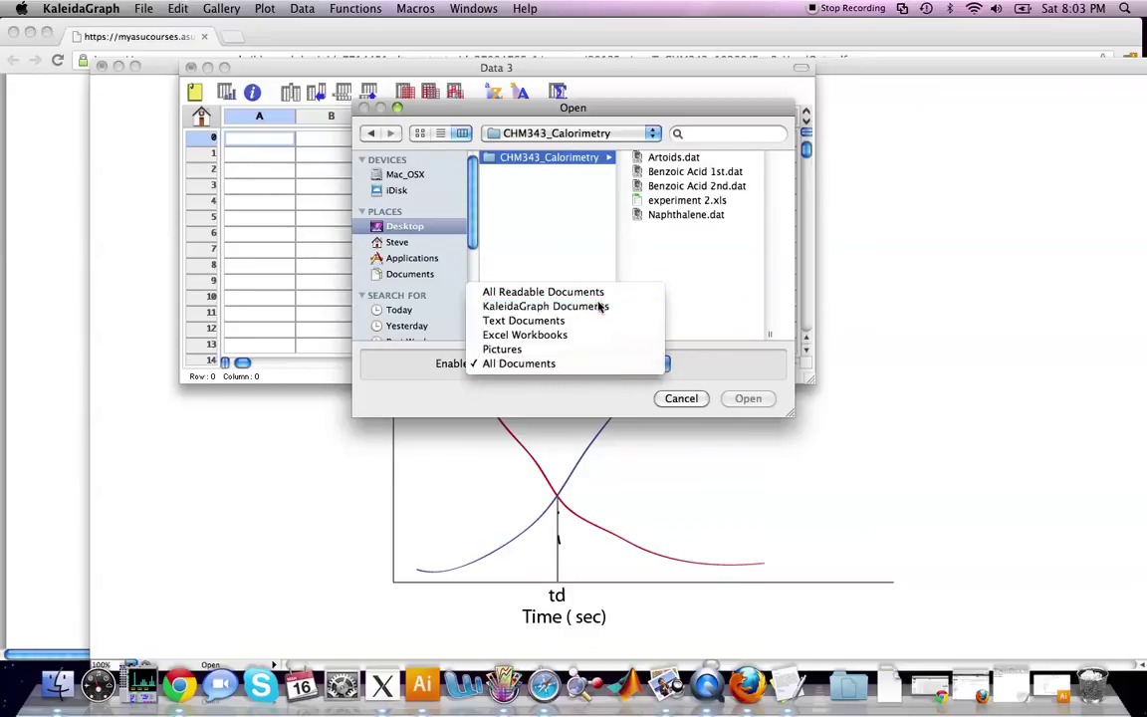
left_click(537, 276)
left_click(578, 363)
left_click(538, 345)
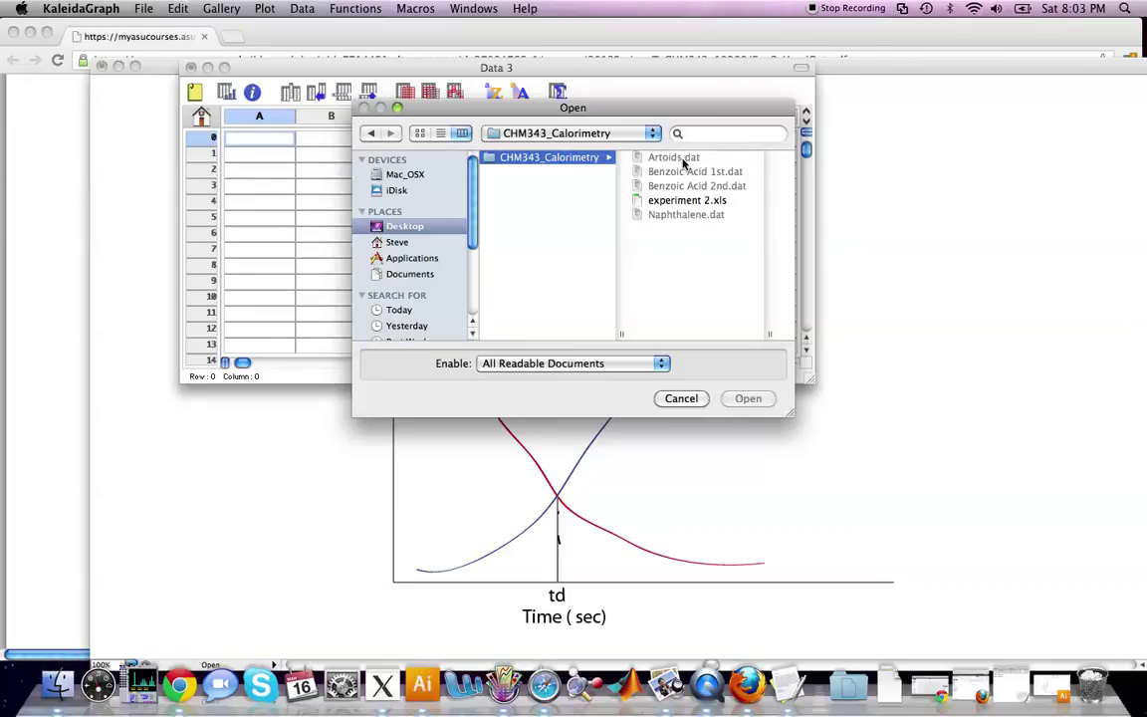
left_click(546, 363)
left_click(545, 364)
left_click(564, 362)
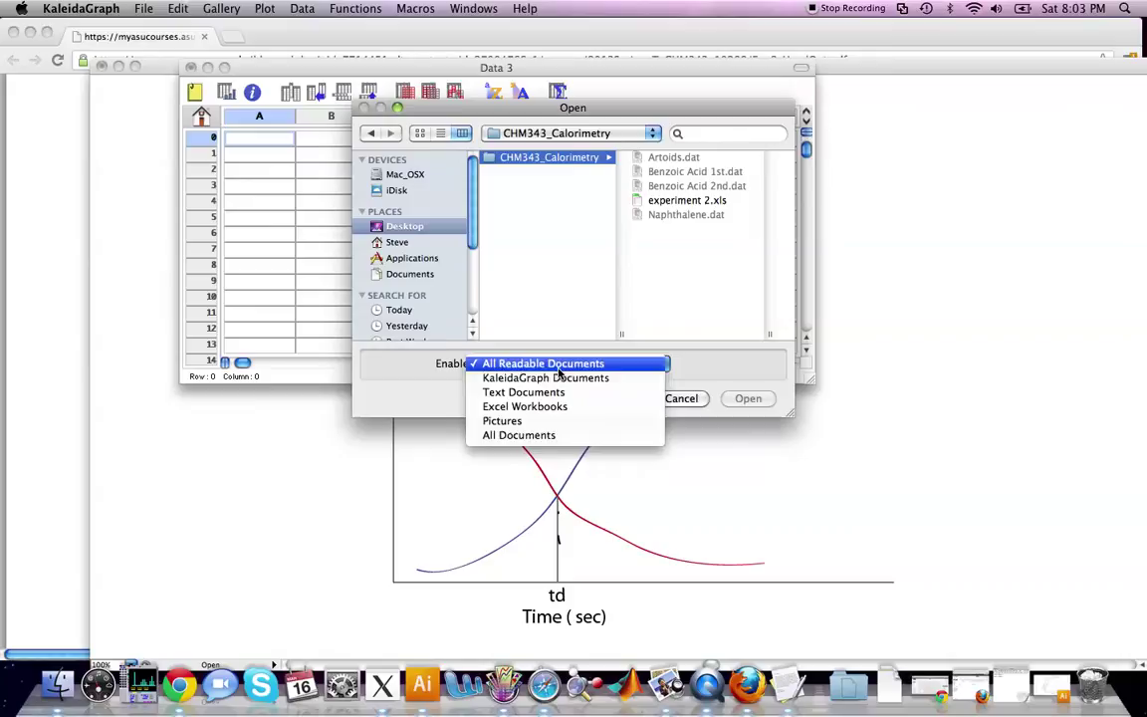
left_click(525, 433)
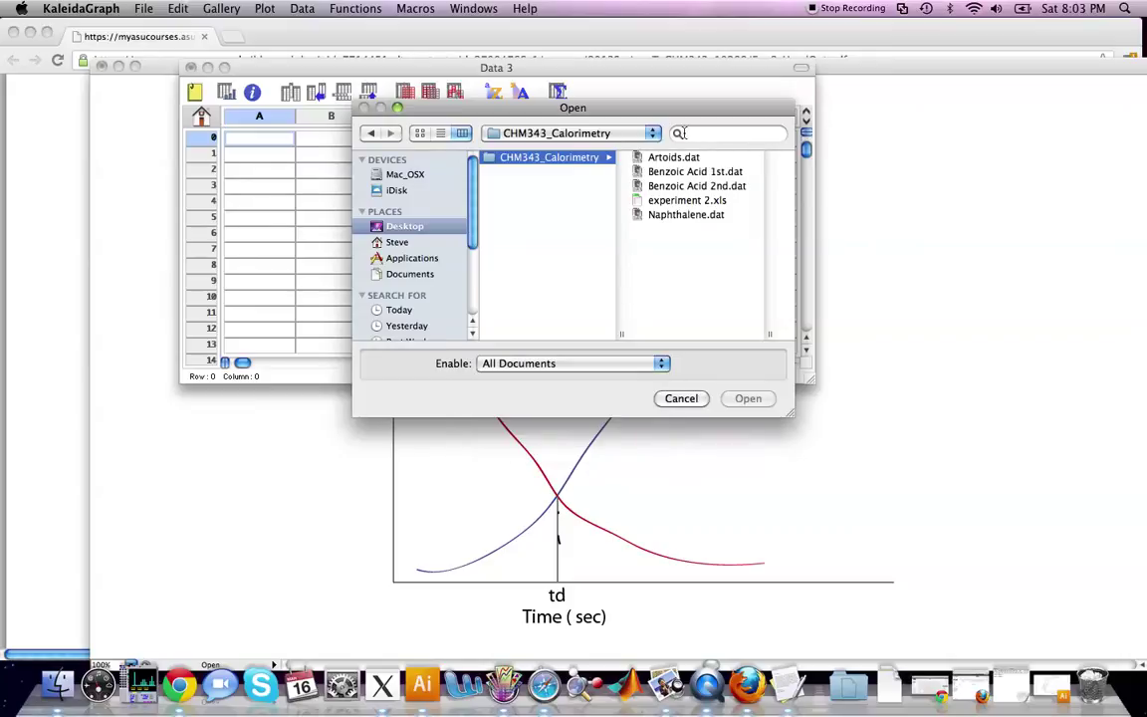
Keep All Documents enabled and open the file Benzoic Acid 1st.dat.
left_click(569, 364)
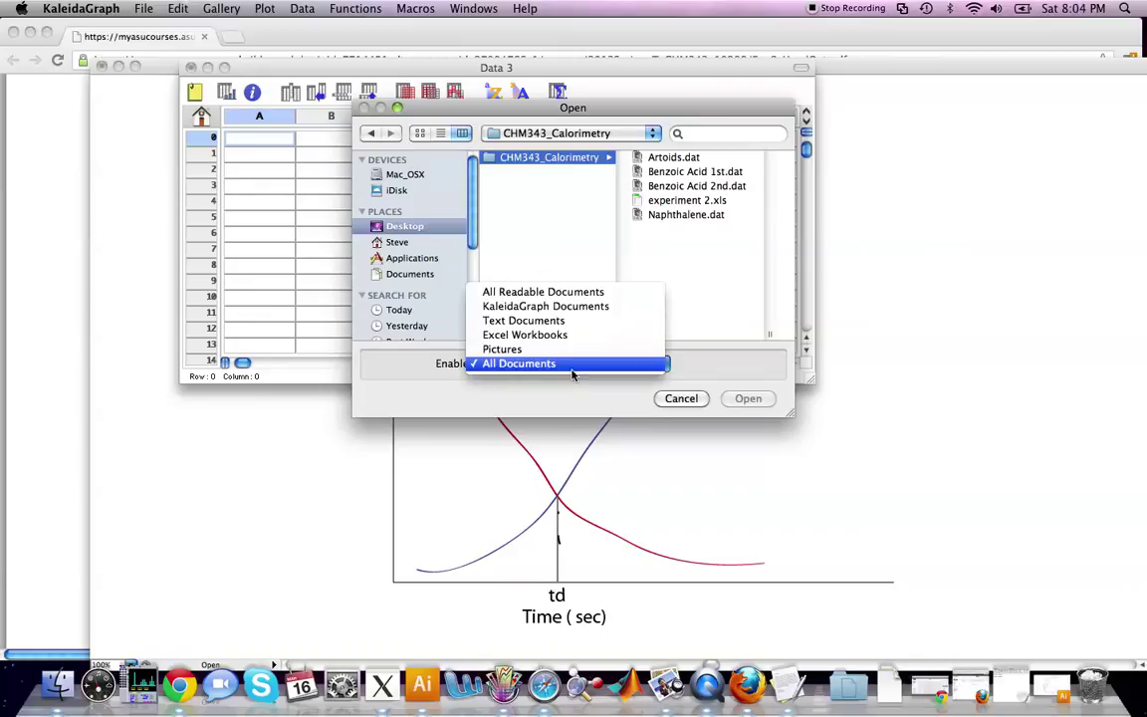
left_click(688, 323)
left_click(548, 363)
left_click(729, 177)
left_click(728, 173)
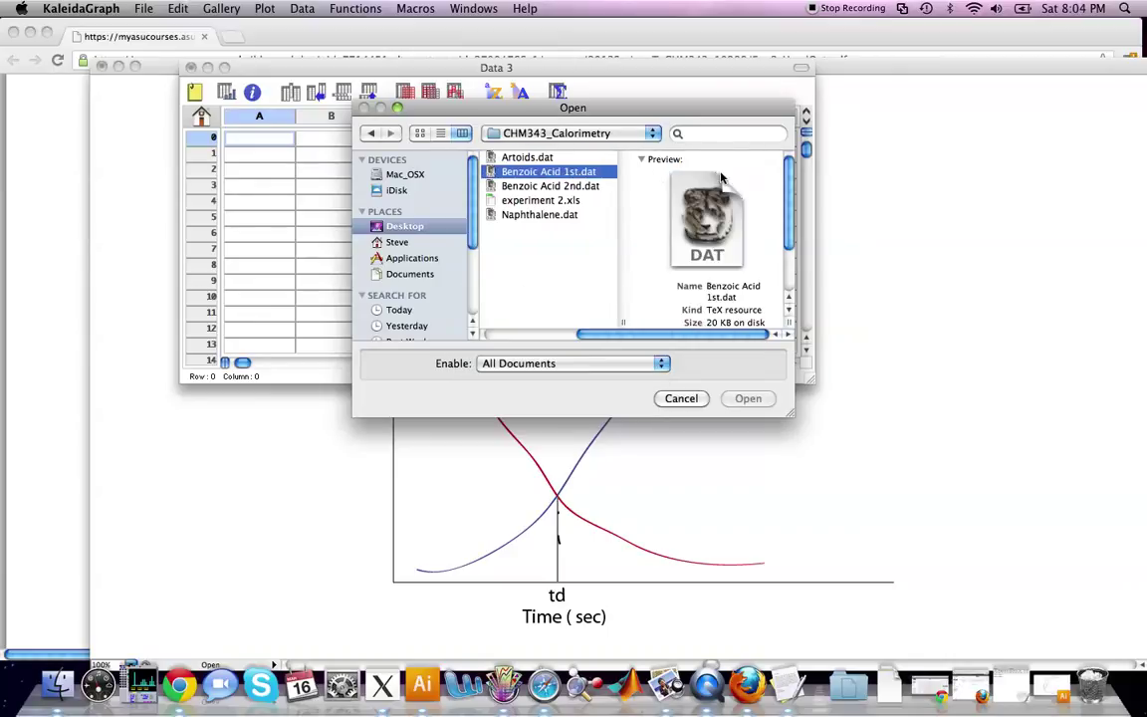
double_click(560, 176)
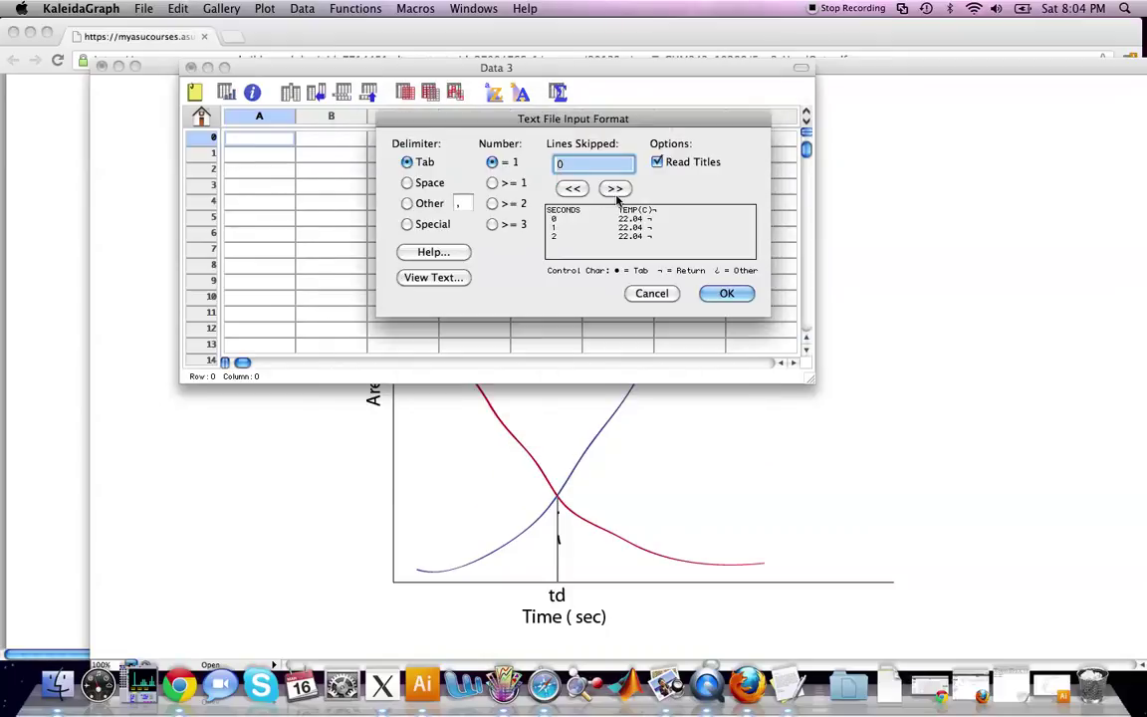
Import the text with a space delimiter, number >= 2, 0 lines skipped and titles read.
type("1")
left_click(574, 188)
left_click(407, 183)
left_click(492, 203)
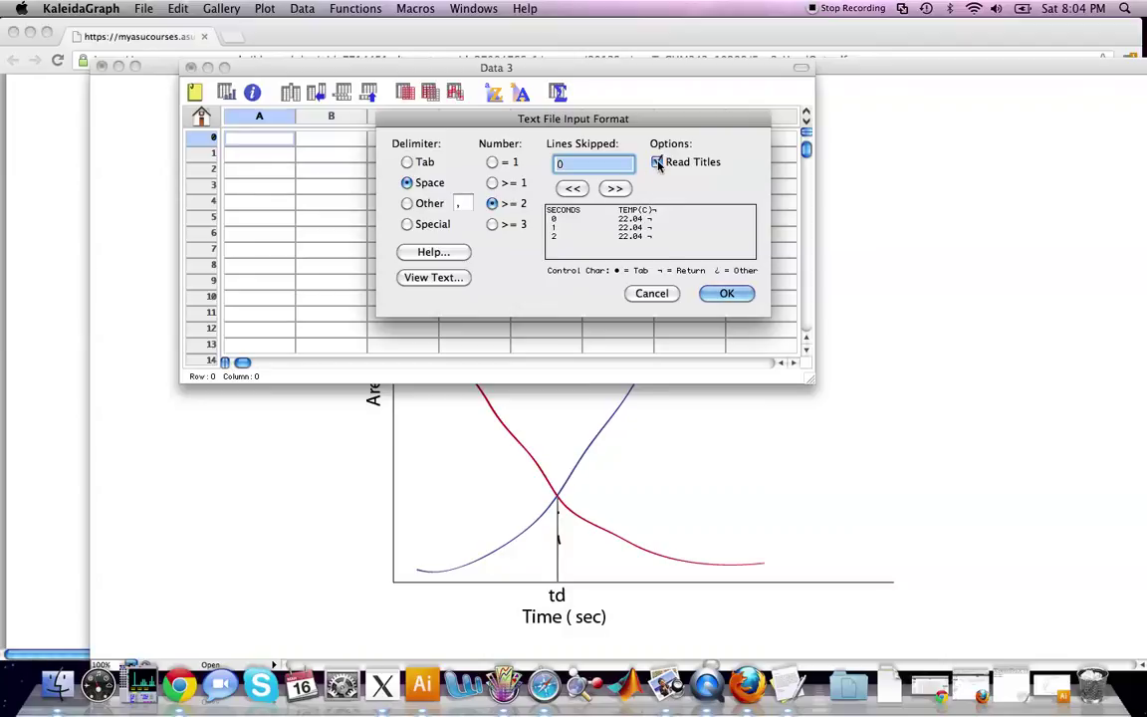
left_click(573, 188)
left_click(730, 292)
Close the blank Data 3 window without saving and move the Benzoic Acid 1st.dat window into its place.
left_click_drag(732, 80, 393, 149)
left_click(191, 67)
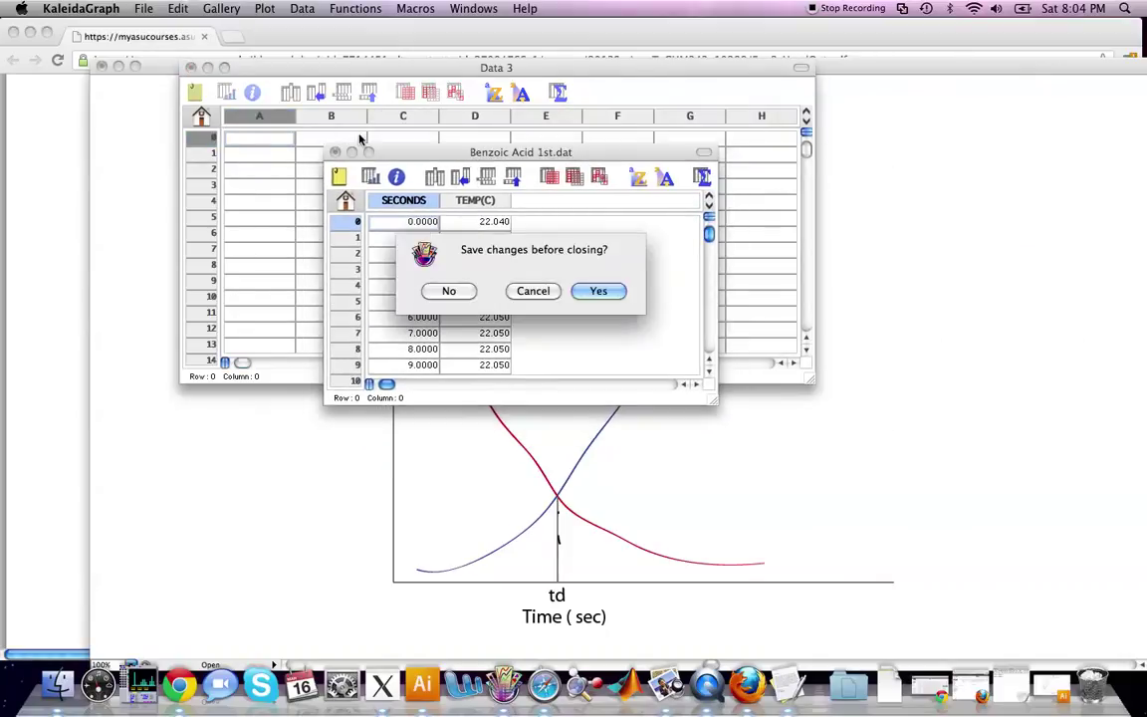
left_click(453, 288)
left_click_drag(465, 151, 324, 107)
Minimize the Exp2_full.ai drawing and the browser window with the lab handout.
left_click(586, 402)
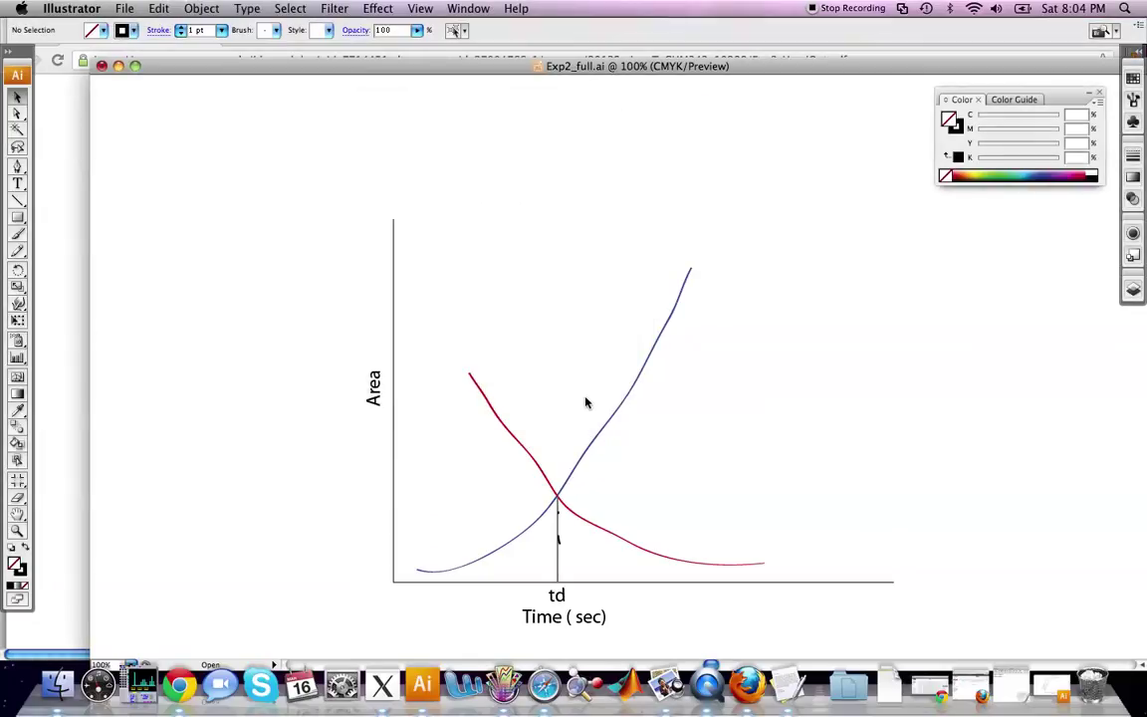
left_click(117, 65)
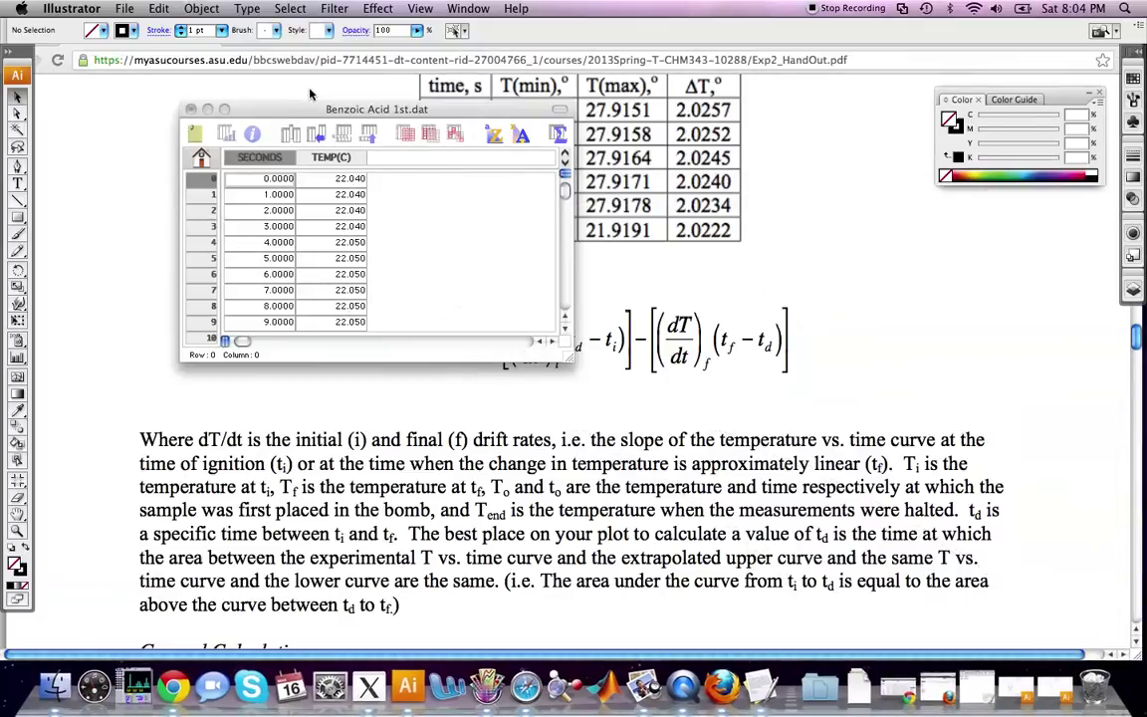
left_click(373, 183)
left_click(300, 47)
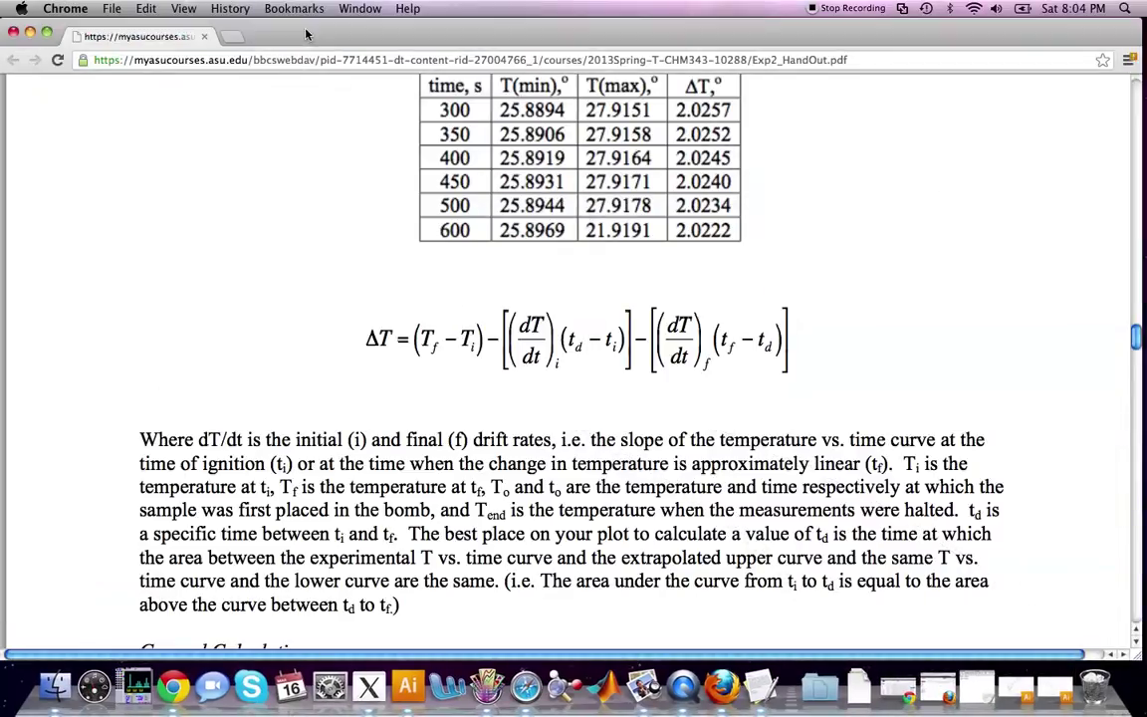
left_click(30, 31)
Enlarge the Benzoic Acid 1st.dat window and reposition it to fill most of the screen width.
left_click_drag(404, 118, 360, 99)
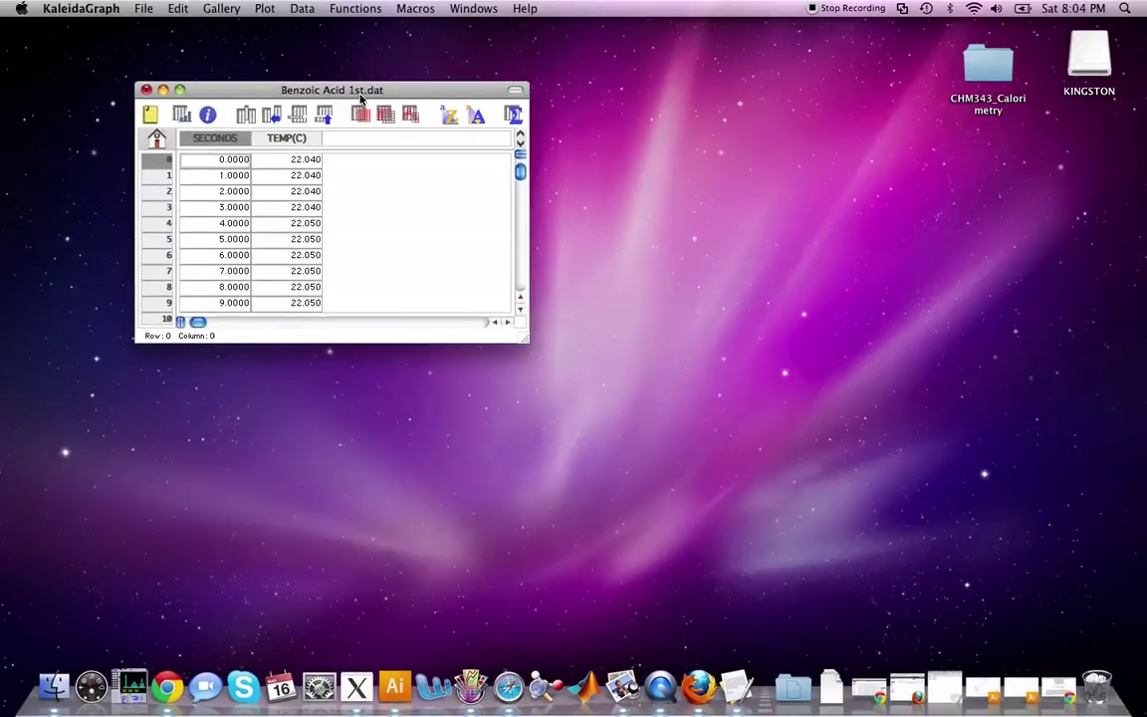
left_click_drag(522, 346, 942, 451)
left_click(523, 336)
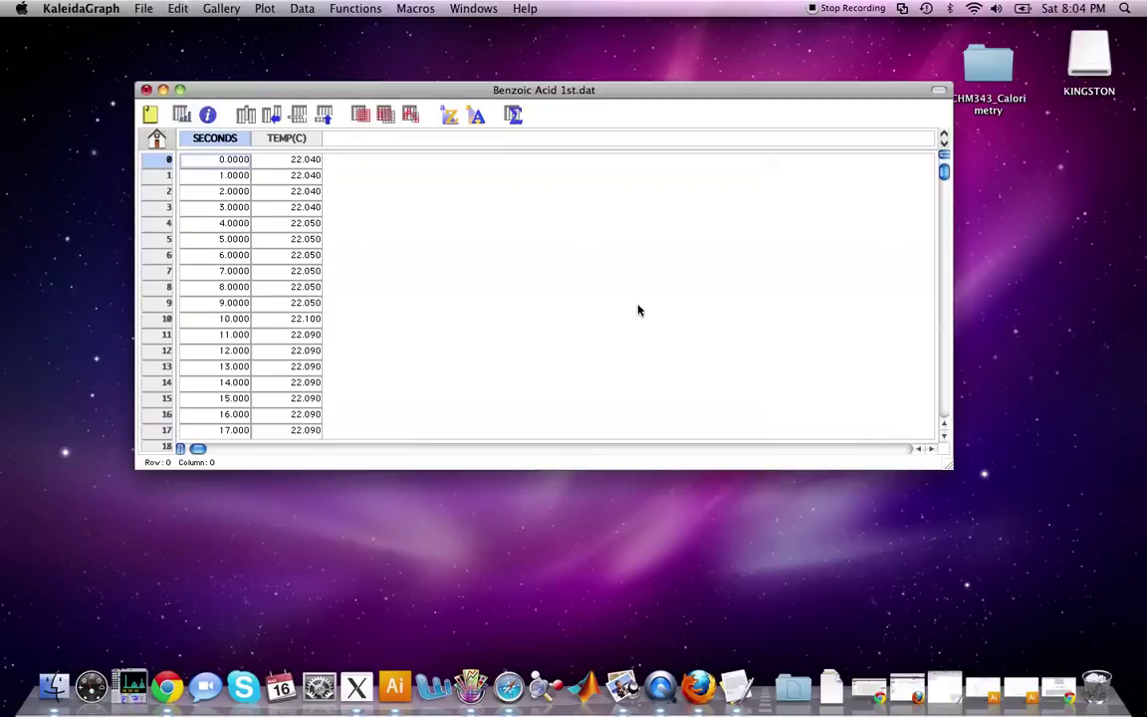
left_click_drag(382, 94, 305, 90)
left_click_drag(871, 461, 974, 489)
left_click_drag(482, 86, 463, 100)
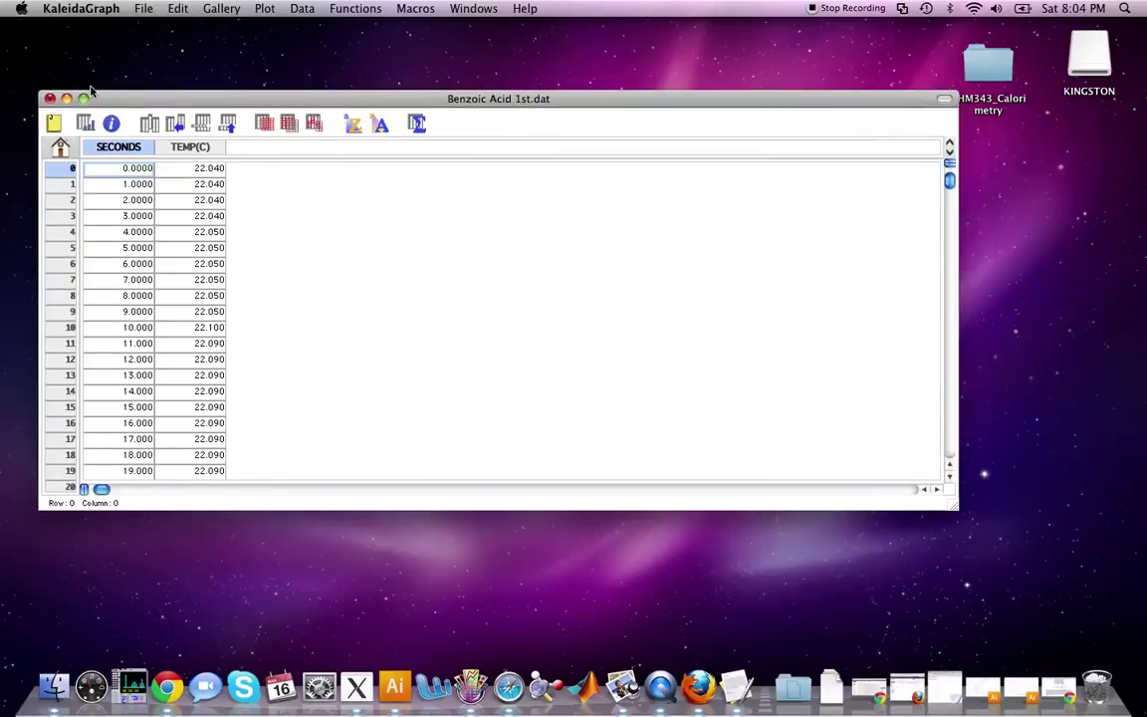
left_click(174, 149)
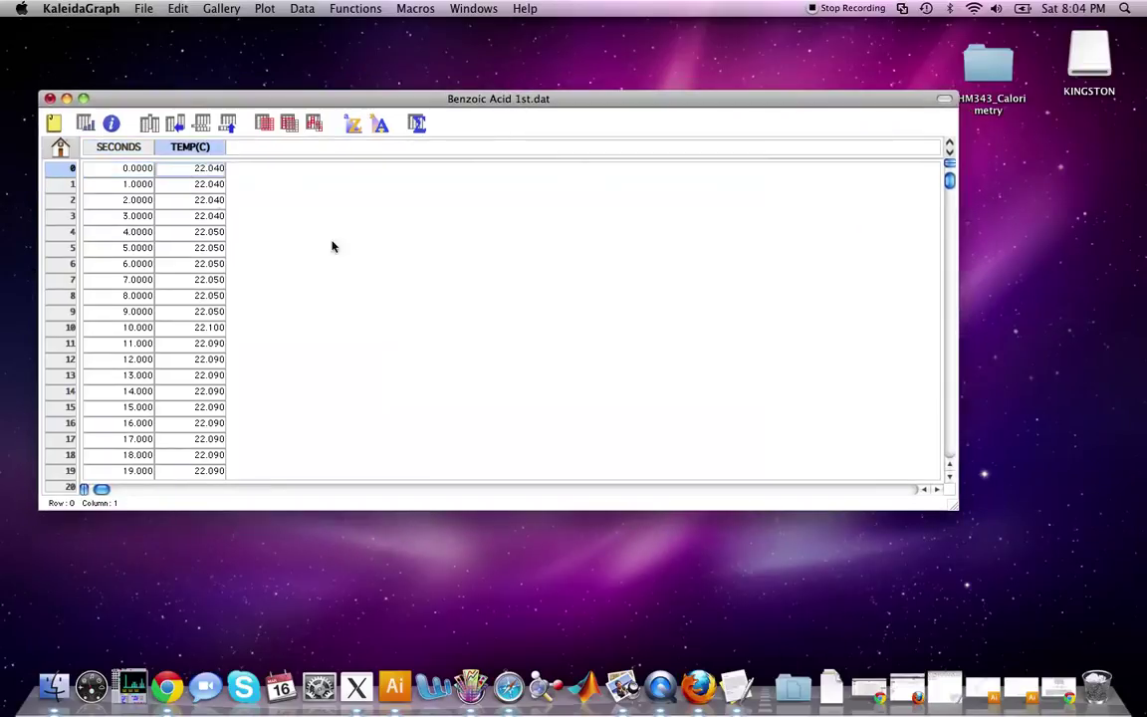
left_click(132, 148)
left_click(221, 8)
mouse_move(254, 35)
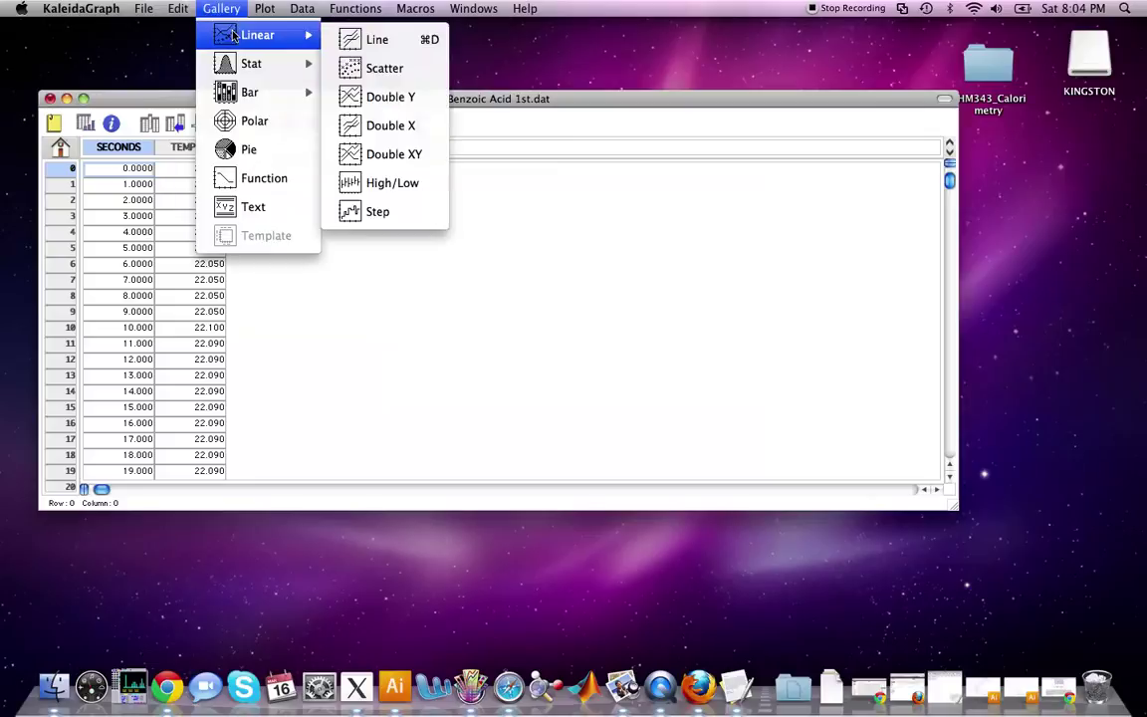
left_click(377, 46)
left_click(521, 225)
left_click(513, 248)
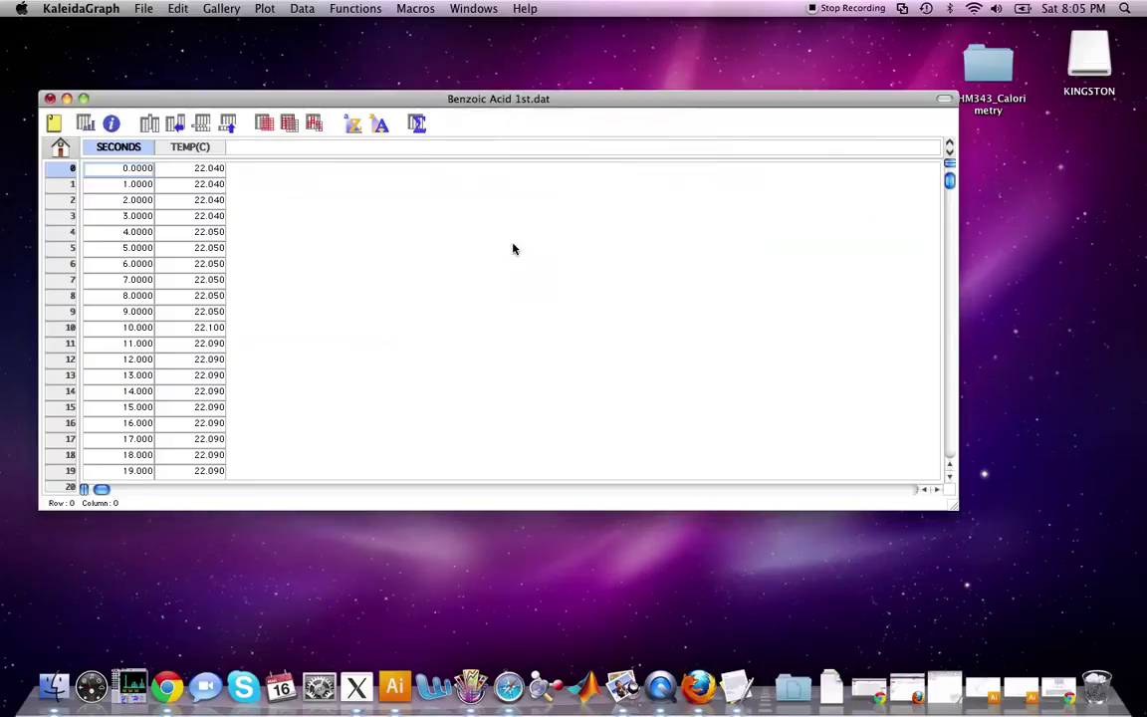
Rename the SECONDS column as "Time (sec)".
left_click(129, 143)
type("YT")
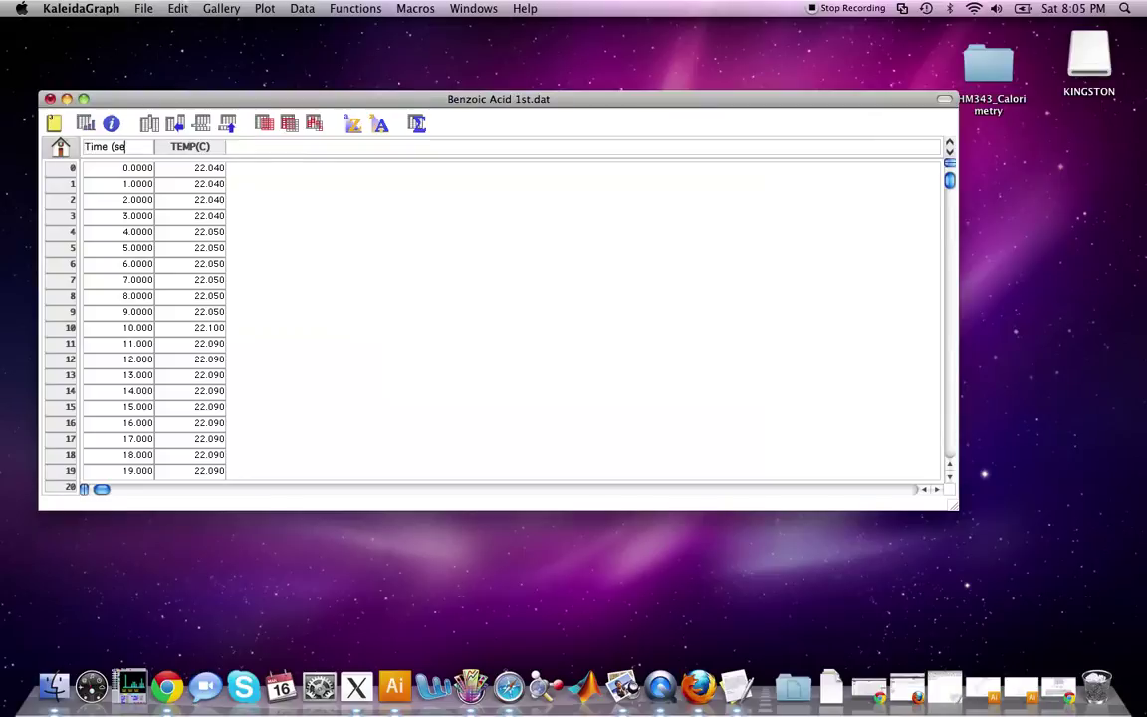
type("me (sec)")
key("Return")
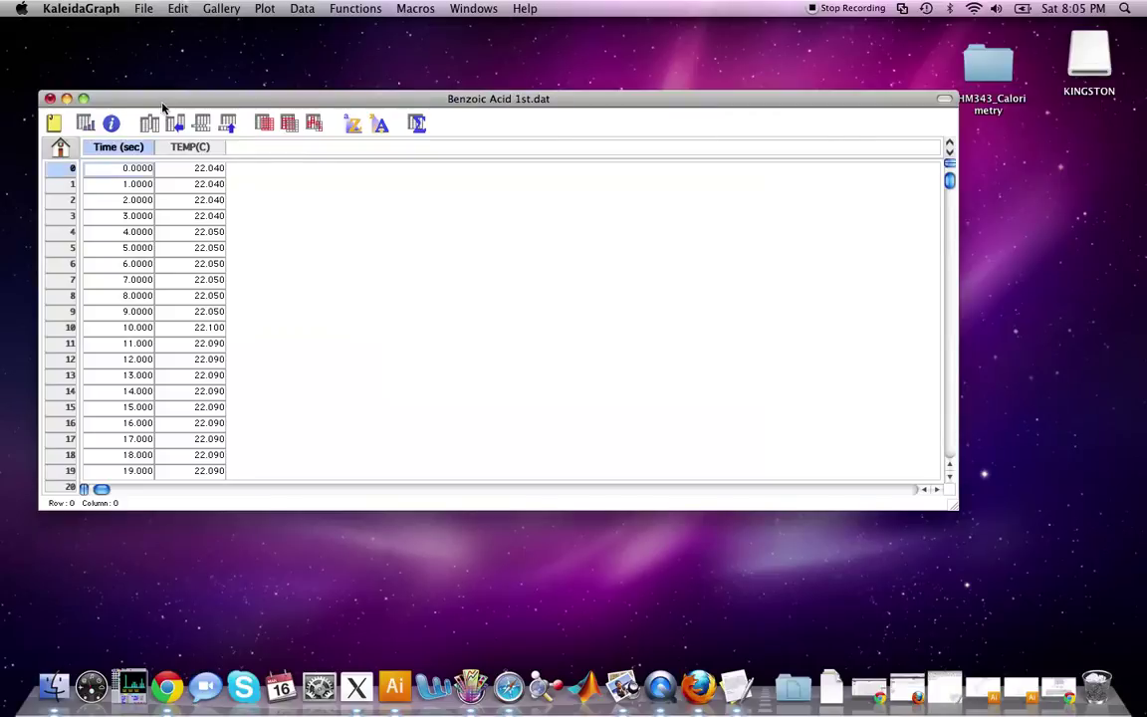
Rename the TEMP(C) column as "Temperature(C)" and widen it slightly.
left_click(187, 146)
key("BackSpace")
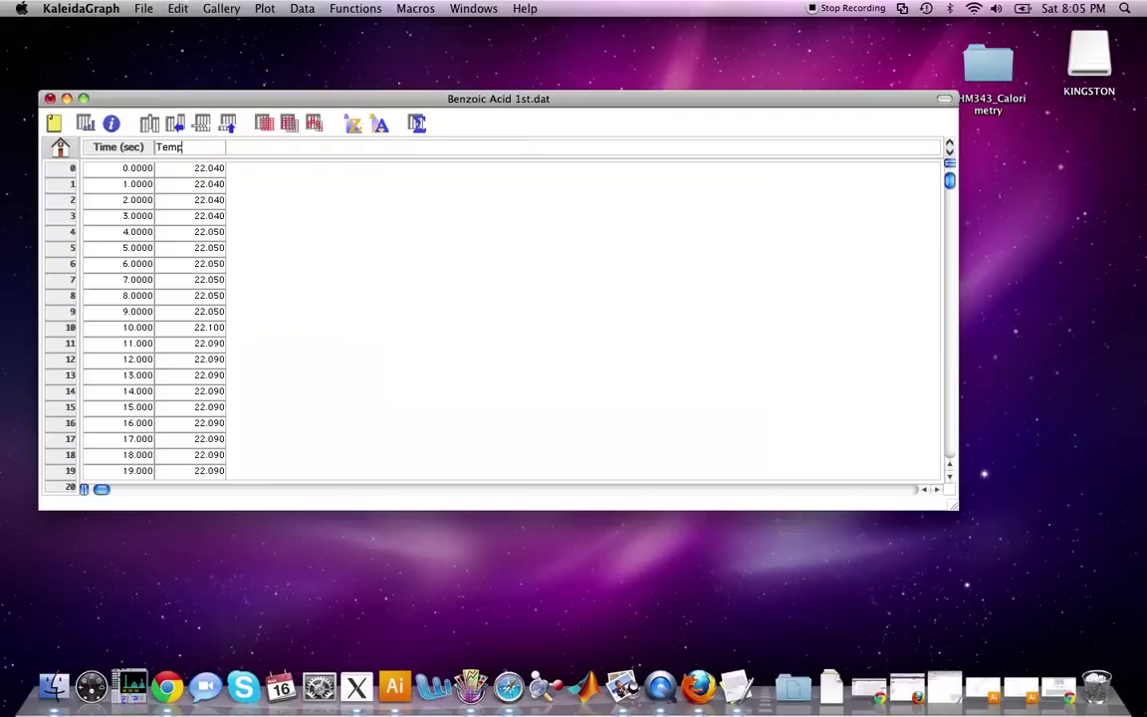
type("Temperature(")
type("C)")
key("Return")
left_click_drag(226, 146, 234, 146)
Create a linear line plot with Time (sec) on the X axis and Temperature(C) on the Y axis.
left_click(221, 8)
mouse_move(294, 38)
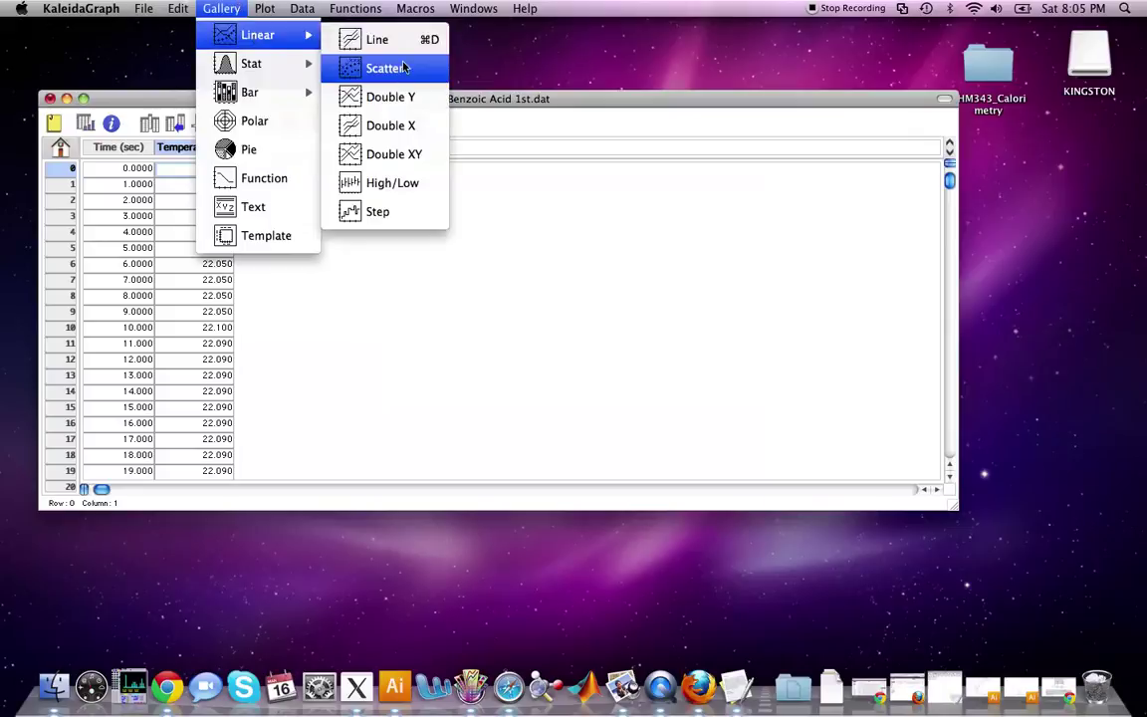
left_click(371, 40)
left_click(503, 212)
left_click(521, 224)
left_click(640, 247)
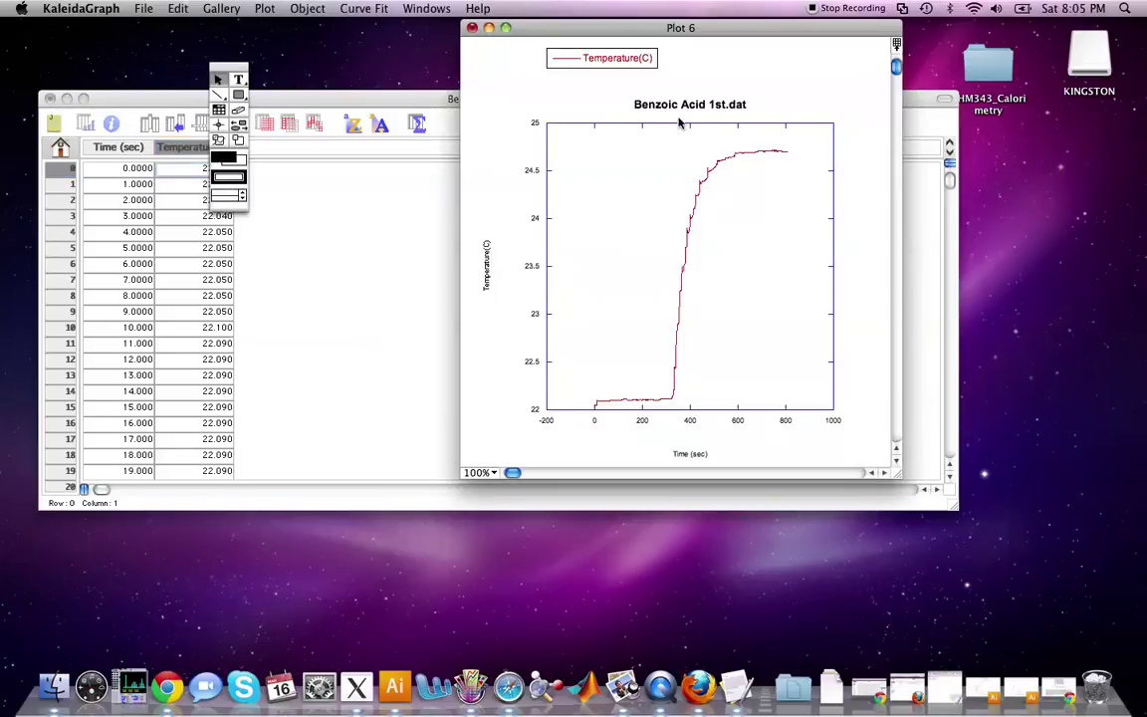
Delete the plot's title and move the Temperature(C) legend inside the frame's upper-left corner.
left_click(635, 103)
key("Delete")
left_click_drag(618, 59, 618, 142)
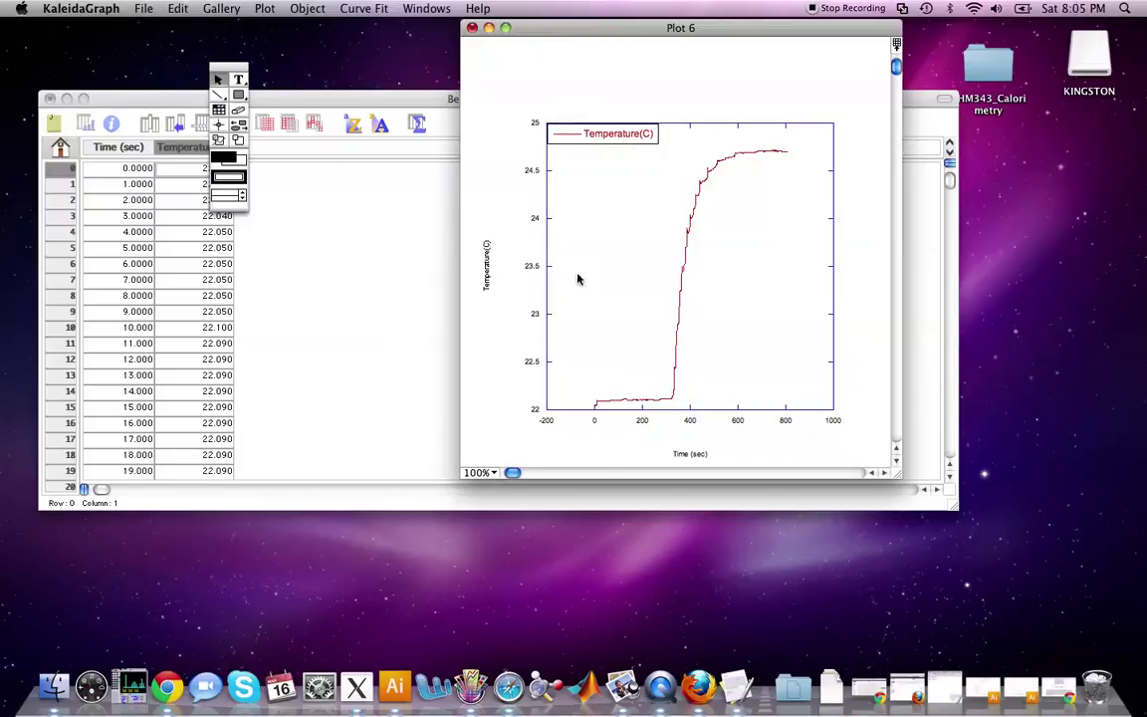
Switch to Illustrator, restore Exp2_full.ai and bring its Temperature vs. Time drawing with the three regions into view.
left_click(239, 141)
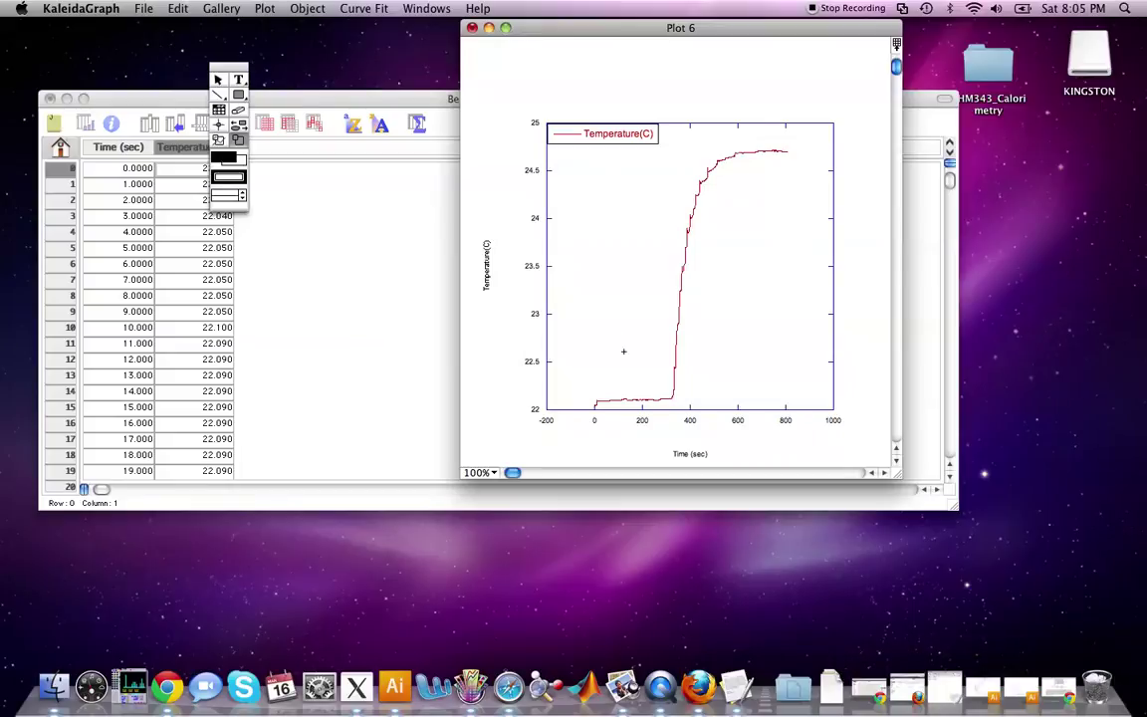
left_click(1023, 697)
scroll(602, 282, "up", 10)
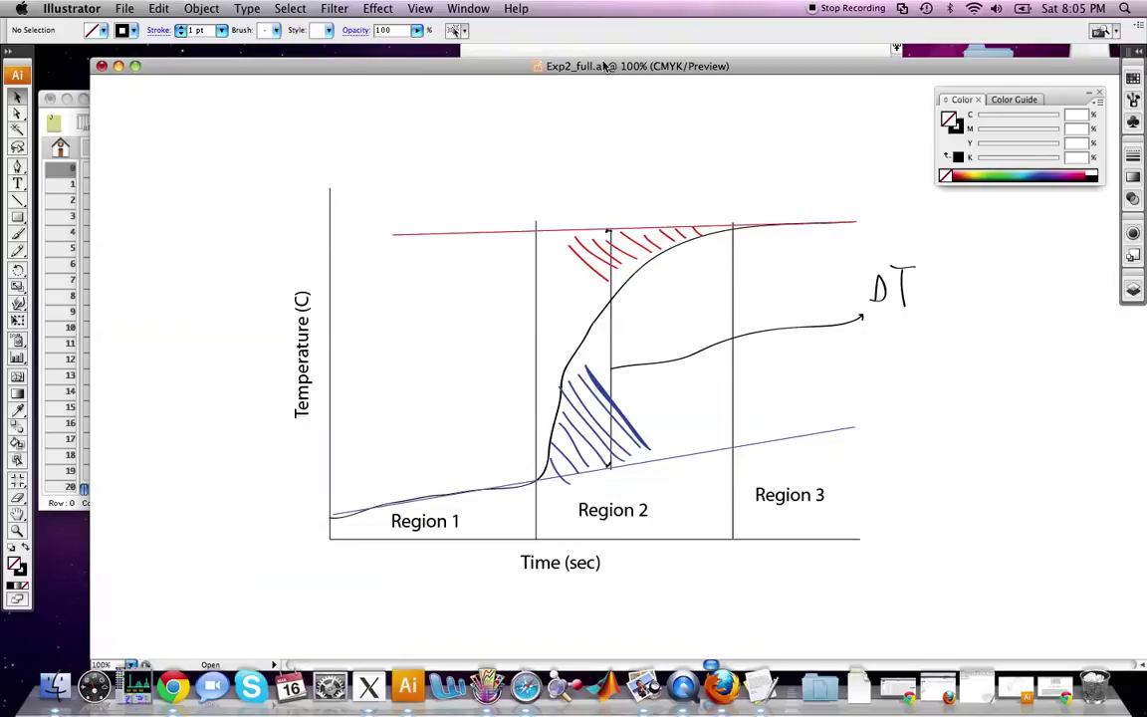
Minimize the Exp2_full.ai drawing, return to KaleidaGraph, and position the plot window and its toolbox side by side in clear view.
left_click_drag(603, 66, 623, 94)
left_click(135, 94)
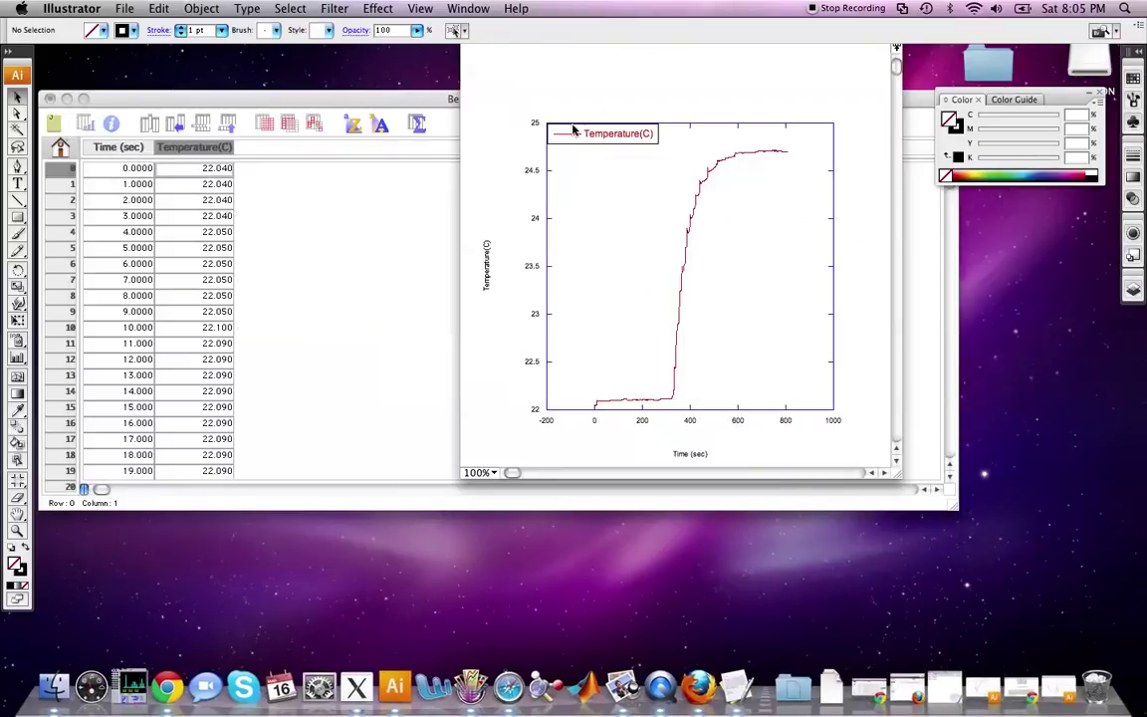
left_click(646, 51)
left_click_drag(580, 25, 503, 92)
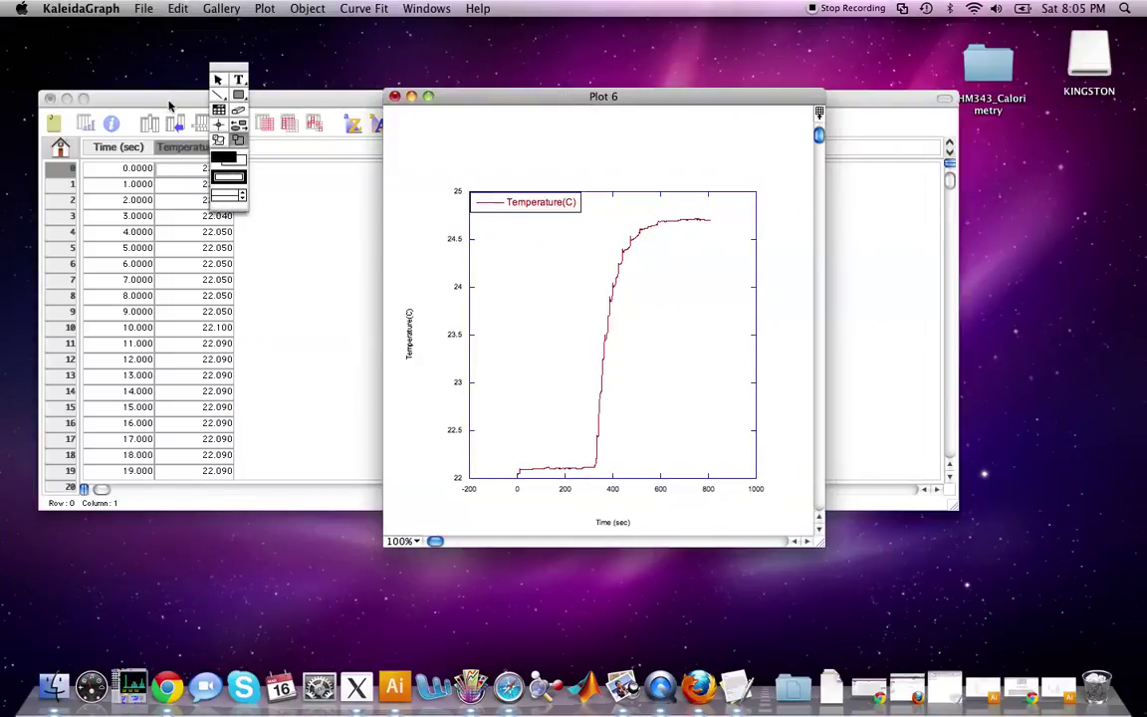
left_click_drag(225, 62, 407, 128)
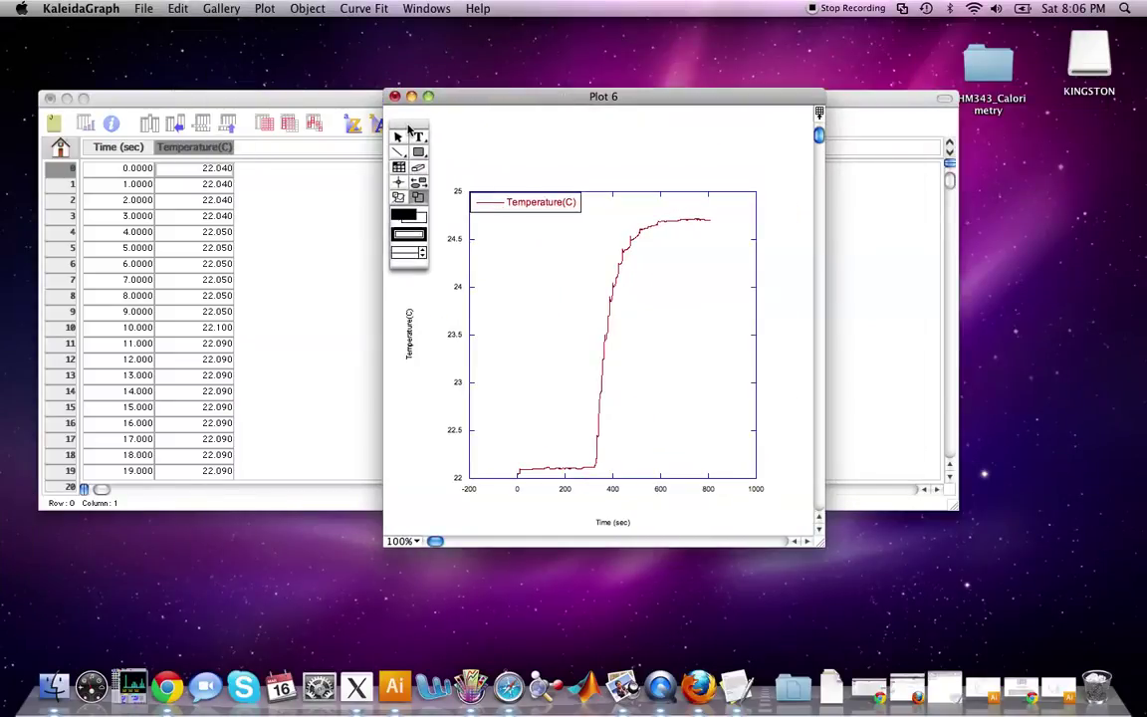
Zoom in on the curve's initial sharp rise, down to about 316–326 seconds, to locate the Region 1 to Region 2 boundary.
left_click(421, 205)
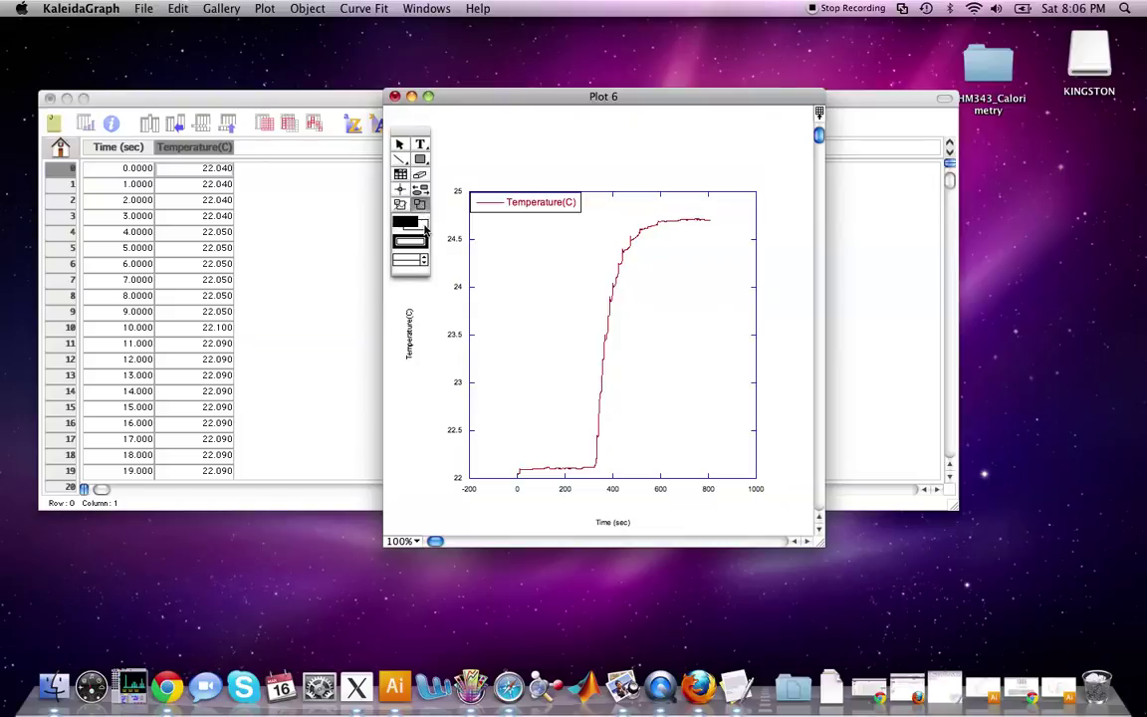
left_click_drag(614, 475, 613, 473)
left_click_drag(689, 452, 660, 448)
left_click_drag(609, 302, 725, 436)
left_click_drag(662, 404, 662, 403)
left_click_drag(717, 434, 712, 436)
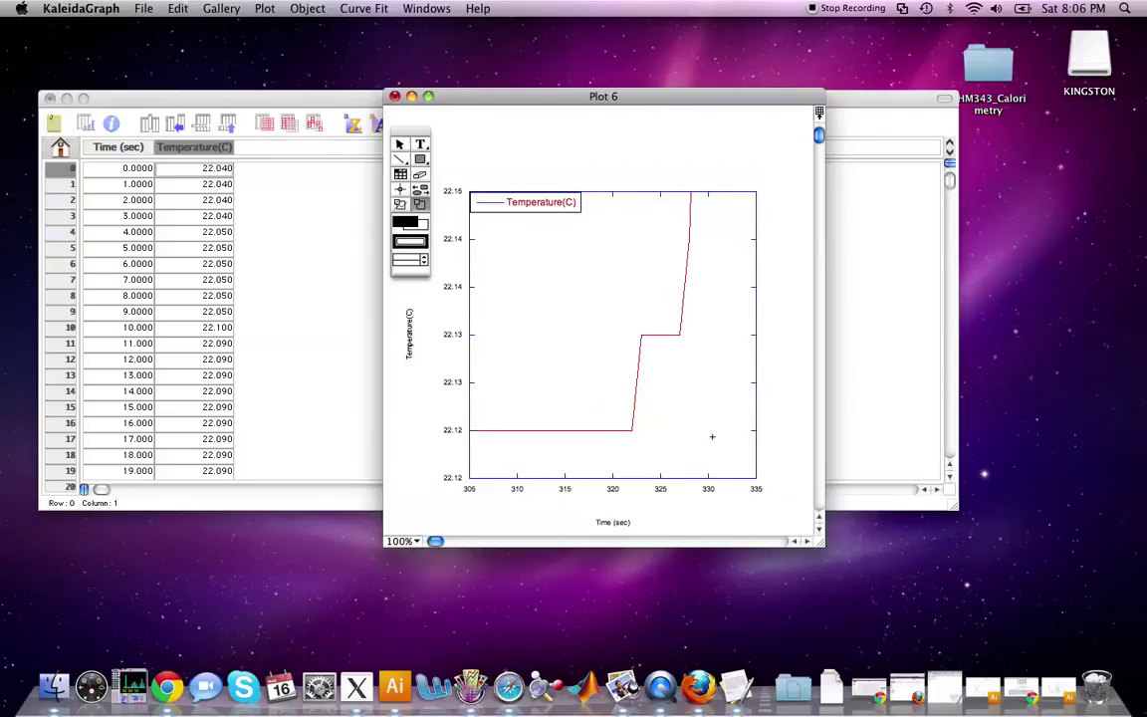
left_click_drag(726, 495, 685, 440)
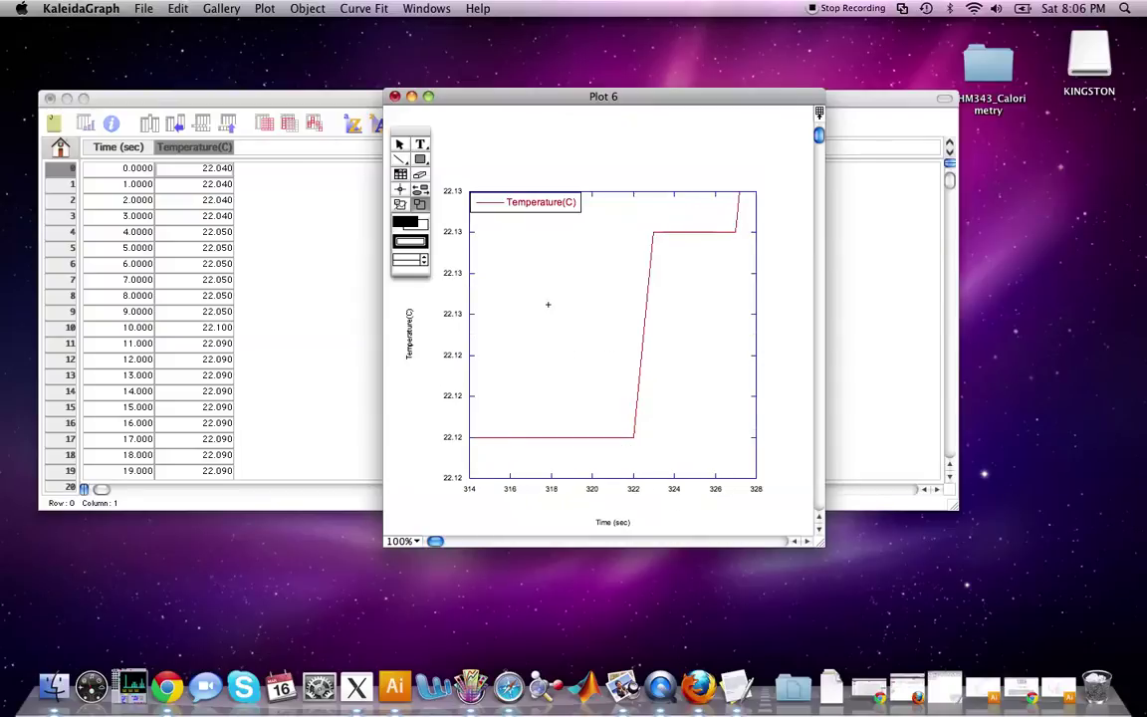
left_click_drag(705, 482, 706, 482)
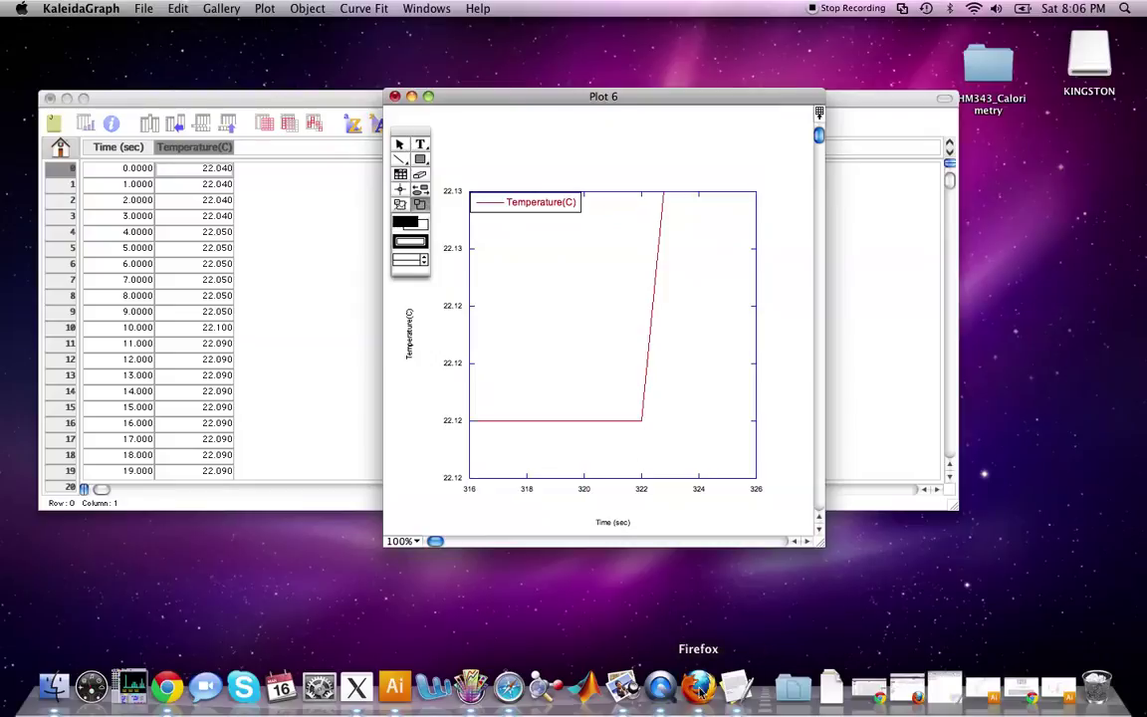
Switch to TextEdit and record "322 seconds" after "Region 1 -> Region 2 :".
left_click(738, 697)
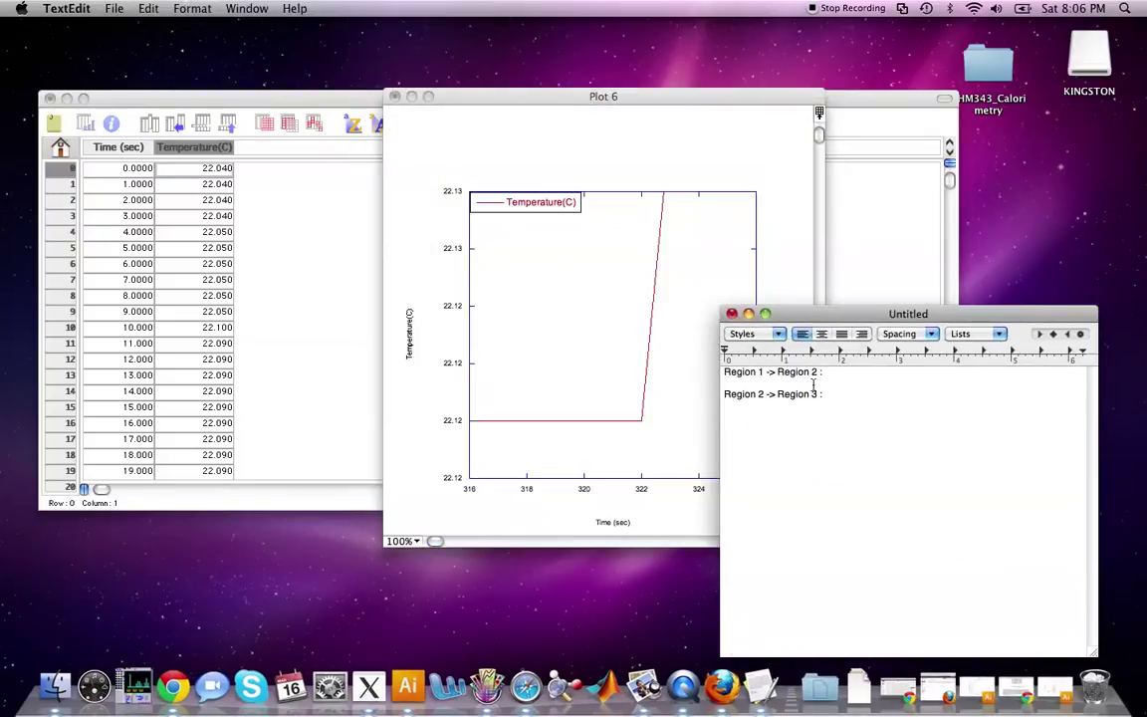
left_click(836, 373)
type("n3")
key("BackSpace")
key("BackSpace")
type("322 seconds")
Restore the full plot in KaleidaGraph and zoom in on about 580–650 seconds to locate the Region 2 to Region 3 boundary.
left_click(470, 119)
double_click(422, 203)
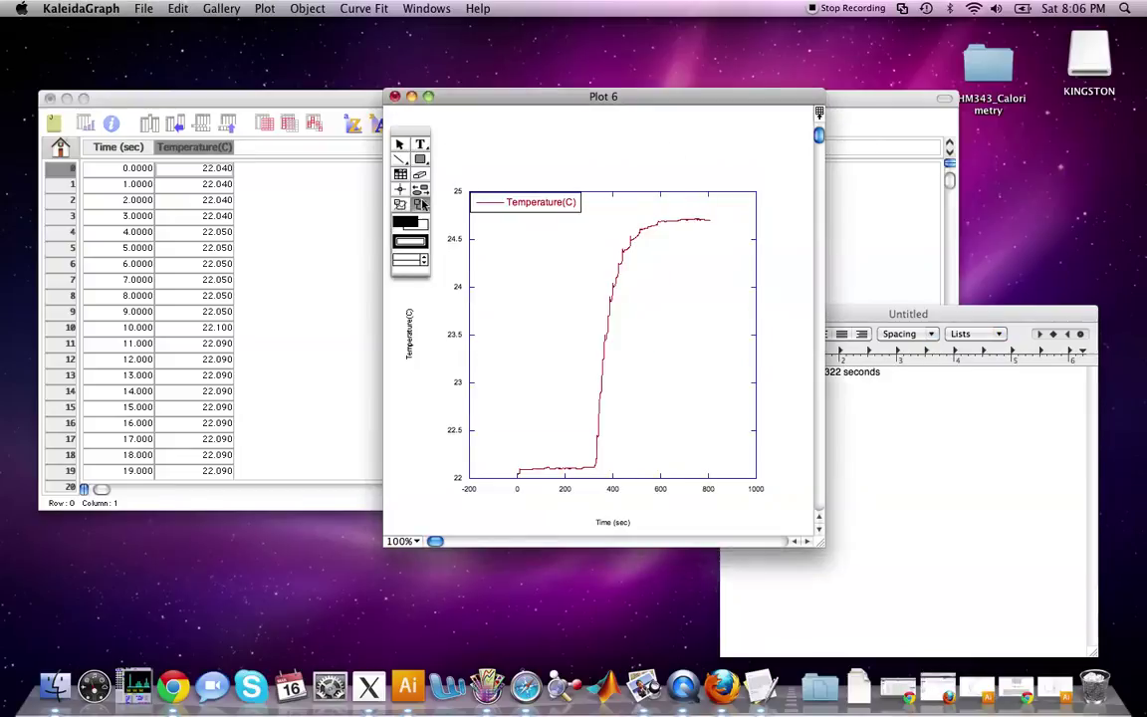
left_click_drag(631, 212, 711, 228)
left_click_drag(546, 260, 737, 373)
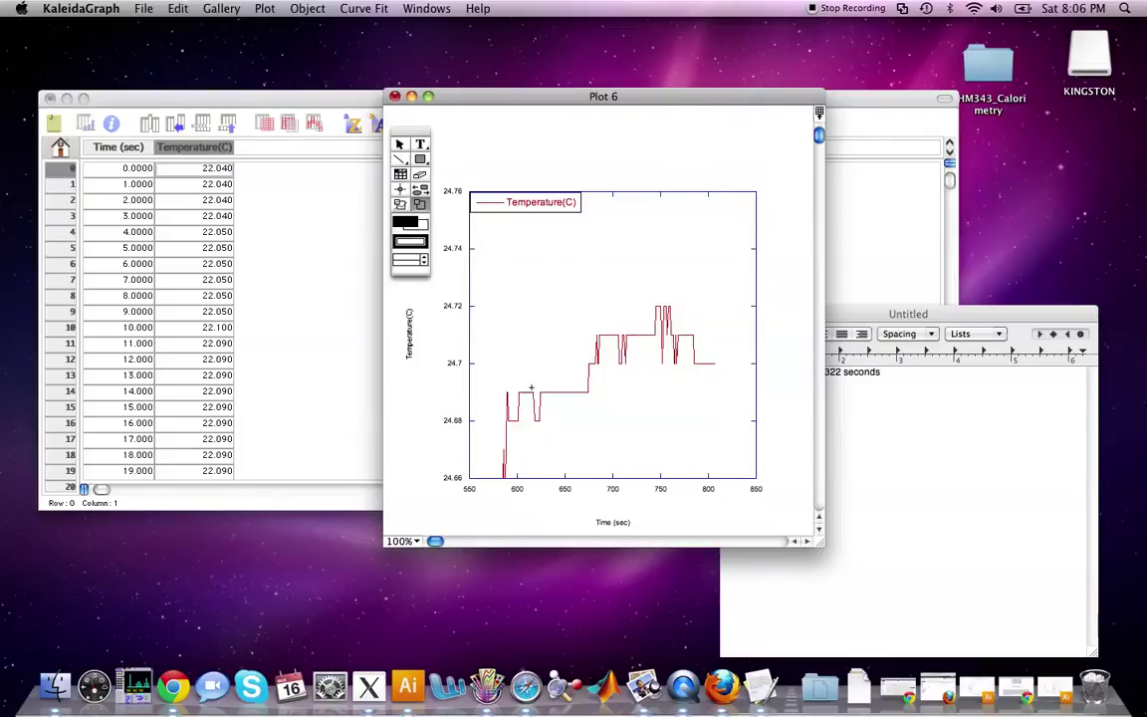
left_click_drag(559, 424, 559, 425)
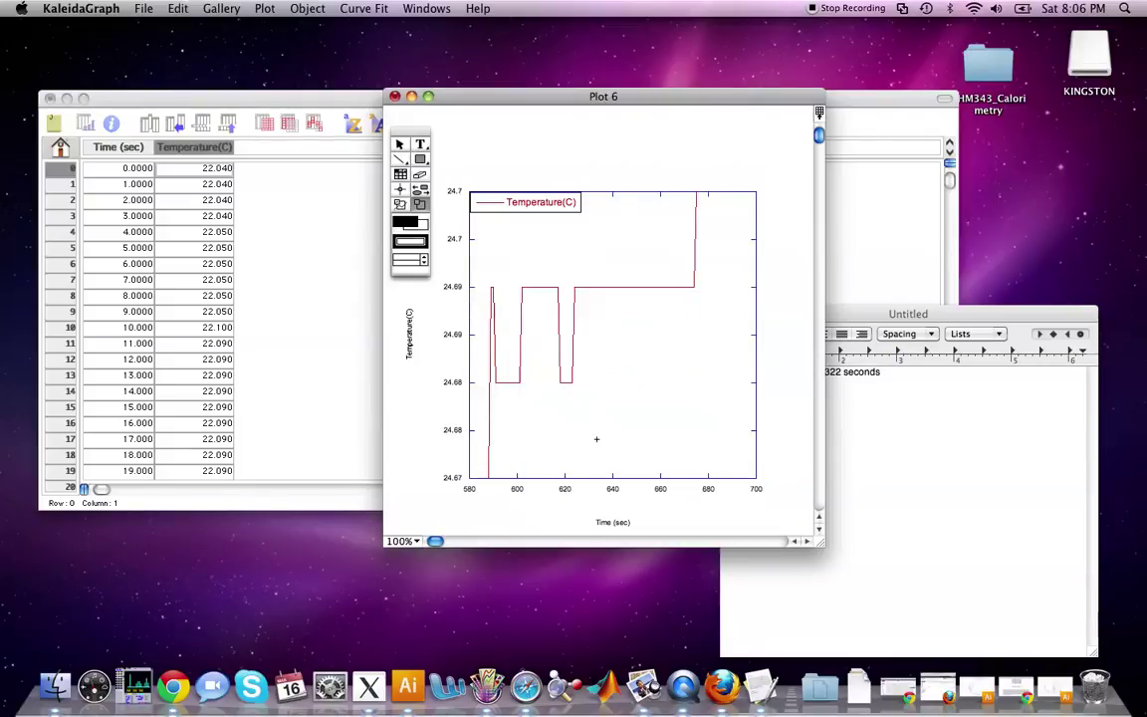
left_click_drag(616, 389, 616, 390)
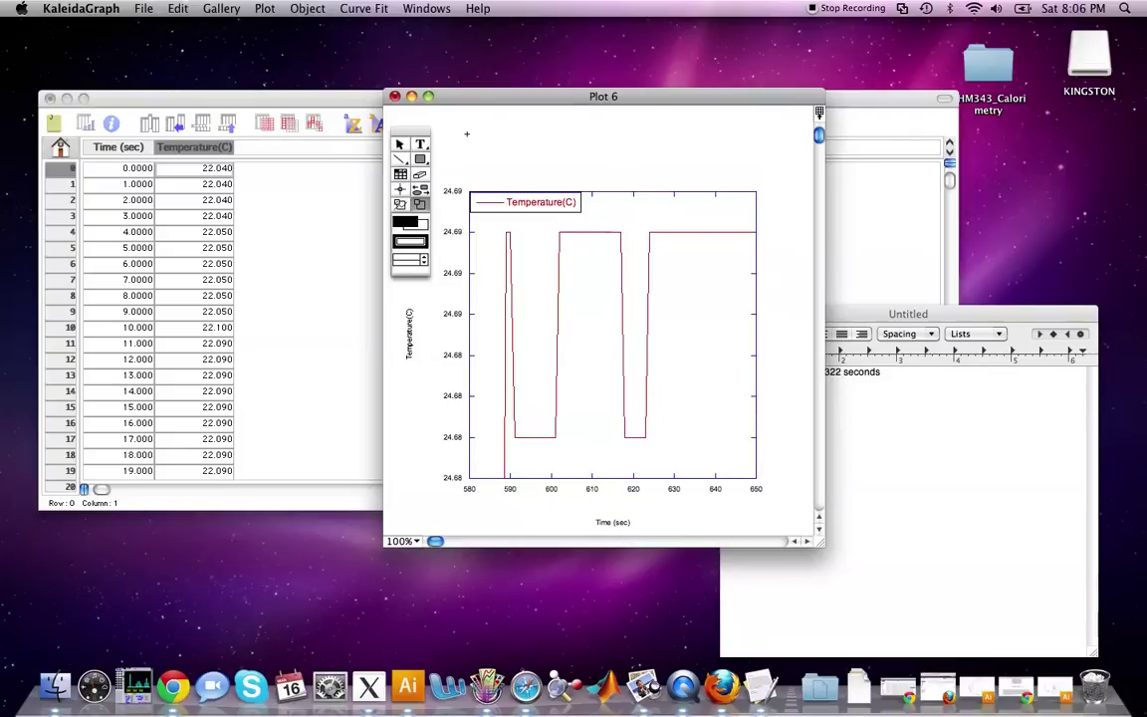
Record "600 seconds" after "Region 2 -> Region 3 :" in the TextEdit notes and restore the plot's full range.
left_click(842, 396)
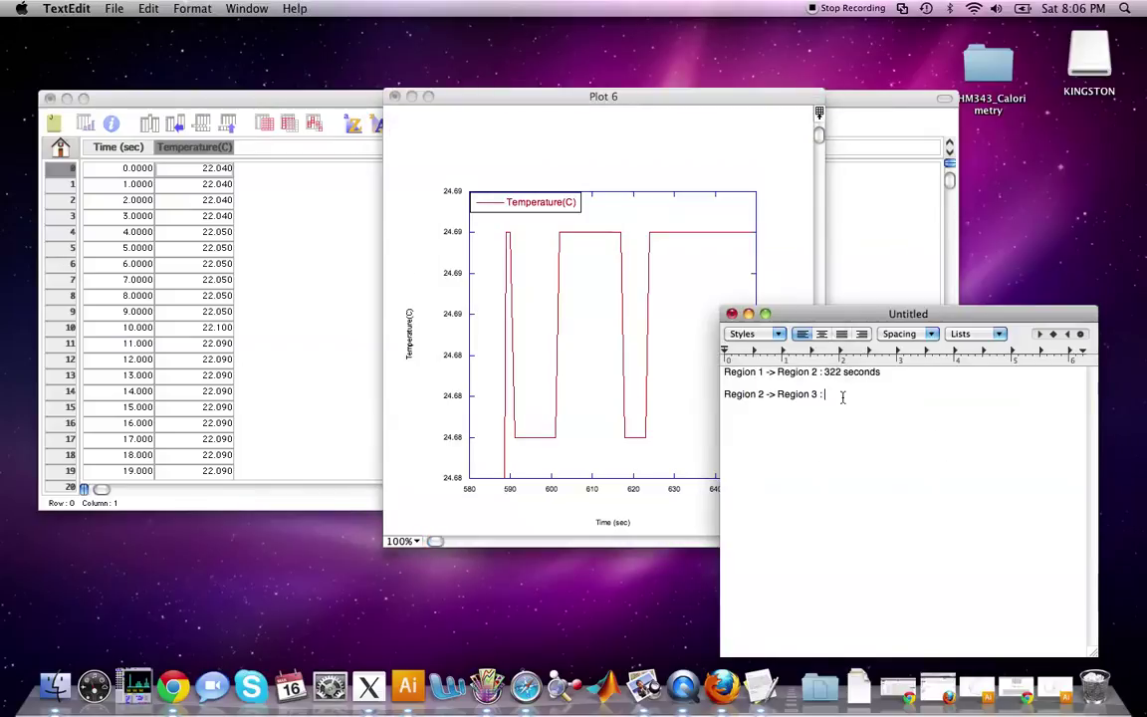
type("600 seconds")
left_click(694, 116)
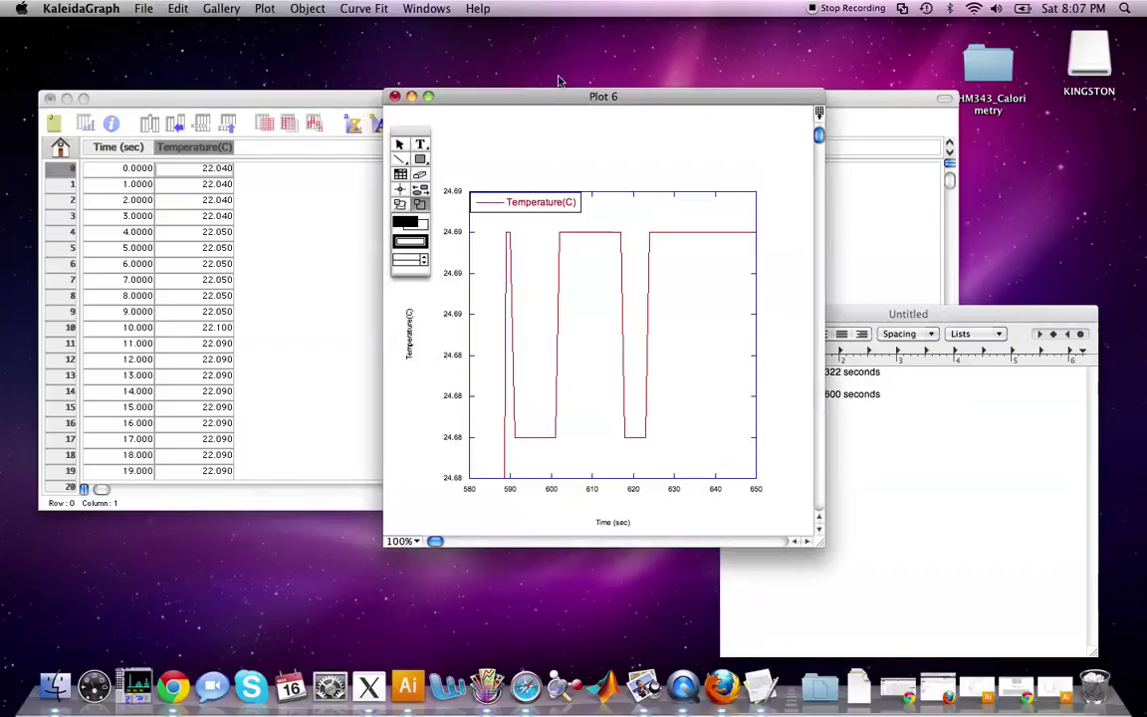
left_click(419, 205)
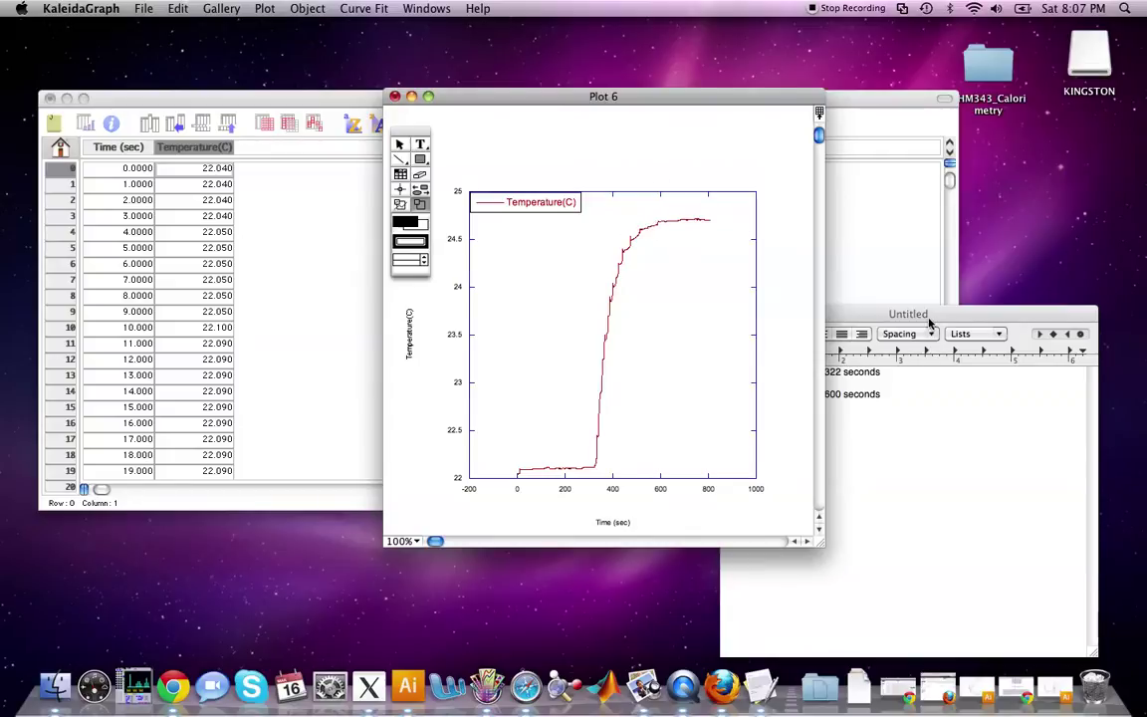
left_click(946, 362)
key("Return")
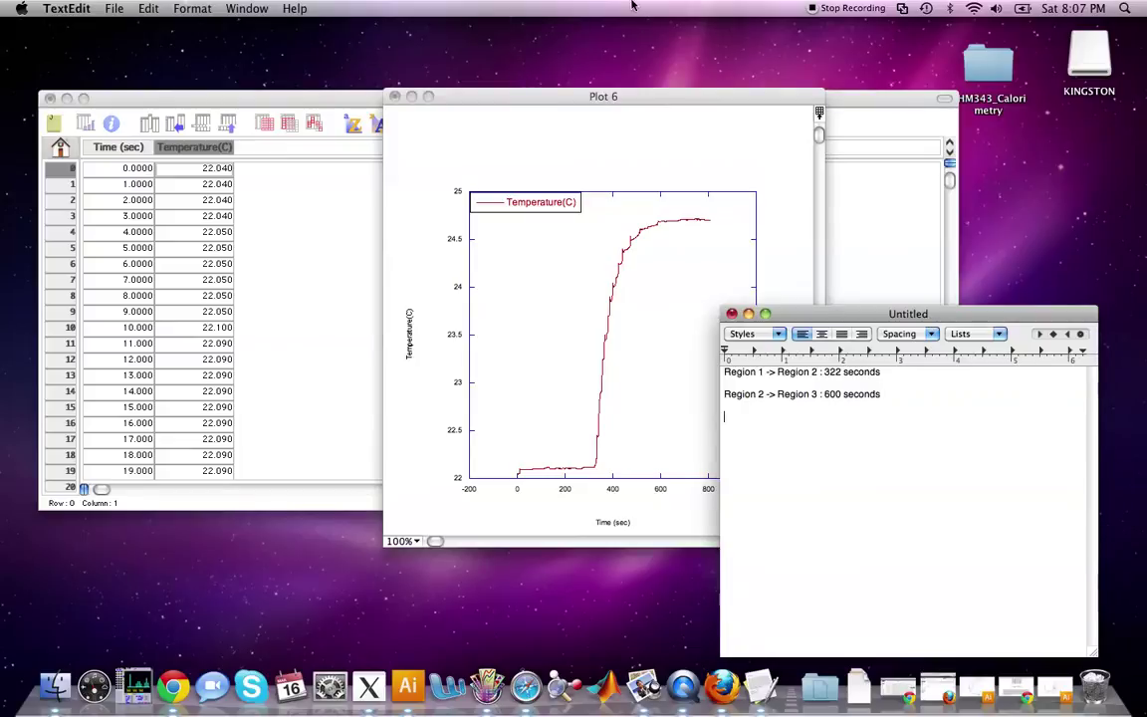
Close the temperature plot in KaleidaGraph and bring the TextEdit notes forward to review the boundary times.
left_click(636, 112)
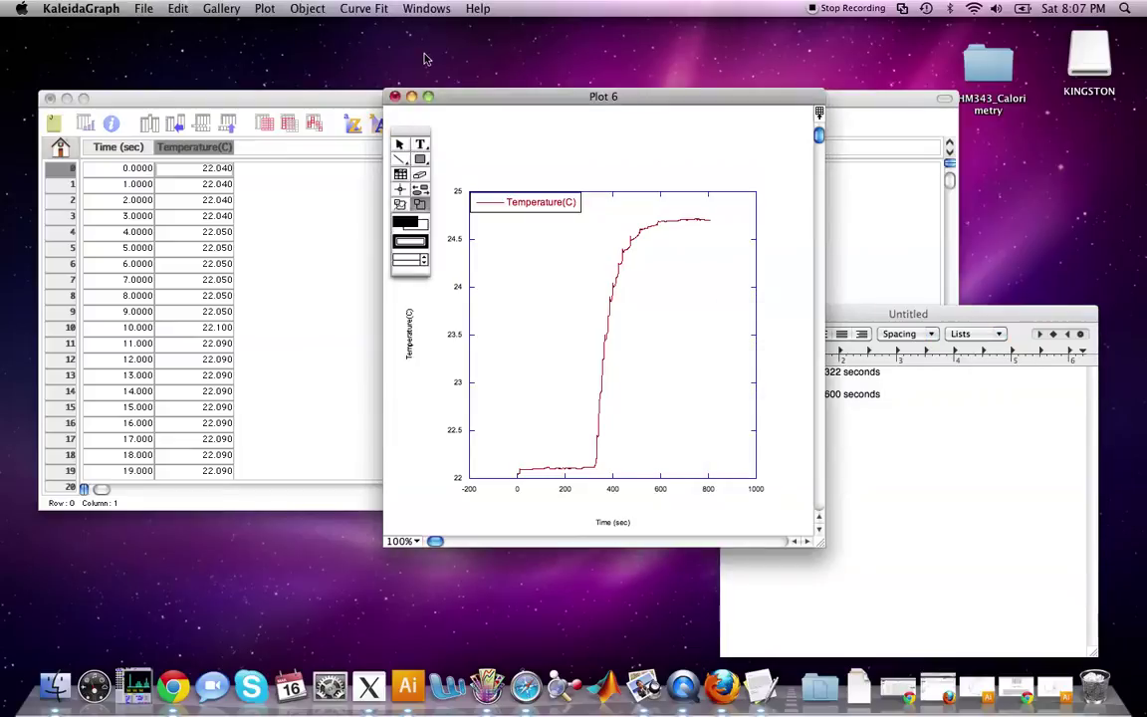
left_click(396, 97)
left_click(538, 339)
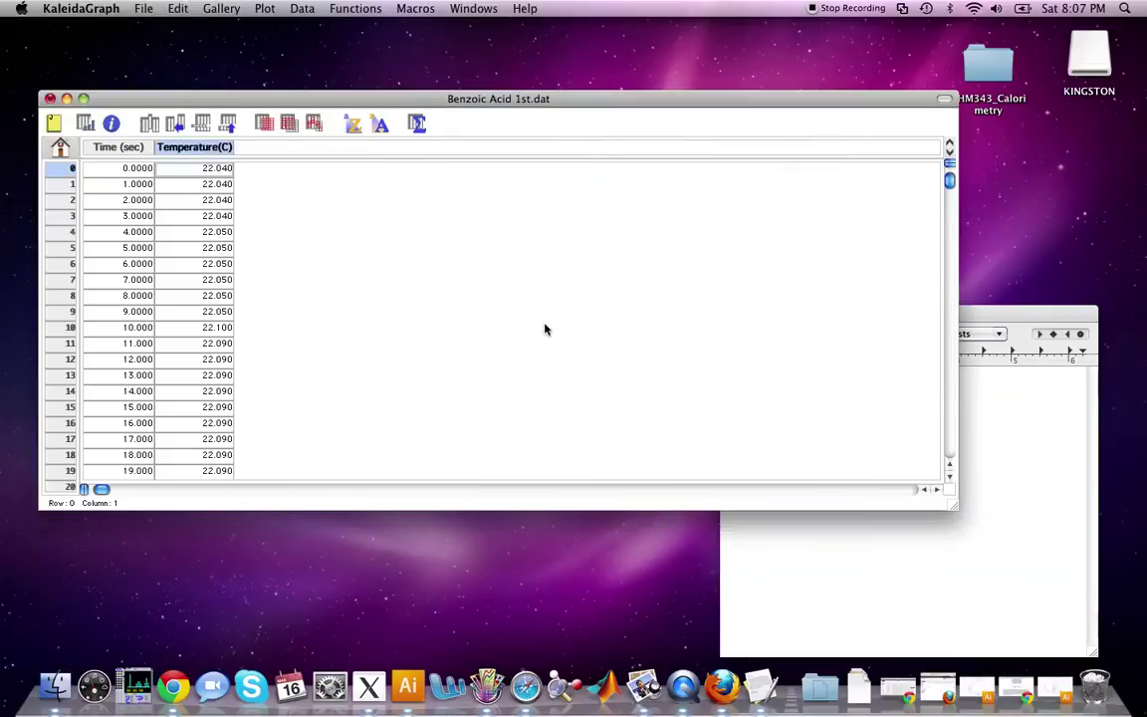
left_click(992, 319)
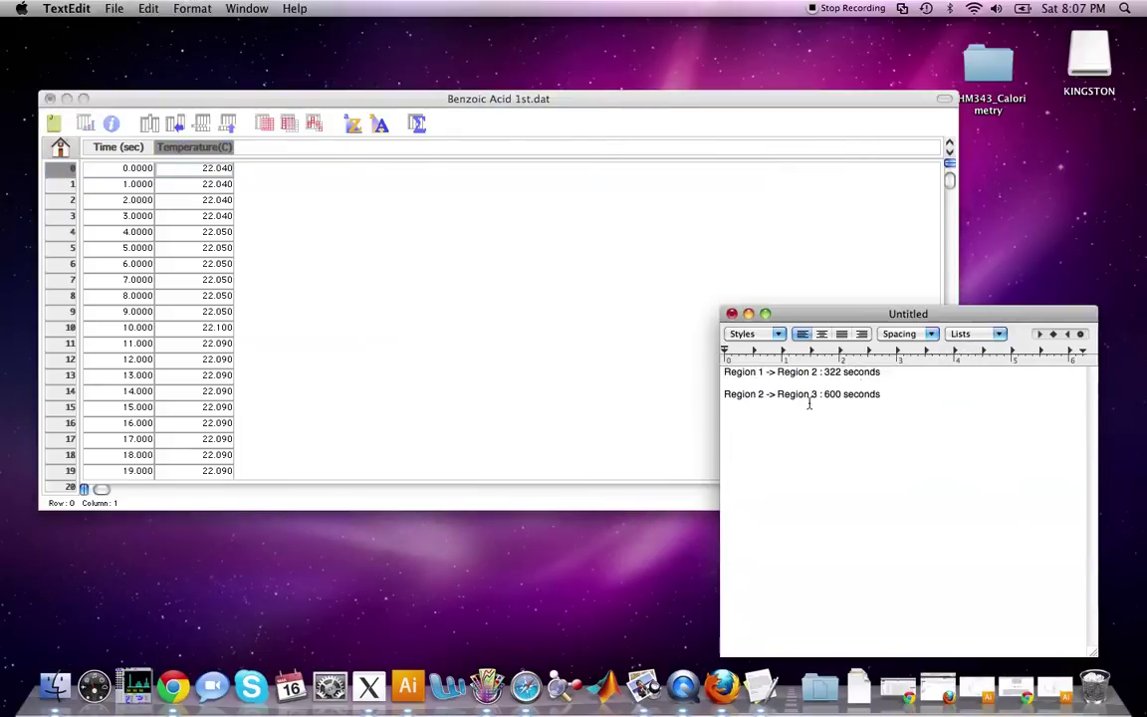
Extend the Benzoic Acid 1st.dat sheet with empty columns C through K beside Temperature(C).
left_click(203, 171)
key("Right")
key("Right")
key("Right")
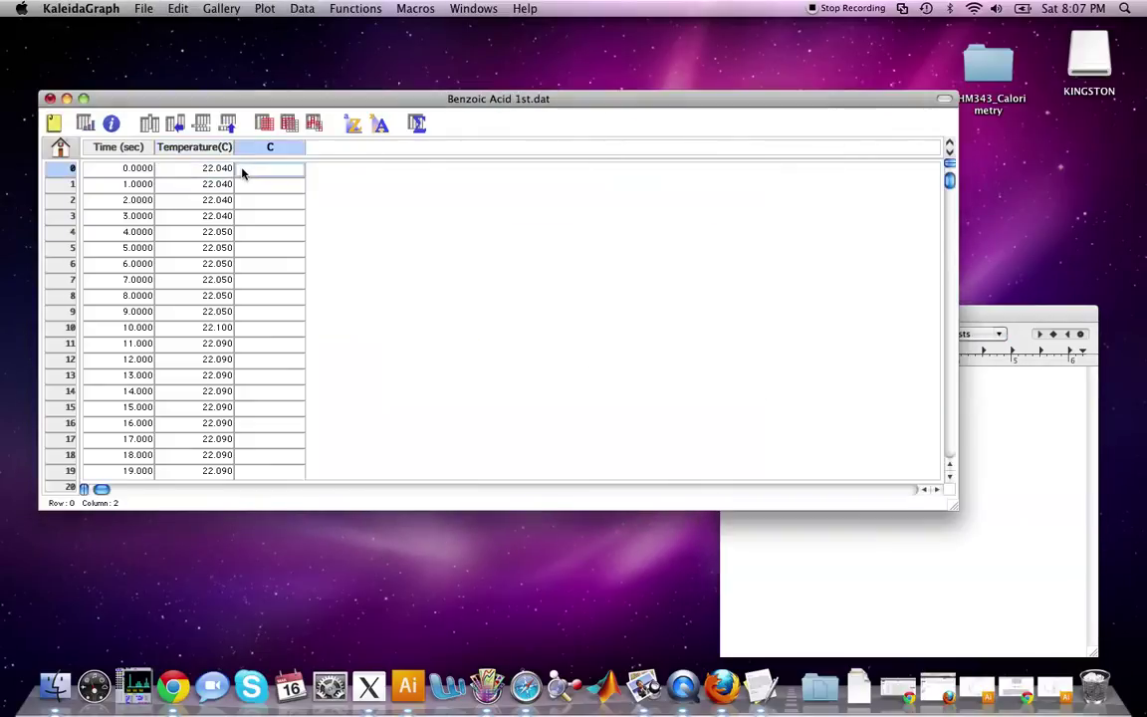
key("Left")
key("Right")
key("Right")
key("Right")
key("Right")
key("Right")
key("Left")
key("Right")
key("Right")
key("Right")
key("Left")
key("Left")
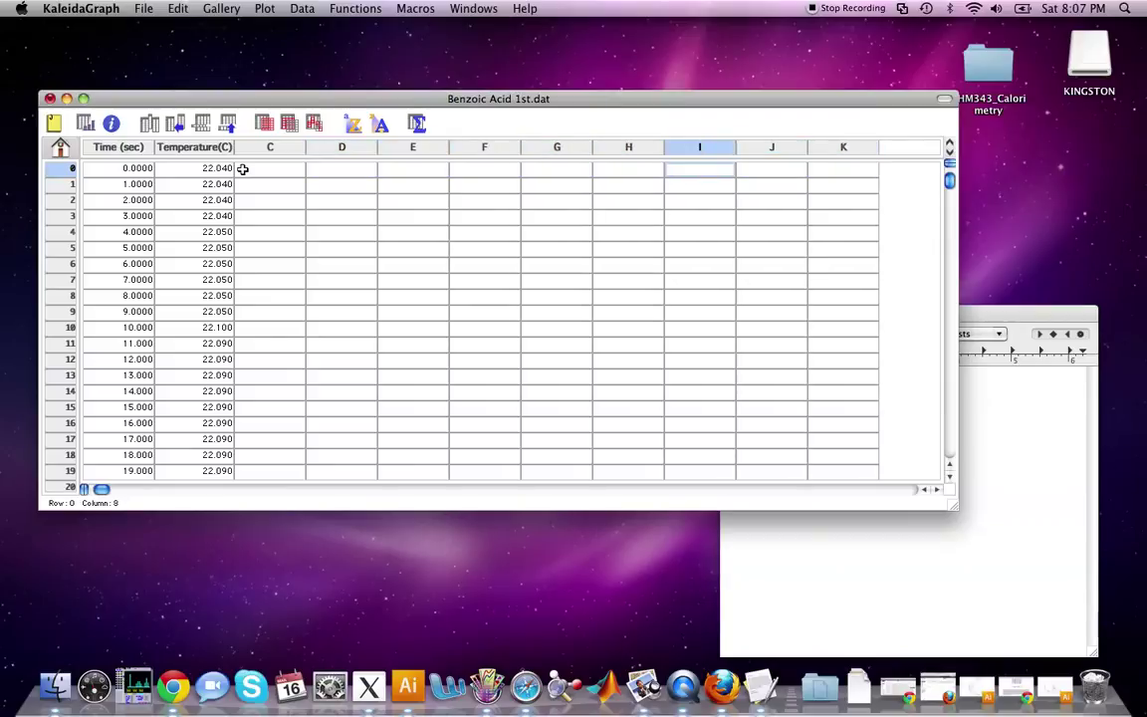
key("Right")
Rename columns C, D and E as "Region 1", "Region 2" and "Region 3".
double_click(271, 146)
type("Regio")
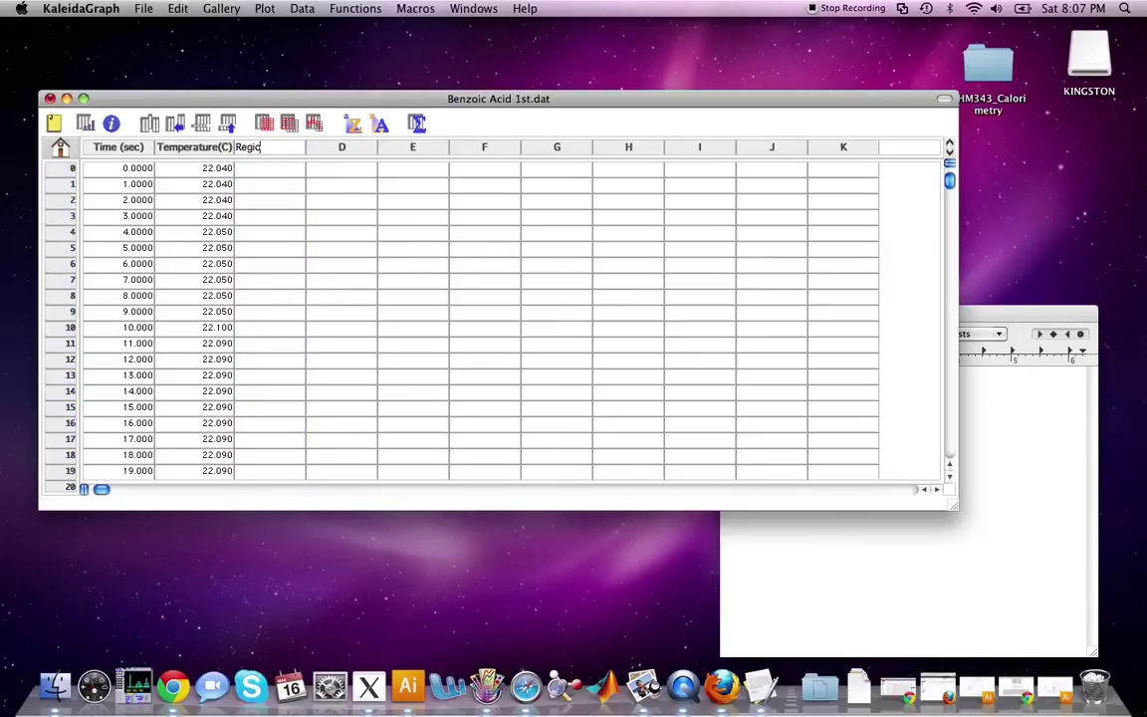
key("Return")
double_click(301, 147)
type("Region 2")
key("Return")
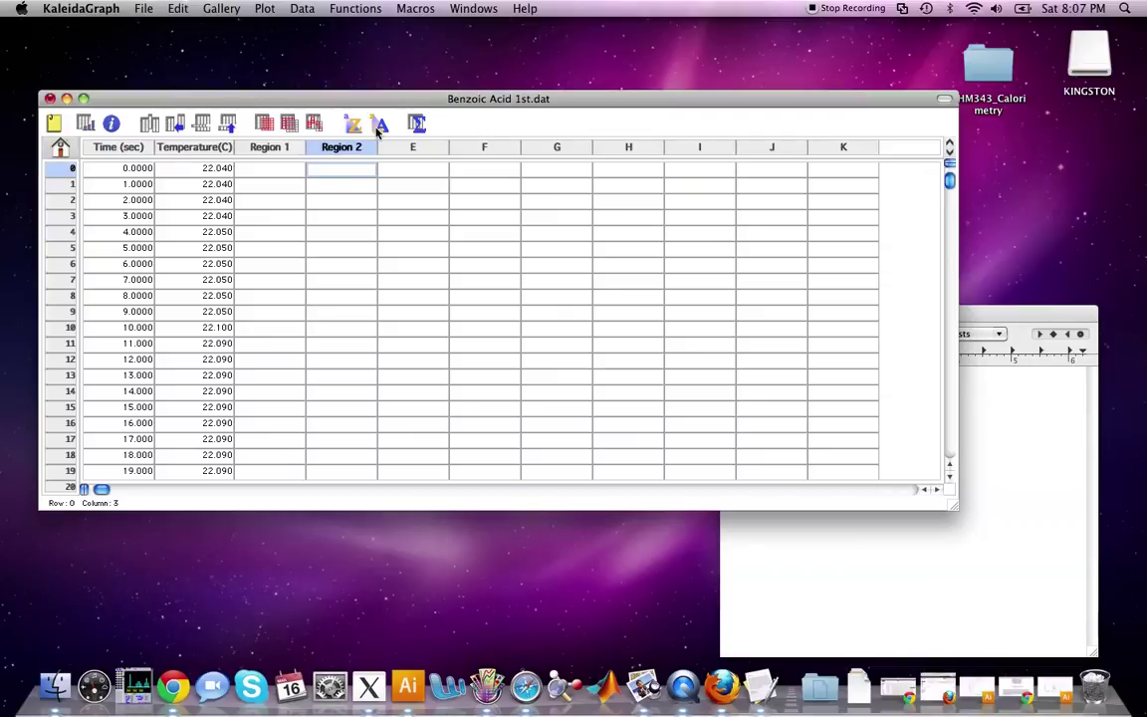
double_click(409, 146)
type("Region ")
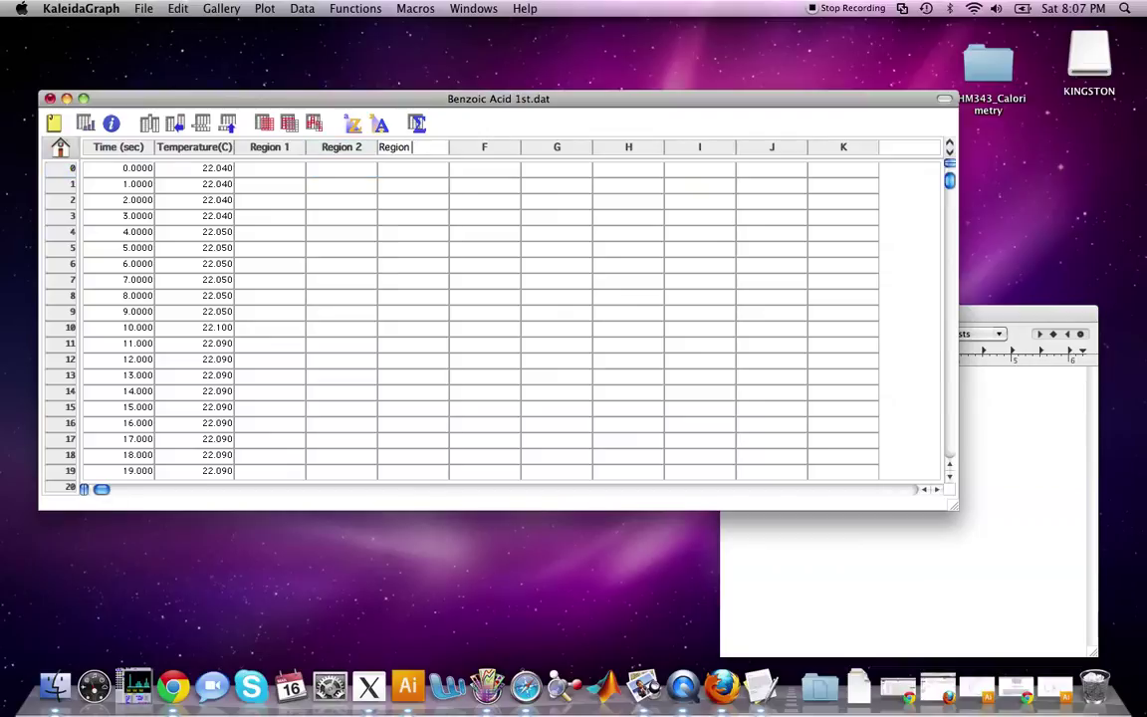
type("3")
key("Return")
left_click(338, 196)
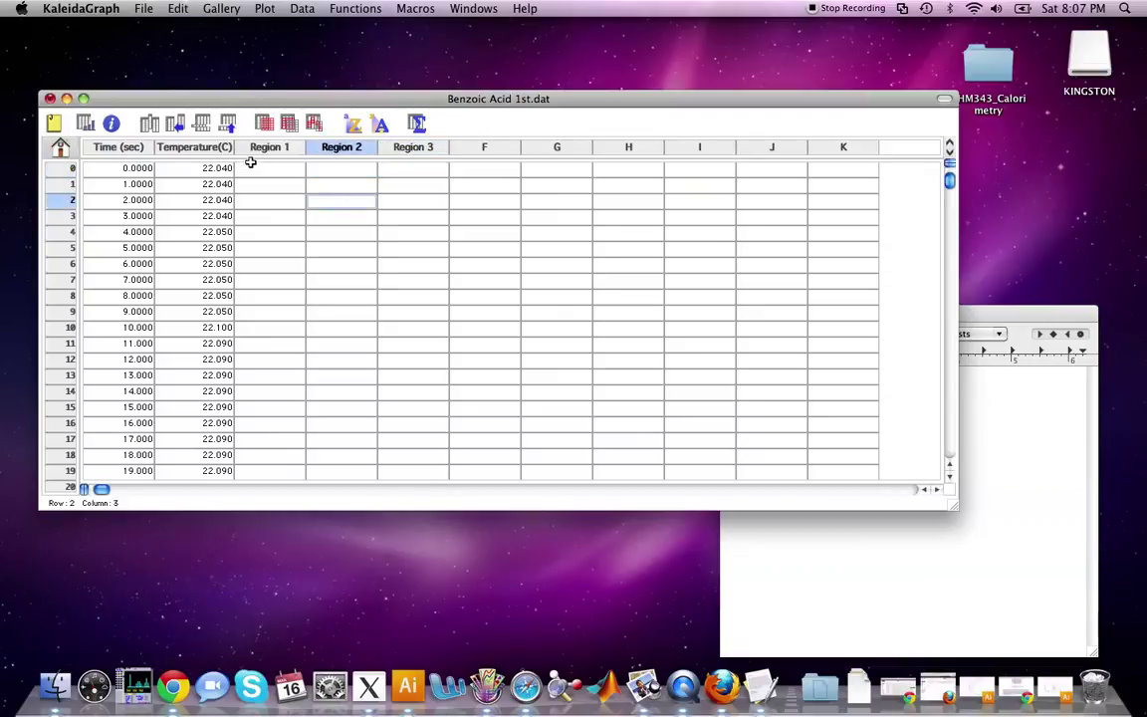
Copy all Temperature(C) data into the Region 1, Region 2 and Region 3 columns.
left_click(198, 147)
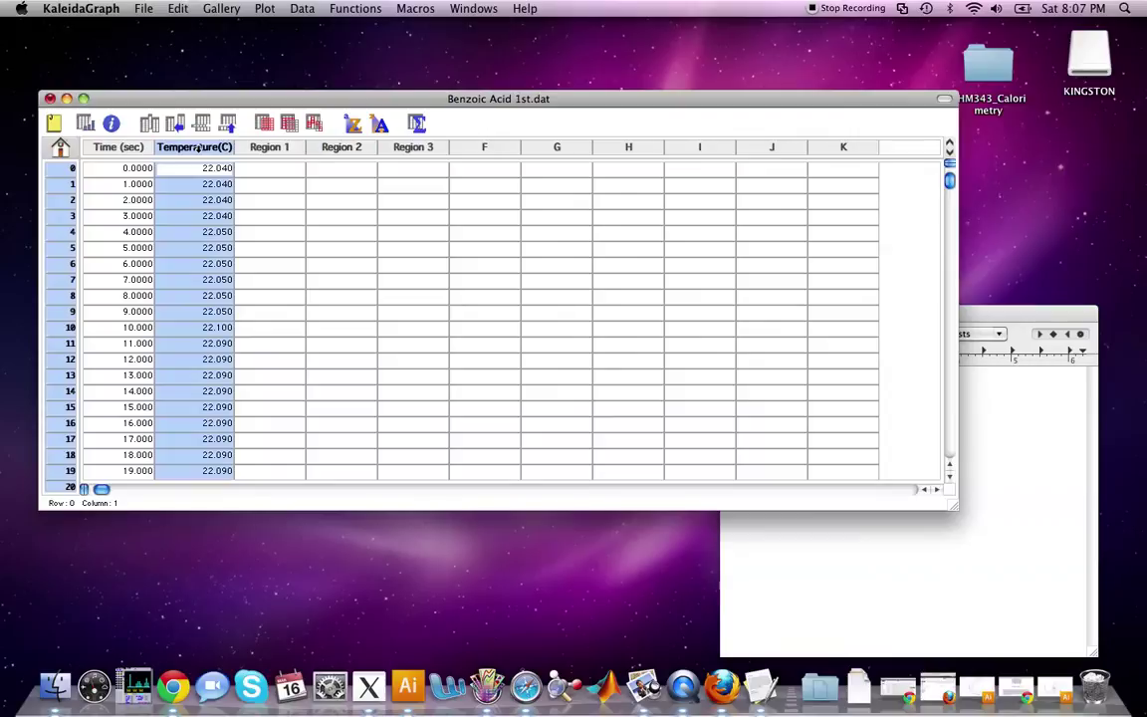
left_click(269, 148)
key("super+v")
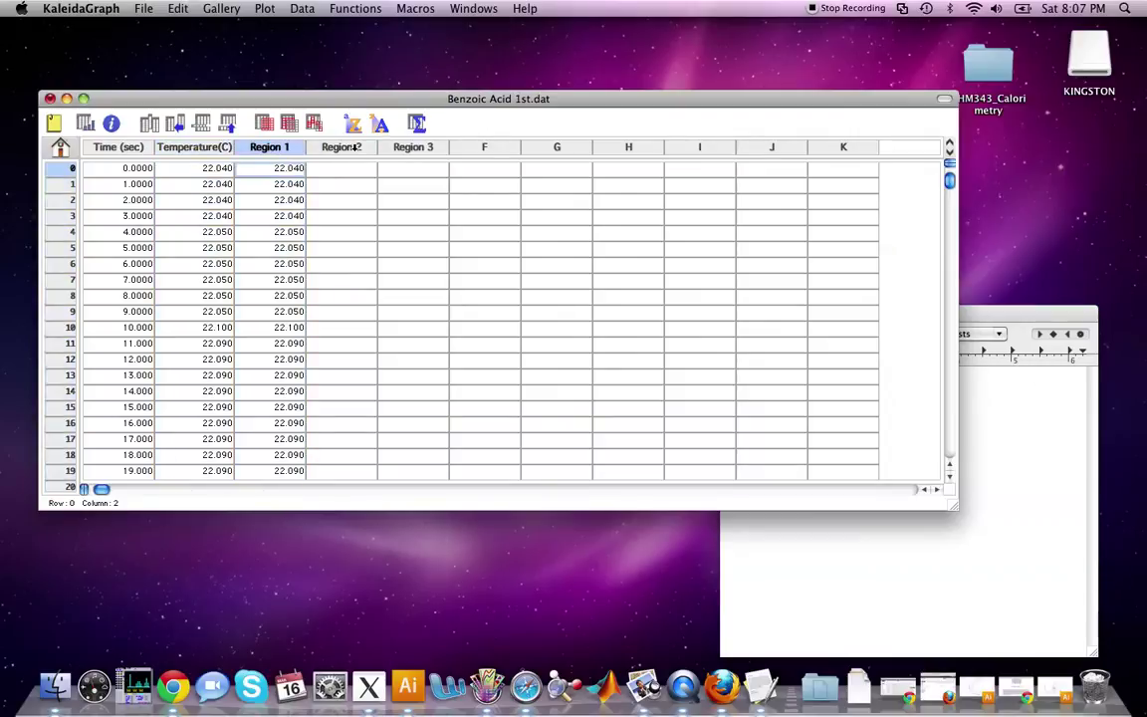
left_click(342, 147)
key("super+v")
left_click(413, 148)
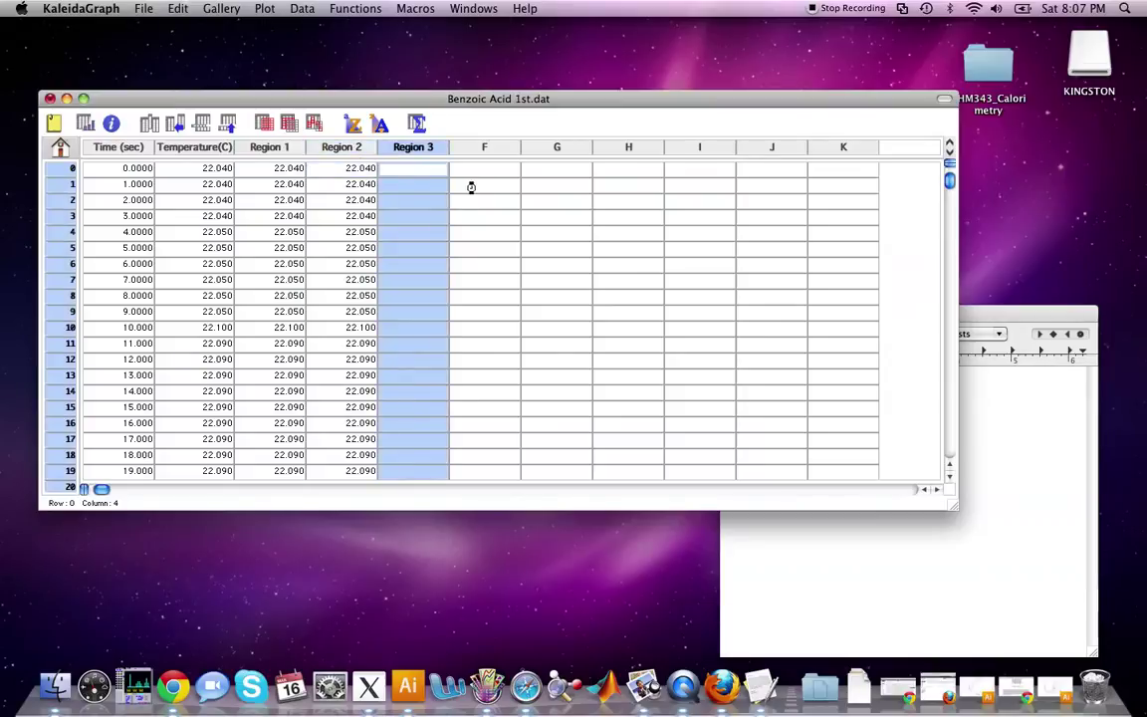
key("super+v")
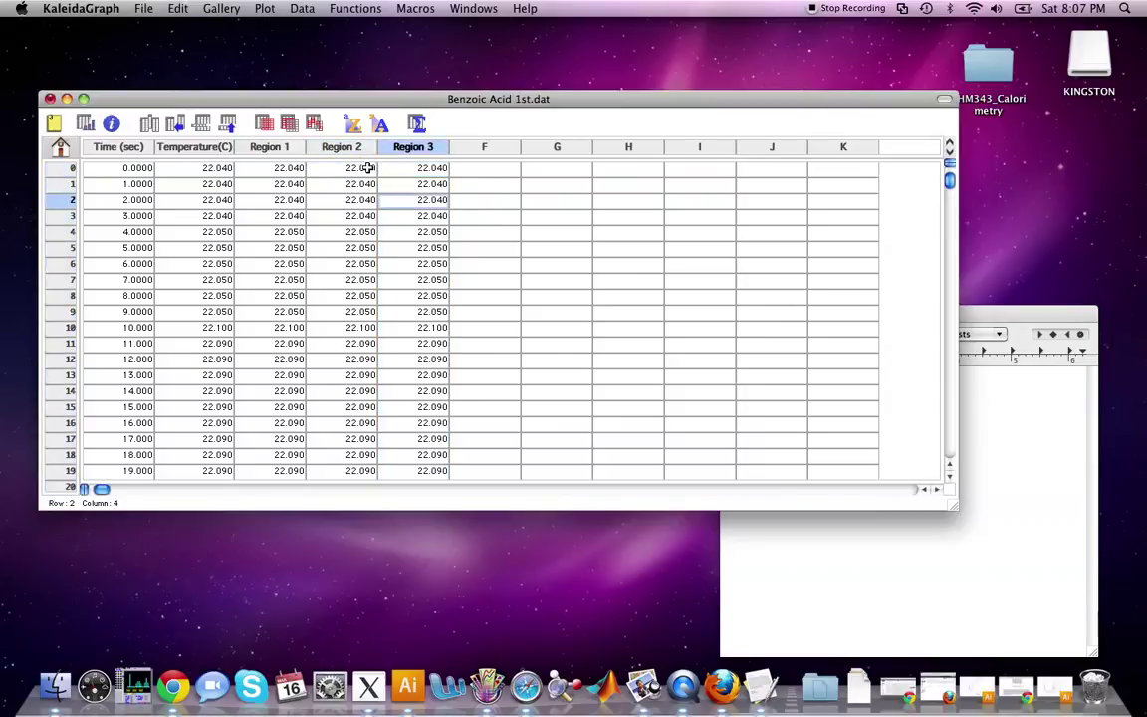
left_click(367, 168)
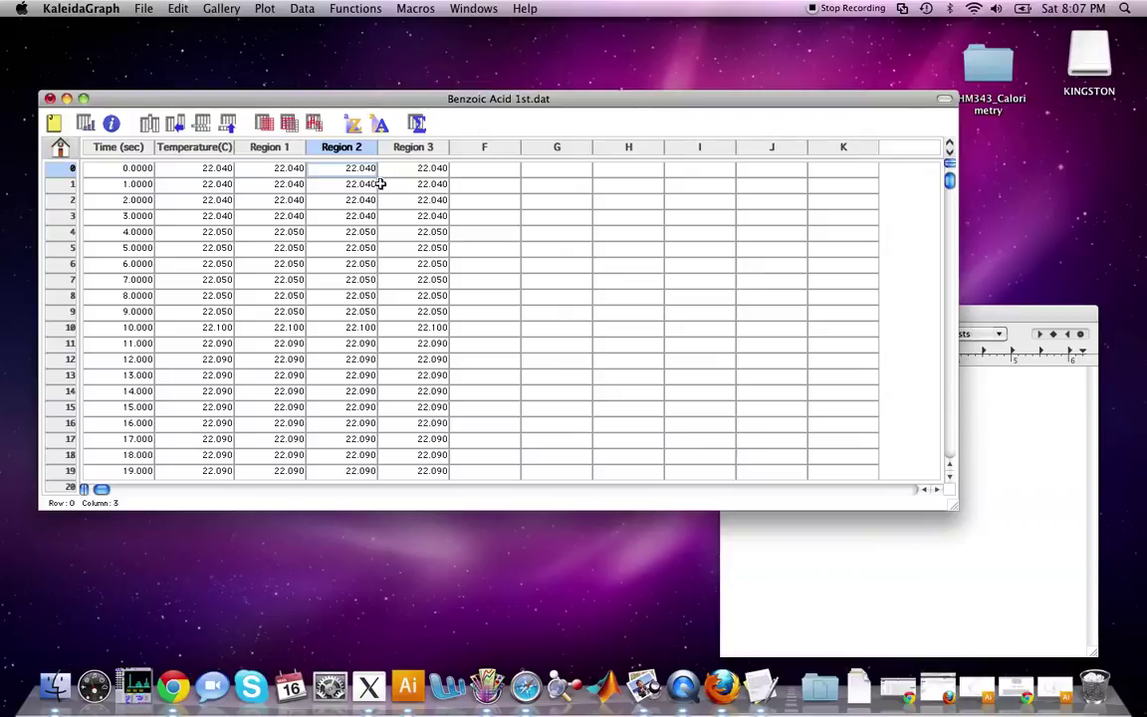
Review the three-region drawing in Illustrator, minimize the reference windows, and return to the first cell of the Region 2 column.
left_click(901, 688)
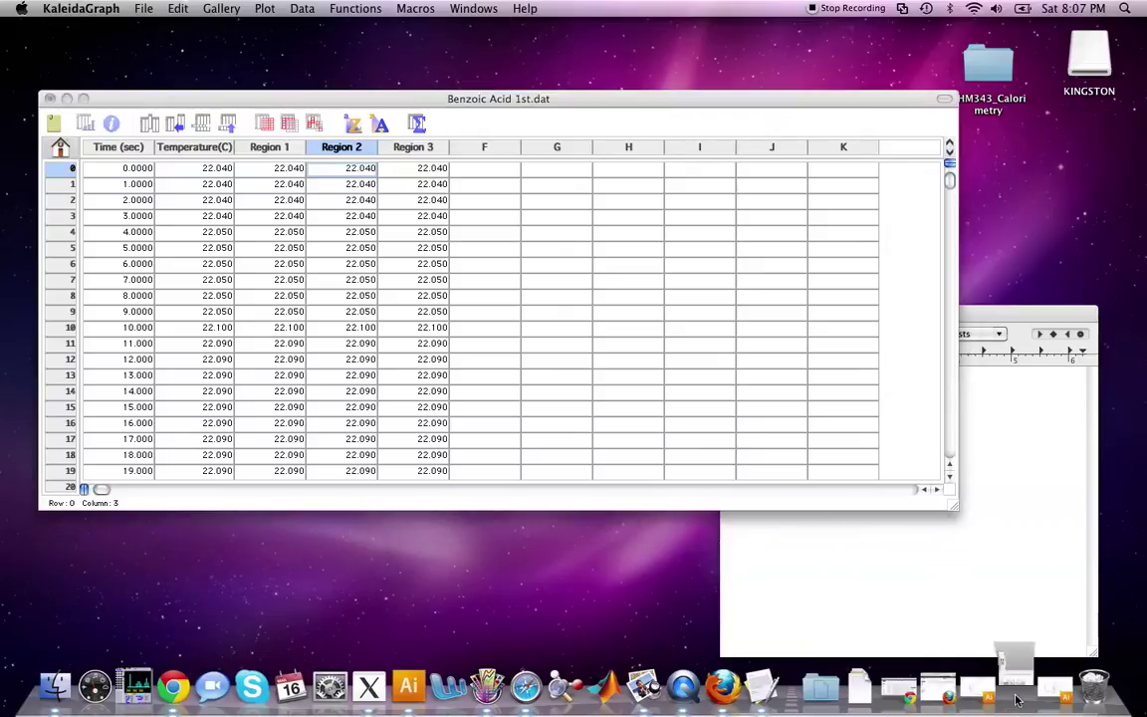
left_click(1063, 703)
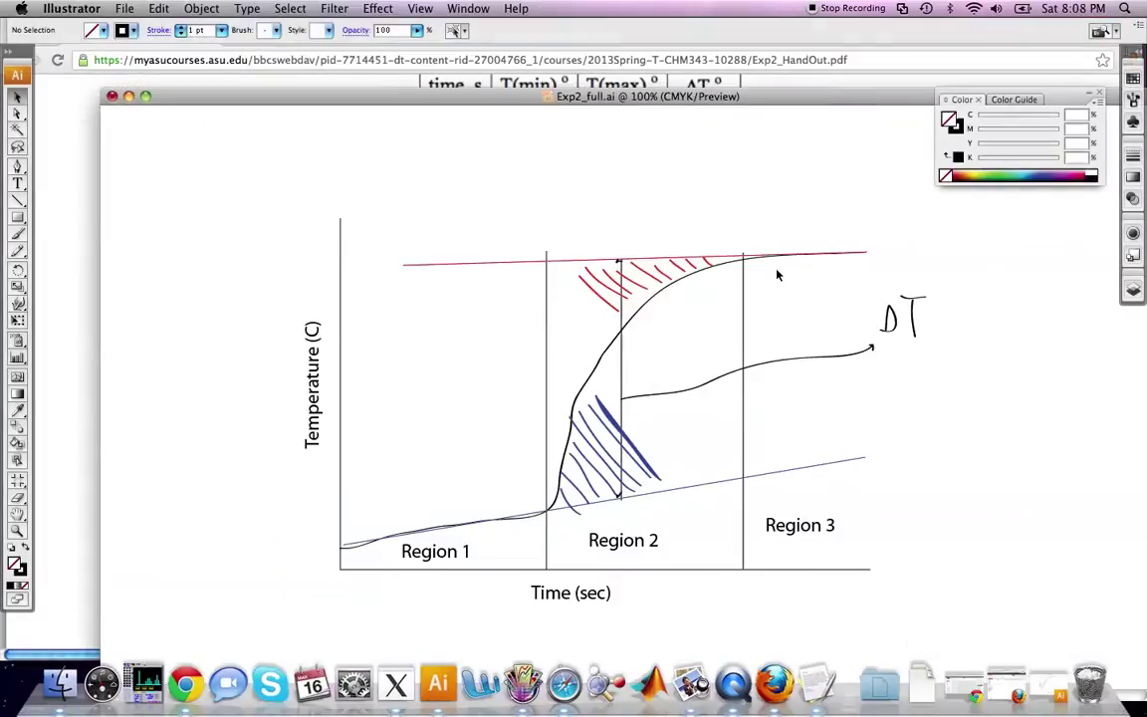
left_click(165, 84)
left_click(31, 35)
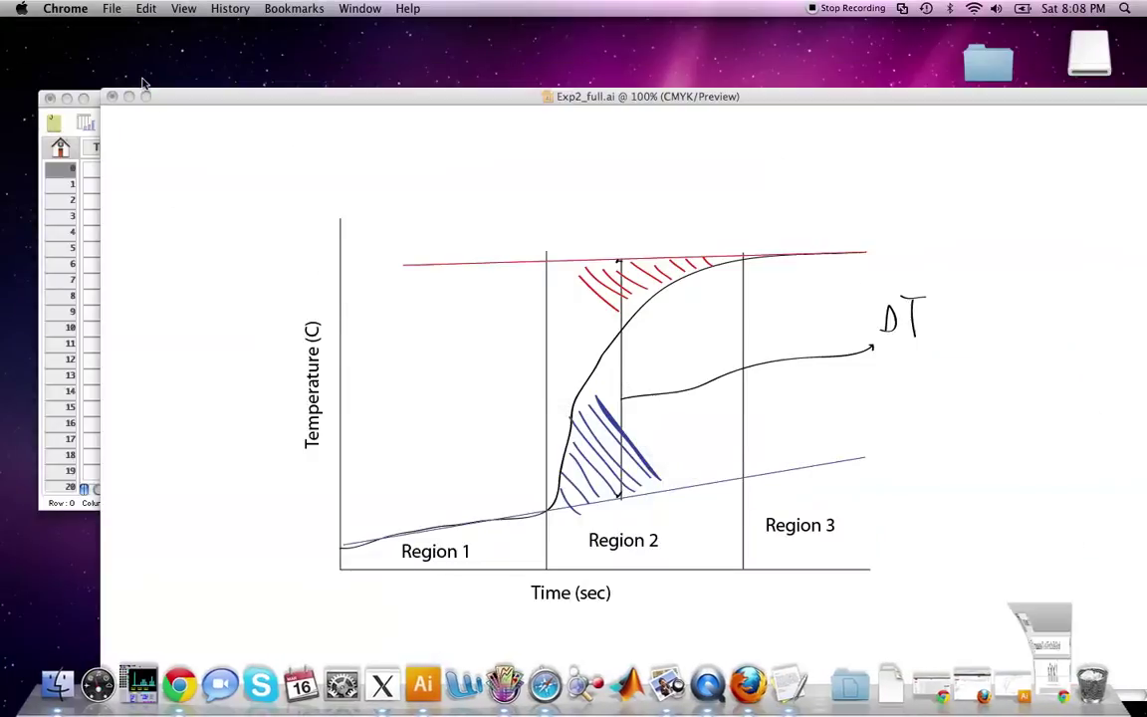
left_click(129, 96)
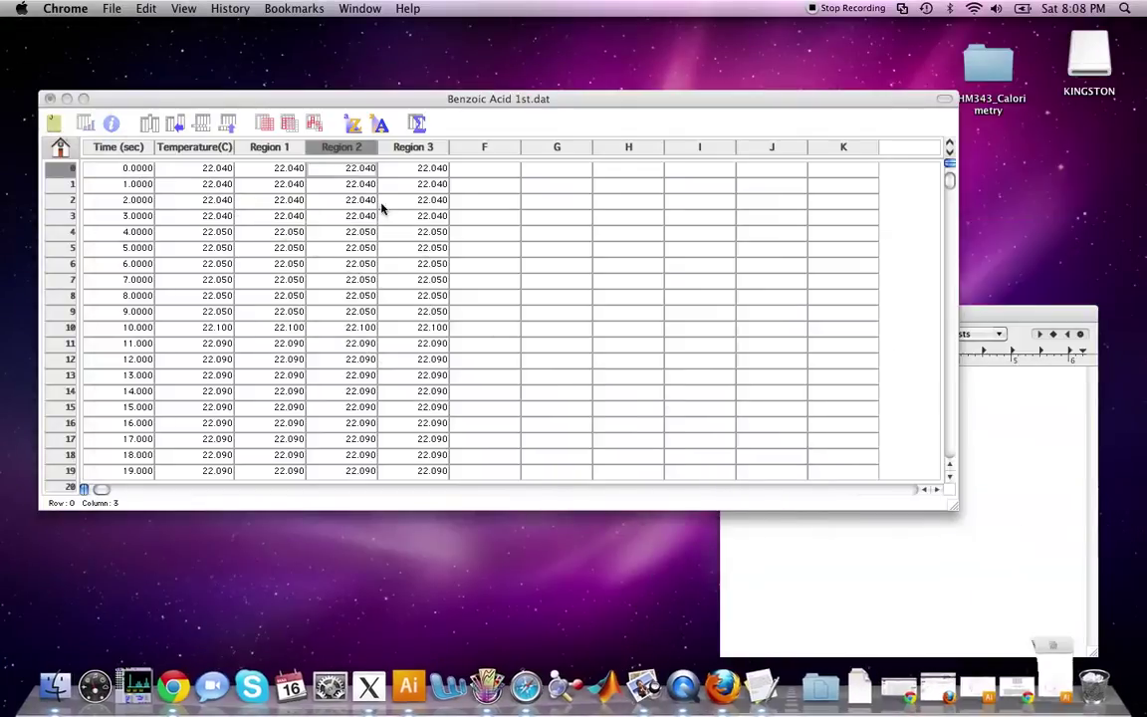
left_click(266, 168)
left_click(317, 170)
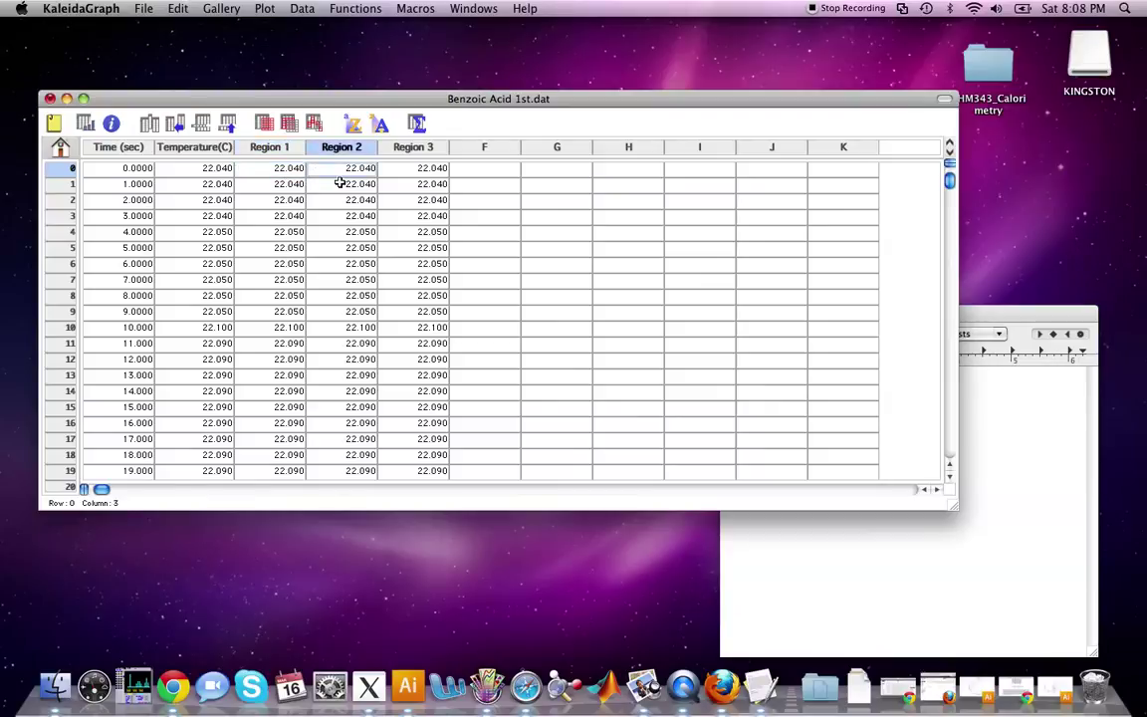
Mask the Region 2 and Region 3 cells from row 0 through row 322.
left_click(289, 169)
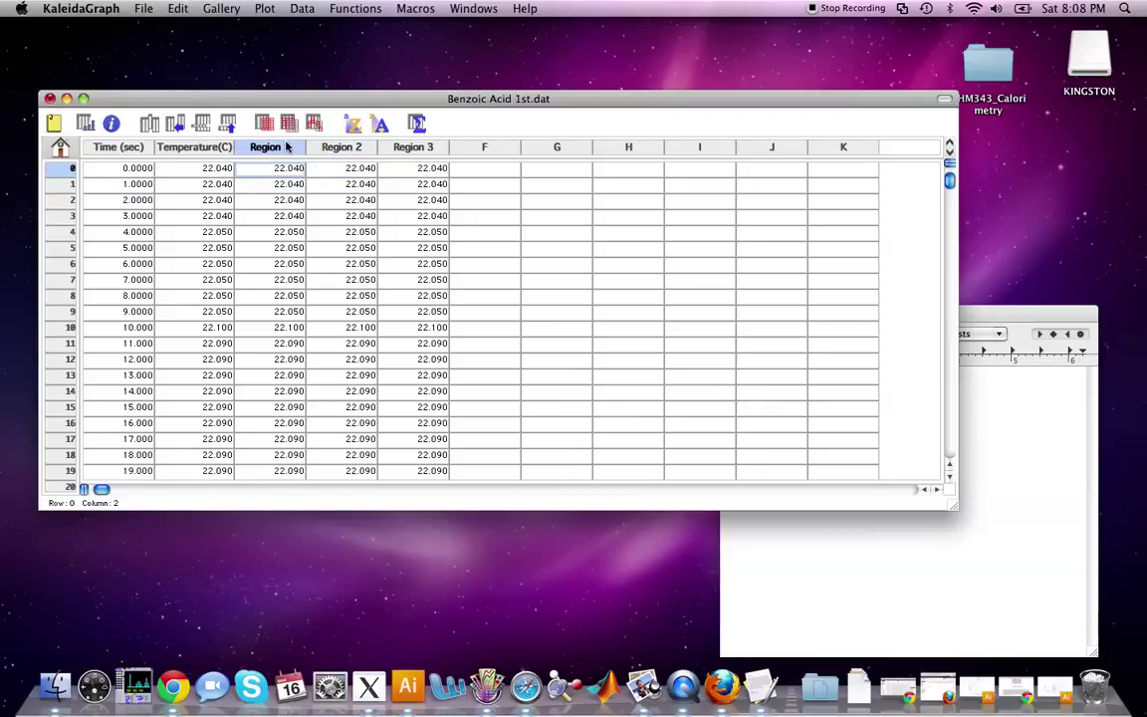
left_click_drag(332, 172, 402, 193)
left_click(348, 167)
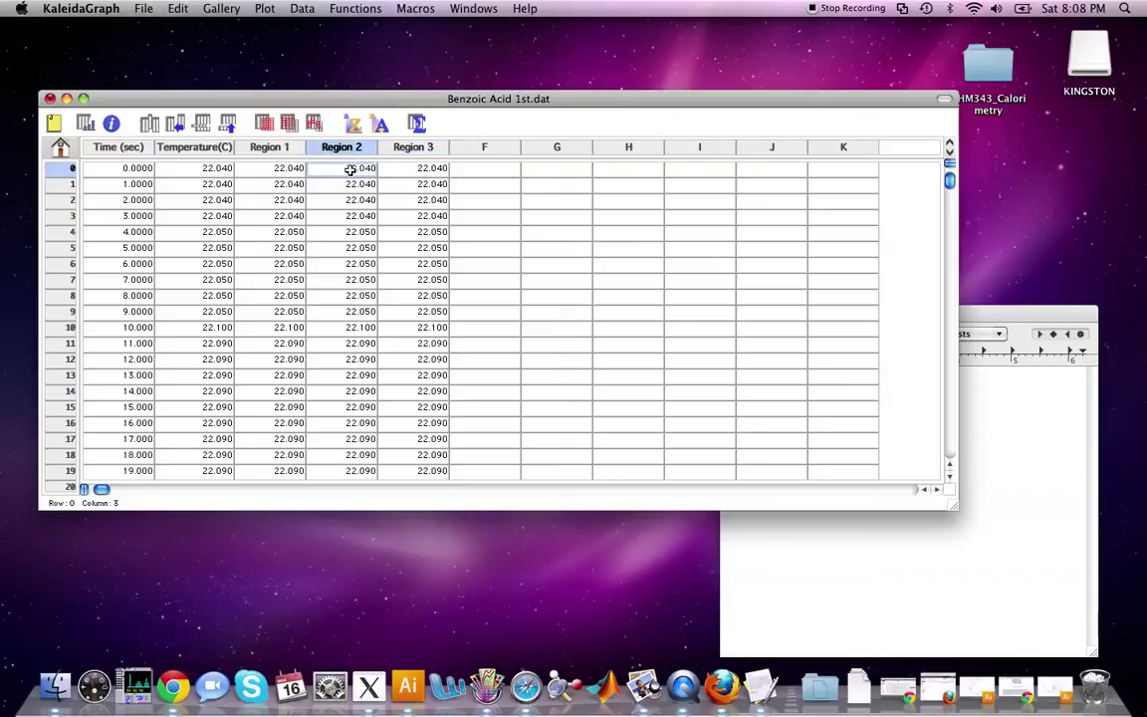
left_click(436, 248)
left_click(359, 168)
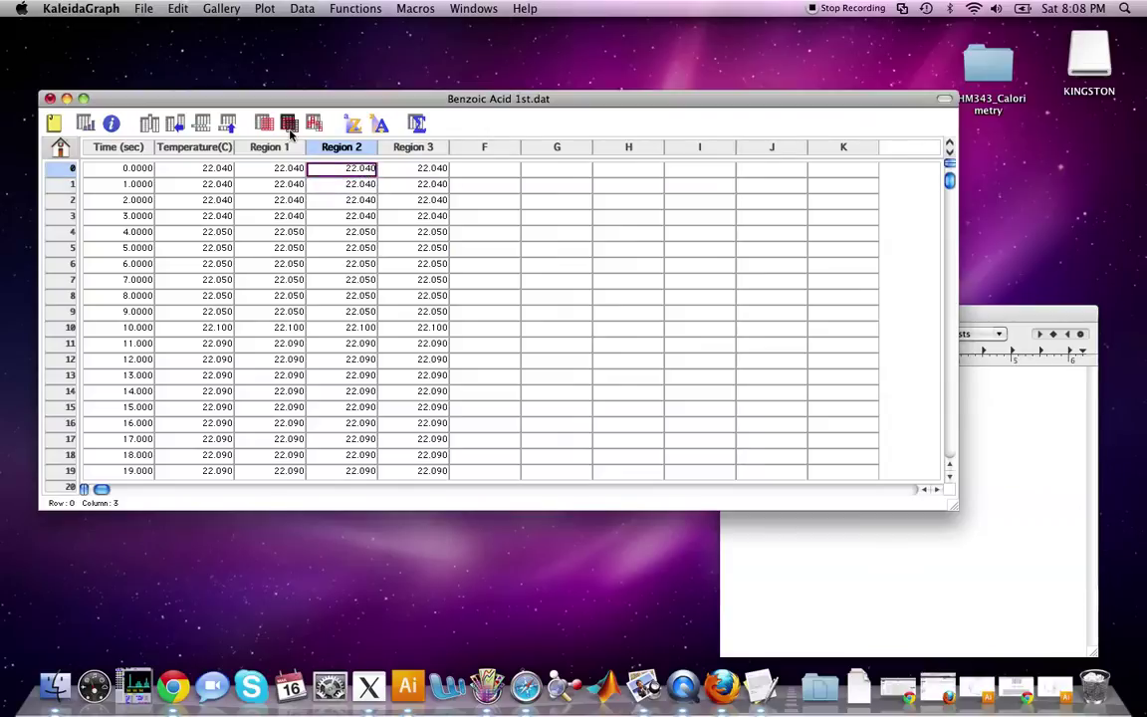
left_click(396, 217)
left_click_drag(362, 169, 436, 297)
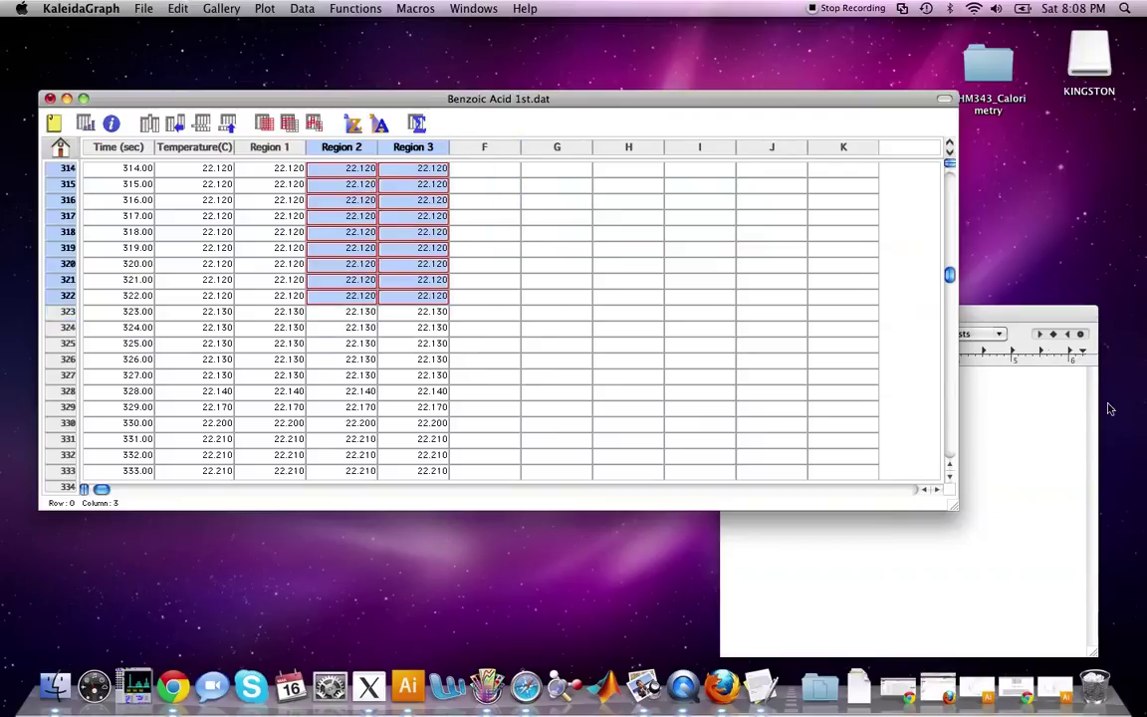
Arrange the data sheet and the TextEdit notes side by side and check the noted region boundary times against the rows.
left_click(1023, 317)
left_click_drag(1024, 319, 1075, 325)
left_click(701, 82)
left_click_drag(778, 101, 708, 61)
left_click(284, 240)
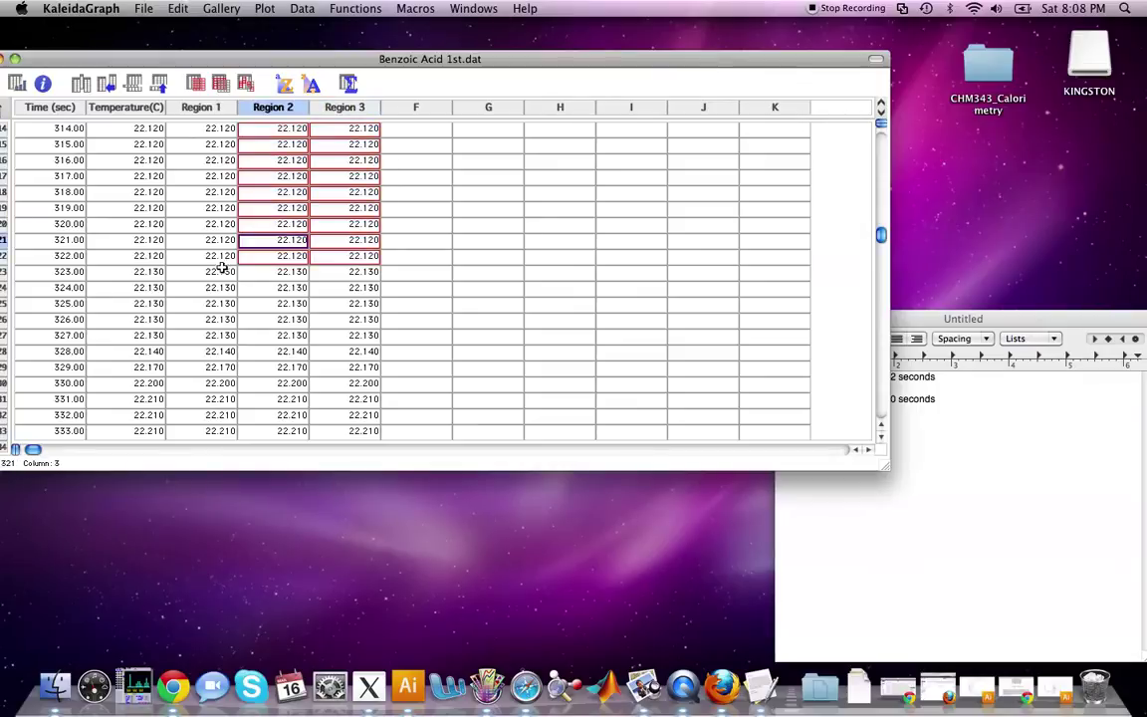
left_click(1017, 324)
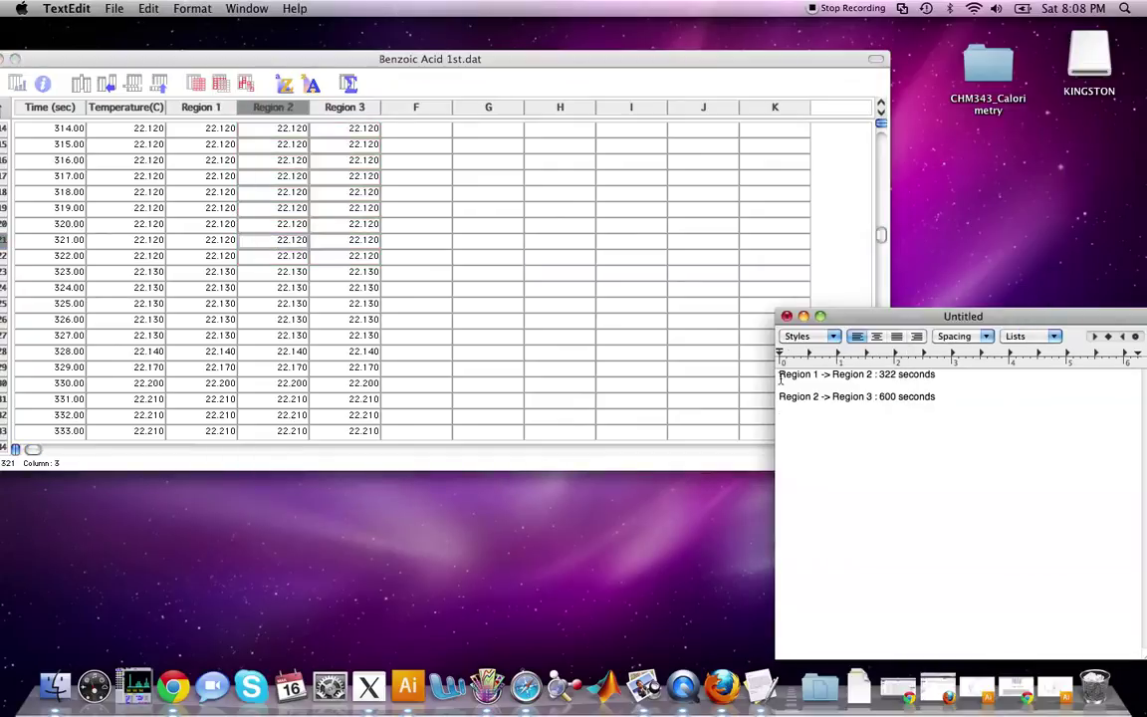
left_click(417, 231)
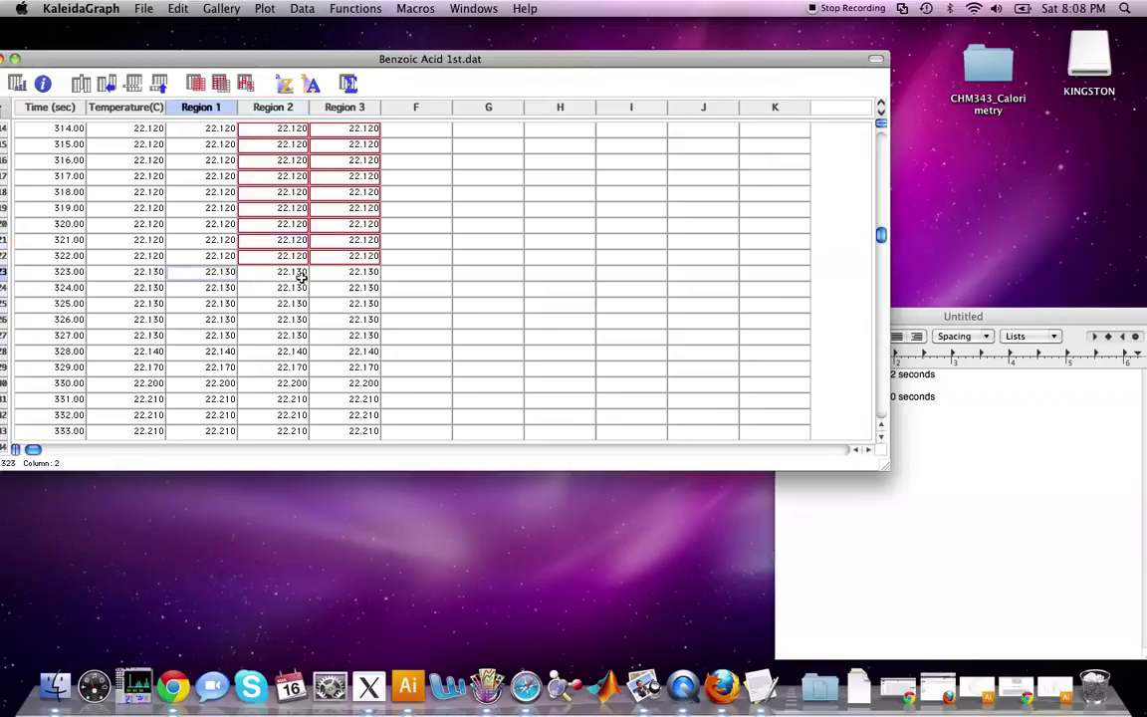
left_click(343, 274)
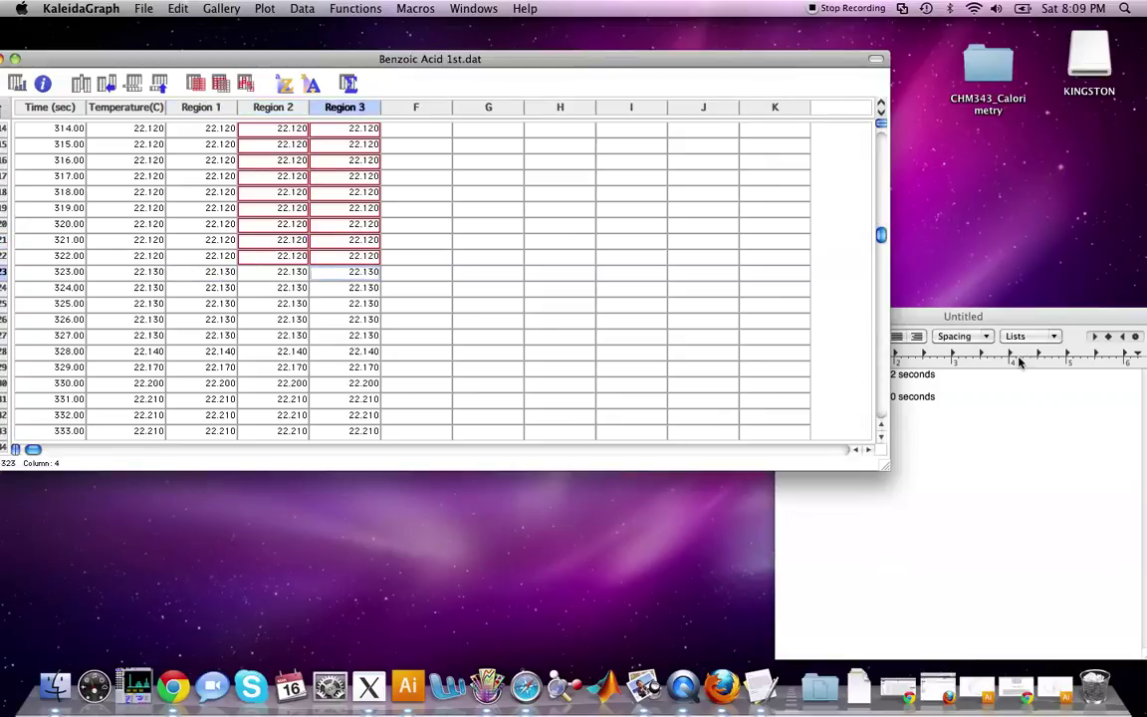
left_click(958, 398)
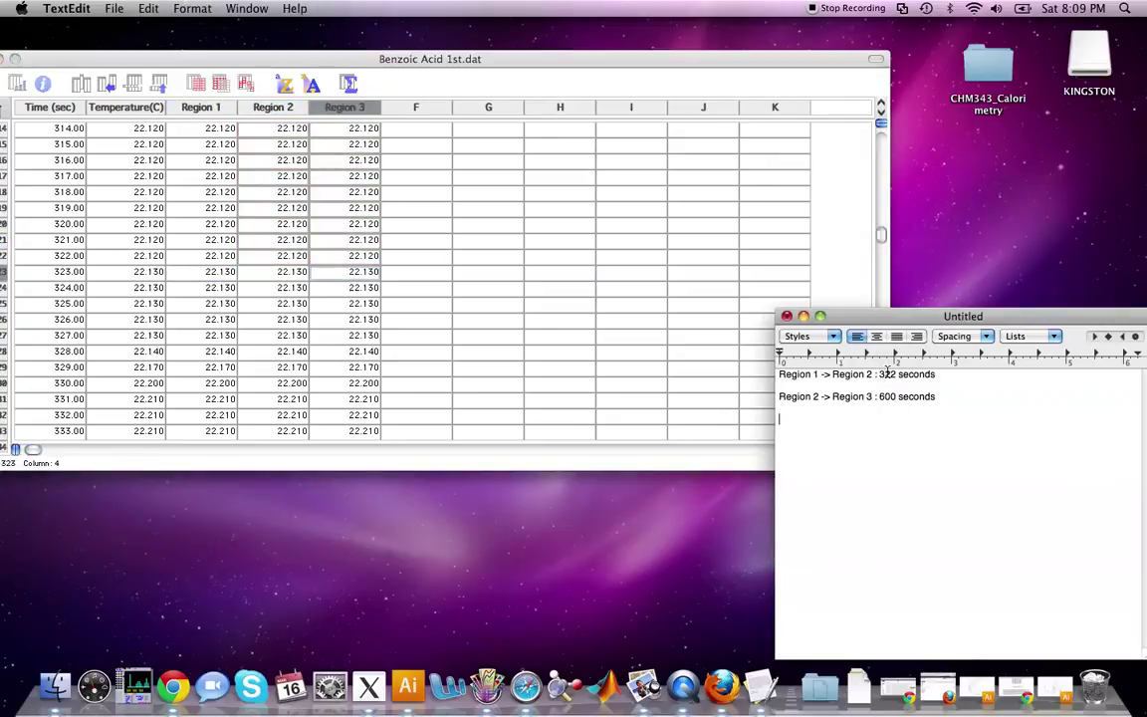
Mask the Region 3 cells from row 323 through row 600.
left_click_drag(354, 249, 248, 130)
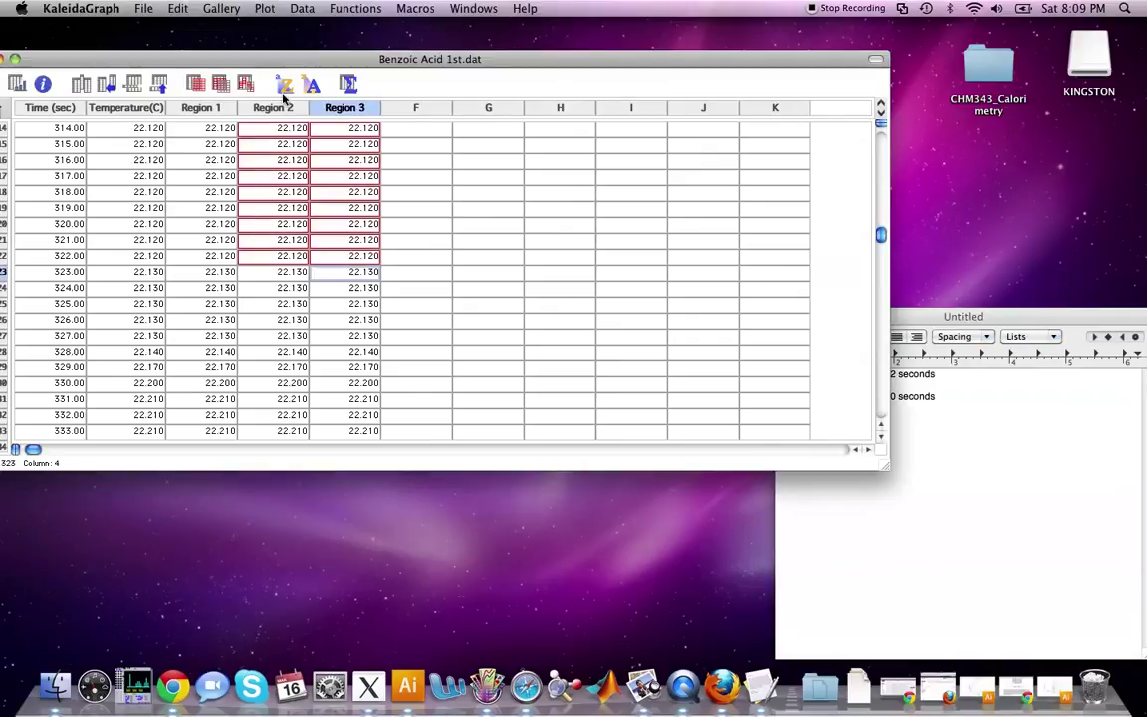
left_click_drag(358, 272, 350, 388)
left_click_drag(342, 219, 345, 204)
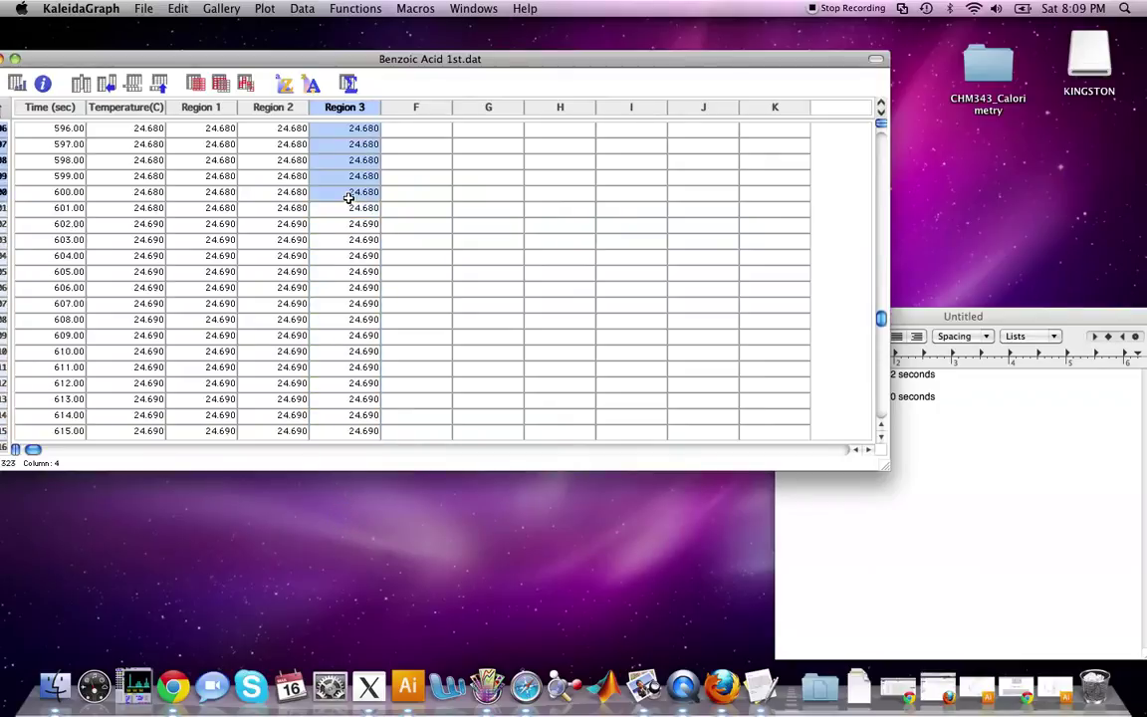
Mask the Region 1 cells from row 323 through row 600.
left_click_drag(219, 191, 284, 415)
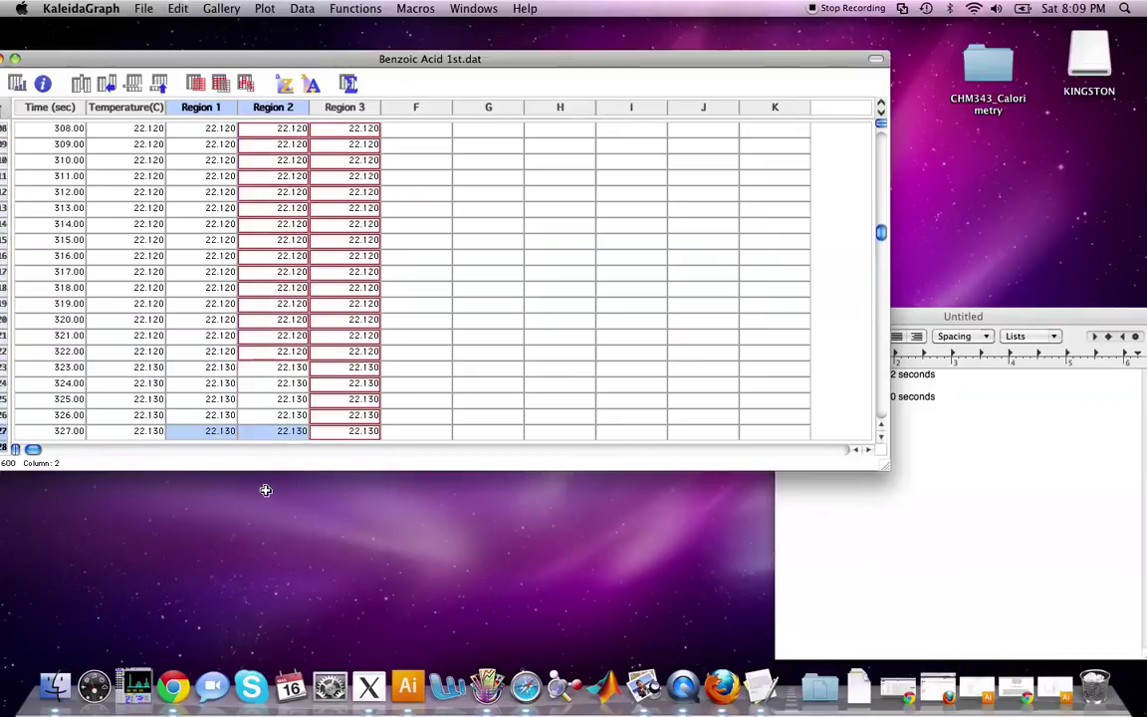
left_click_drag(266, 490, 186, 274)
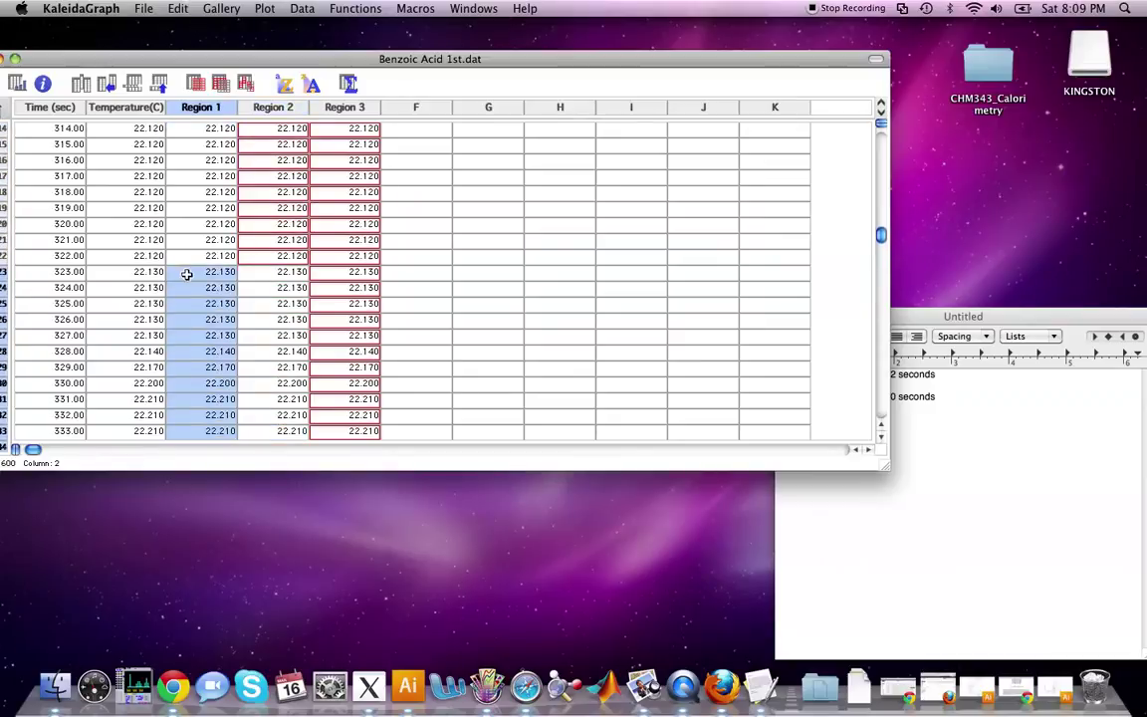
left_click(196, 87)
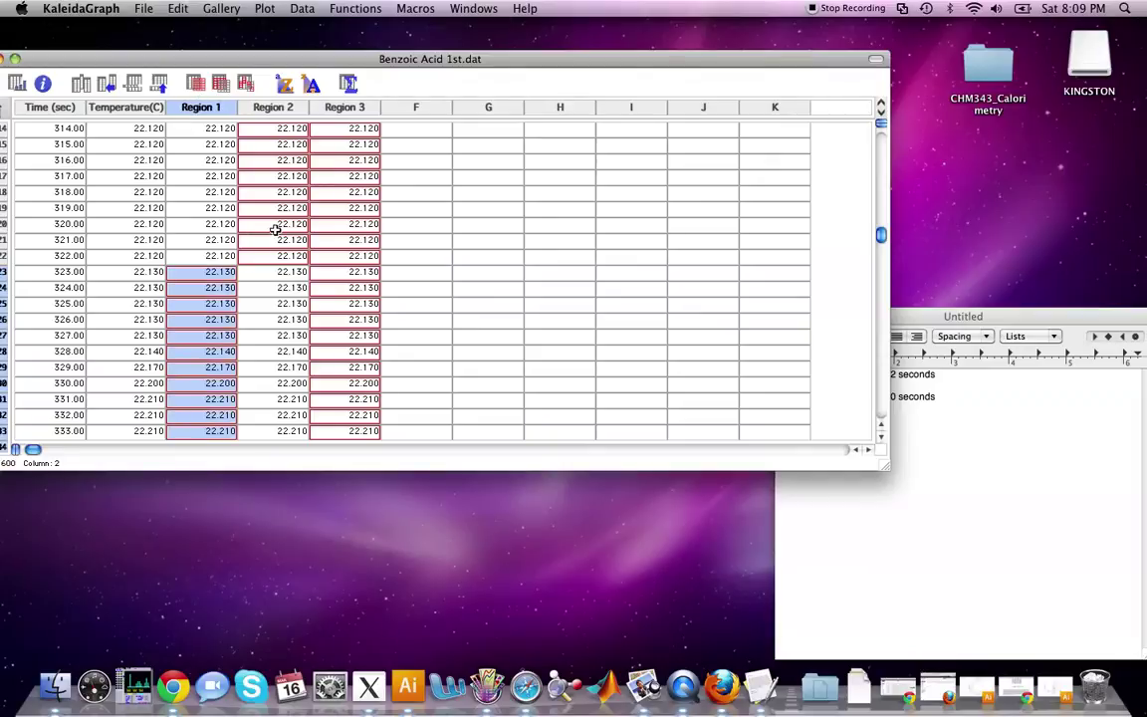
Mask the Region 1 and Region 2 cells from row 601 through the end of the data.
left_click_drag(883, 321, 886, 320)
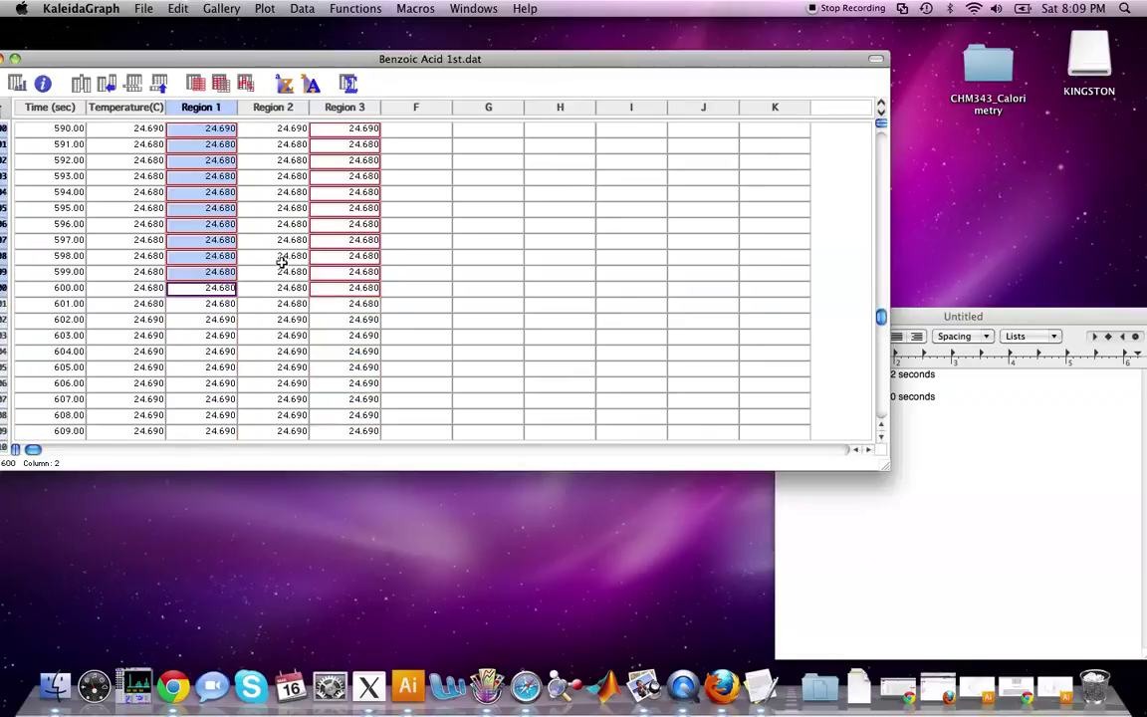
left_click(269, 302)
left_click_drag(207, 299, 282, 205)
left_click(195, 82)
left_click(398, 295)
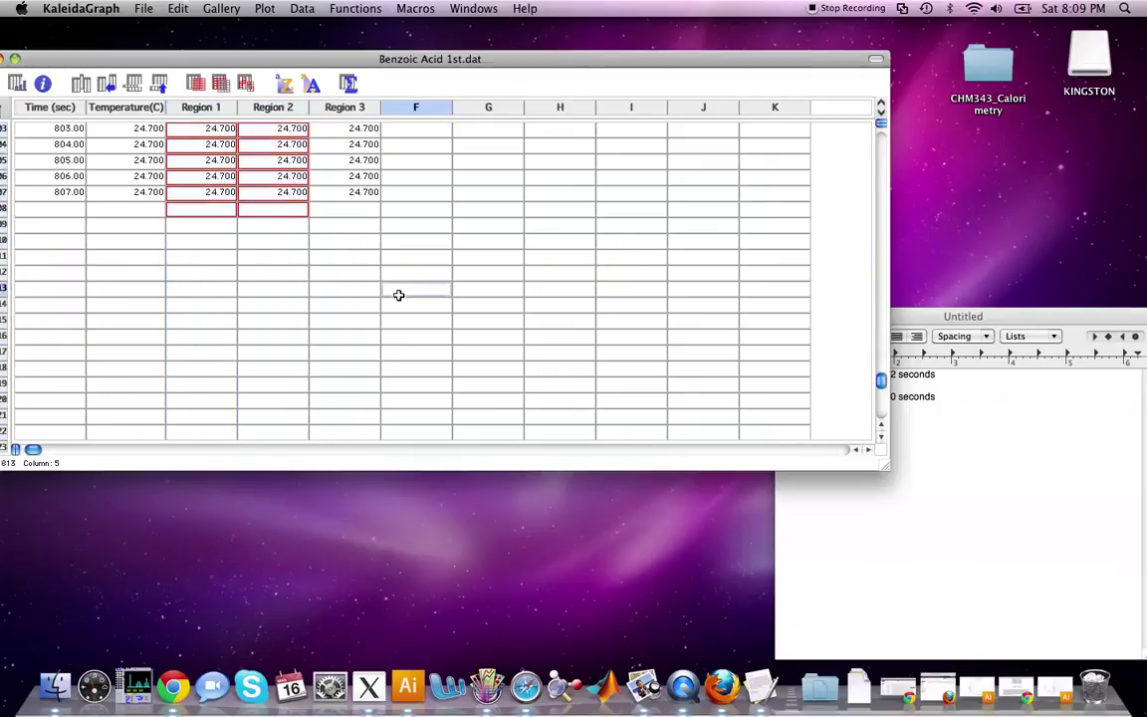
Create a new line plot with Time (sec) as X and Region 1, Region 2 and Region 3 as Y.
scroll(399, 295, "up", 20)
scroll(352, 272, "up", 20)
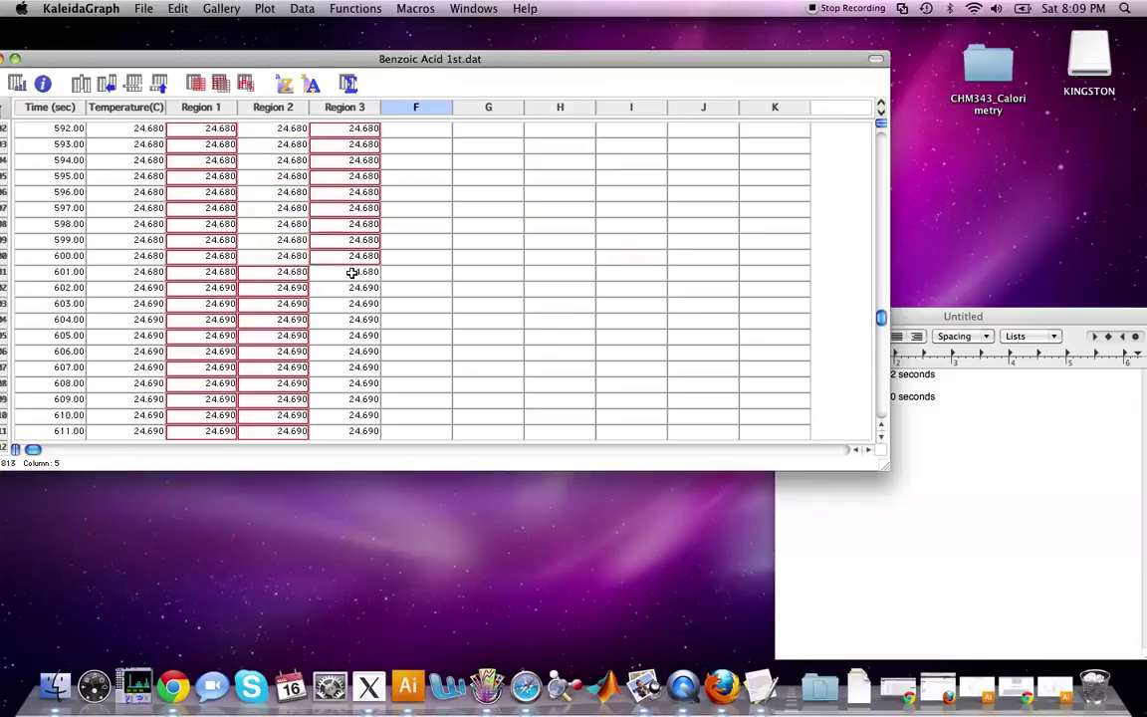
scroll(352, 272, "up", 20)
scroll(352, 272, "up", 15)
left_click_drag(881, 255, 505, 5)
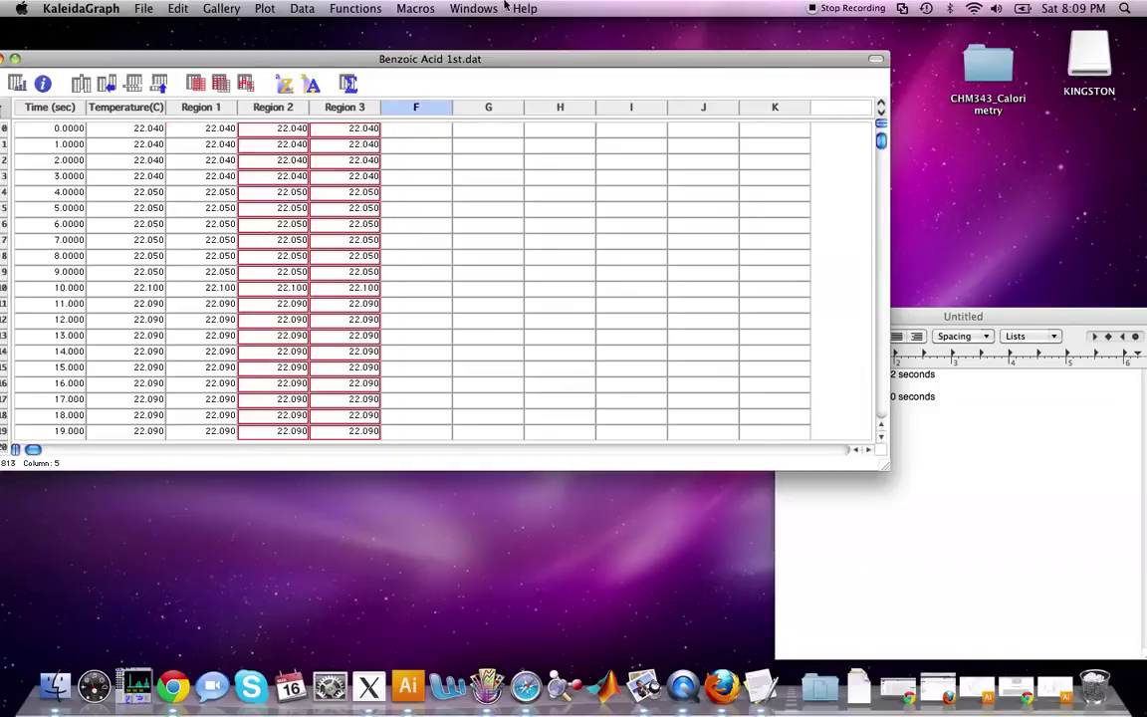
left_click(204, 9)
mouse_move(241, 37)
left_click(371, 40)
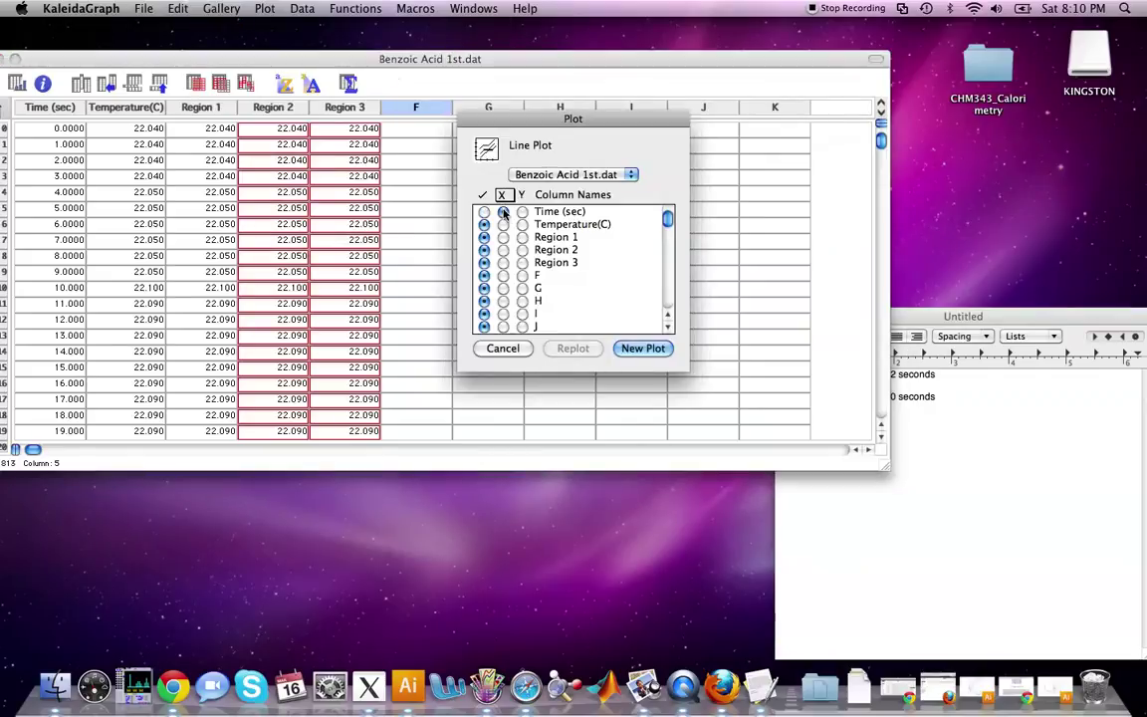
left_click(522, 237)
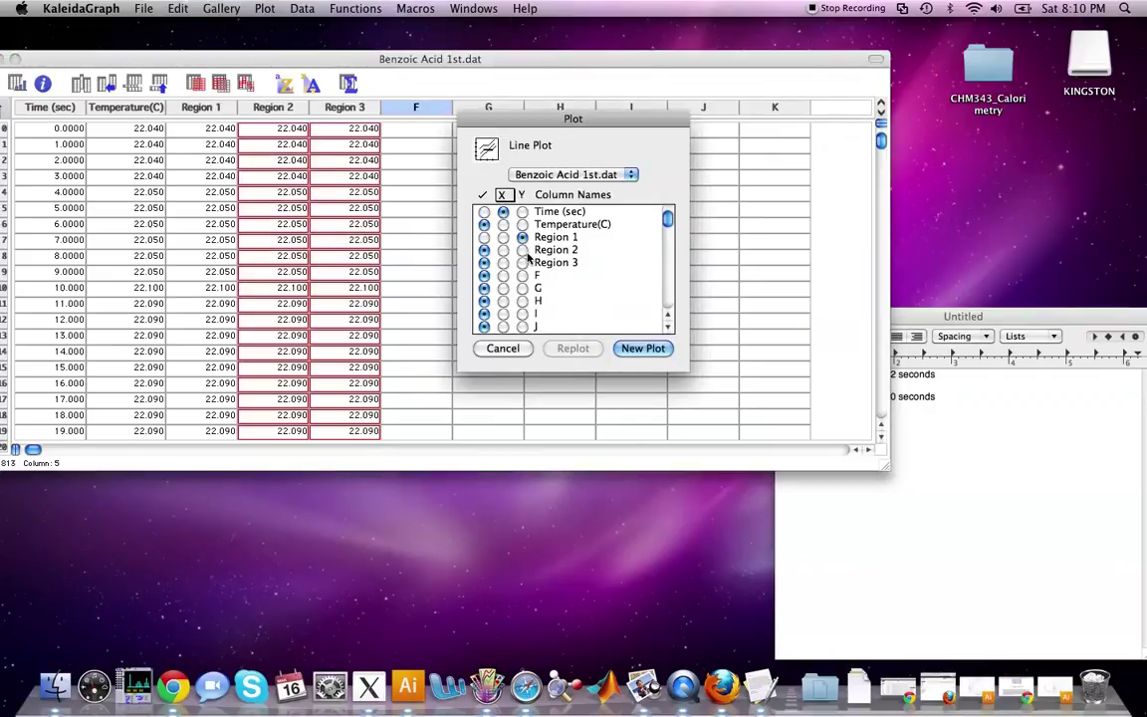
left_click(522, 250)
left_click(522, 262)
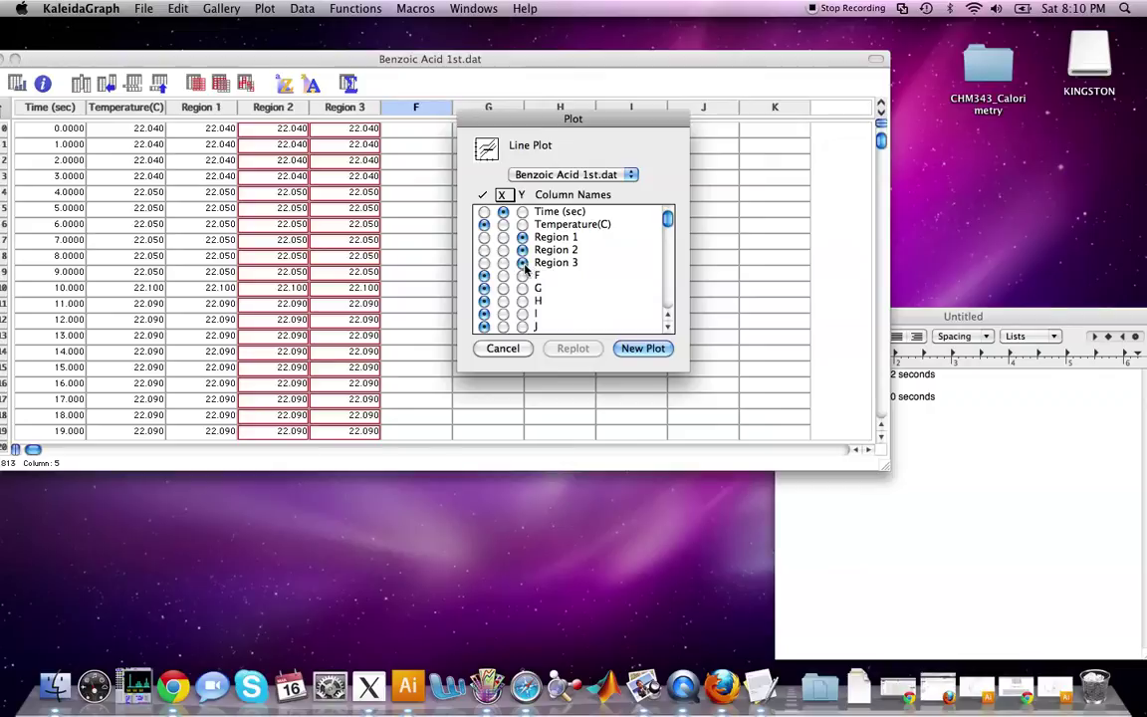
left_click(644, 350)
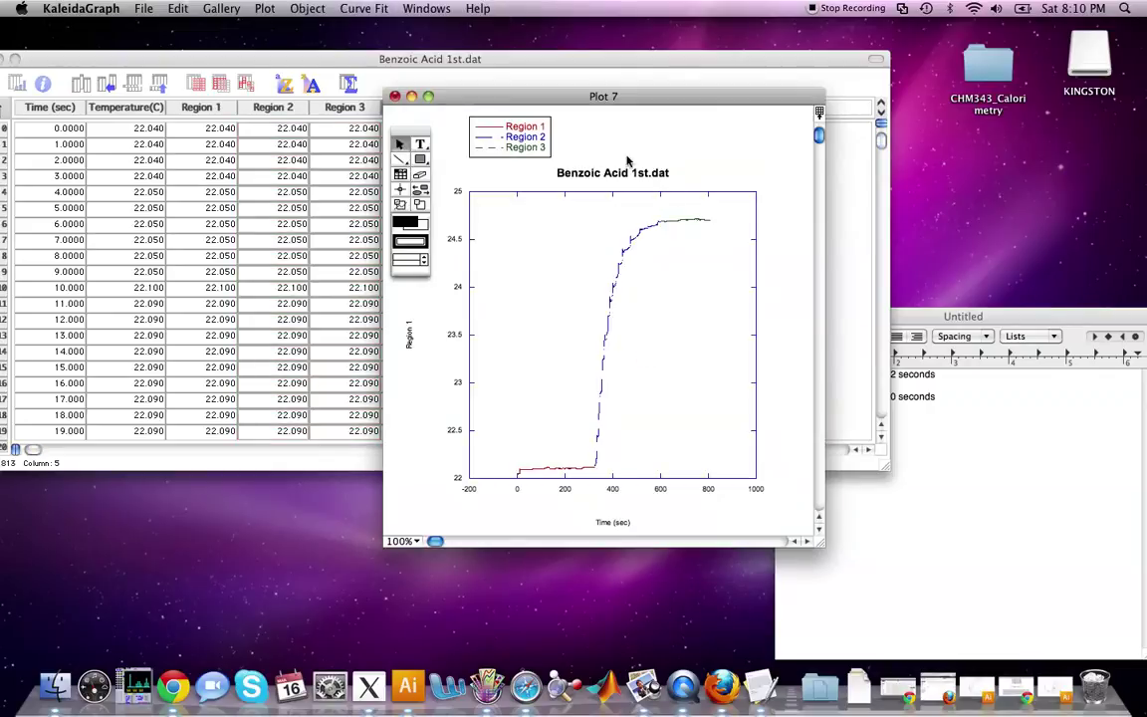
Shrink the plot window to fit the graph page and place it beside the visible region columns.
double_click(593, 100)
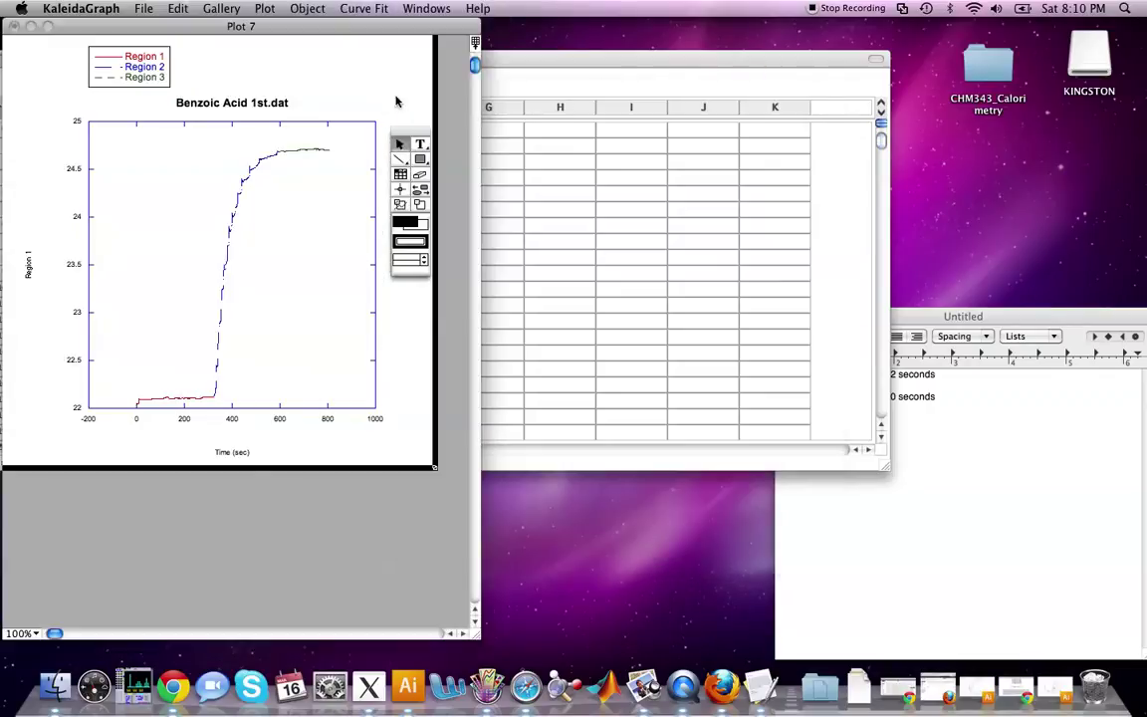
left_click_drag(474, 635, 439, 470)
left_click_drag(265, 27, 741, 79)
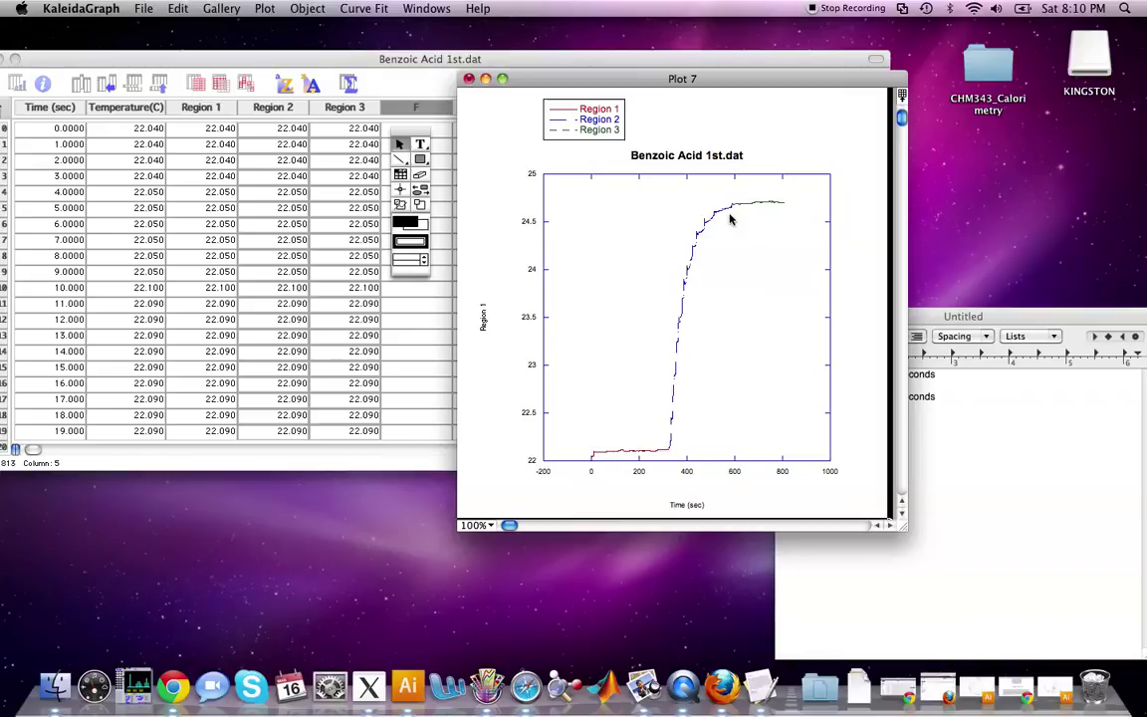
Move the legend into the upper-left corner of the plot area and delete the plot title.
left_click_drag(576, 100, 580, 180)
left_click(588, 149)
key("Delete")
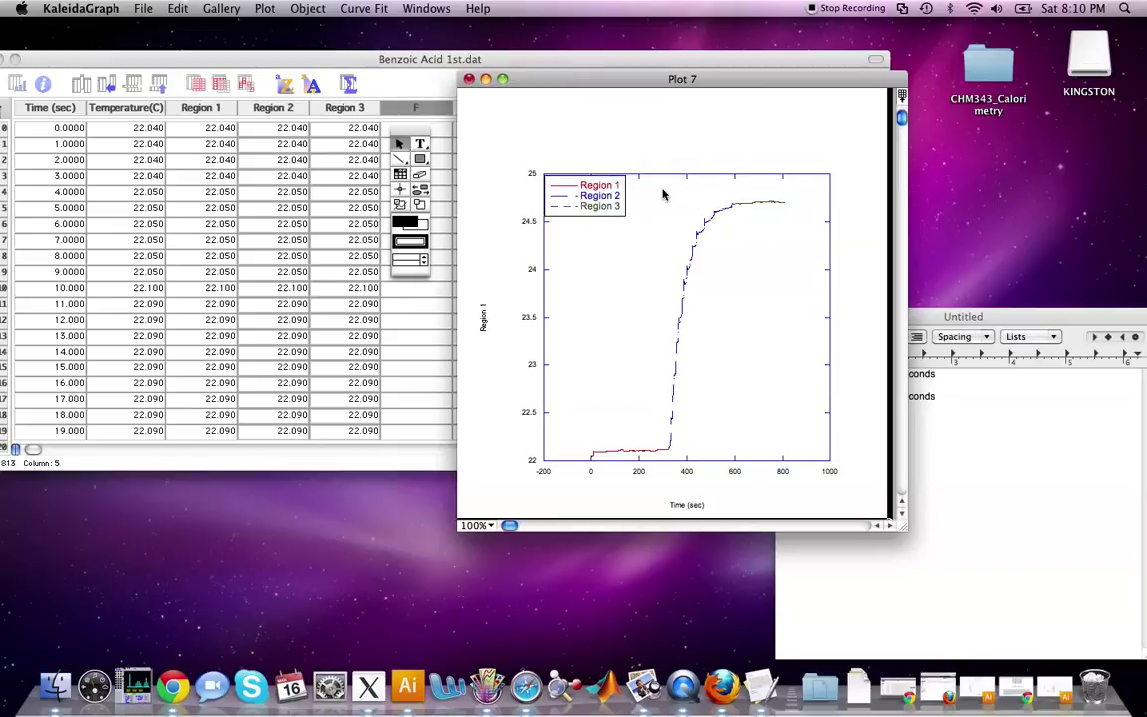
Set the line style of the Region 3 and Region 2 curves to solid.
double_click(565, 211)
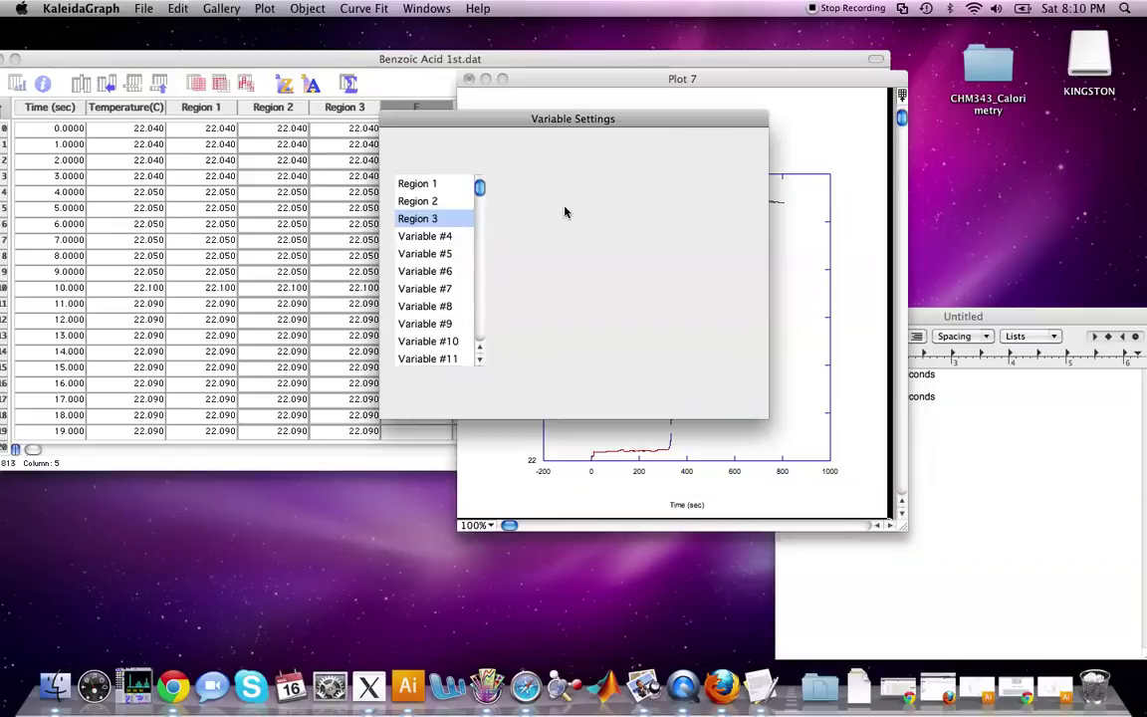
left_click(695, 298)
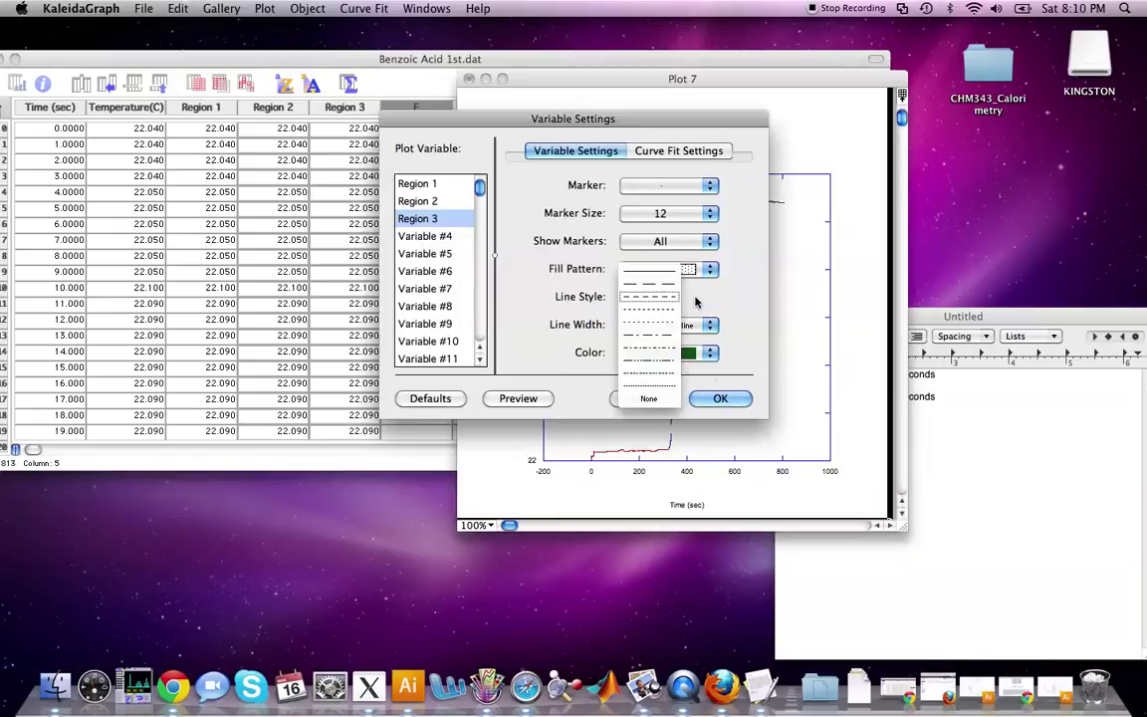
left_click(635, 372)
left_click(722, 399)
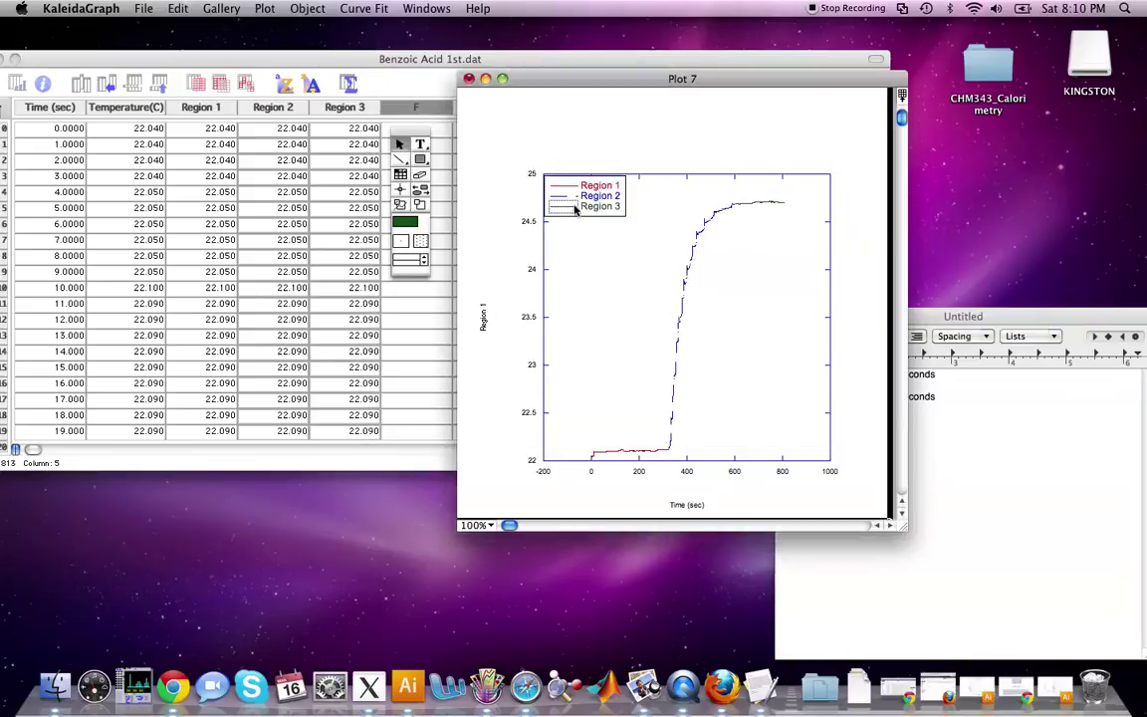
double_click(572, 196)
left_click(675, 298)
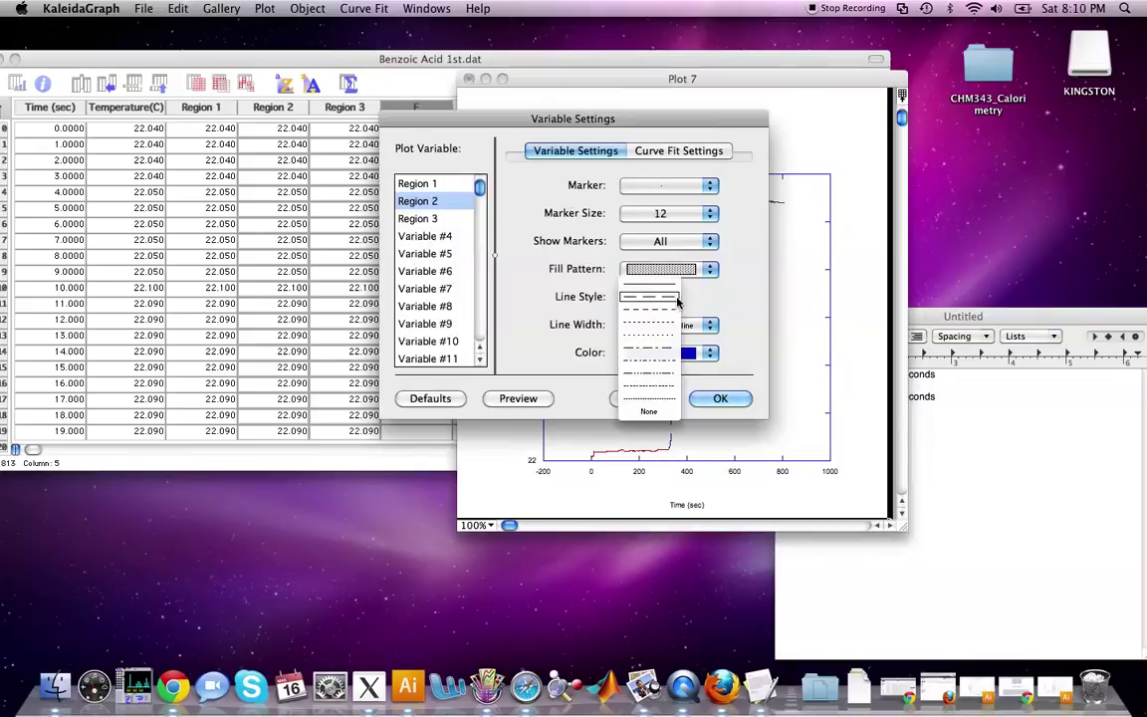
left_click(667, 285)
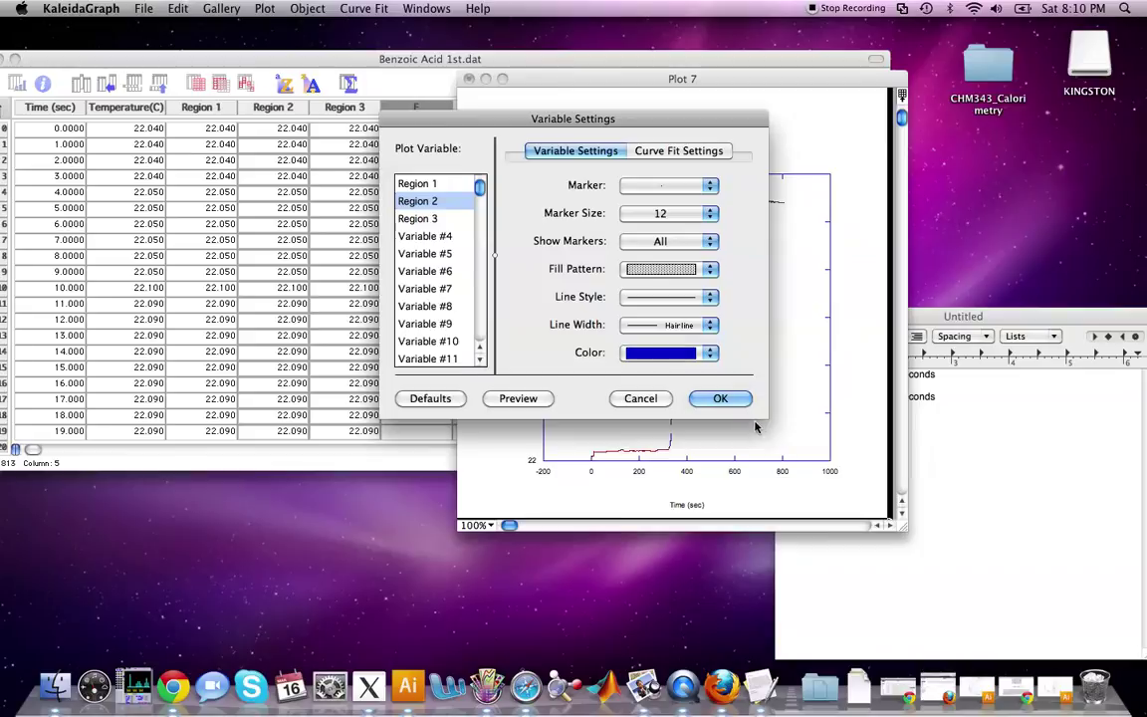
left_click(740, 398)
Deselect the legend and reposition the plot window and drawing tools so the tools sit clear of the graph.
left_click(603, 200)
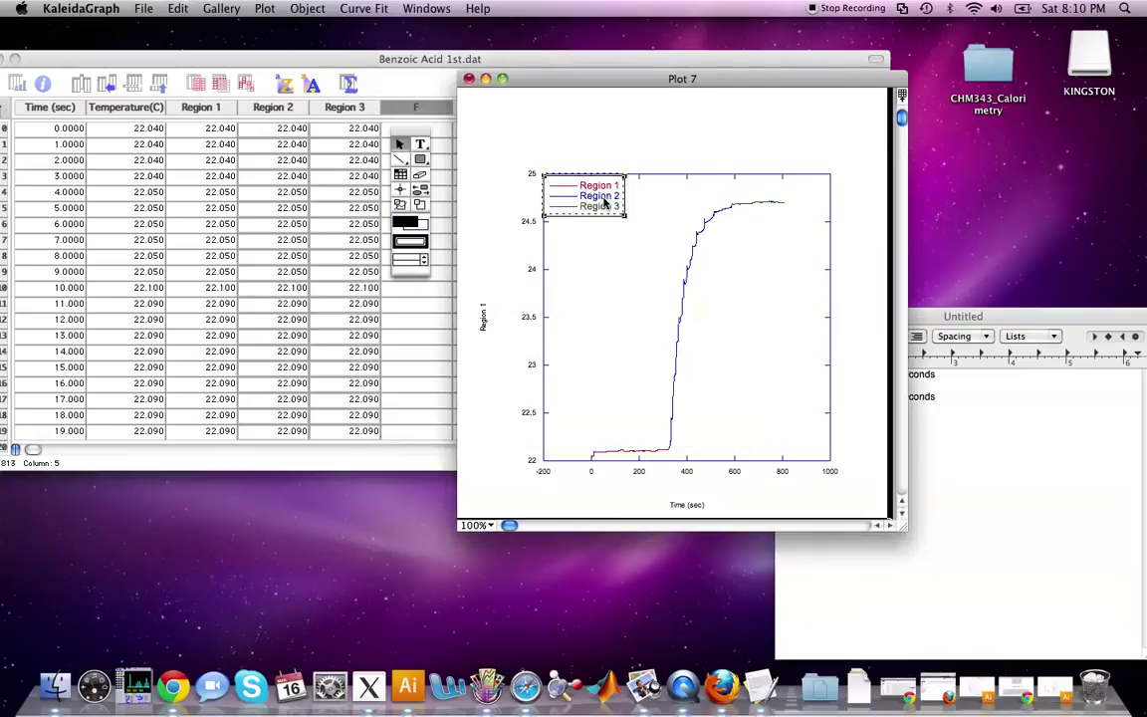
left_click(609, 142)
left_click_drag(601, 80, 574, 90)
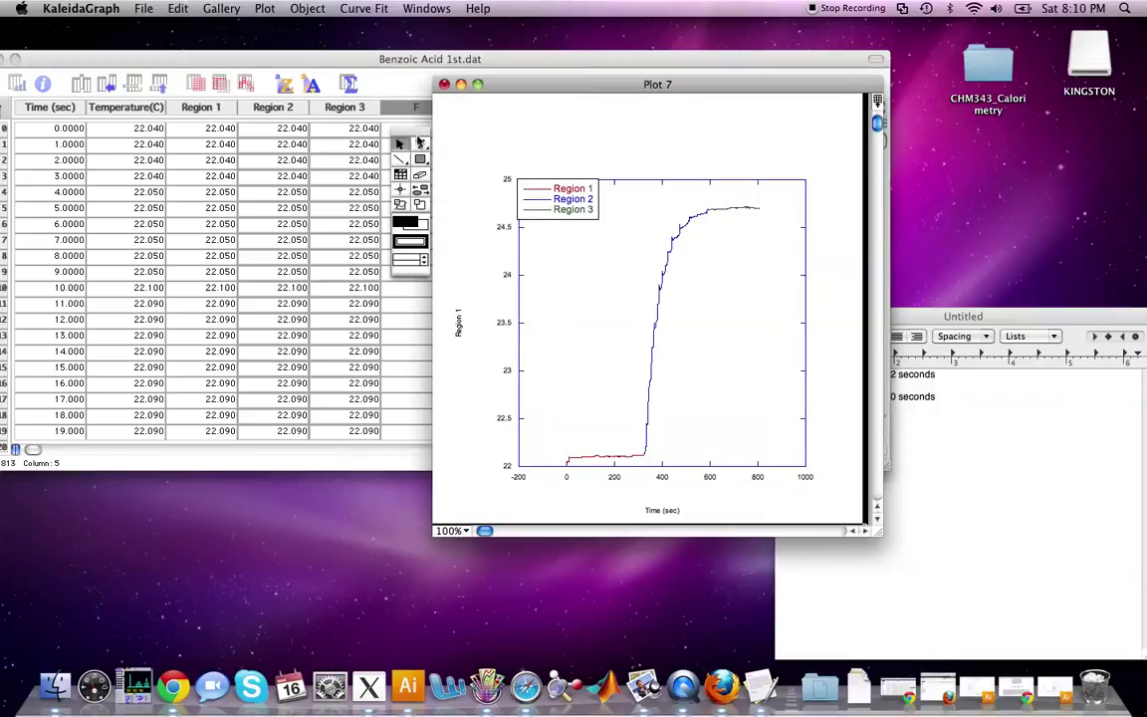
left_click_drag(424, 136, 310, 98)
left_click_drag(516, 85, 434, 68)
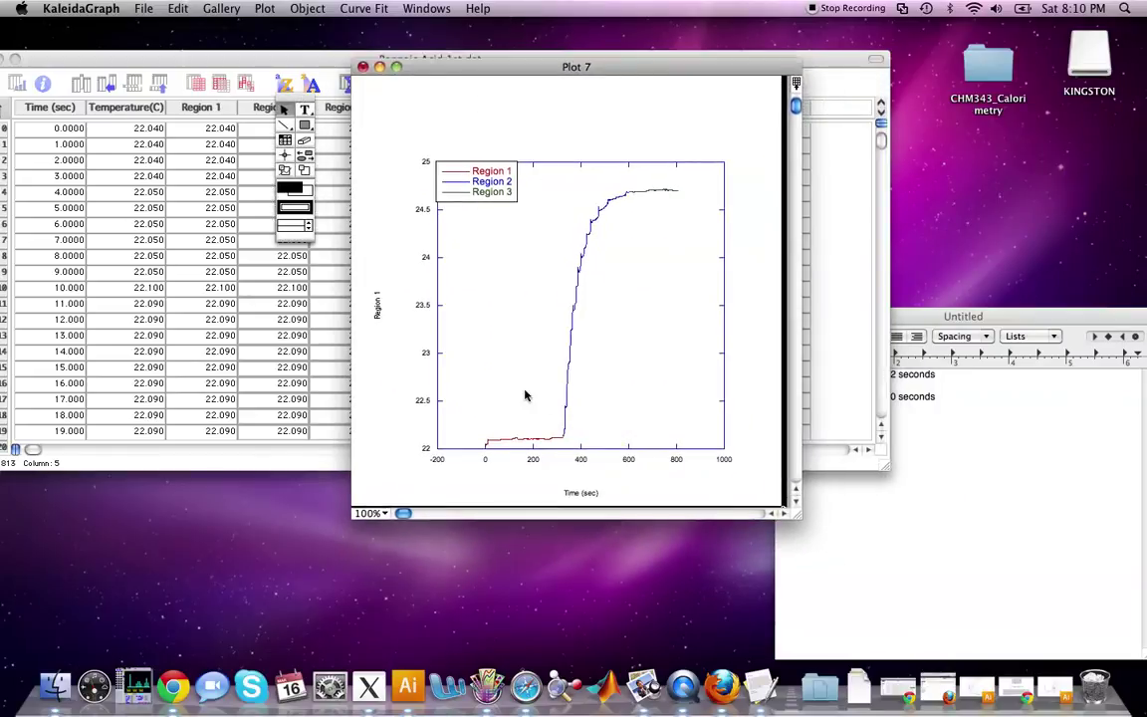
Check that the curve fit options extrapolate fits to the axis limits without forcing the line through zero, and accept them.
left_click(376, 9)
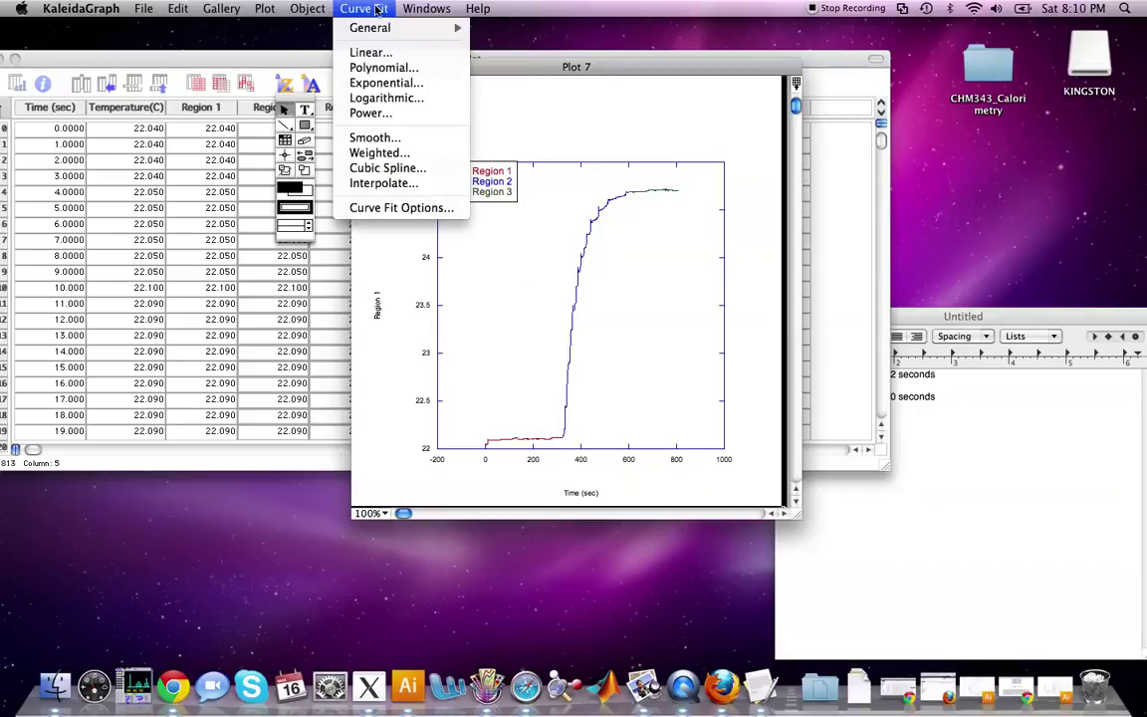
left_click(375, 8)
left_click(374, 9)
left_click(423, 216)
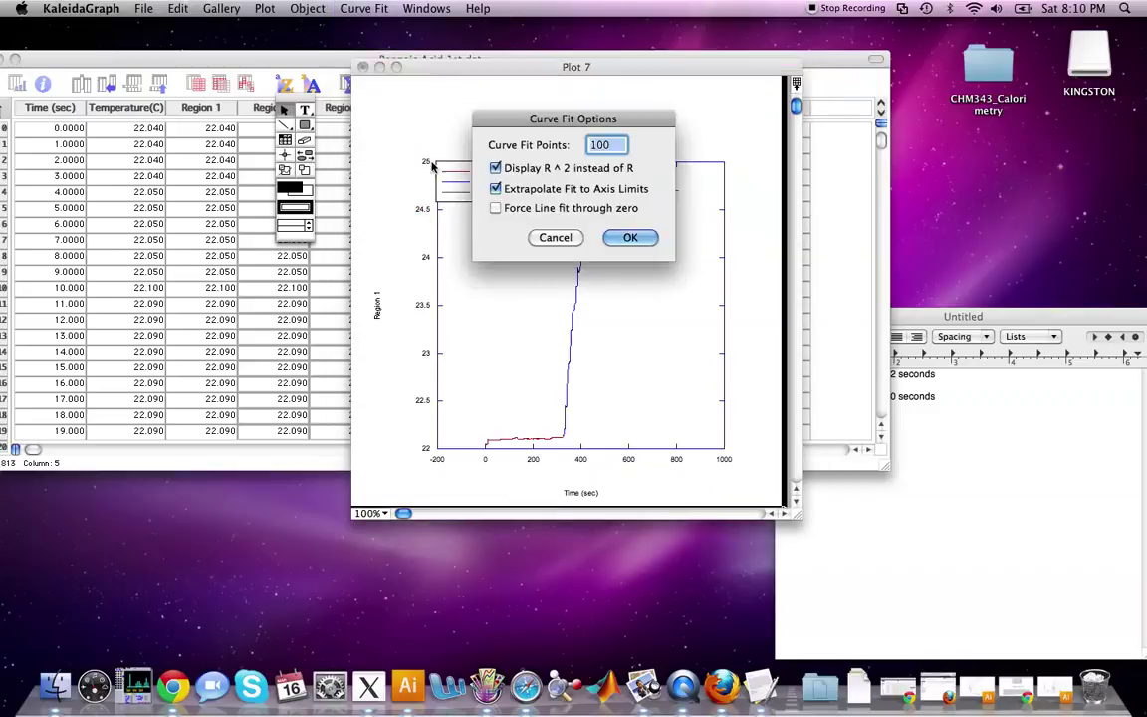
left_click(496, 209)
left_click(496, 209)
left_click(497, 209)
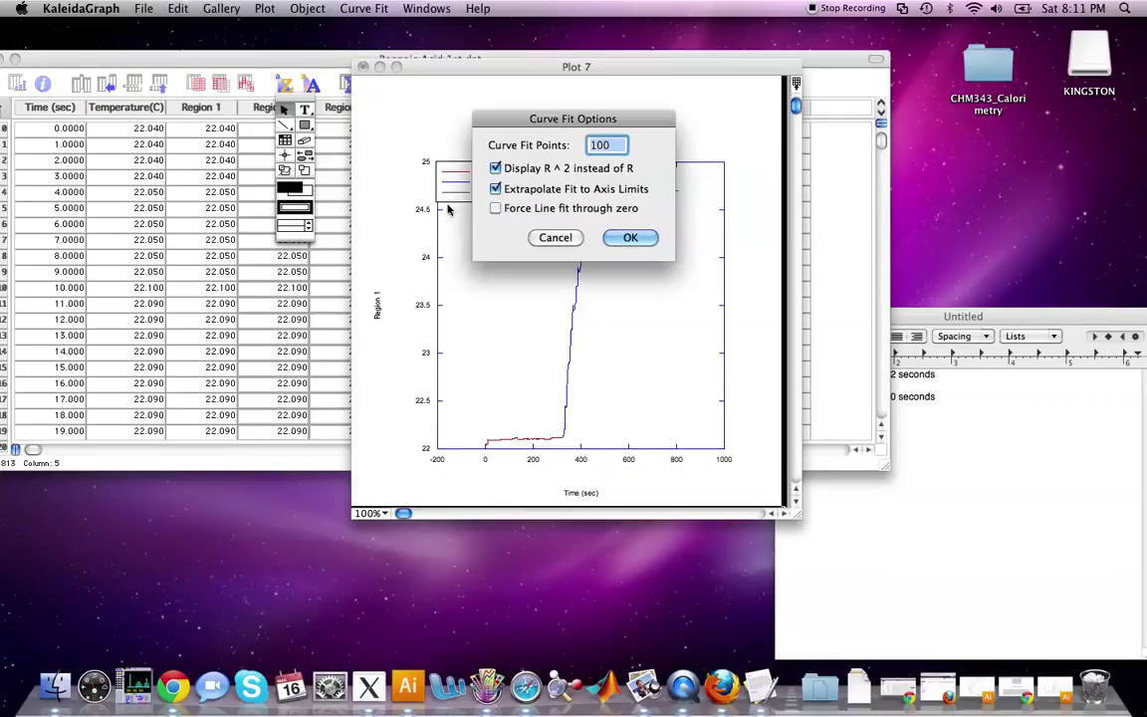
left_click(496, 189)
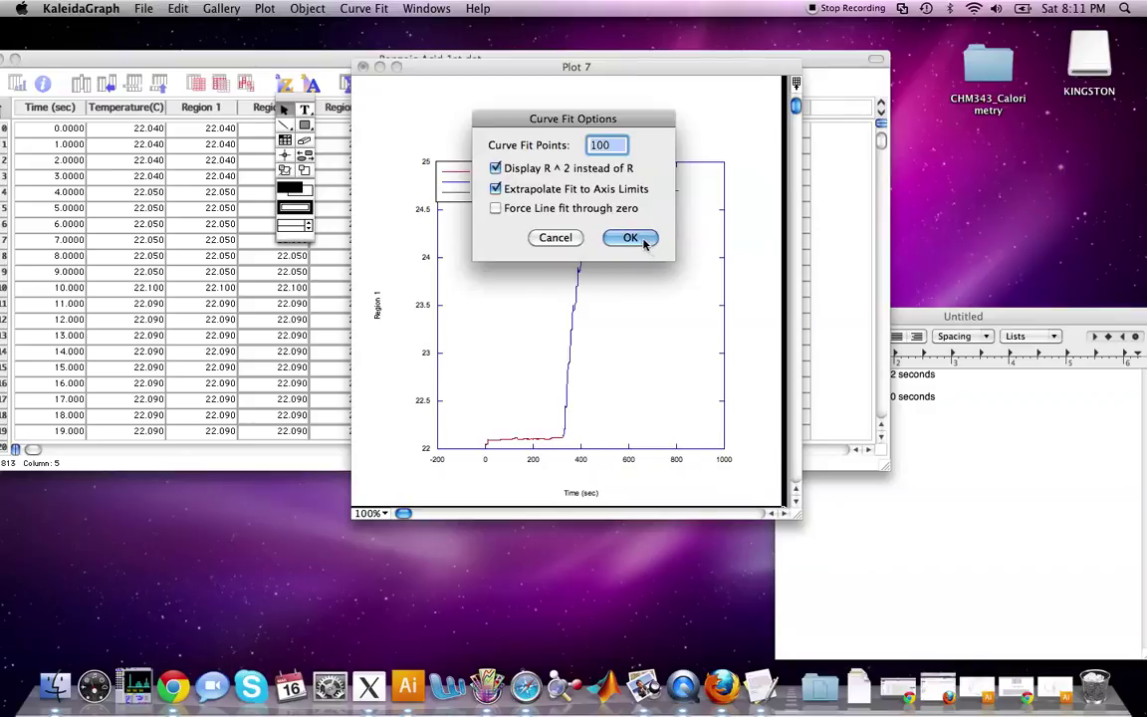
left_click(630, 238)
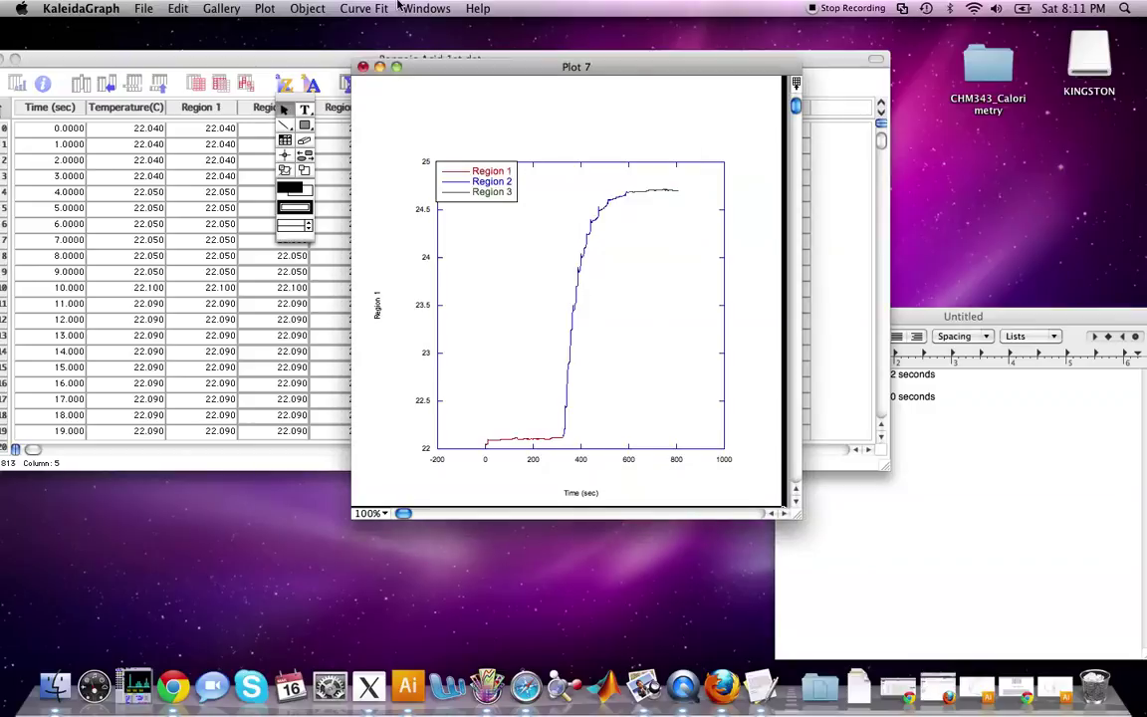
Apply linear curve fits to Region 1 and Region 3 only, and place the fit equations above the plot area.
left_click(365, 8)
left_click(385, 55)
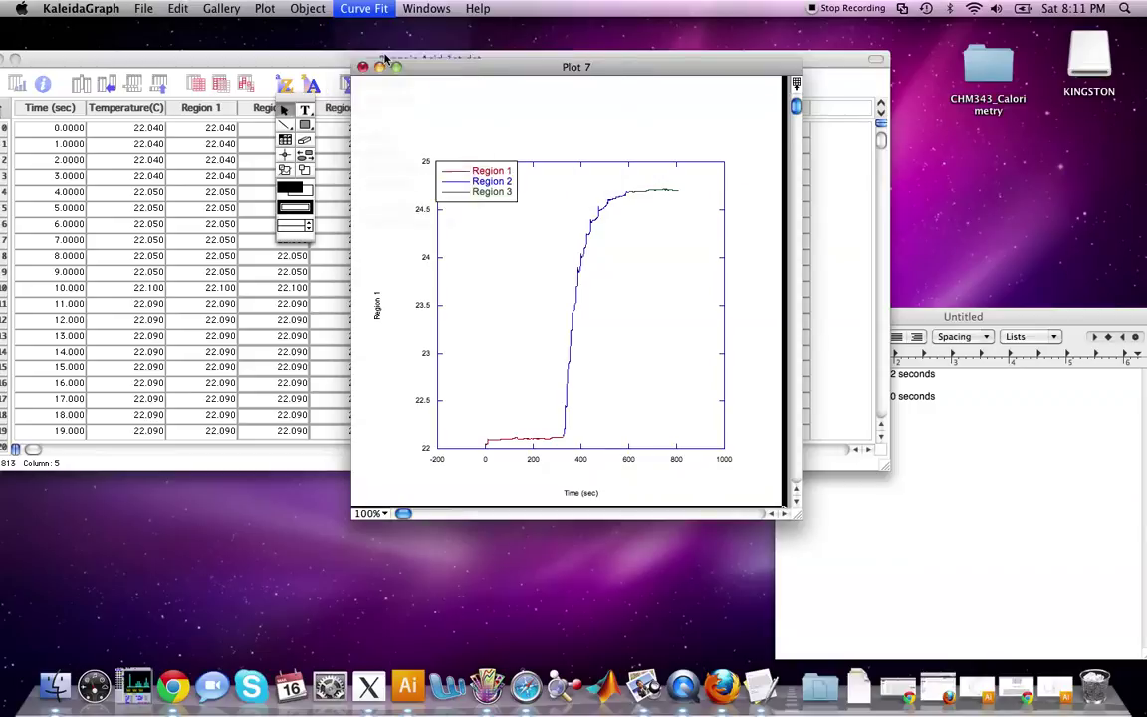
left_click(515, 174)
left_click(515, 202)
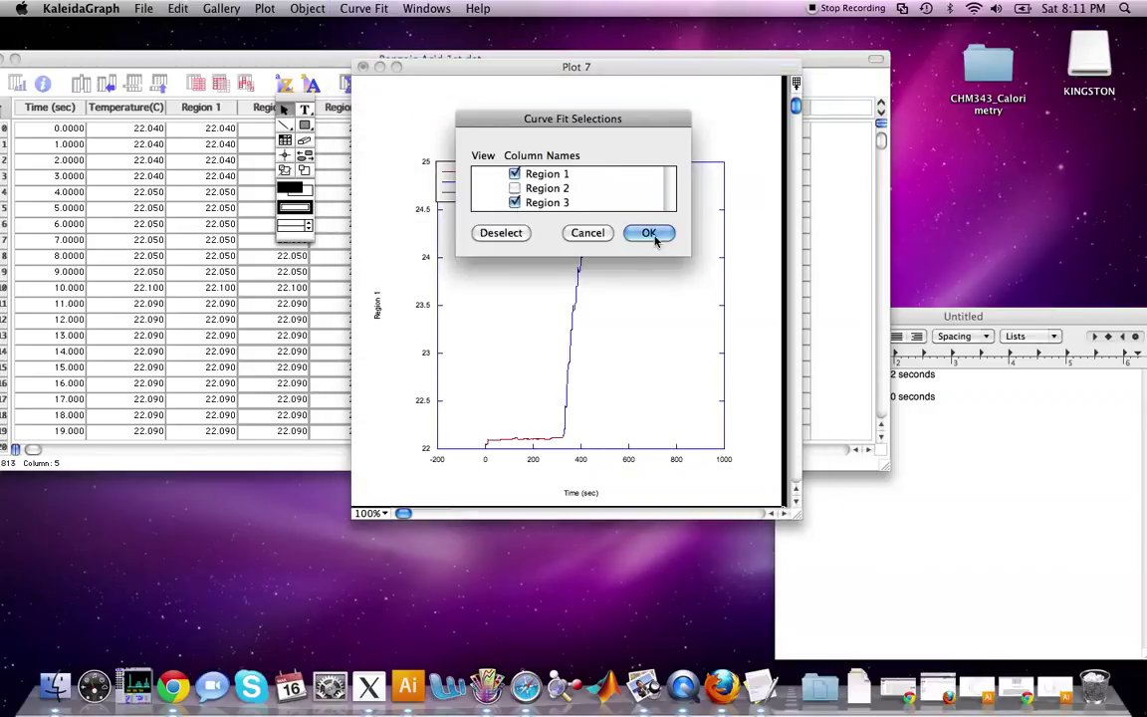
left_click(649, 233)
left_click_drag(506, 175, 617, 138)
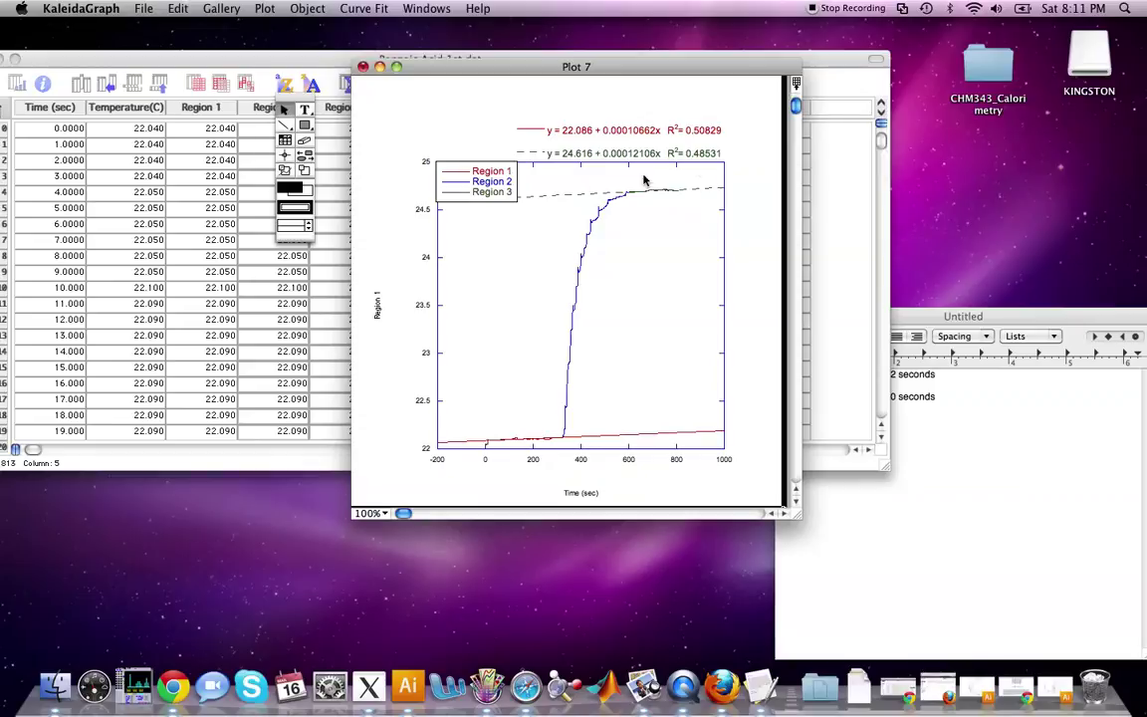
Arrange the plot window beside the data table, narrowing the table window so the two no longer overlap.
left_click_drag(616, 69, 944, 51)
left_click(603, 64)
left_click_drag(883, 465, 684, 455)
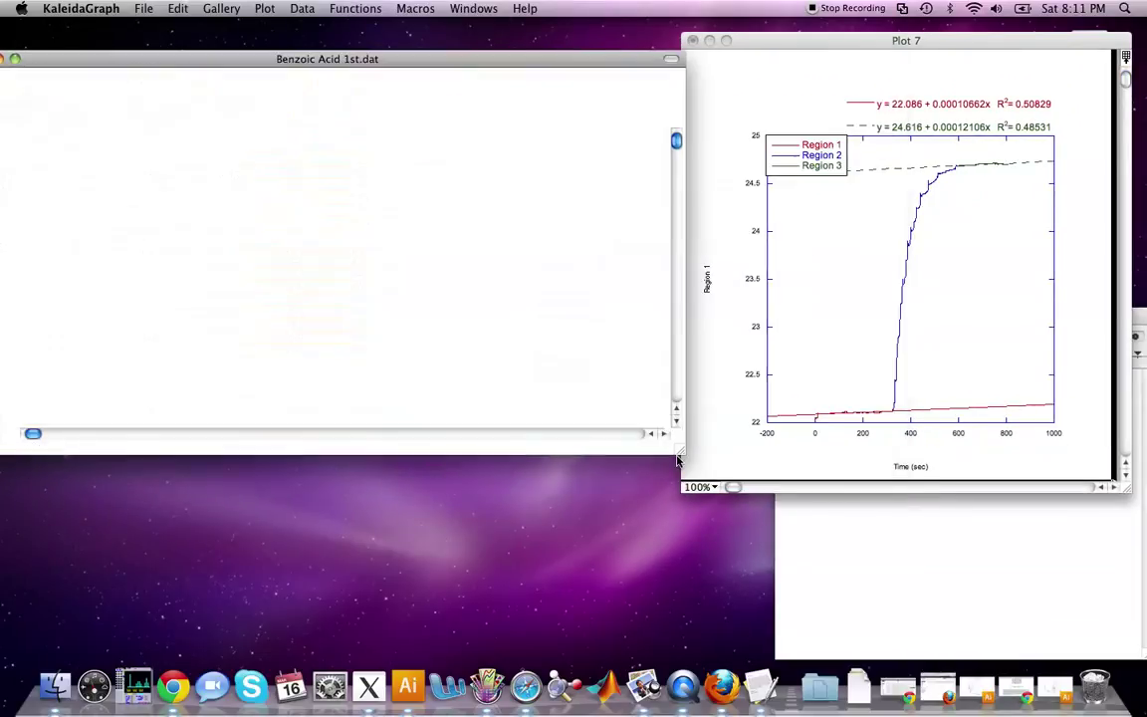
left_click(795, 118)
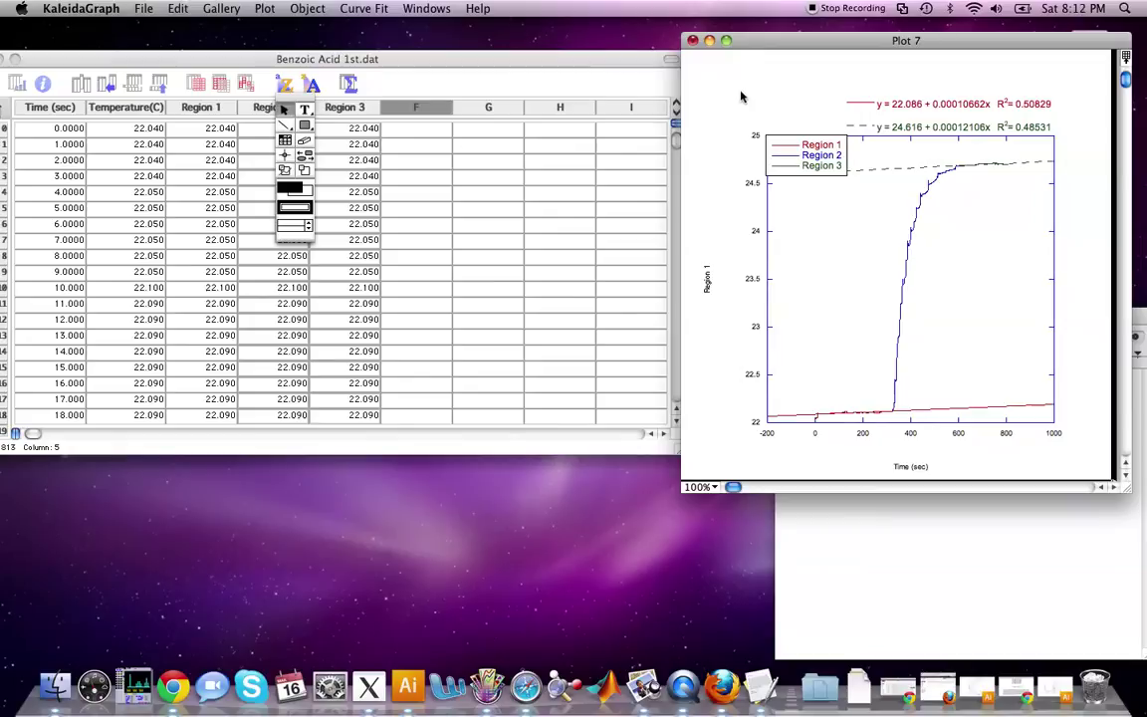
Rename data column F as "Bottom line" and column H as "Top line".
left_click(589, 71)
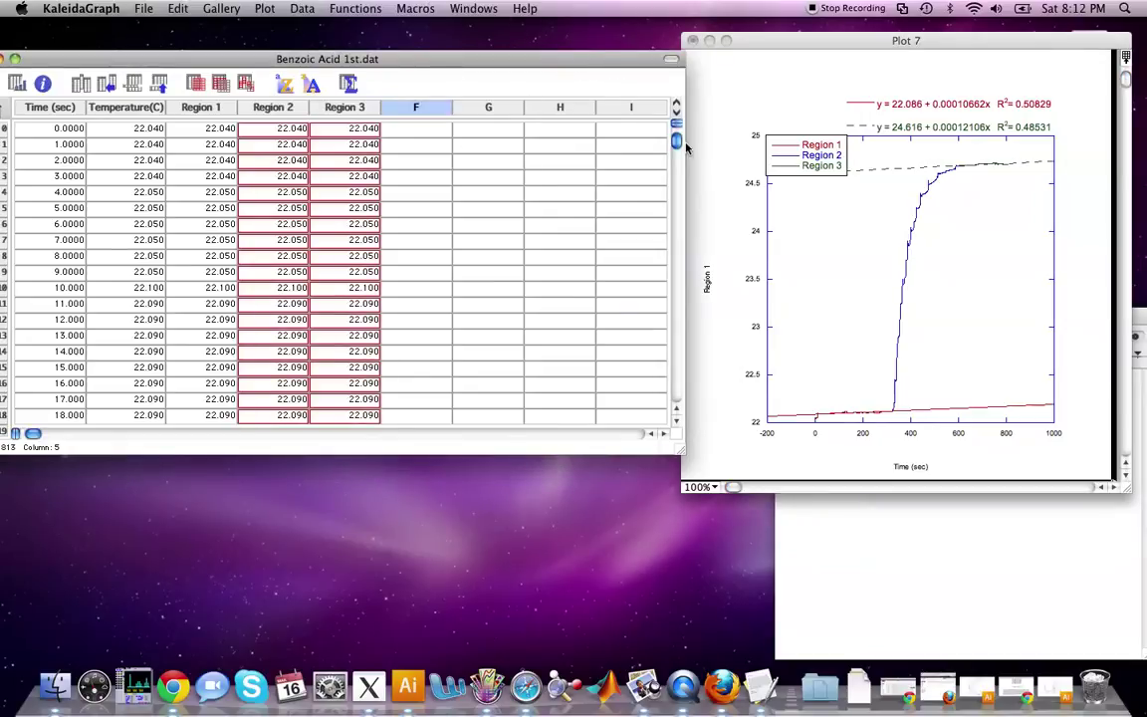
left_click(419, 105)
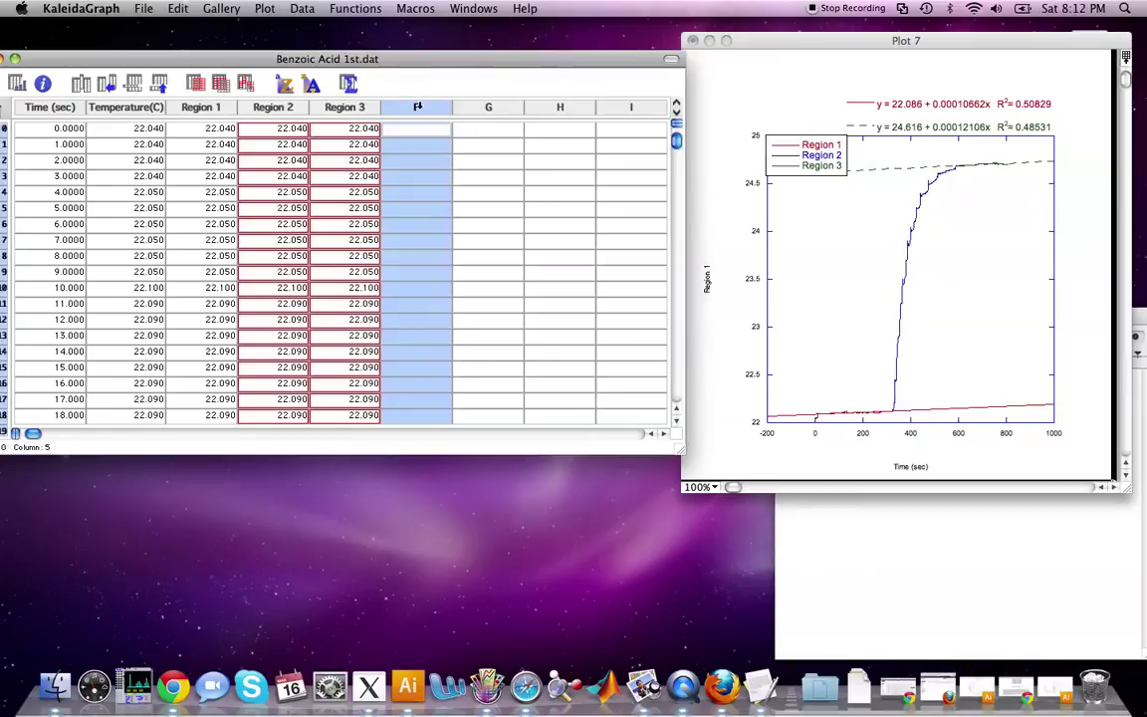
right_click(419, 105)
left_click(418, 105)
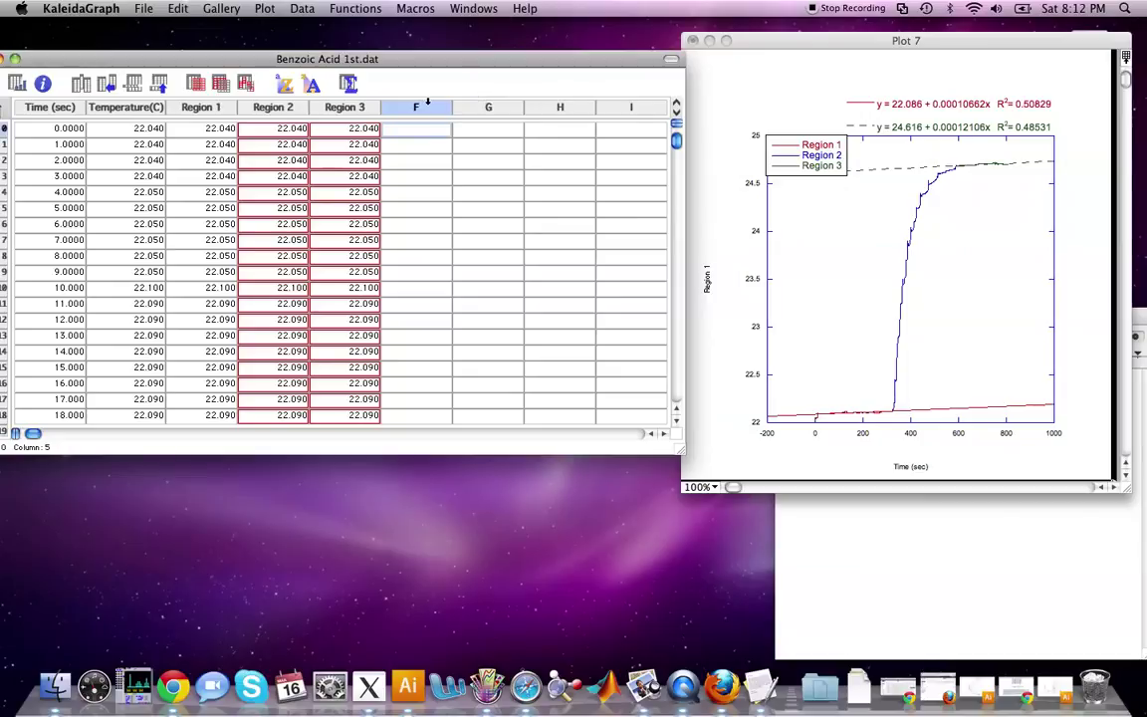
left_click(428, 103)
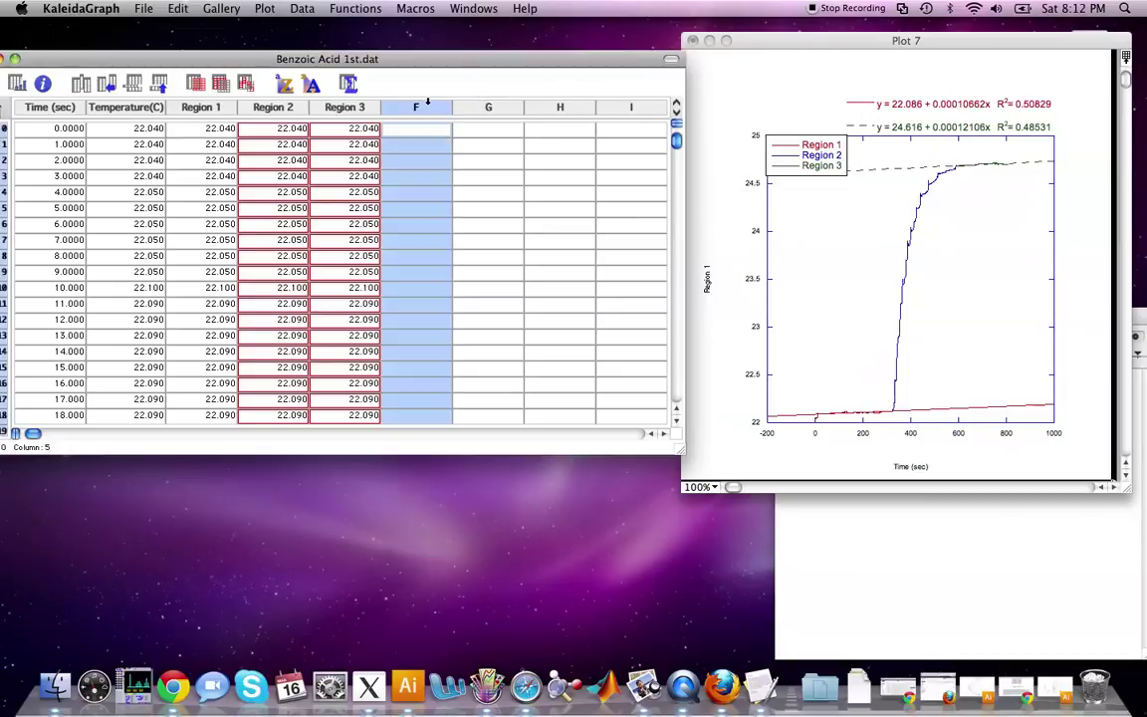
left_click(338, 208)
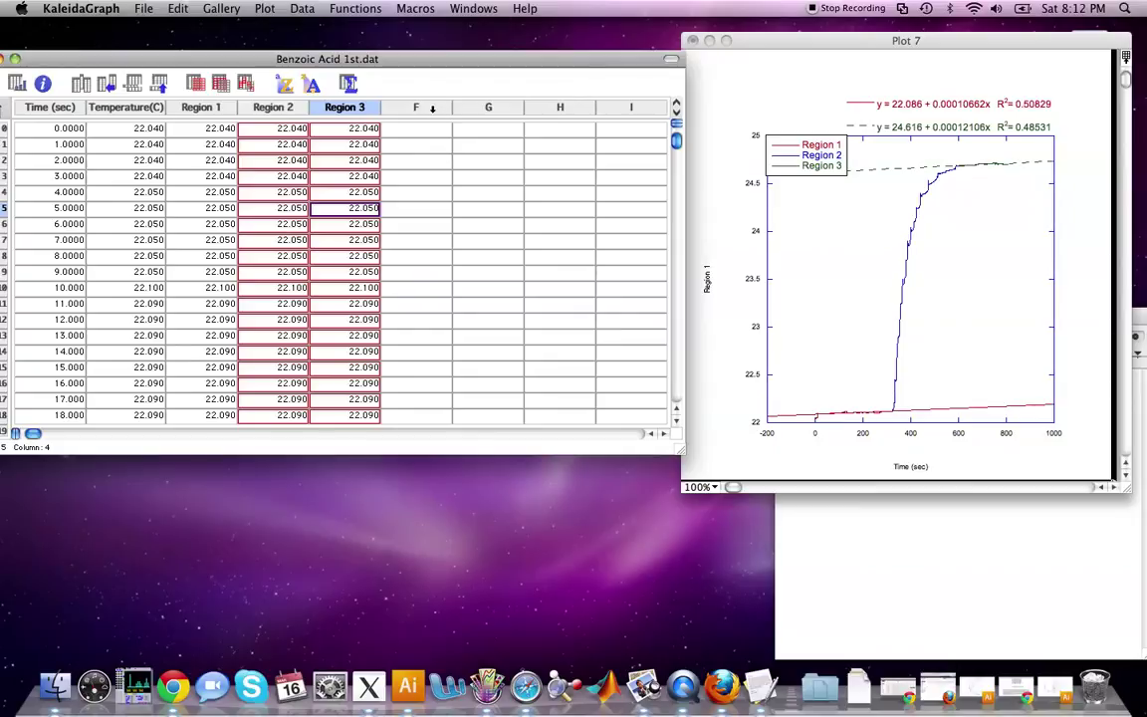
left_click(424, 105)
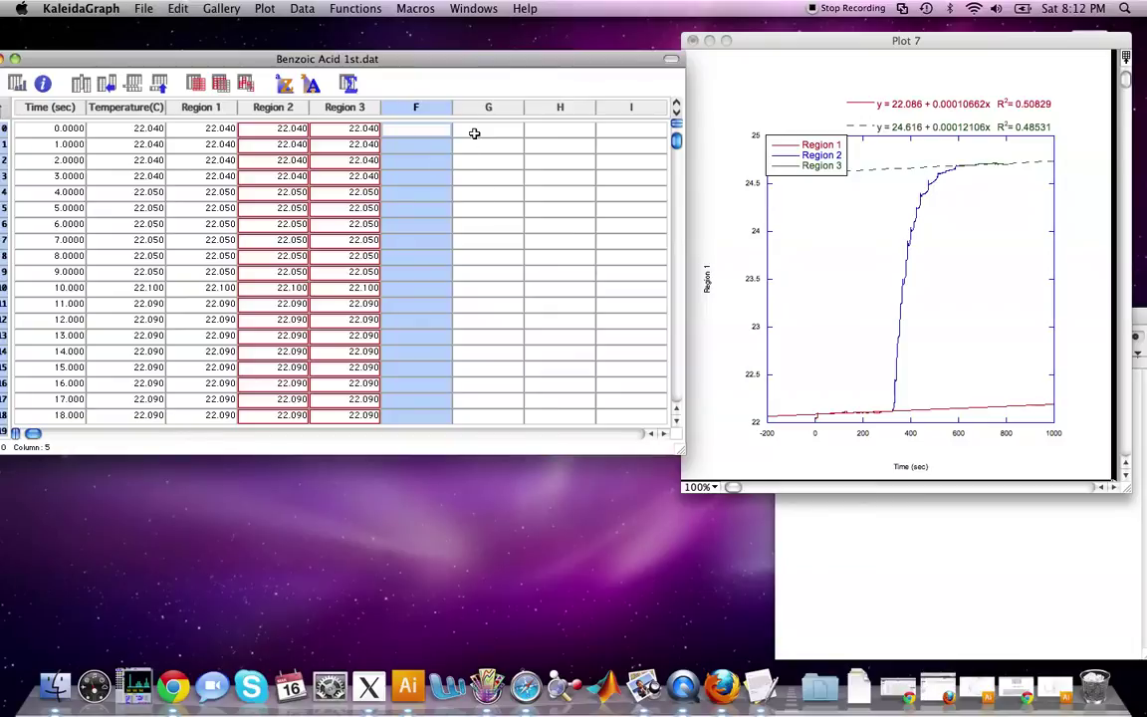
left_click(436, 107)
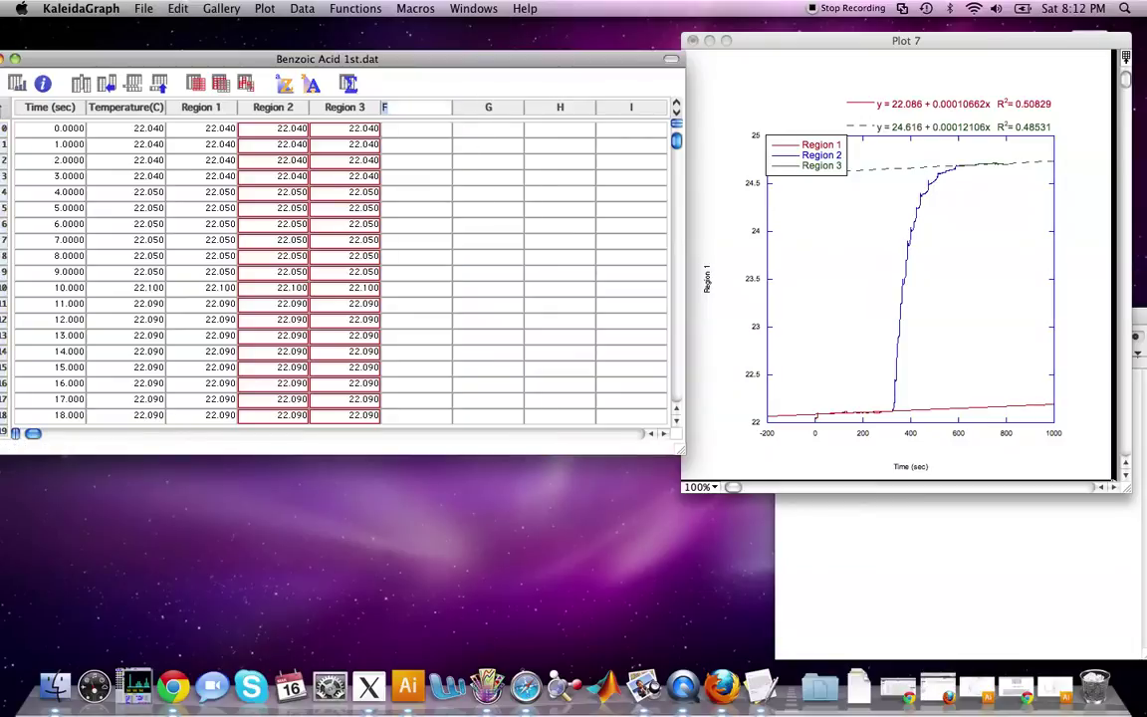
type("Bottom line")
key("Return")
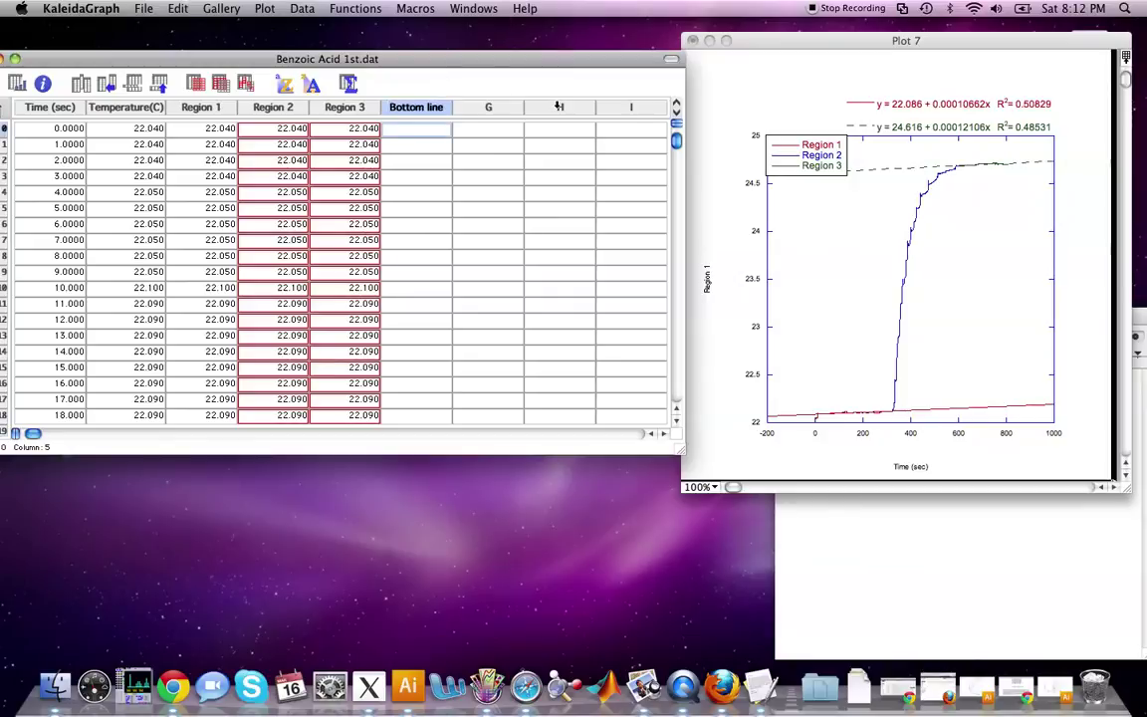
left_click(558, 107)
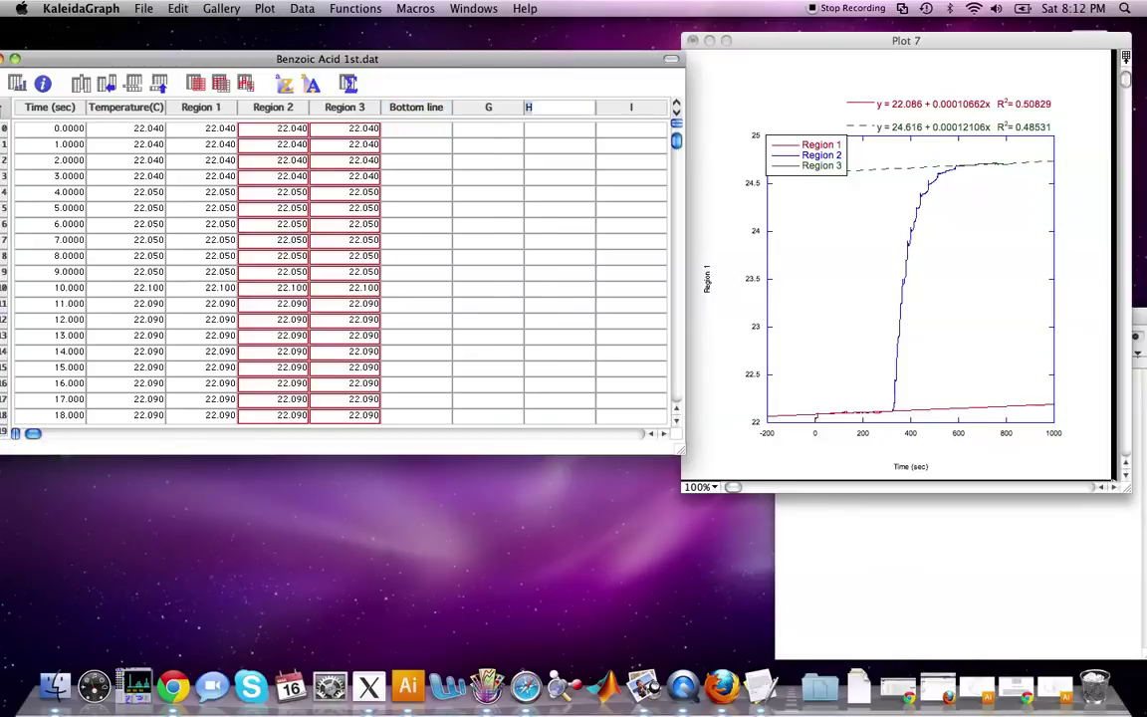
type("Top line")
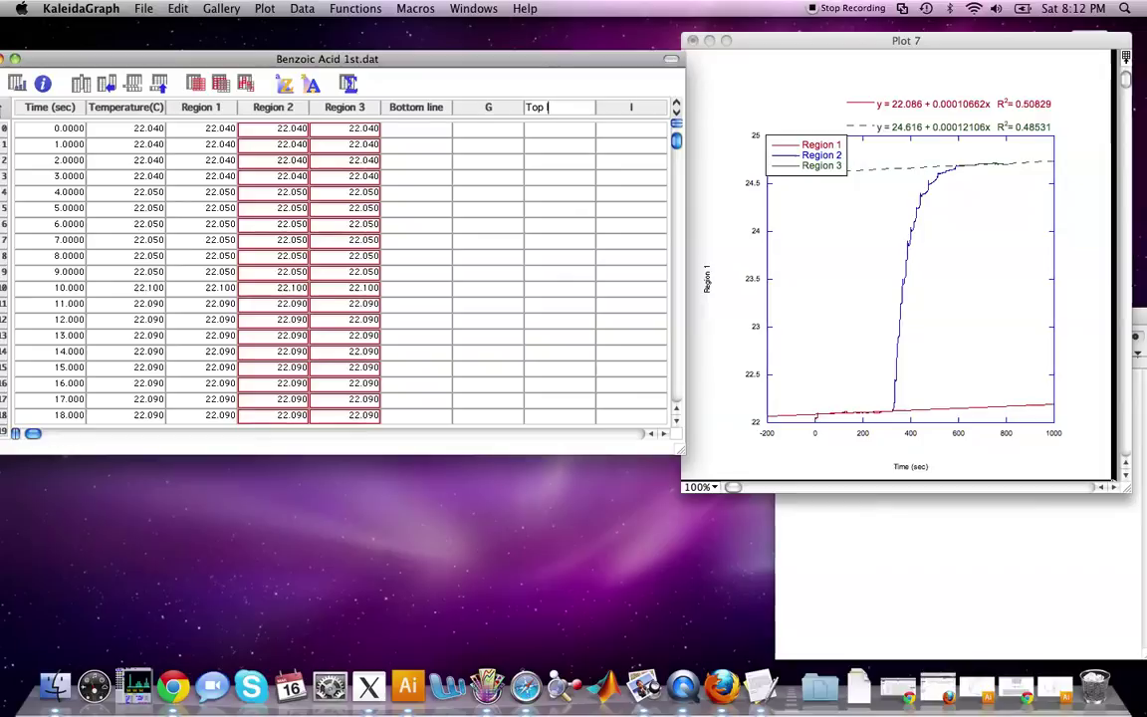
Fill the Bottom line column with a series using initial value 22.086, increment 0.00010662 and multiplier 1, with no final value.
left_click(439, 106)
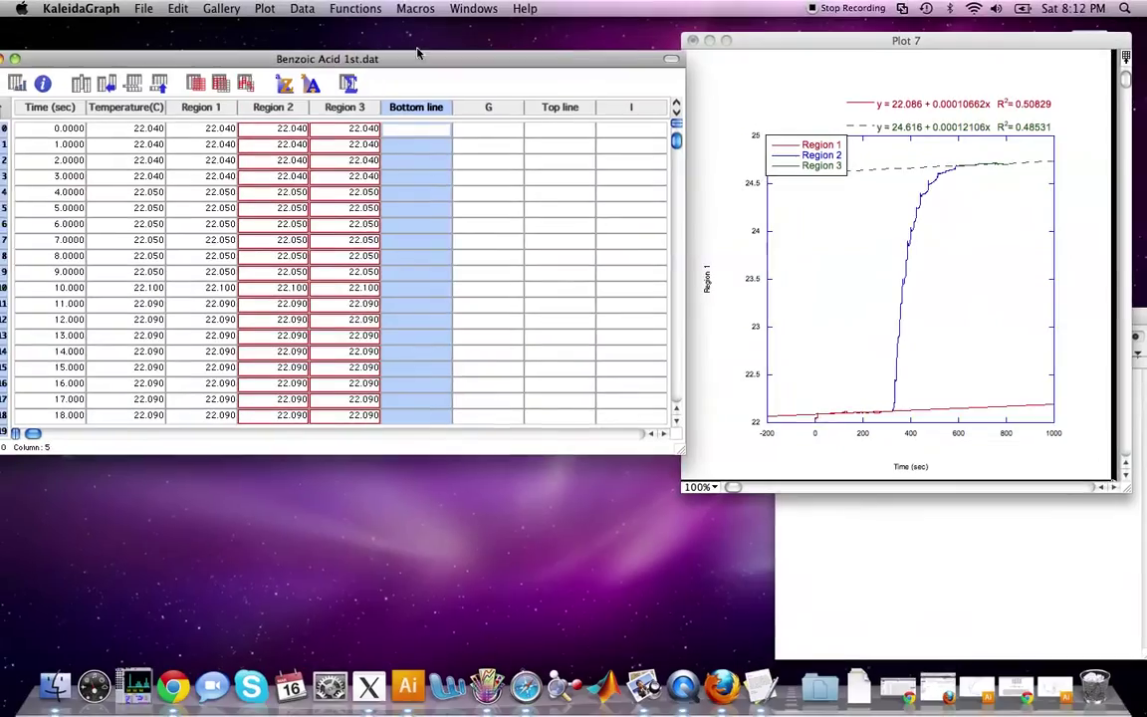
left_click(314, 0)
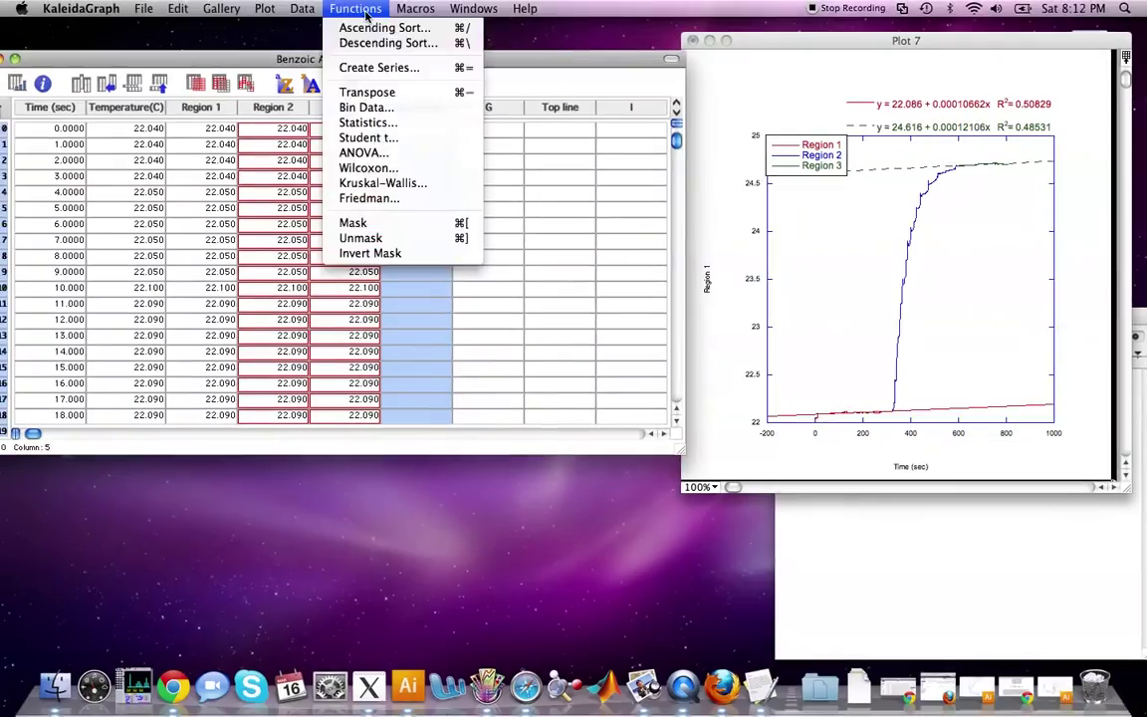
left_click(400, 68)
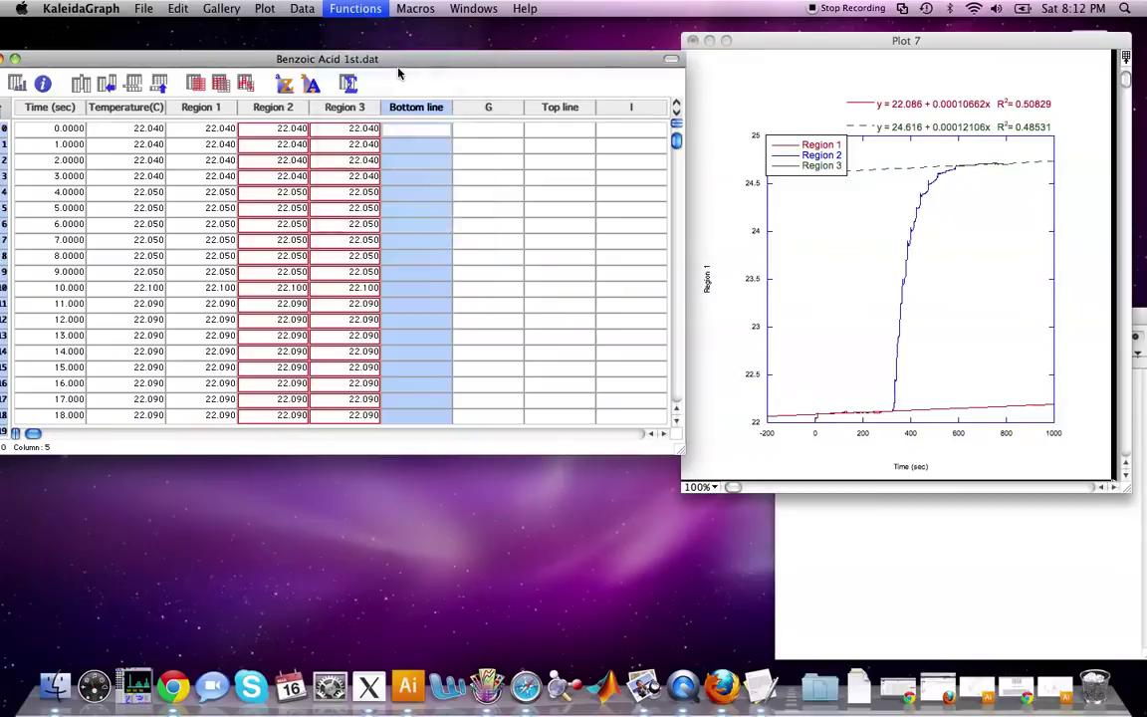
left_click_drag(591, 121, 607, 164)
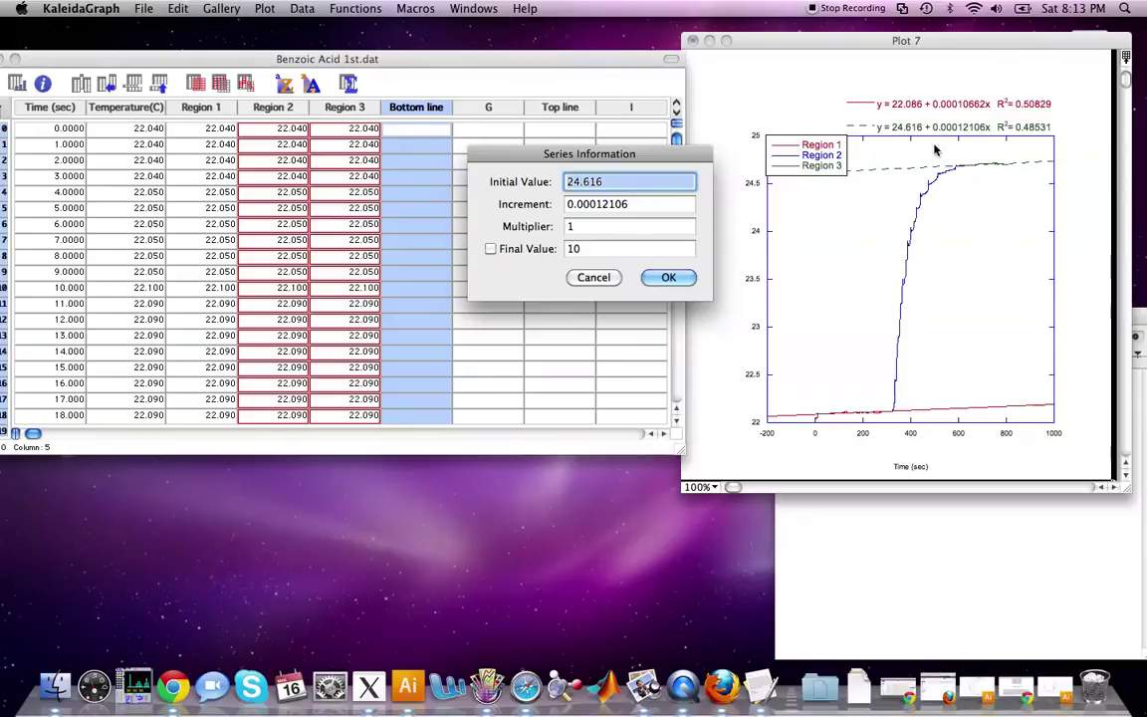
type("22.0")
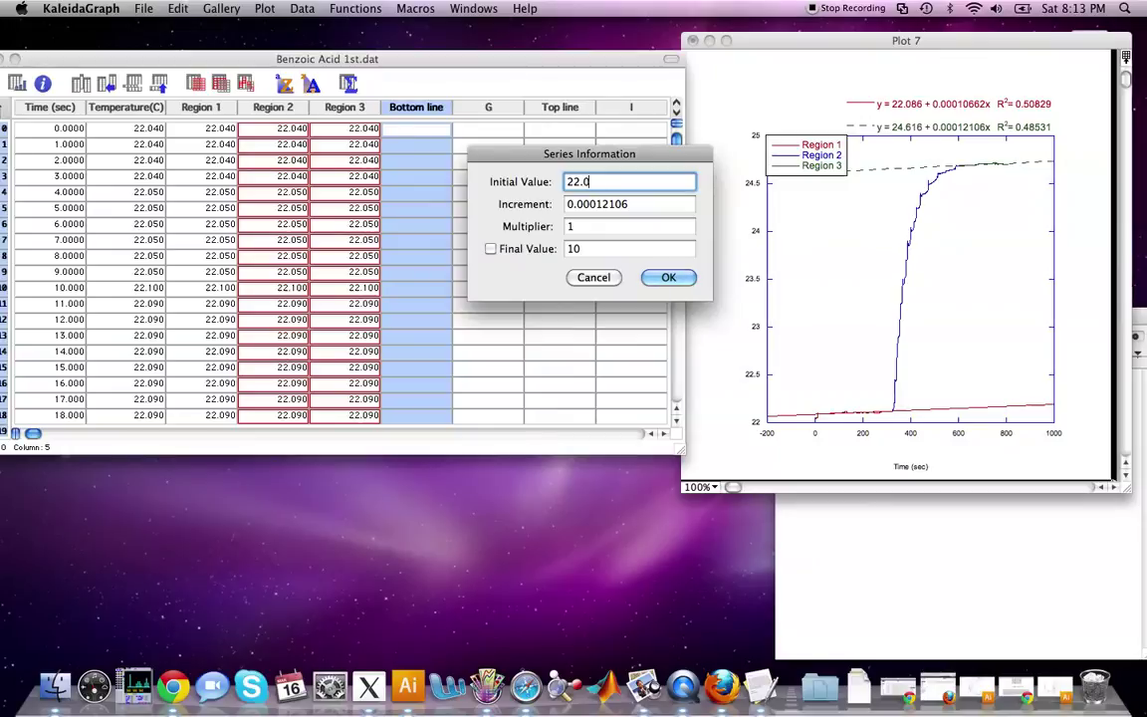
type("86")
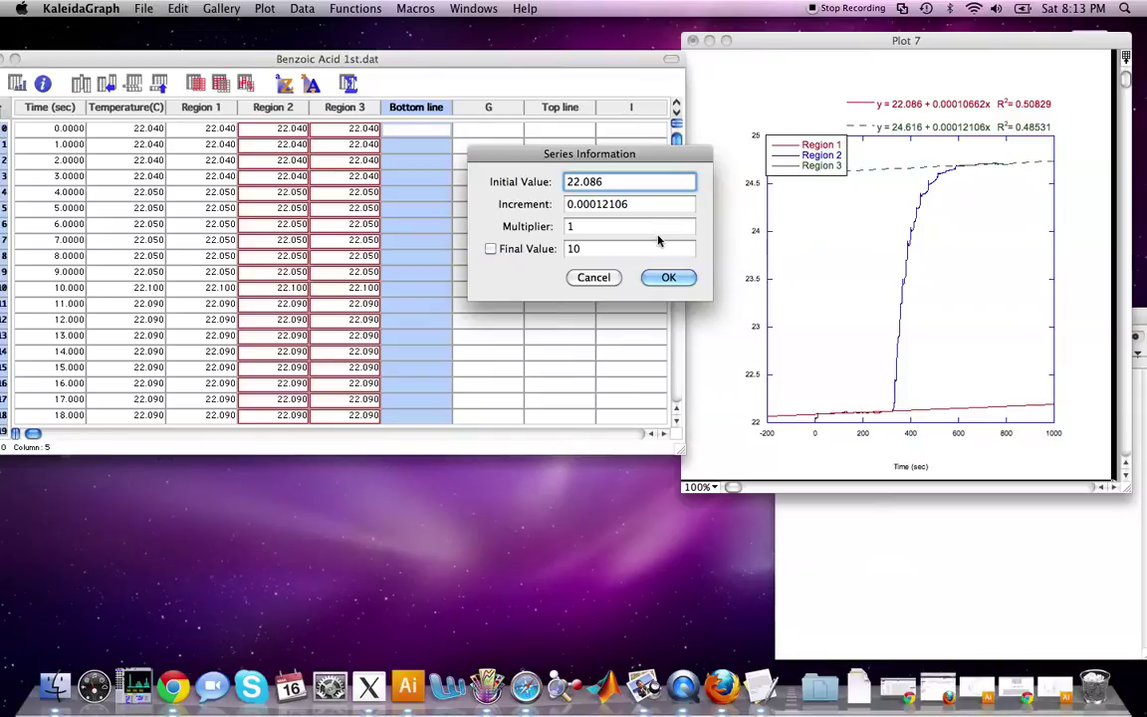
key("Tab")
type("0")
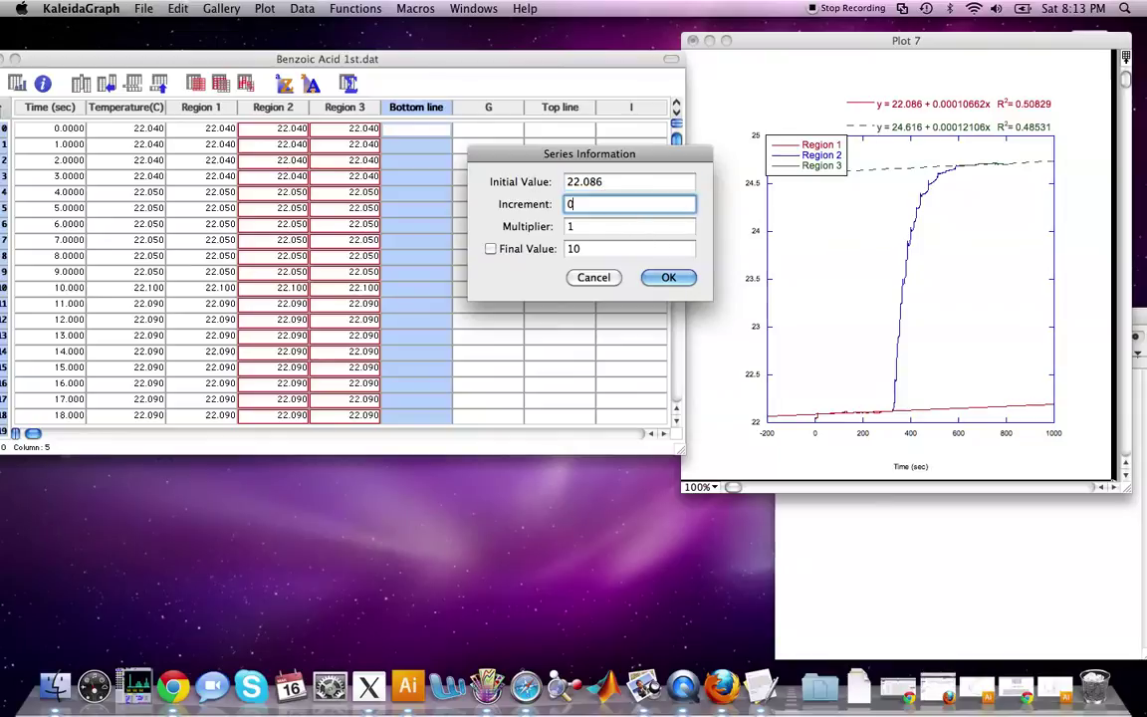
type(".00010662")
left_click(578, 229)
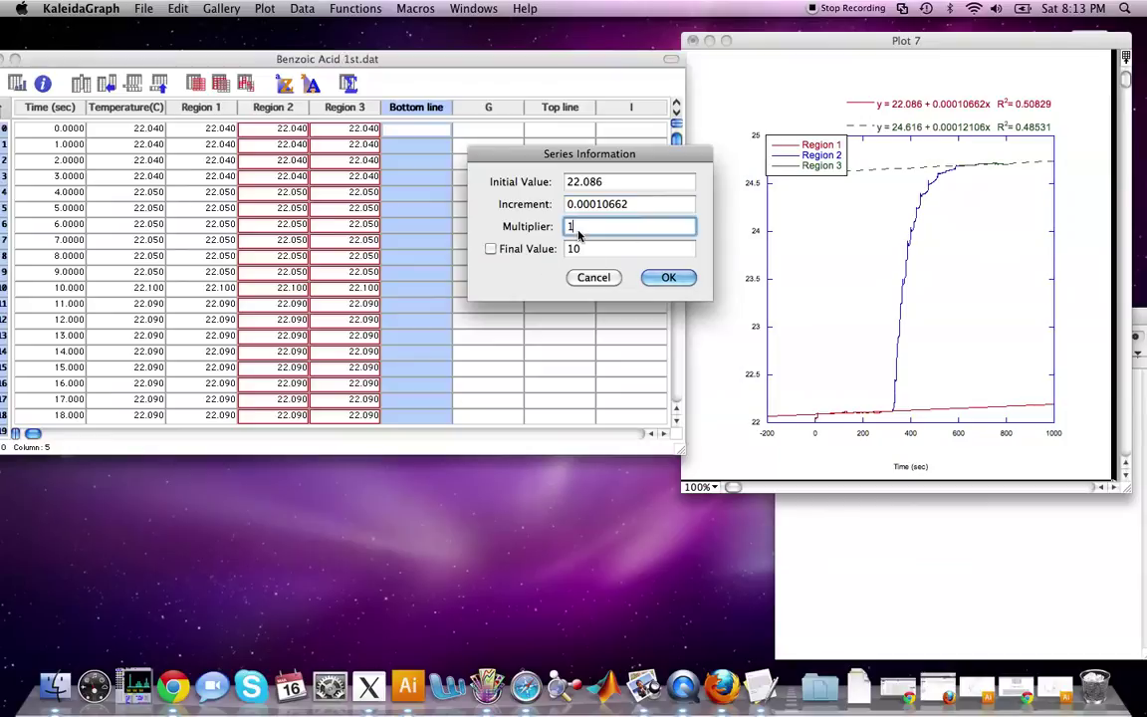
left_click(586, 251)
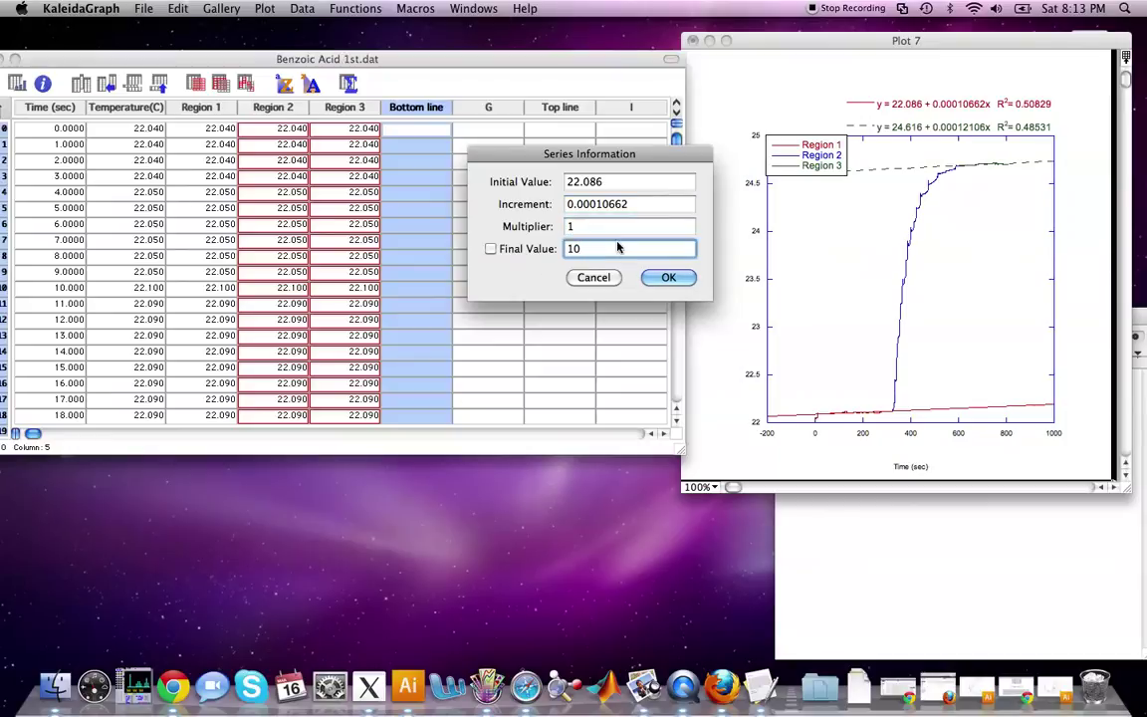
left_click(668, 277)
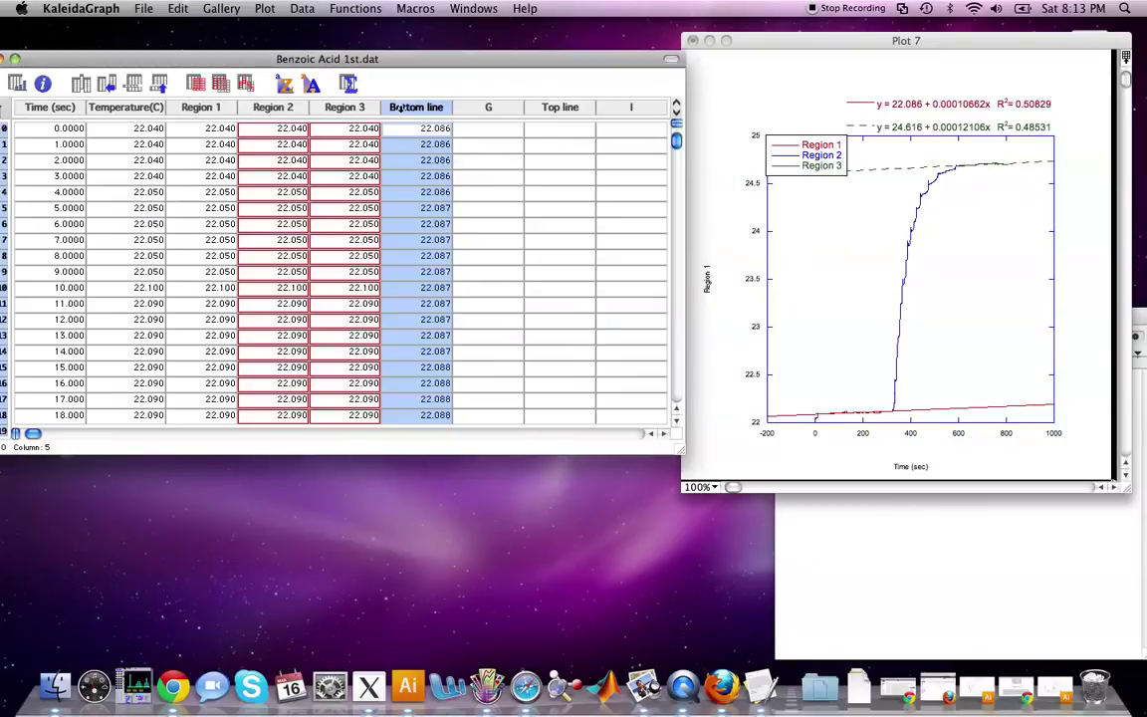
Review the generated Bottom line values down through the end of Region 1 and return to the first row.
scroll(422, 150, "down", 14)
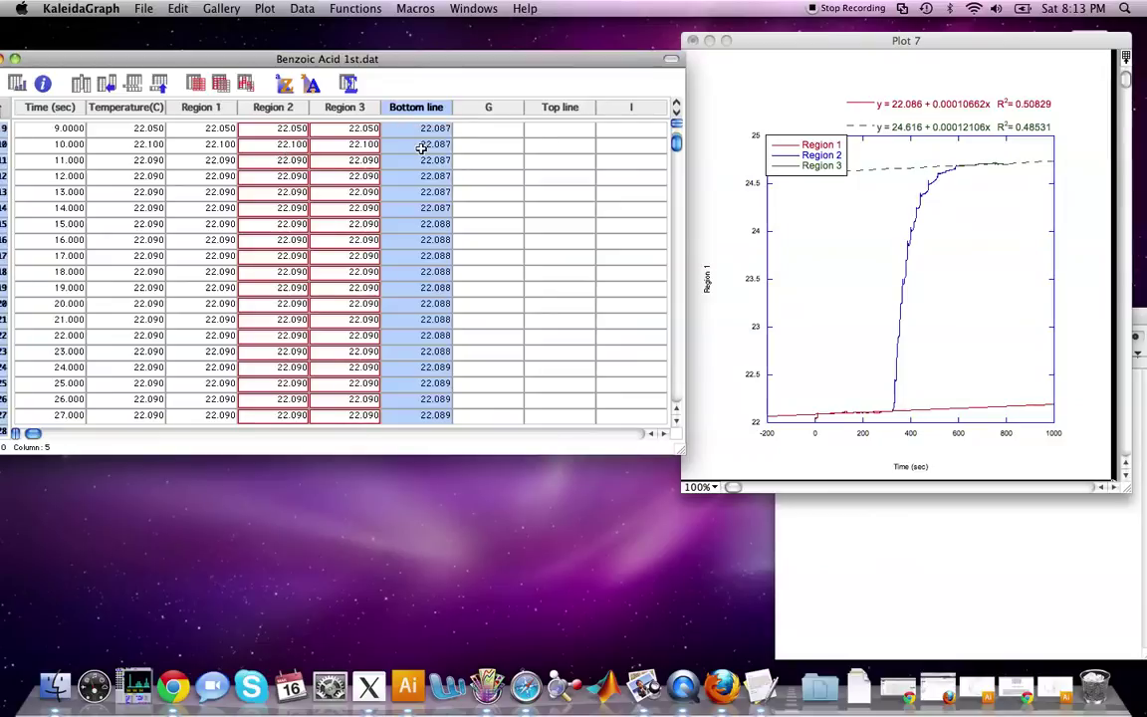
left_click(422, 146)
scroll(421, 165, "down", 20)
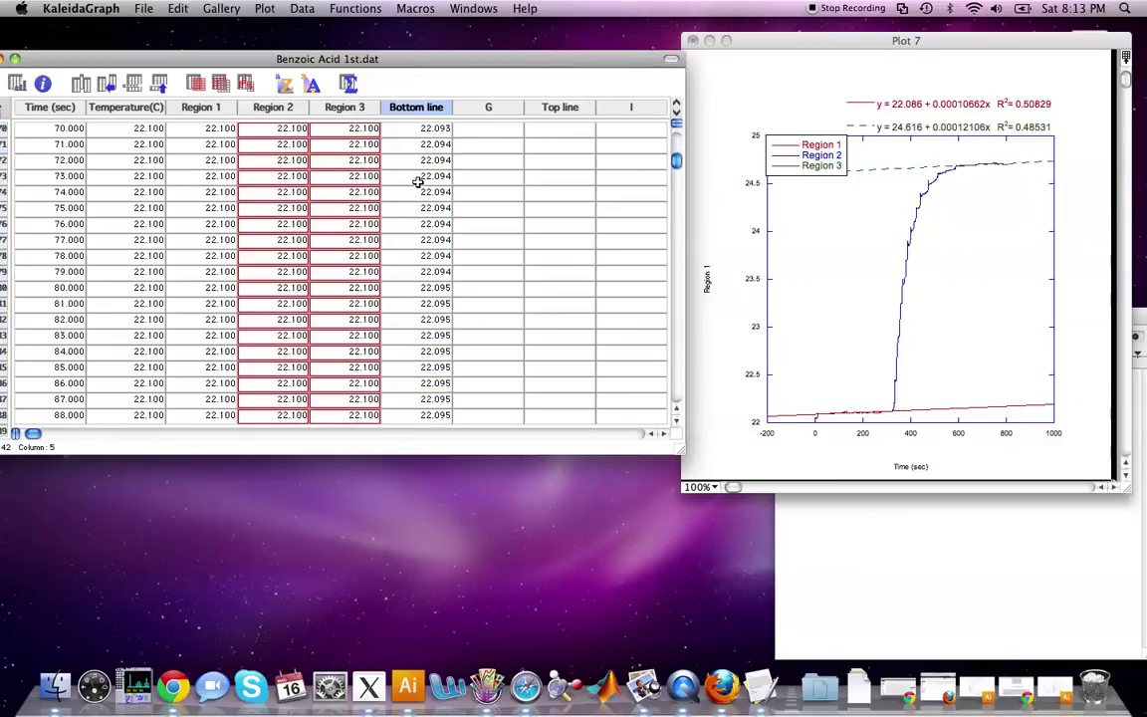
scroll(420, 182, "down", 20)
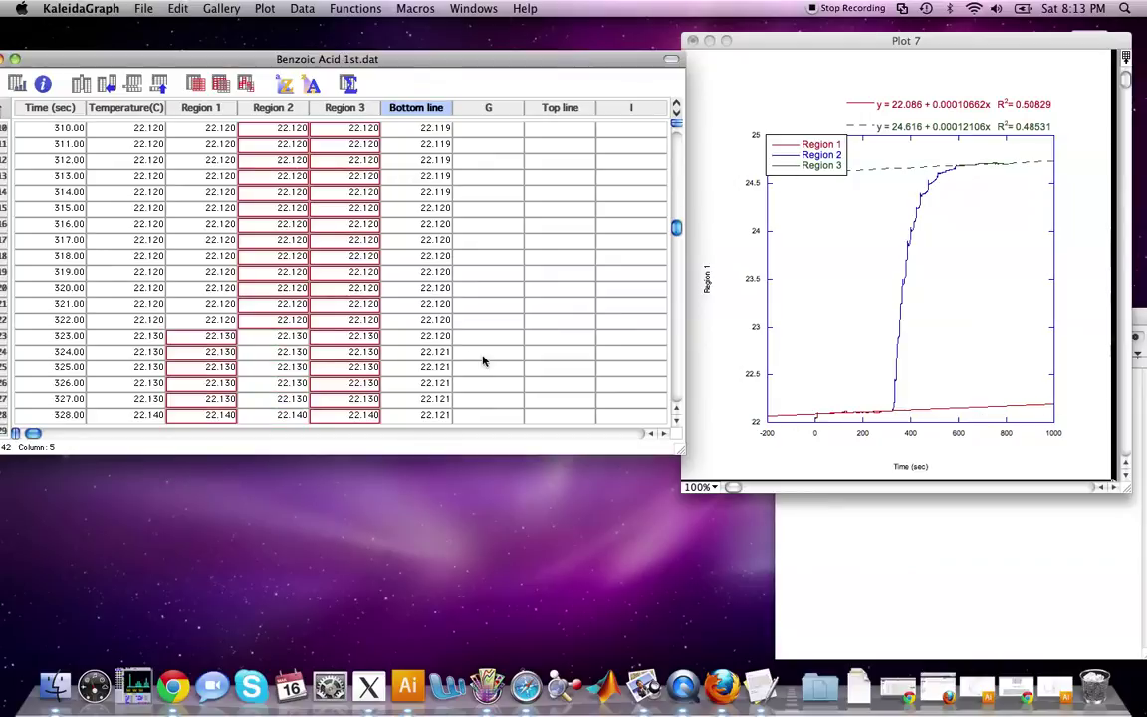
scroll(376, 294, "up", 20)
scroll(377, 288, "up", 20)
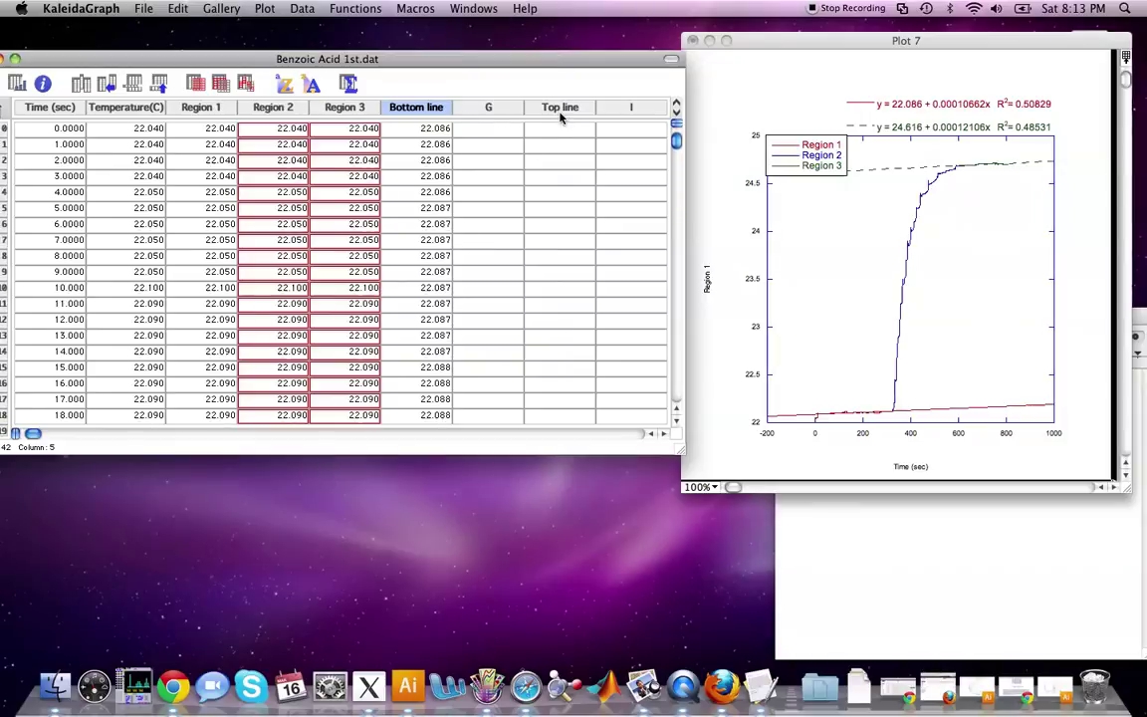
Fill the Top line column with a series using initial value 24.616, increment 0.00012106 and multiplier 1, with no final value.
left_click(566, 107)
left_click(354, 8)
left_click(378, 66)
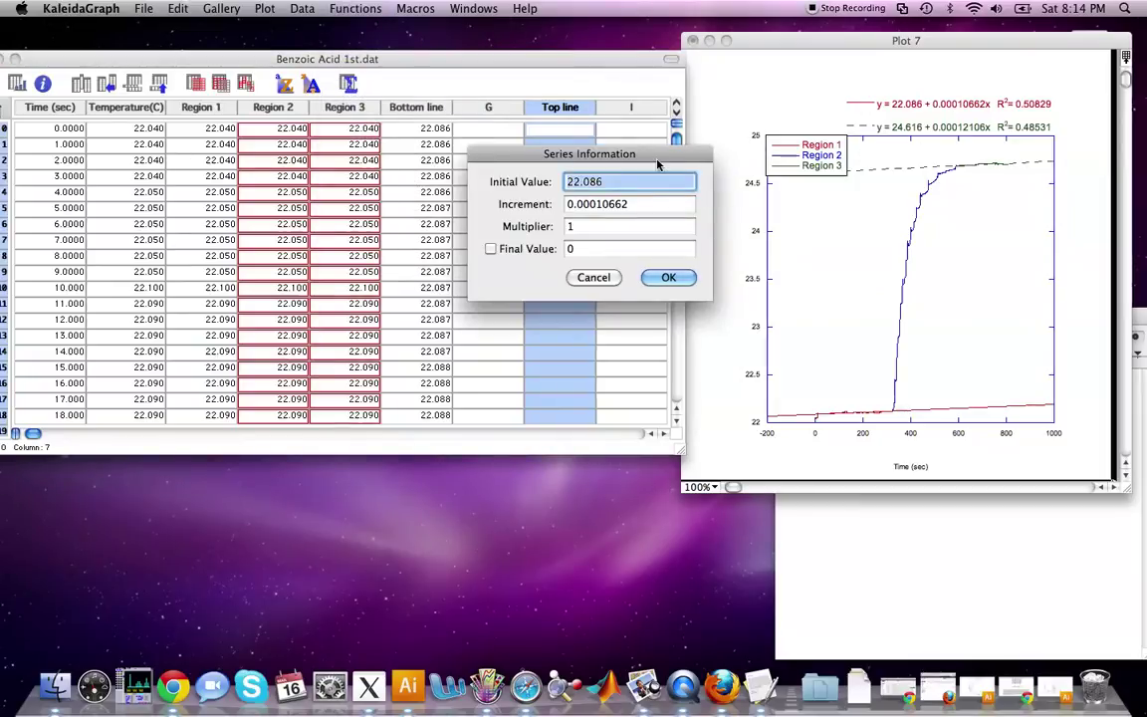
type("24")
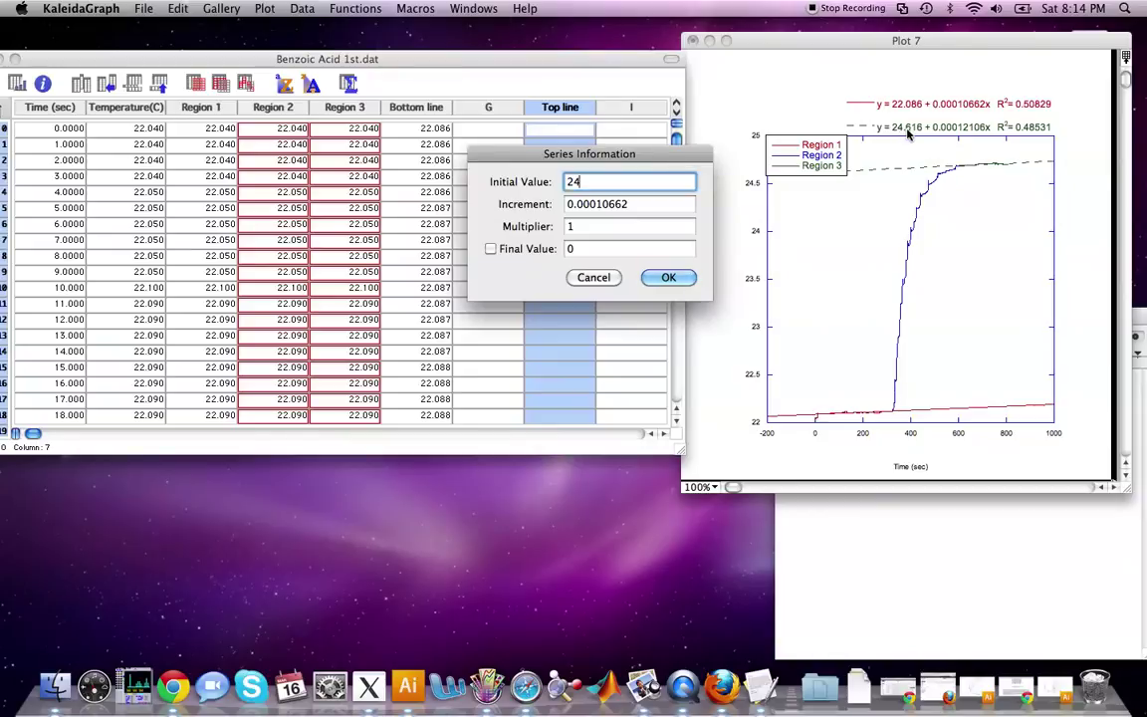
type(".616")
key("Tab")
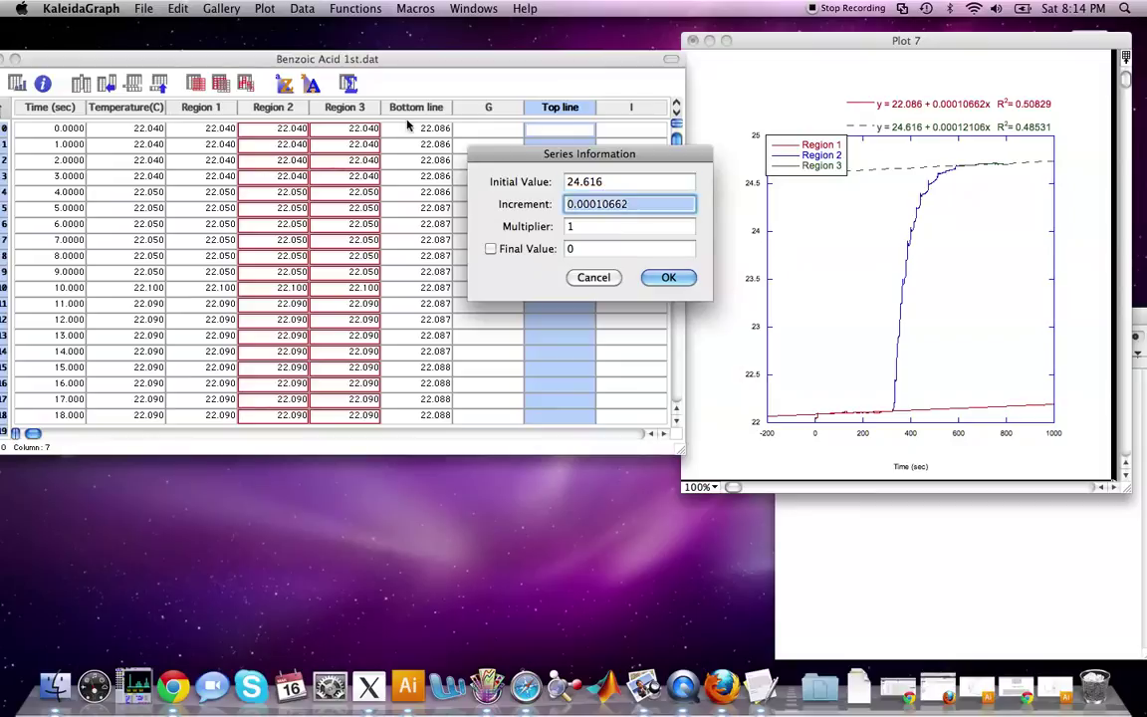
type("0.00012106")
key("Return")
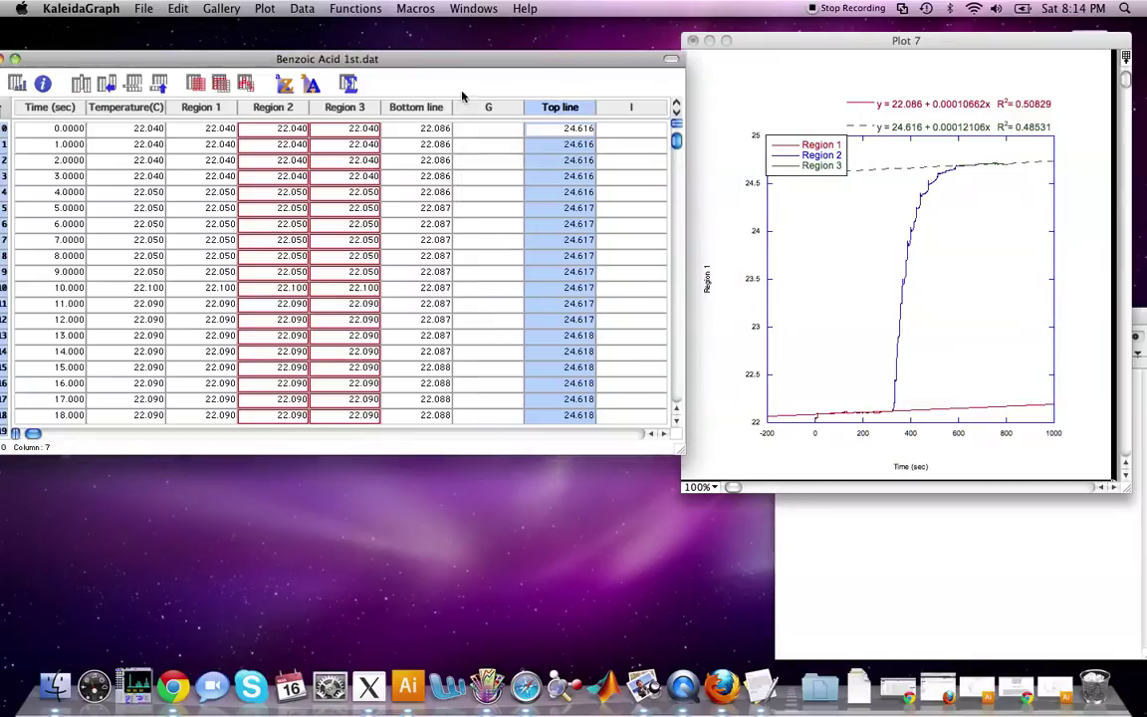
left_click(559, 176)
scroll(681, 228, "down", 20)
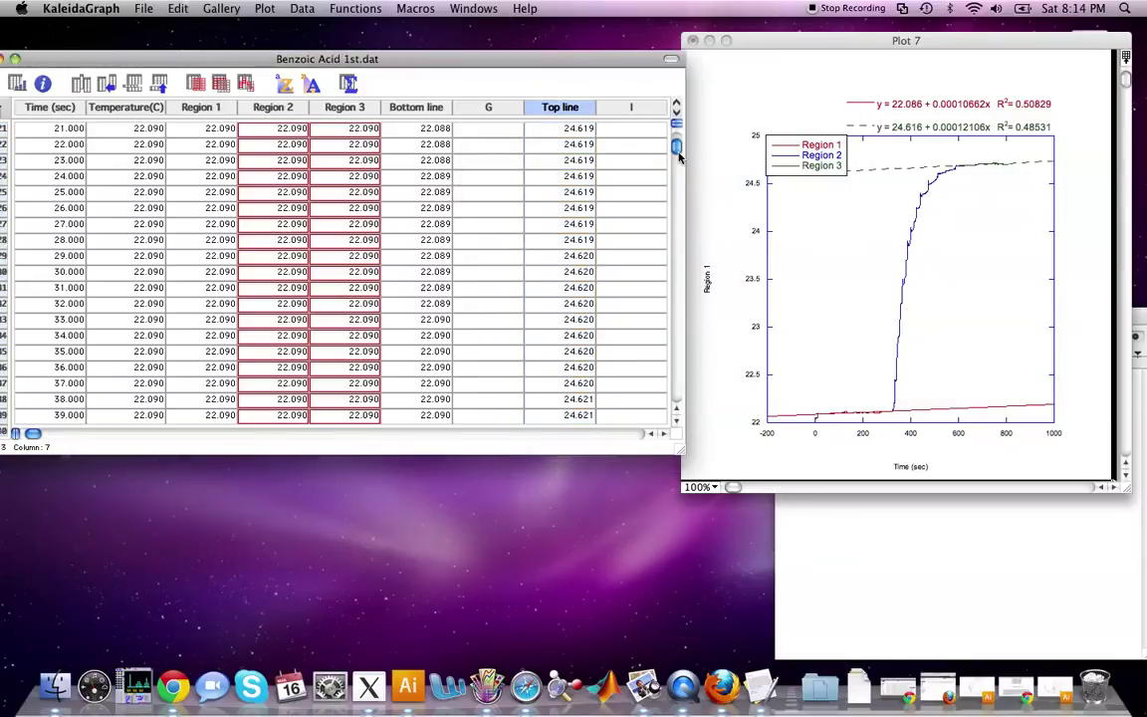
left_click_drag(681, 228, 692, 126)
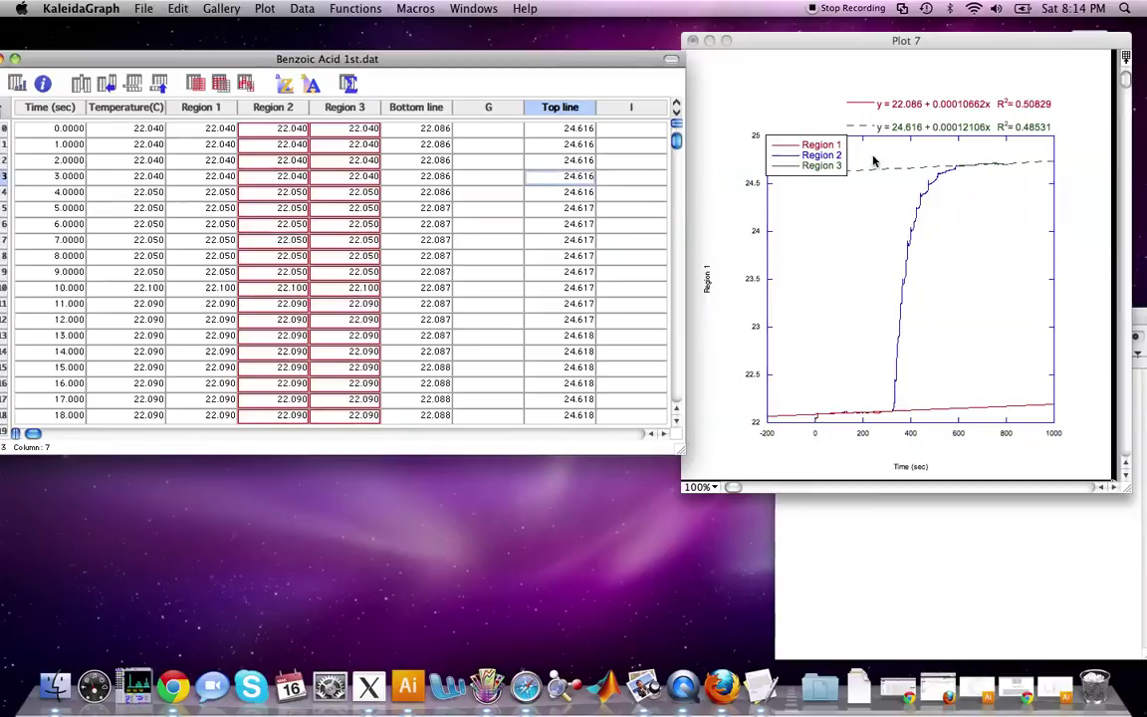
left_click(815, 150)
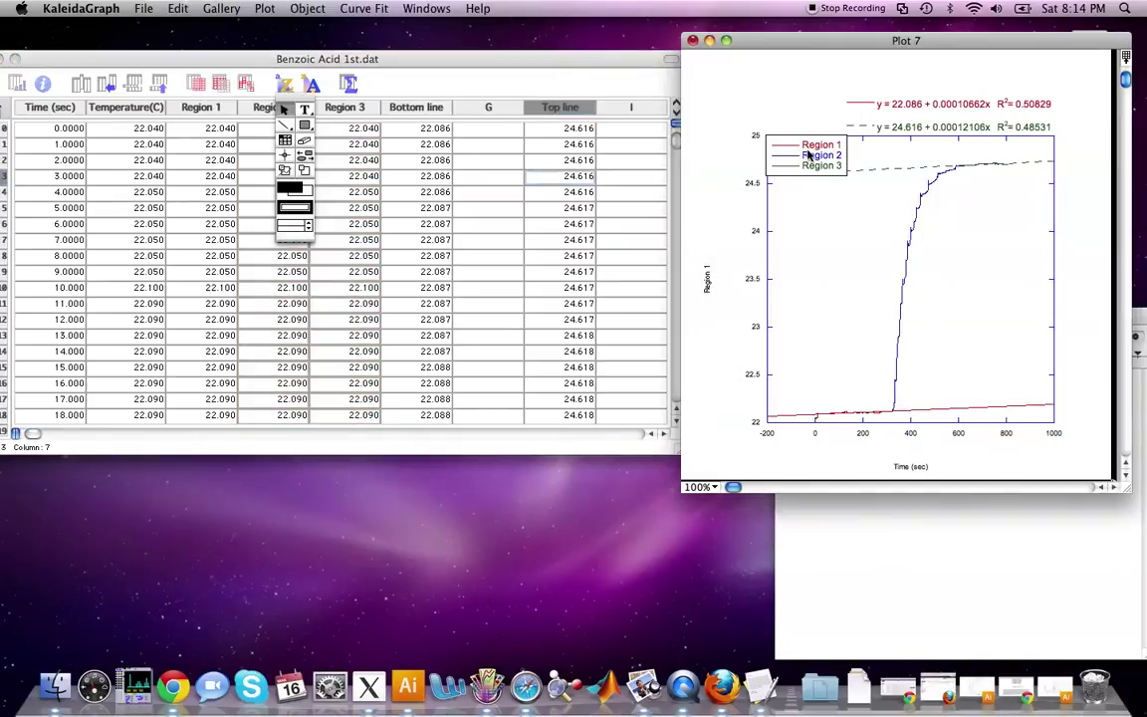
left_click_drag(815, 145, 819, 150)
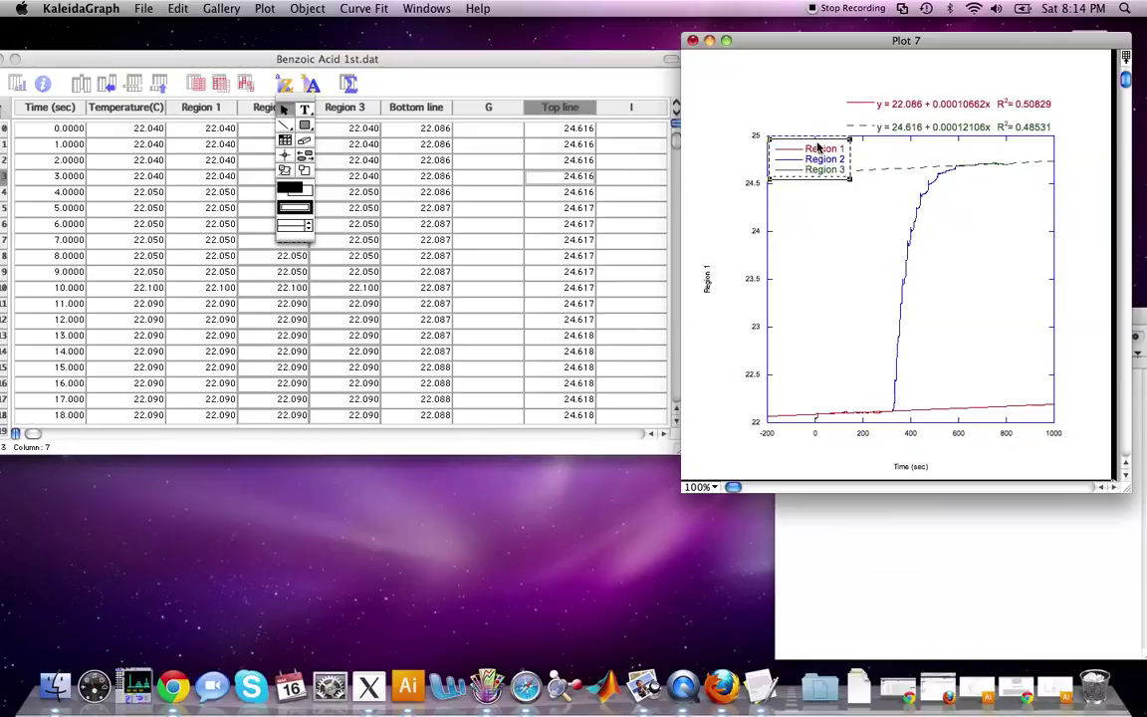
left_click(530, 38)
left_click(483, 58)
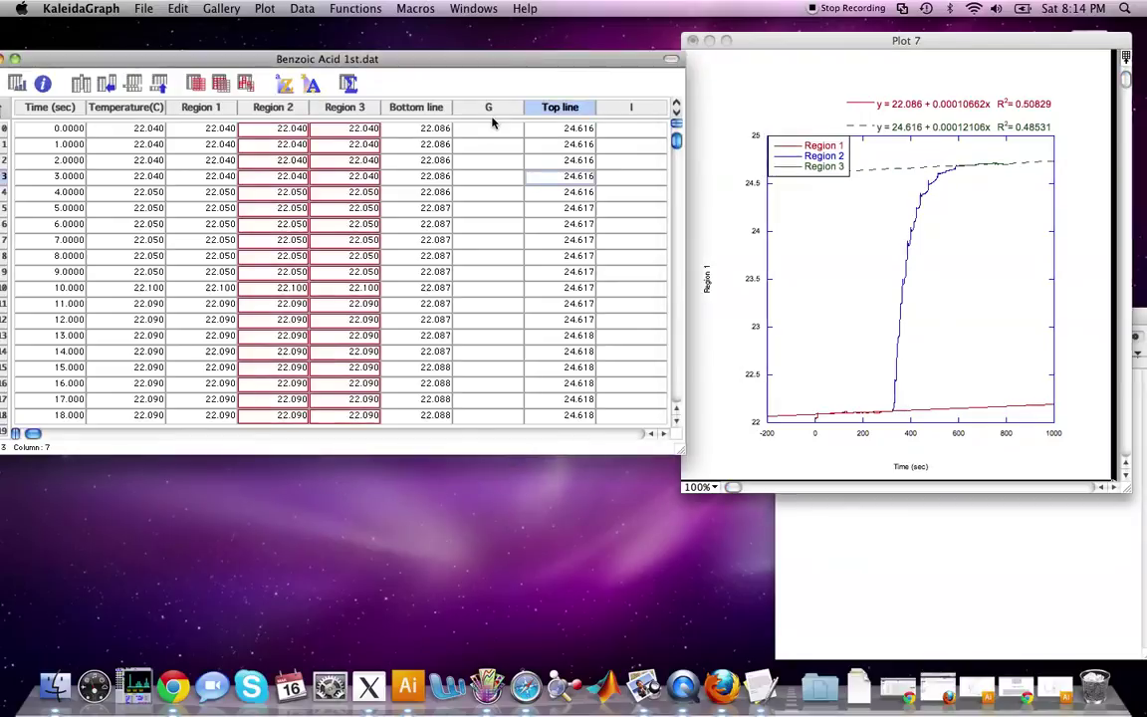
left_click(492, 147)
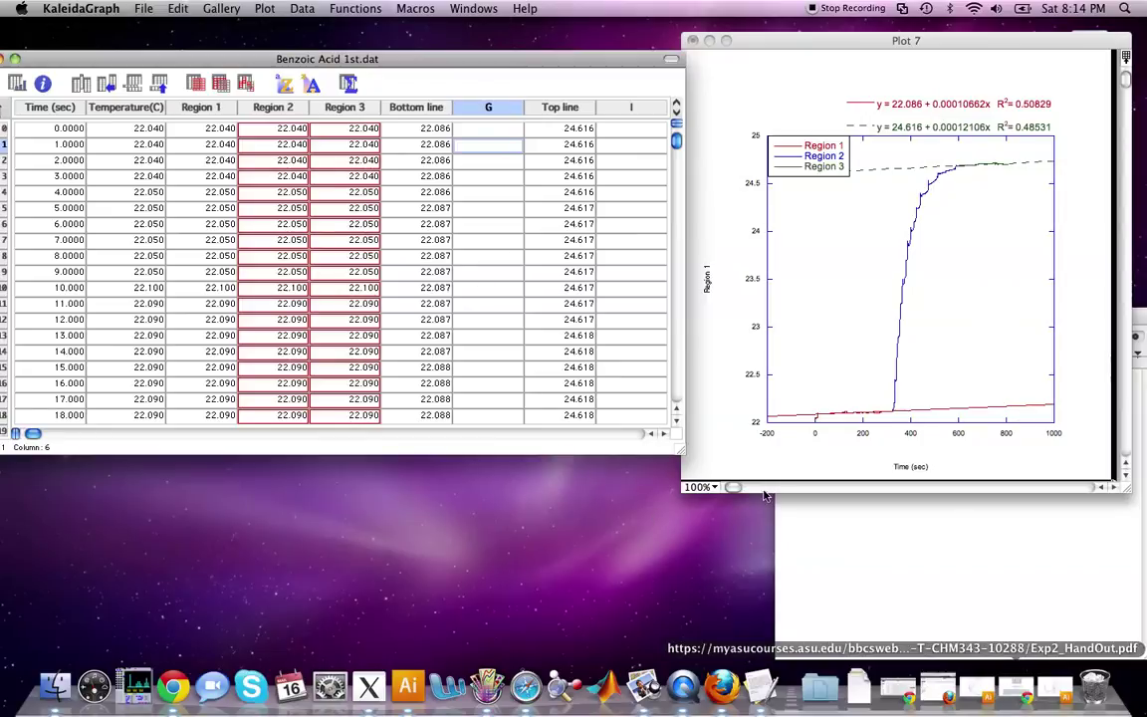
left_click(434, 130)
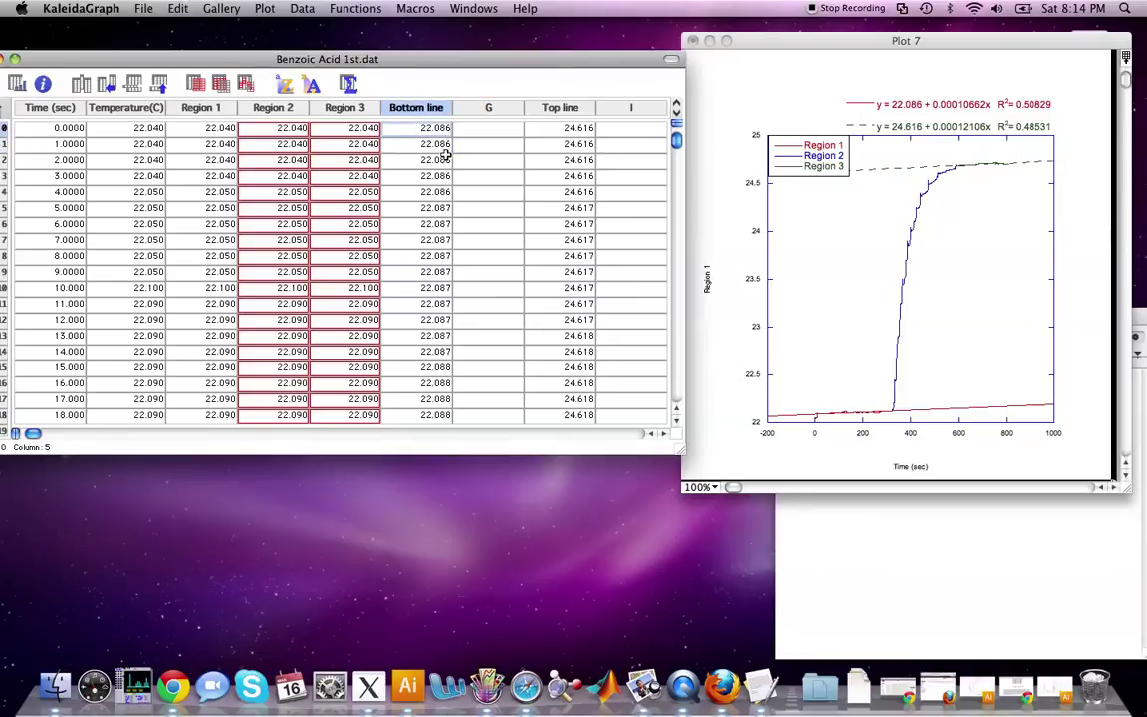
left_click_drag(422, 132, 516, 171)
Close Plot 7 without saving, and move and widen the data table window to show row numbers through column J.
left_click_drag(542, 60, 574, 28)
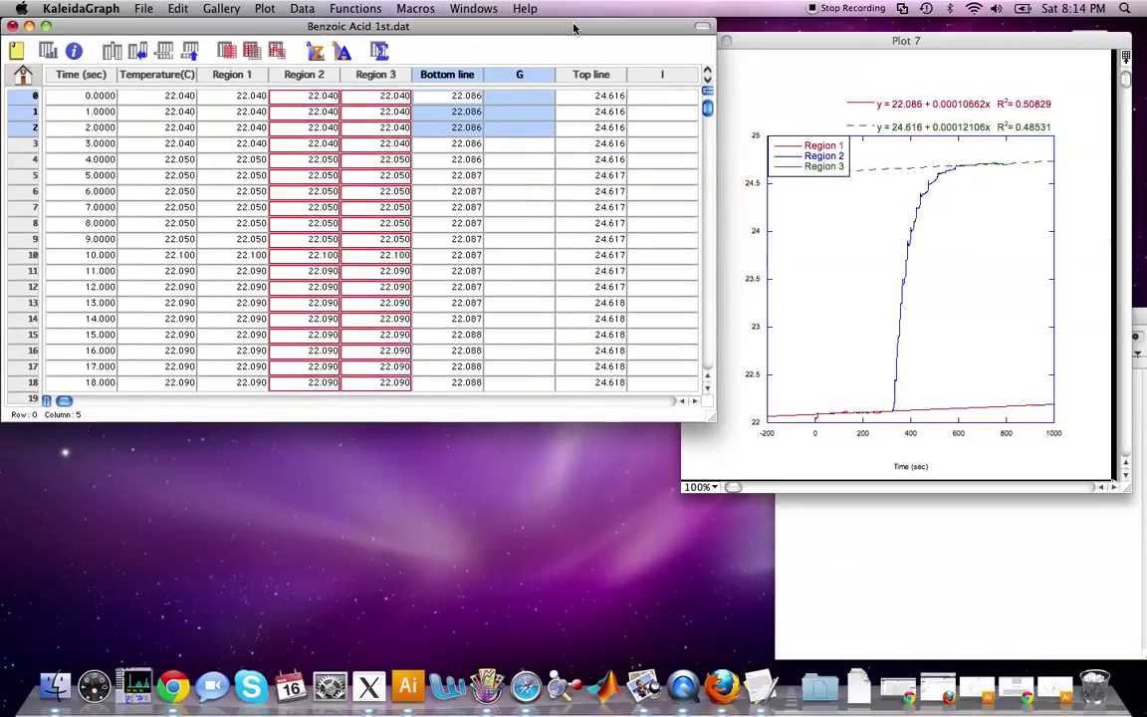
left_click(587, 111)
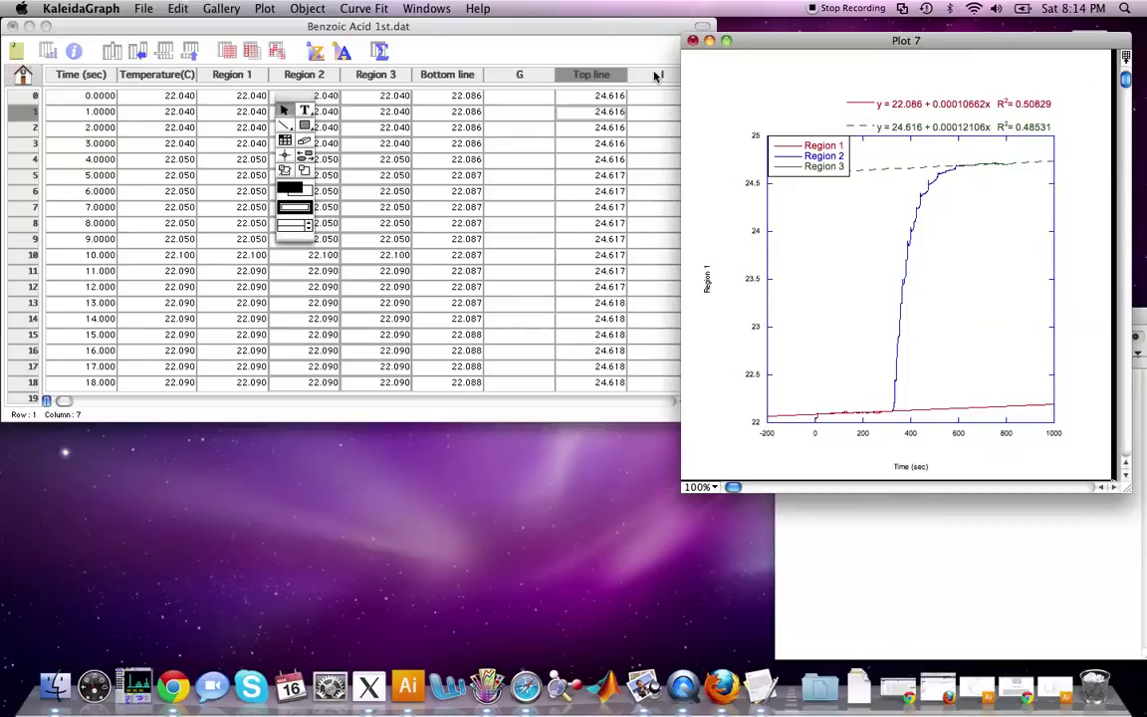
left_click(631, 48)
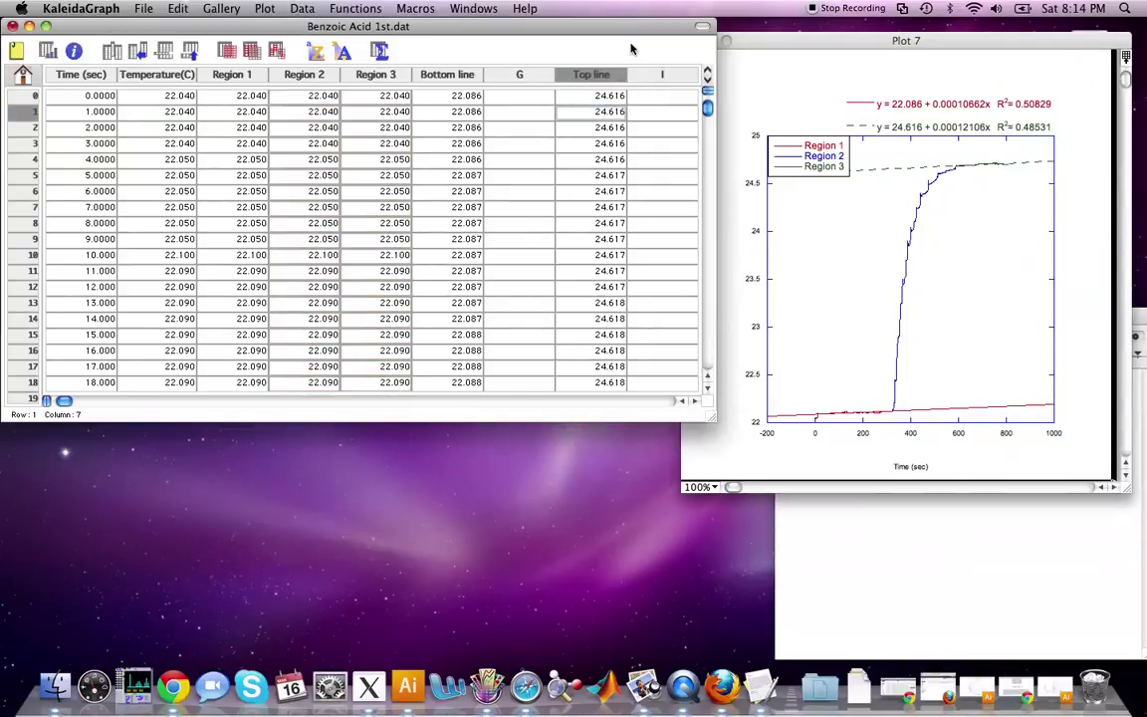
left_click(693, 40)
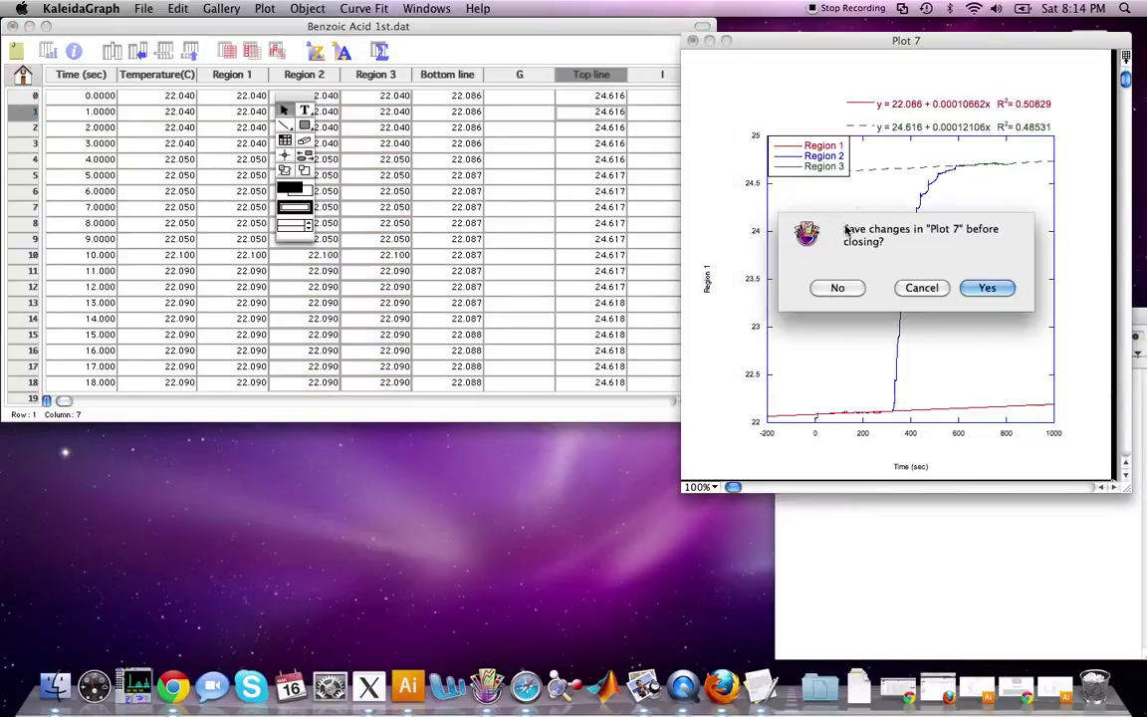
left_click(838, 292)
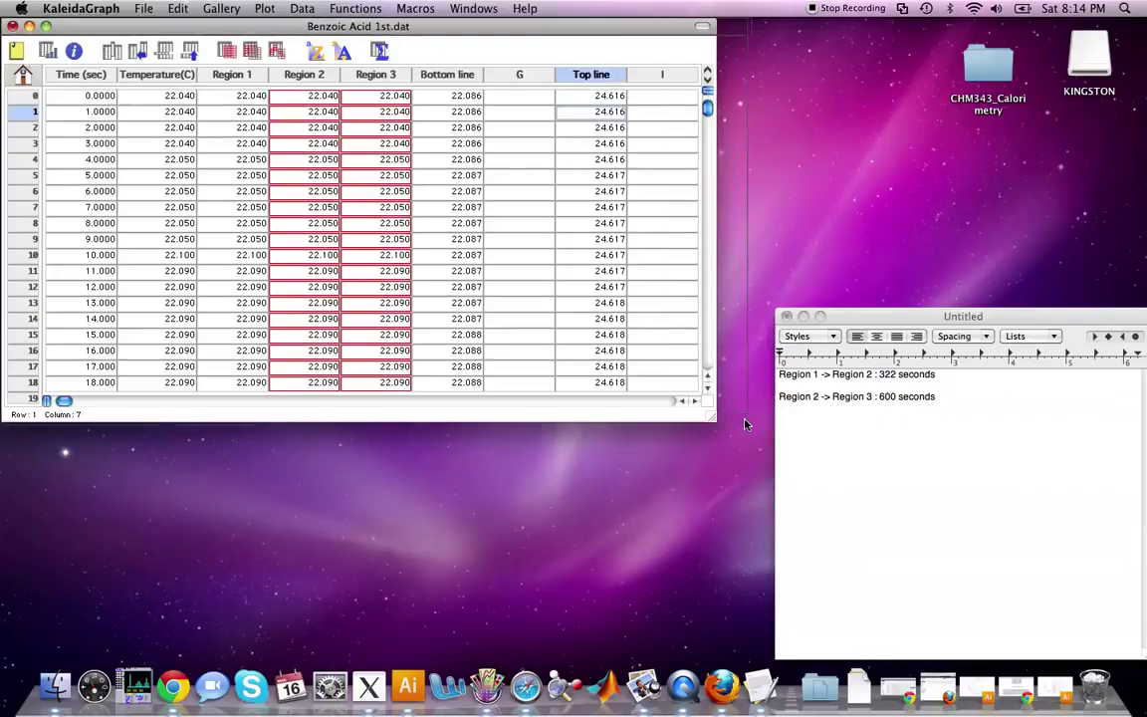
left_click_drag(779, 421, 787, 419)
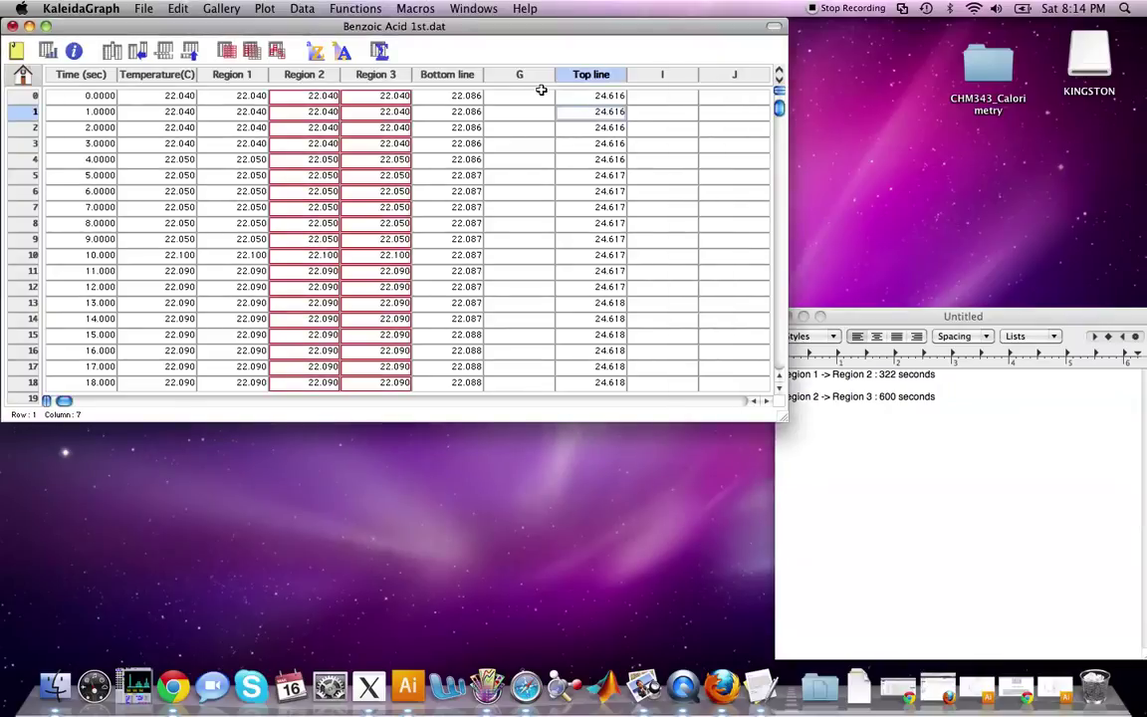
Mask the cells of columns Bottom line through I in rows 0 to 322 and from row 601 to the end.
left_click_drag(448, 94, 681, 208)
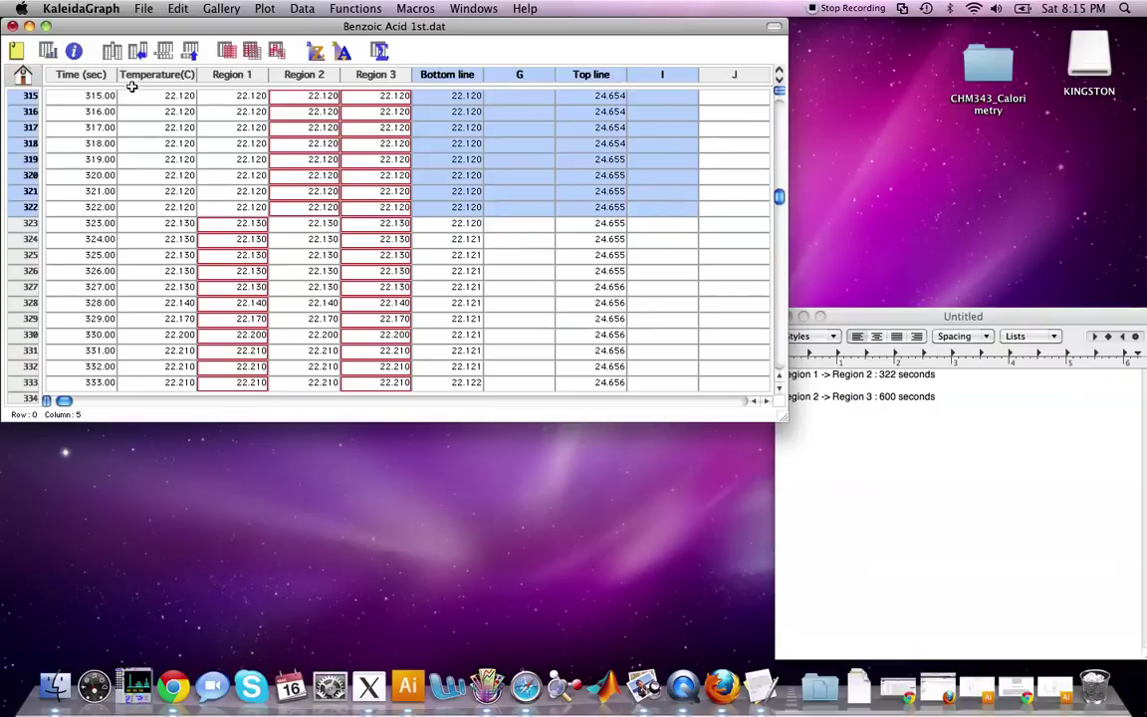
scroll(448, 230, "down", 10)
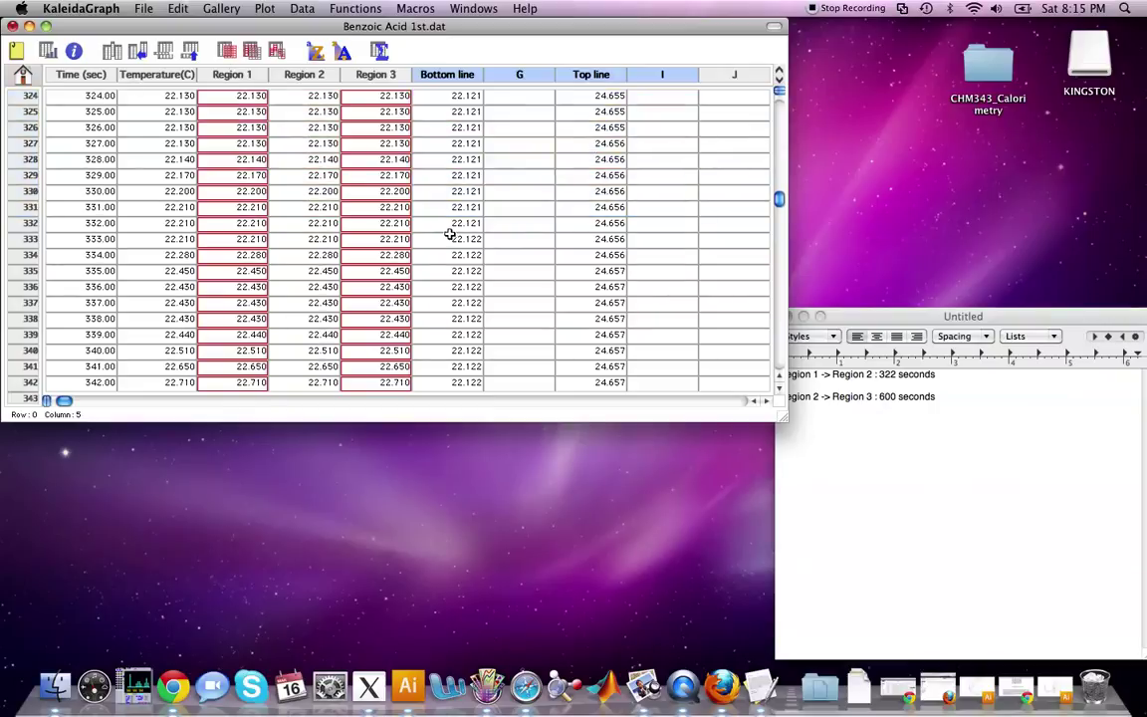
scroll(450, 230, "down", 20)
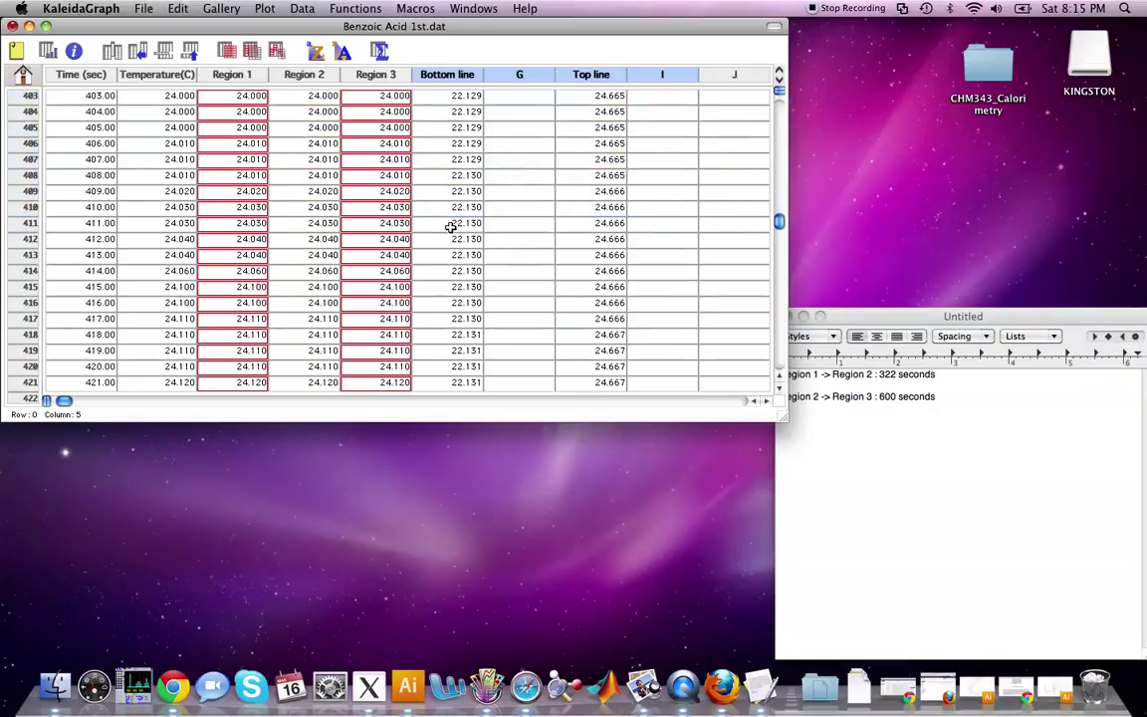
scroll(450, 228, "down", 20)
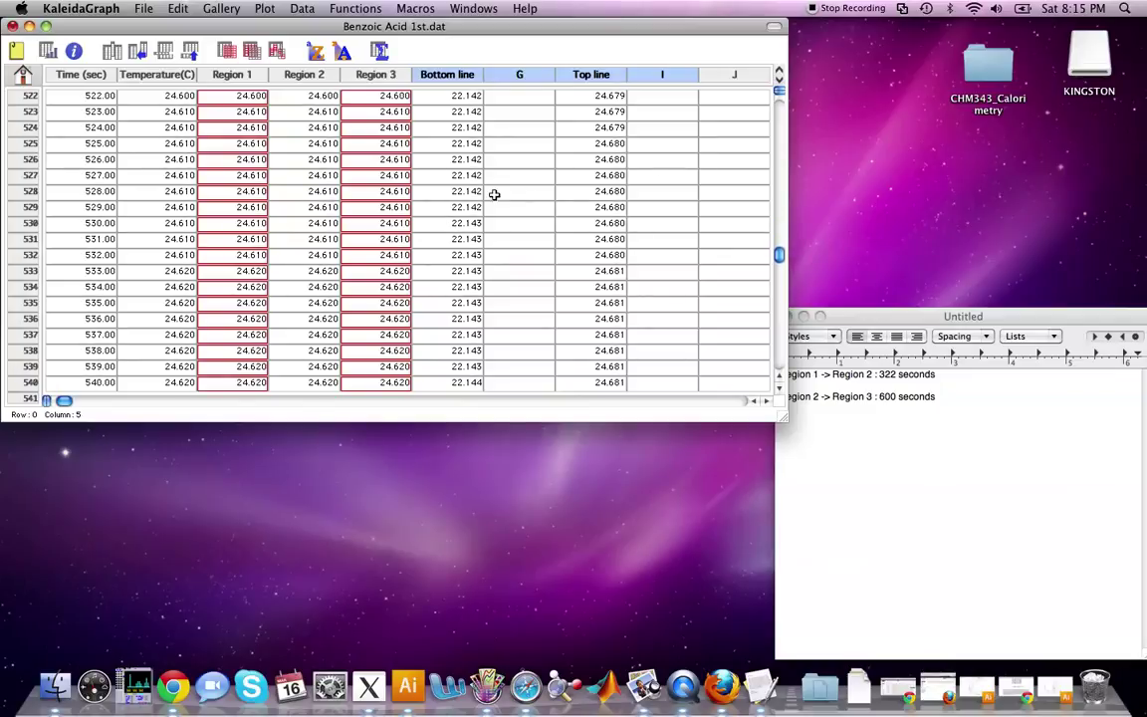
scroll(542, 220, "down", 20)
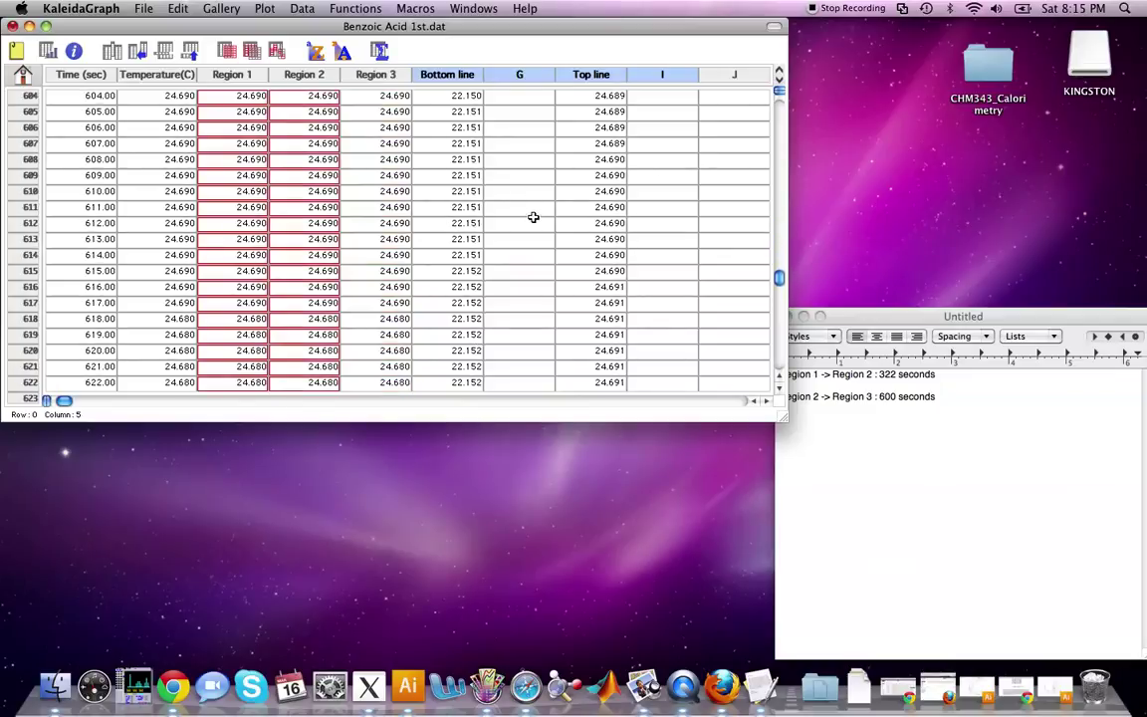
scroll(528, 215, "up", 3)
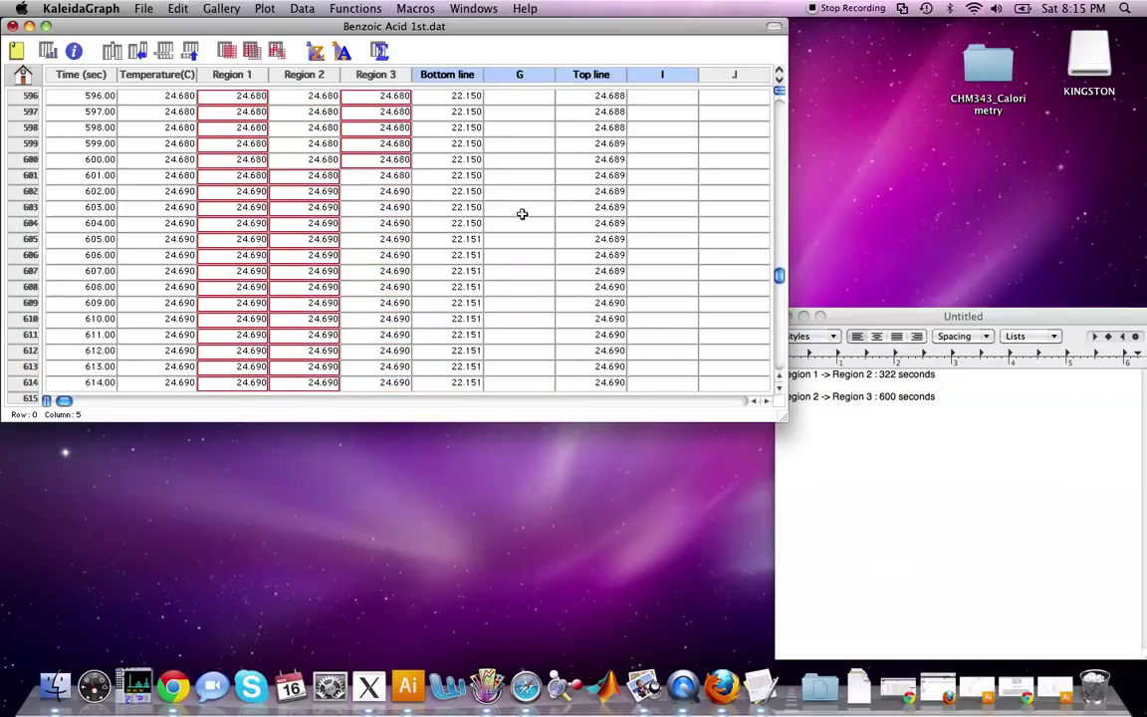
left_click(434, 191)
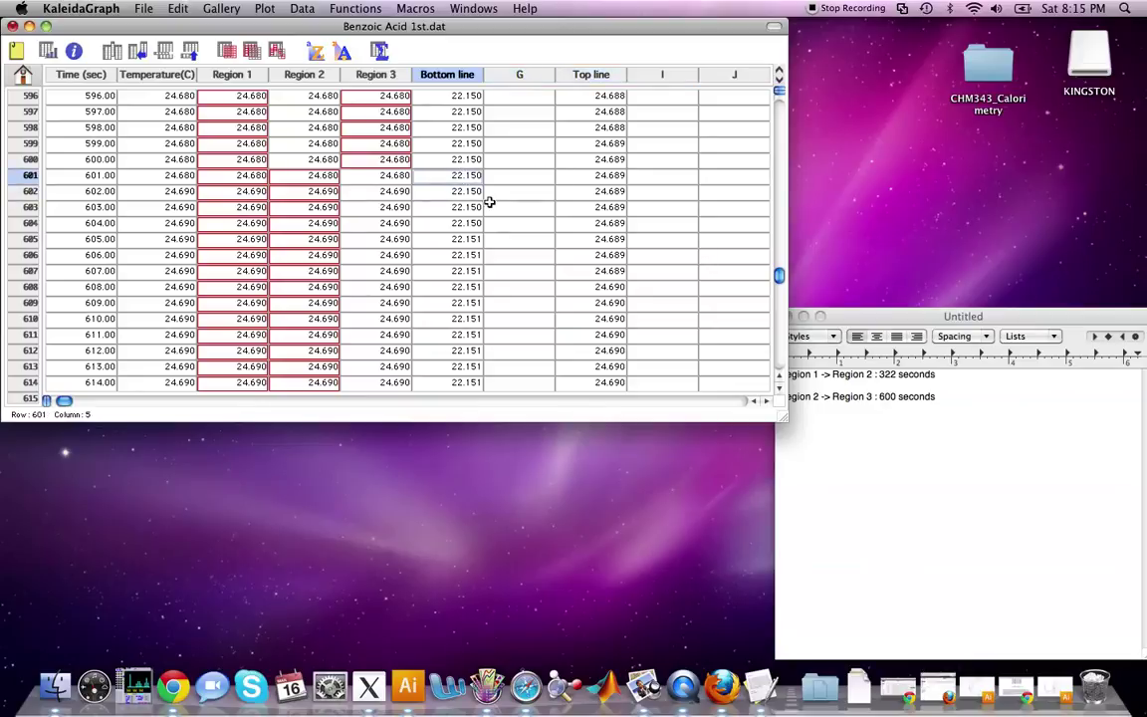
left_click_drag(466, 175, 666, 518)
left_click(225, 55)
left_click_drag(779, 359, 789, 202)
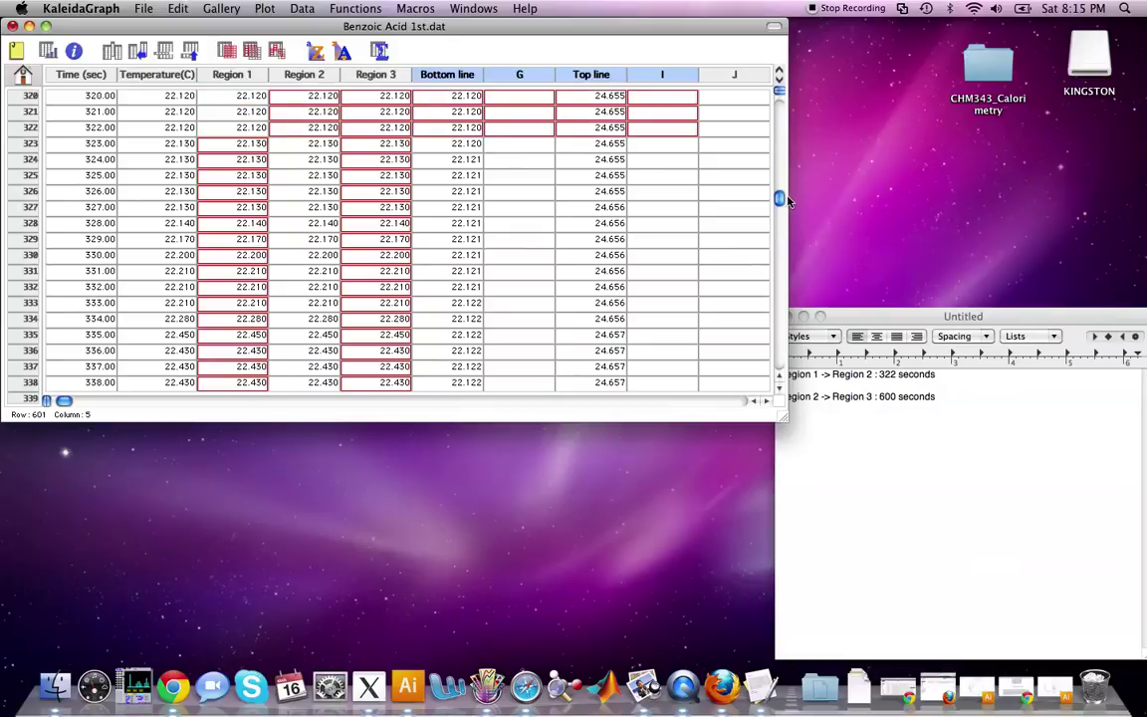
Switch to the Region 2 diagram in Illustrator and draw vertical hatch lines from the black curve down past the blue line.
left_click(577, 182)
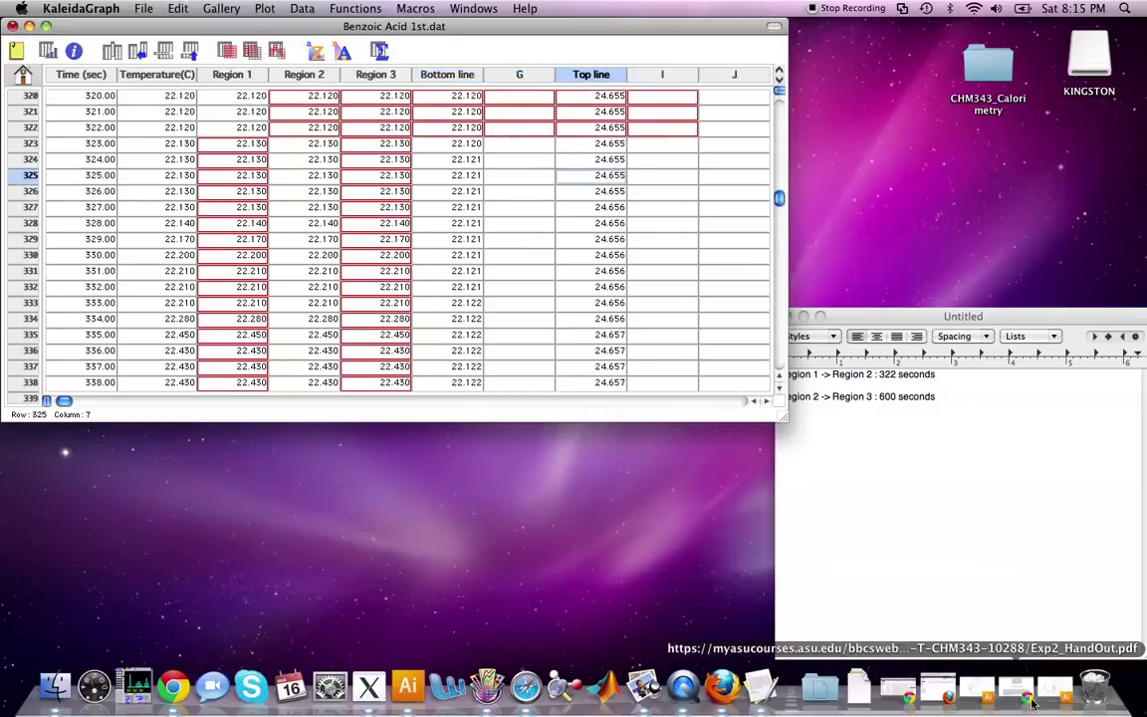
left_click(984, 694)
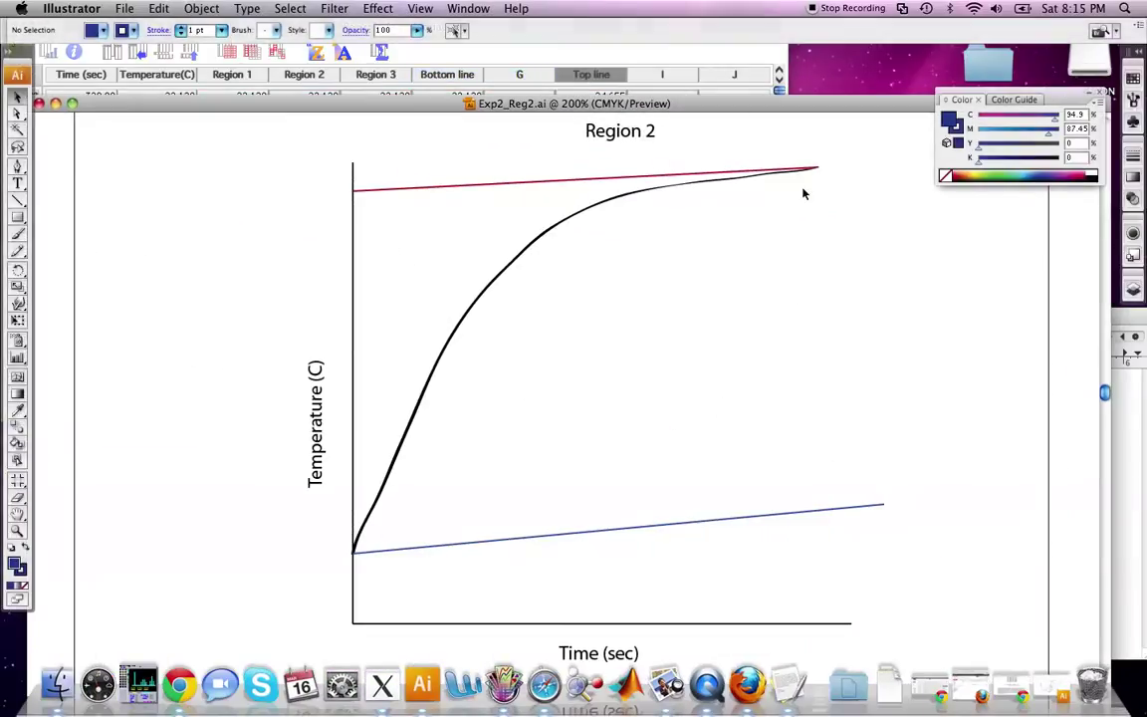
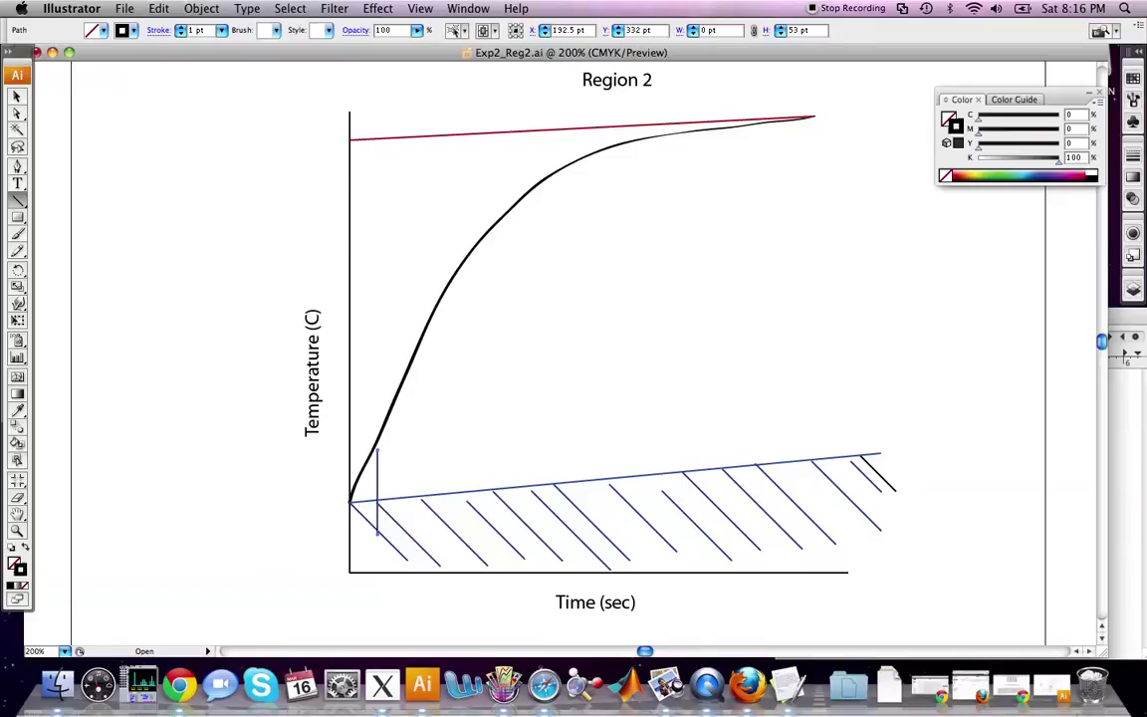
left_click_drag(396, 538, 396, 410)
left_click_drag(421, 358, 421, 553)
left_click_drag(441, 319, 442, 551)
left_click_drag(471, 272, 471, 561)
left_click_drag(492, 237, 493, 550)
left_click_drag(526, 209, 525, 550)
left_click_drag(549, 179, 548, 530)
left_click_drag(573, 171, 573, 546)
left_click_drag(598, 155, 598, 551)
left_click_drag(624, 143, 623, 545)
left_click_drag(651, 142, 650, 585)
mouse_move(678, 141)
left_mouse_down()
mouse_move(678, 529)
mouse_move(702, 409)
mouse_move(702, 543)
left_mouse_up()
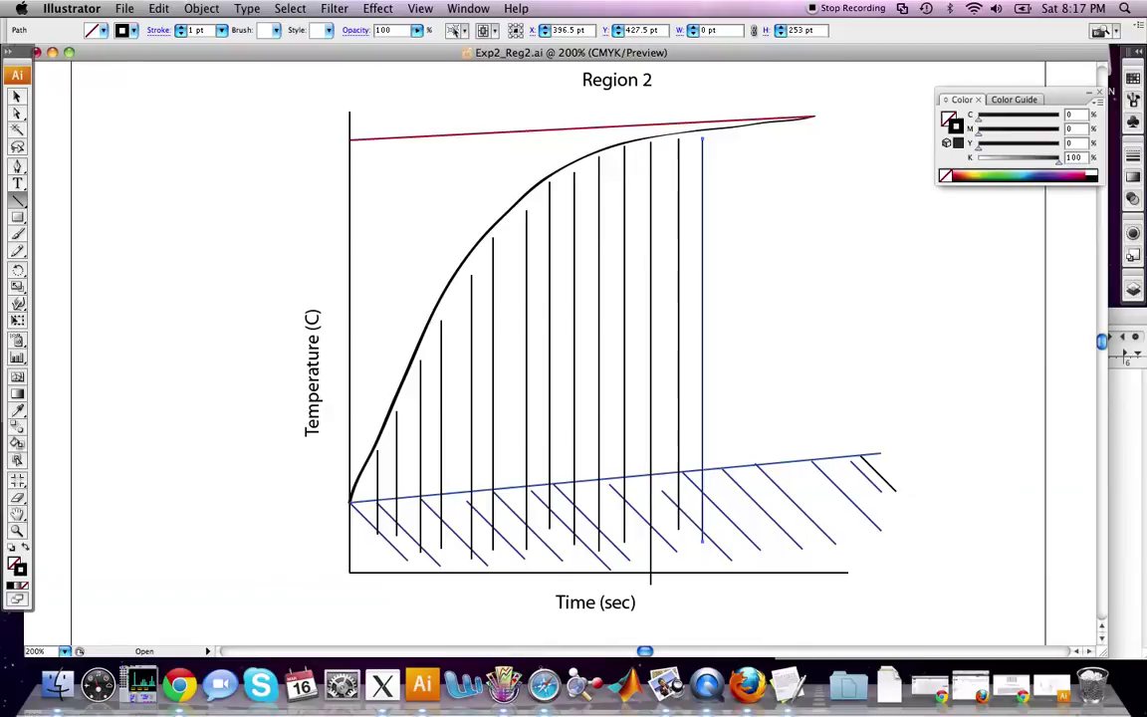
Switch back to KaleidaGraph and move the Benzoic Acid 1st.dat window over the diagram, with row 323 of column G selected.
left_click(505, 685)
left_click(533, 146)
left_click_drag(409, 26, 468, 44)
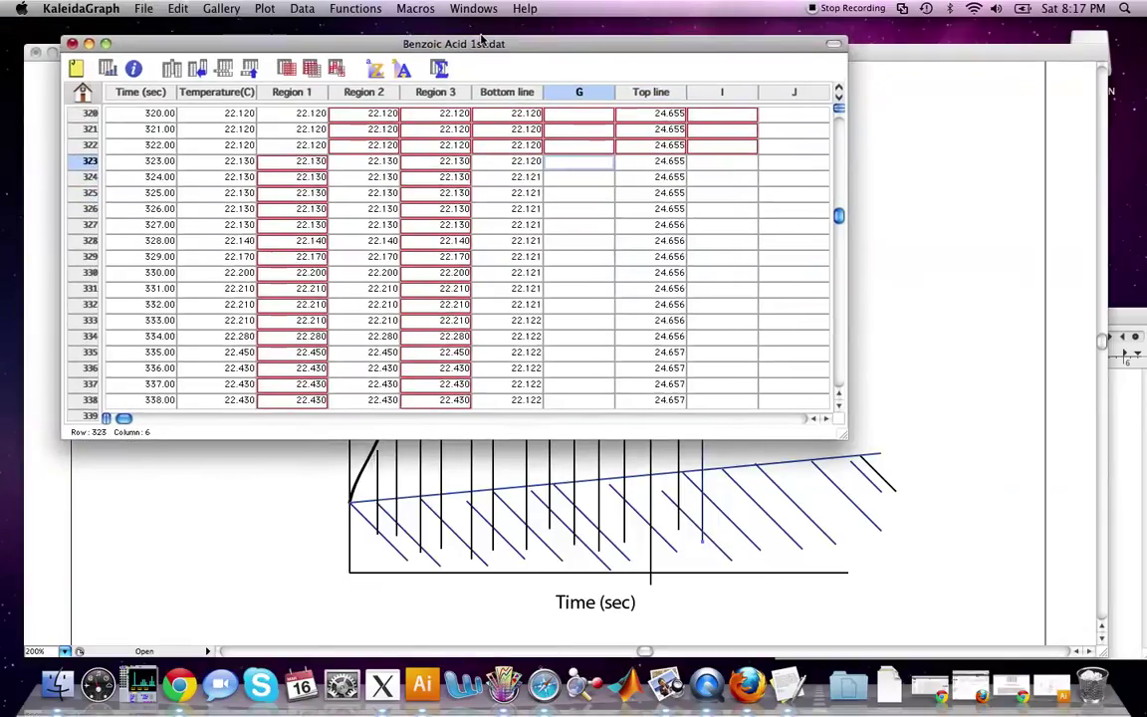
left_click(418, 8)
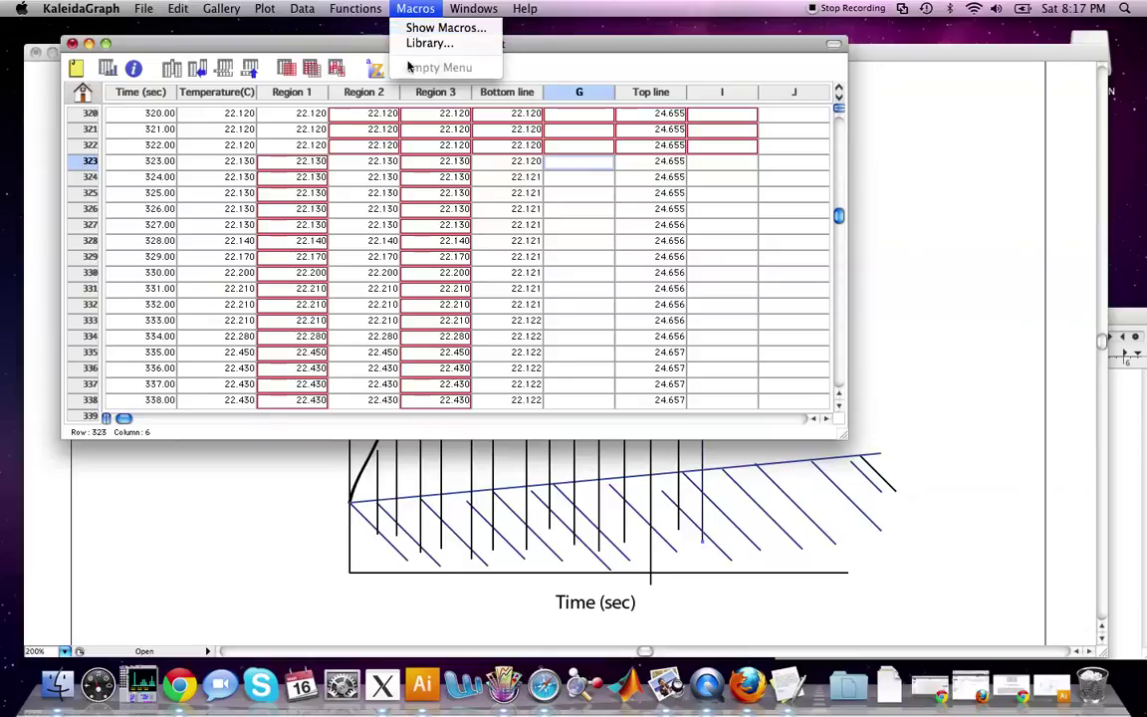
left_click(413, 7)
left_click(411, 8)
left_click(406, 8)
left_click(404, 9)
Start appending macros and browse from Applications to the Examples folder of KaleidaGraph 4.0, widening the file dialog.
mouse_move(139, 7)
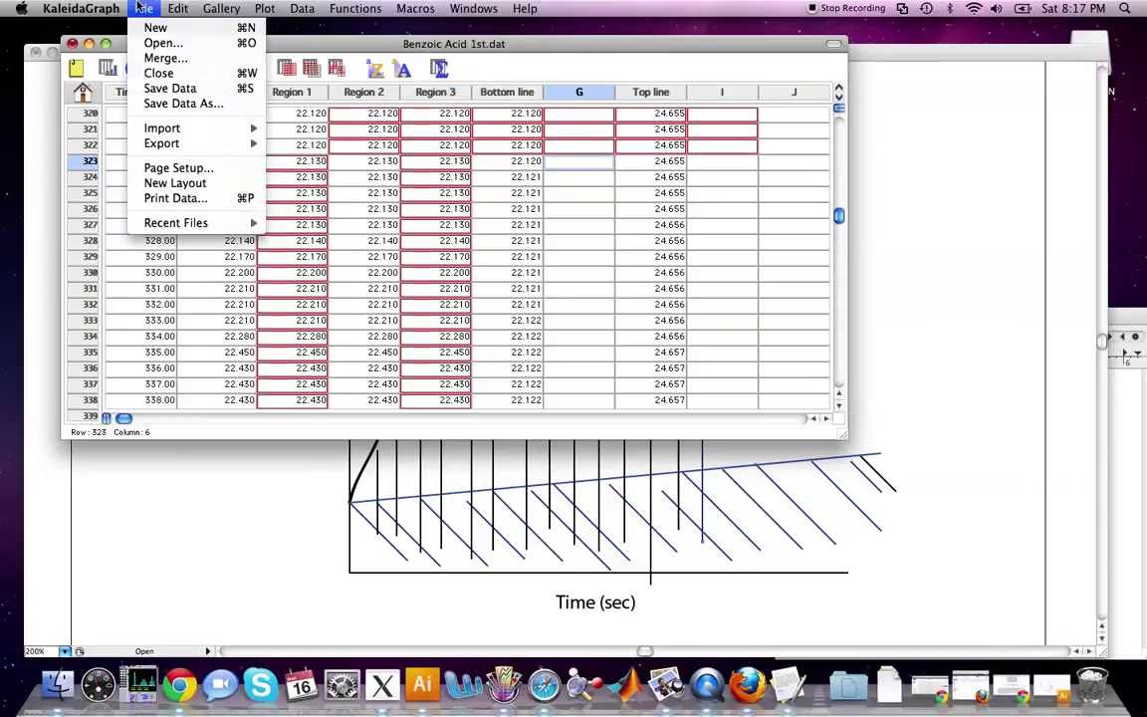
mouse_move(189, 131)
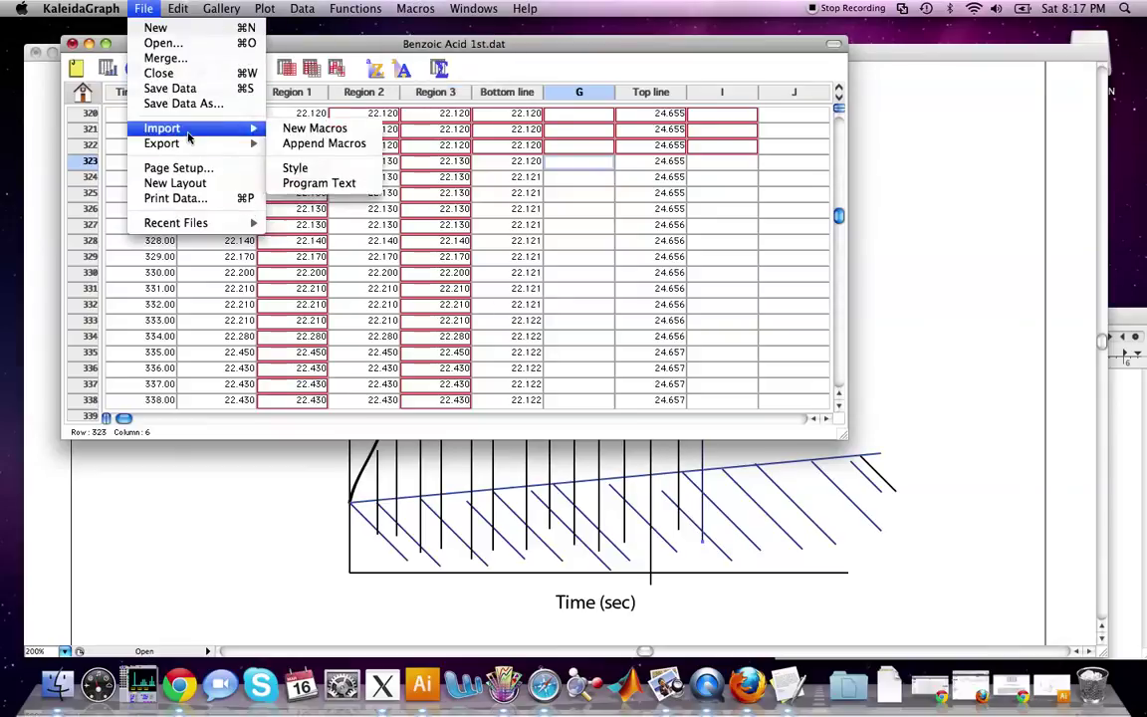
left_click(356, 145)
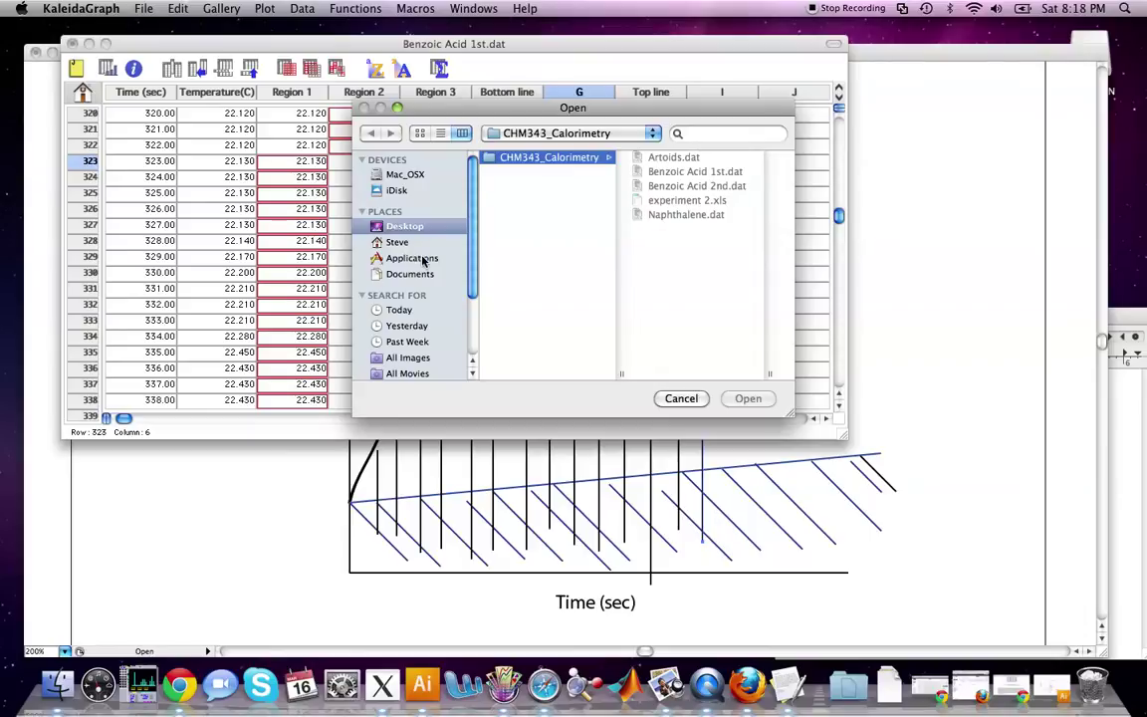
left_click(423, 261)
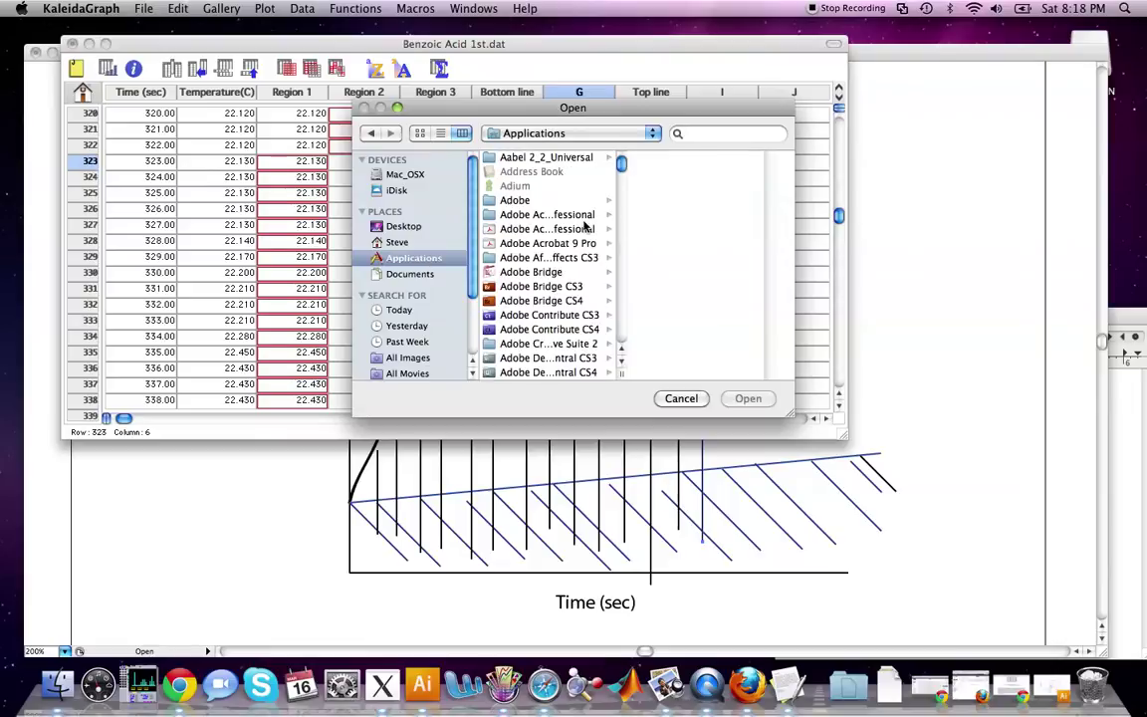
scroll(543, 271, "down", 8)
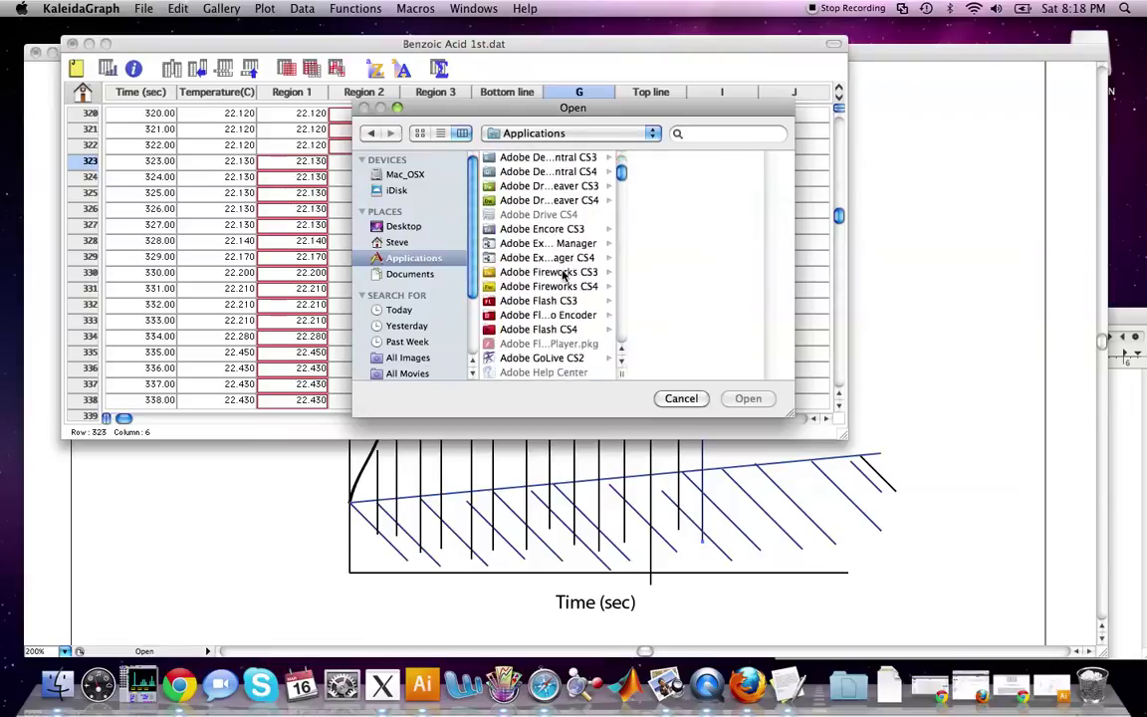
scroll(563, 275, "down", 12)
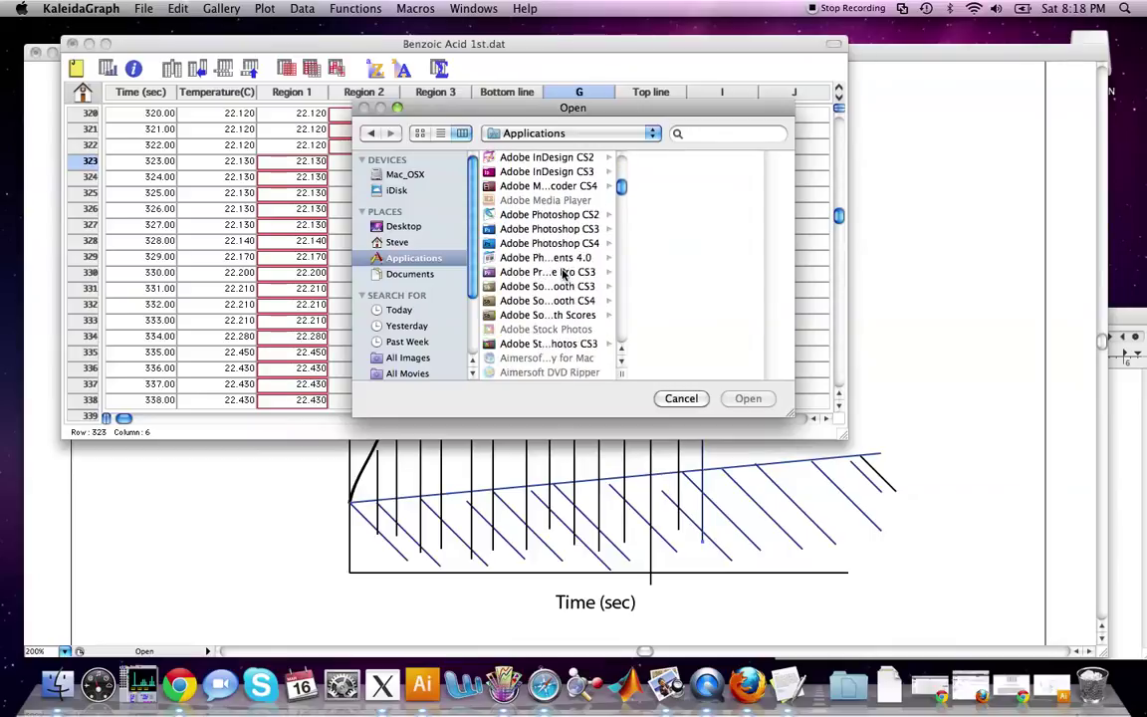
left_click_drag(628, 202, 629, 266)
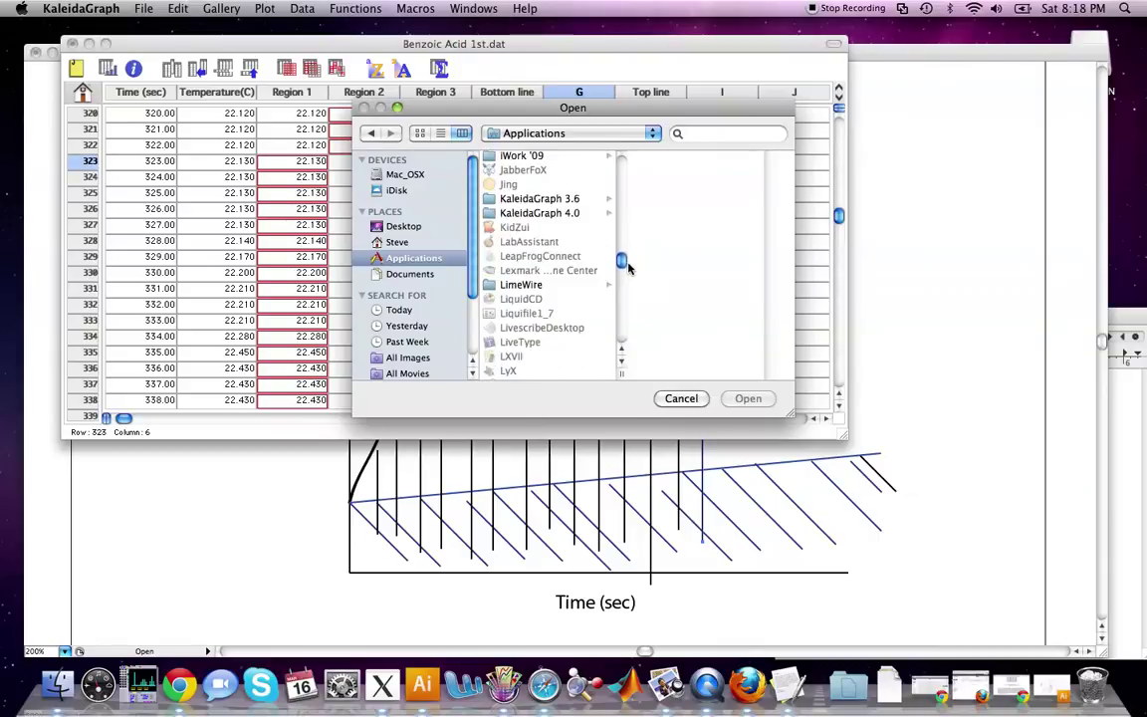
left_click(547, 213)
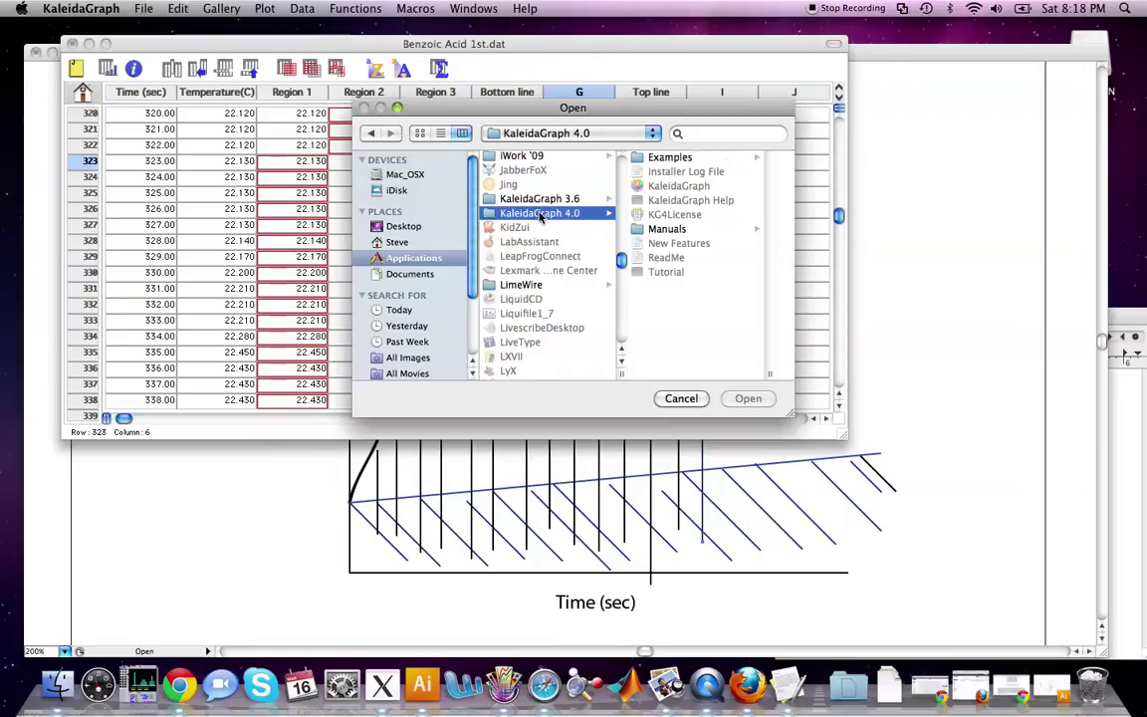
left_click(672, 157)
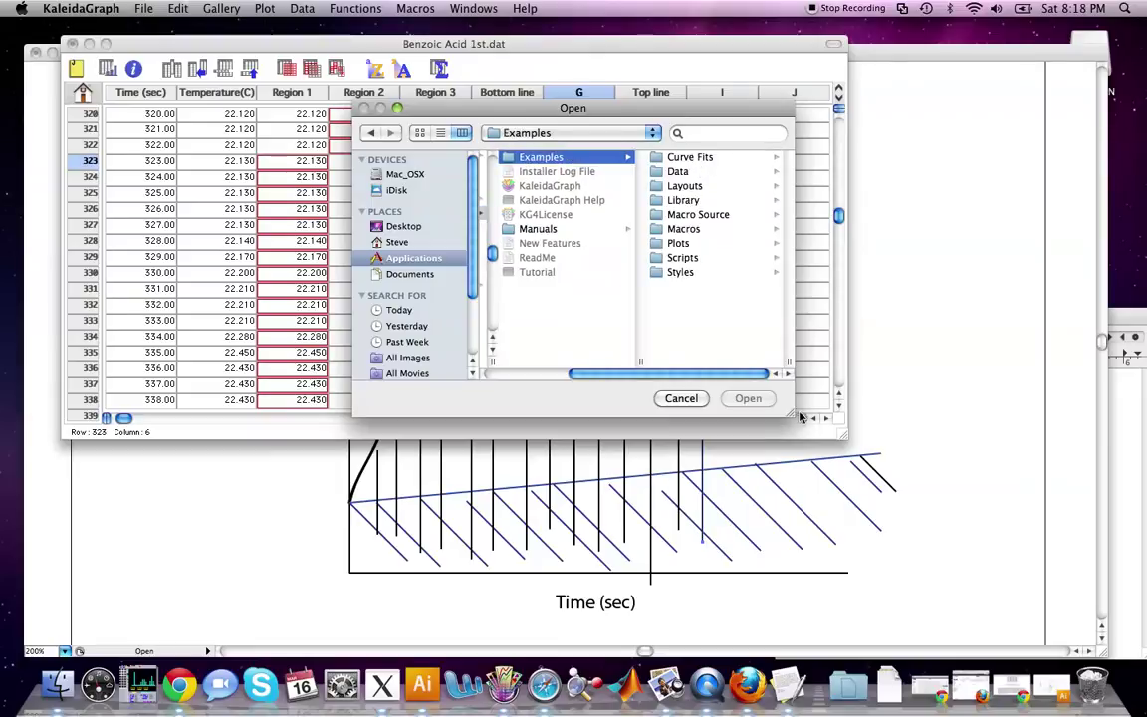
left_click_drag(790, 410, 916, 414)
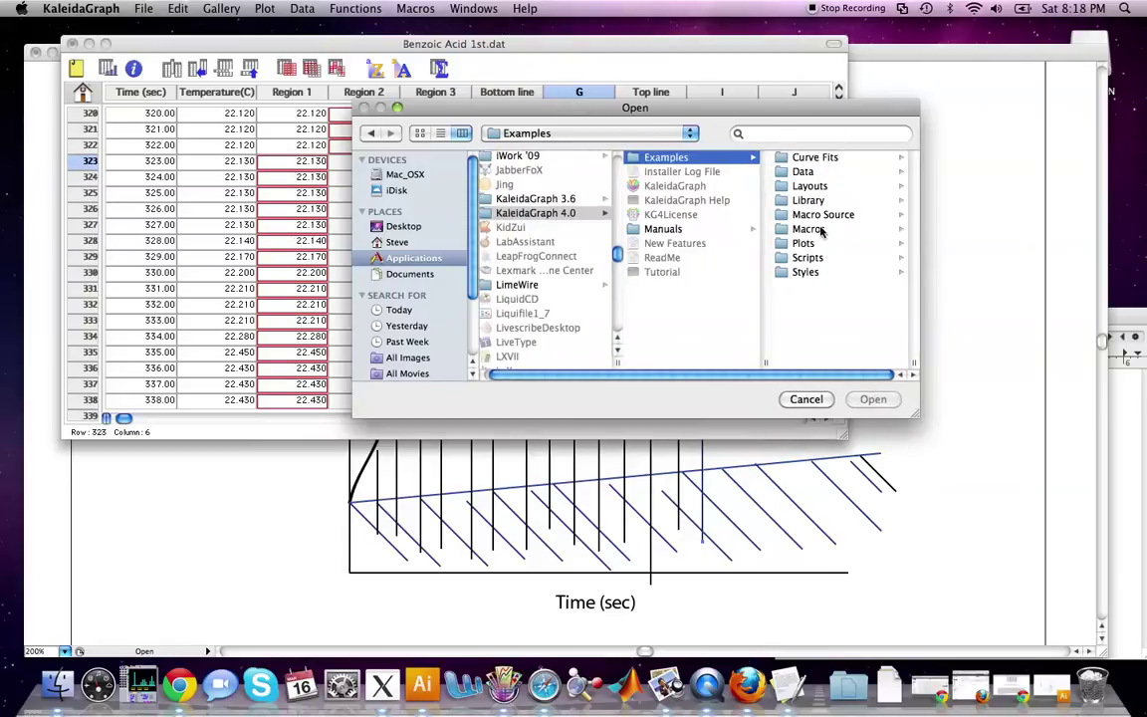
Append the macro file Default Macros.EQN from the Macros folder.
left_click(807, 230)
left_click(769, 171)
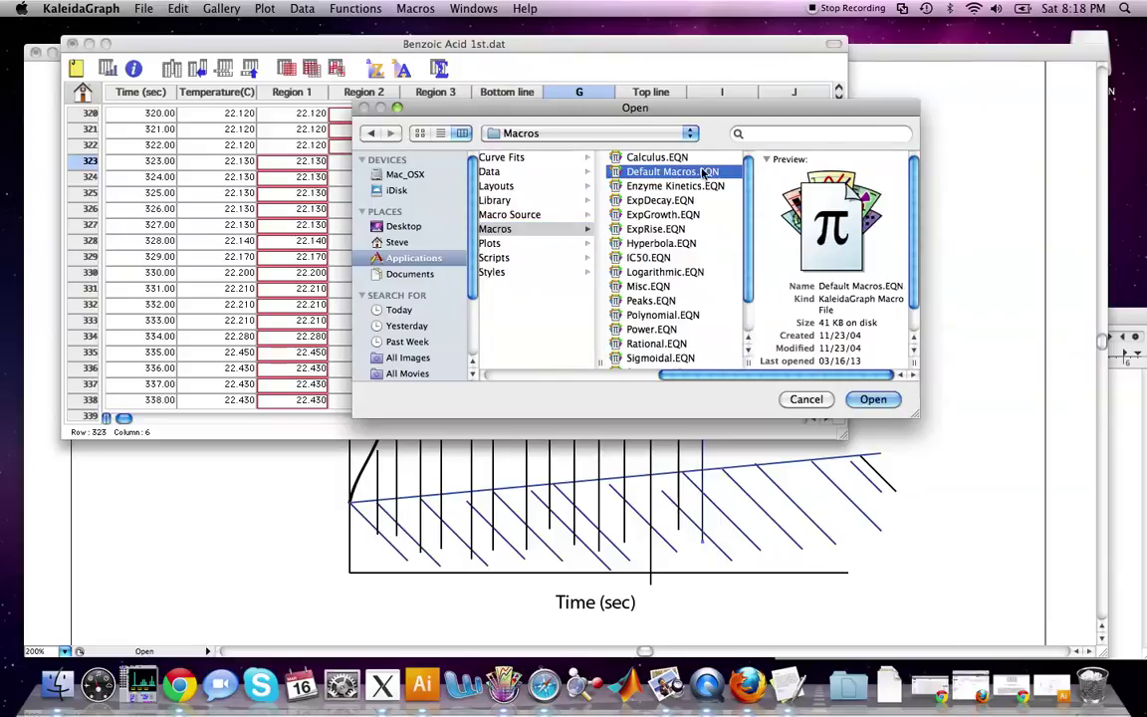
left_click(872, 399)
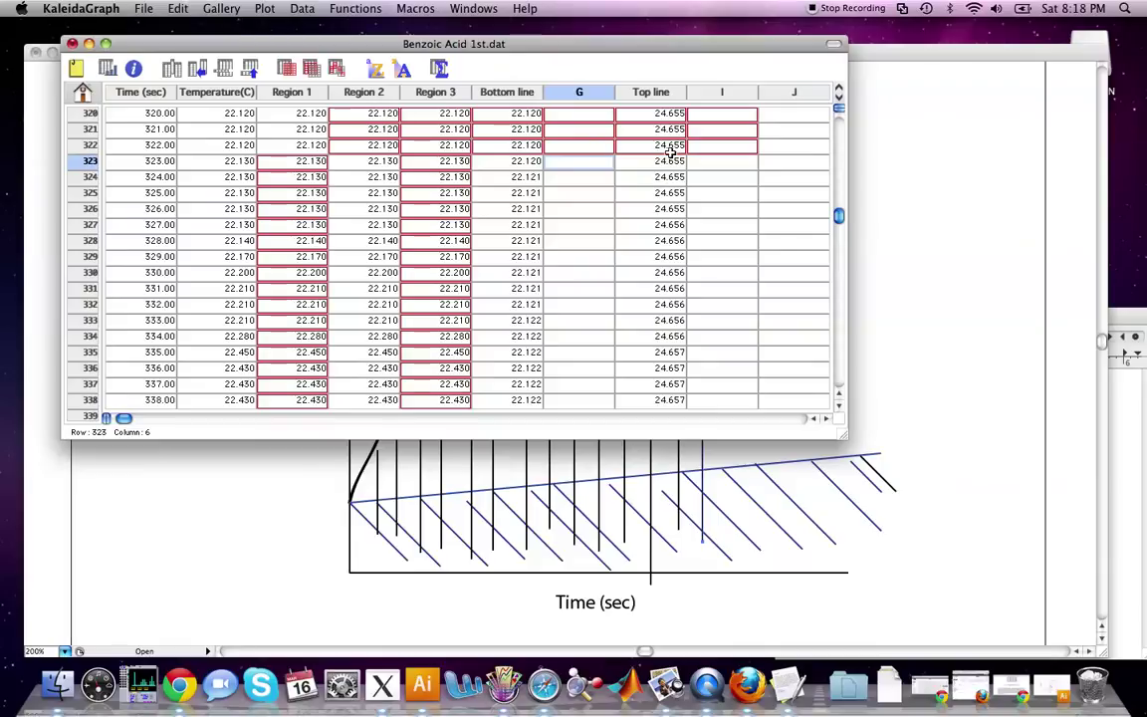
left_click(408, 9)
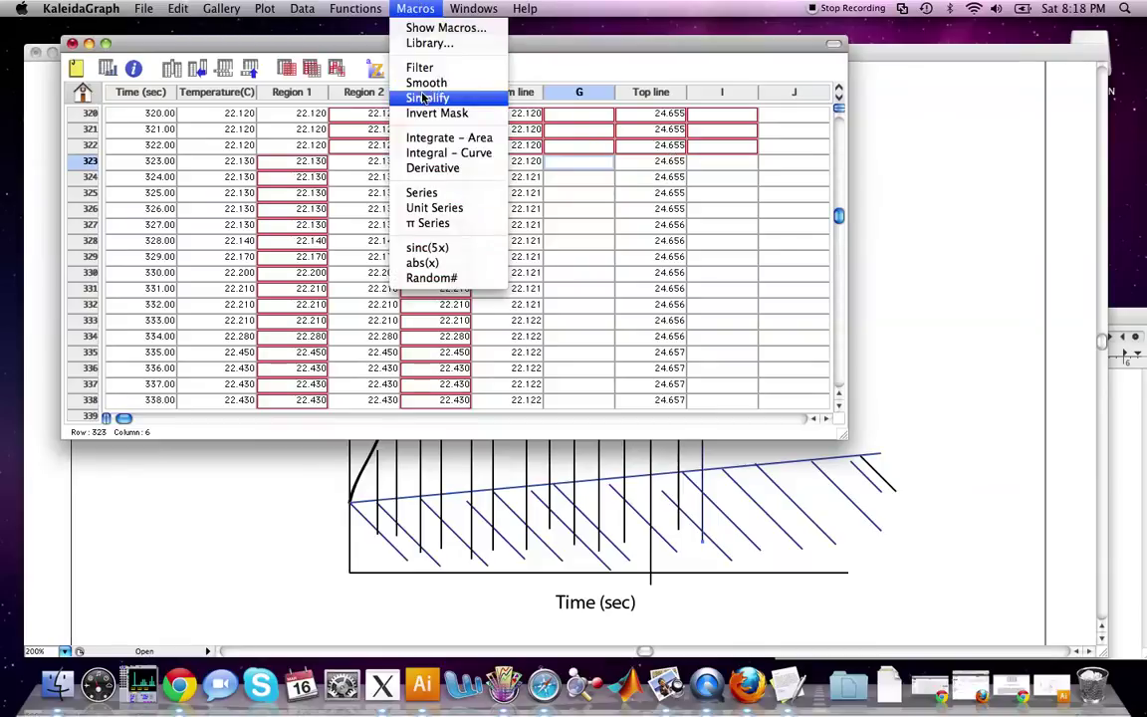
left_click(438, 9)
left_click(424, 9)
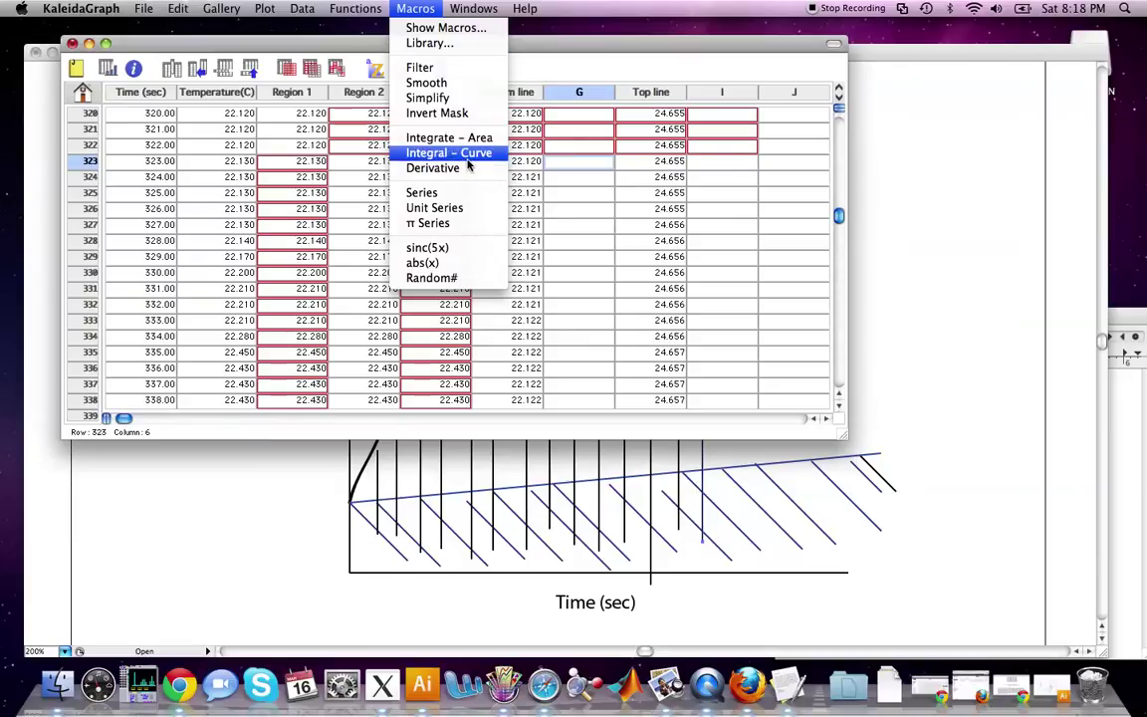
left_click(468, 159)
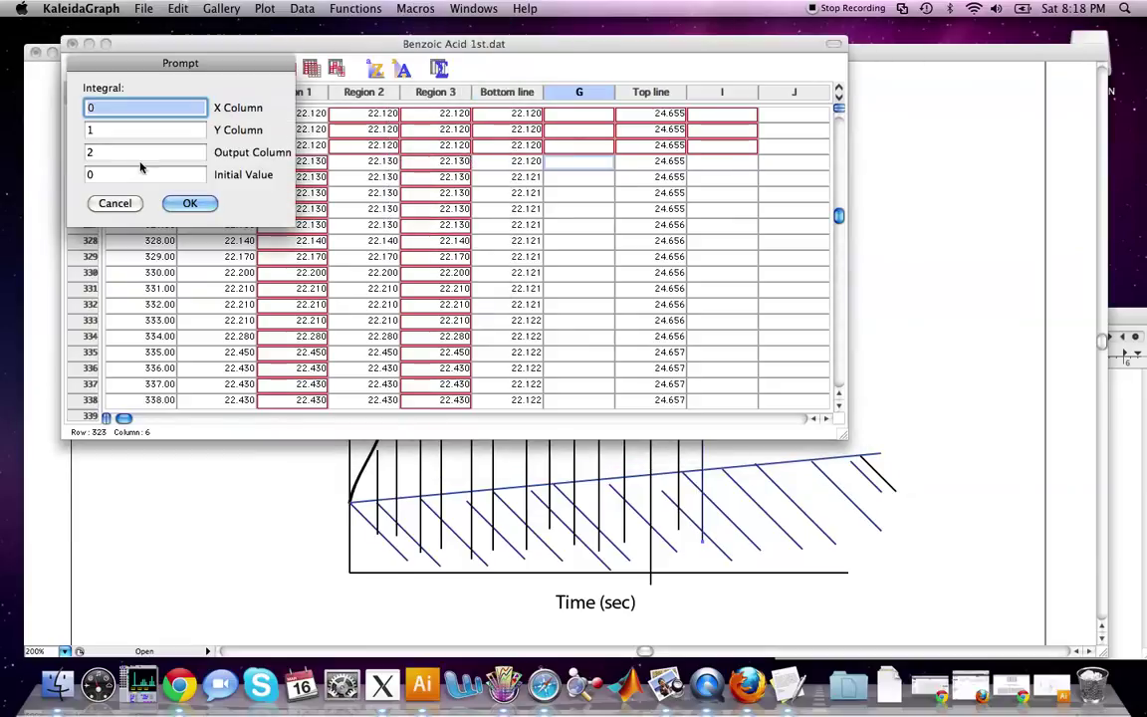
left_click_drag(185, 59, 966, 90)
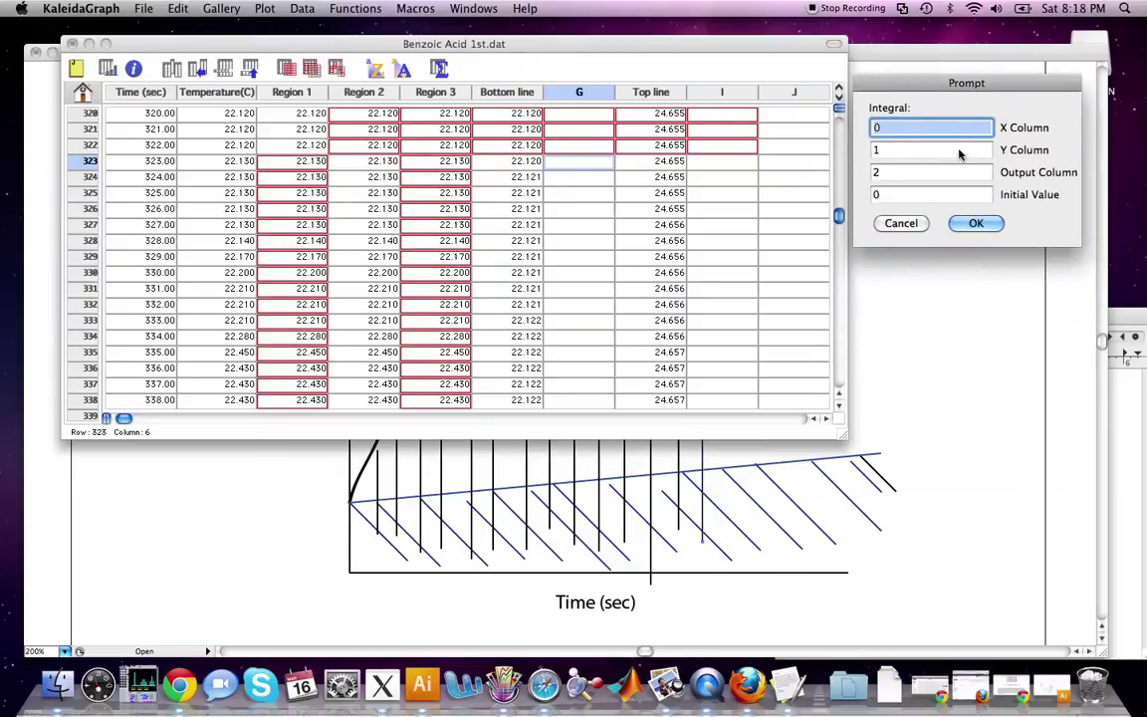
left_click(906, 173)
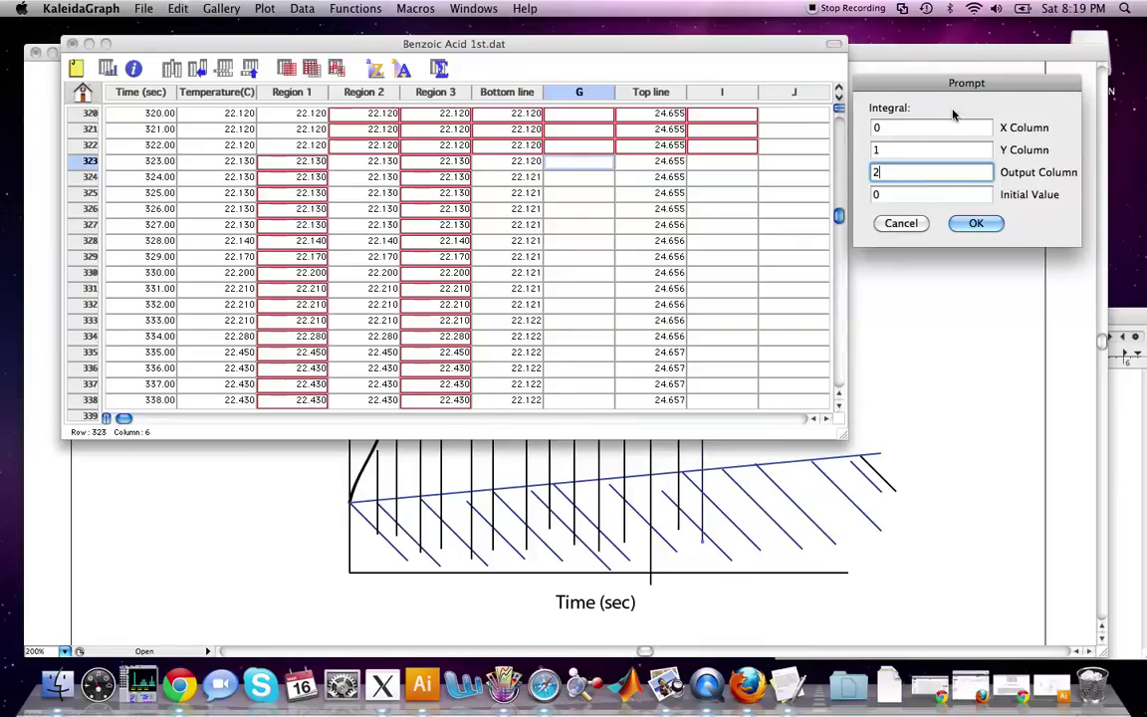
left_click(888, 194)
left_click(923, 169)
left_click(879, 229)
Integrate the Bottom line with the Integral - Curve macro, using X column 0, Y column 5, output column 6 and initial value 0.
left_click(149, 163)
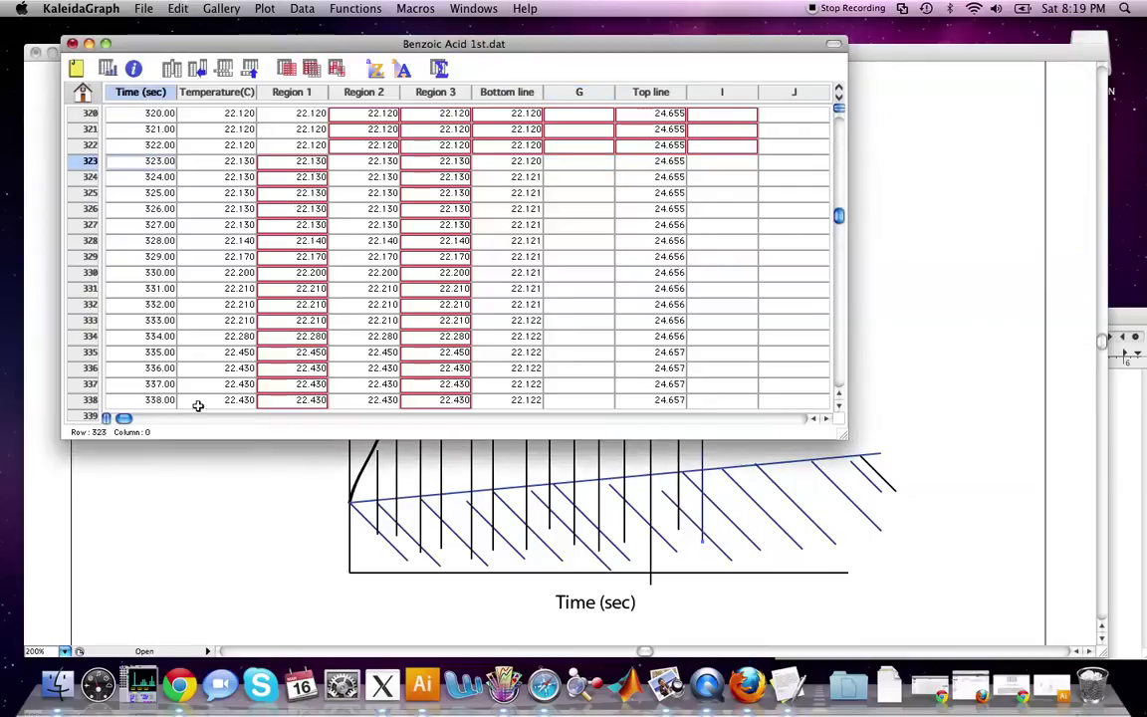
left_click(525, 162)
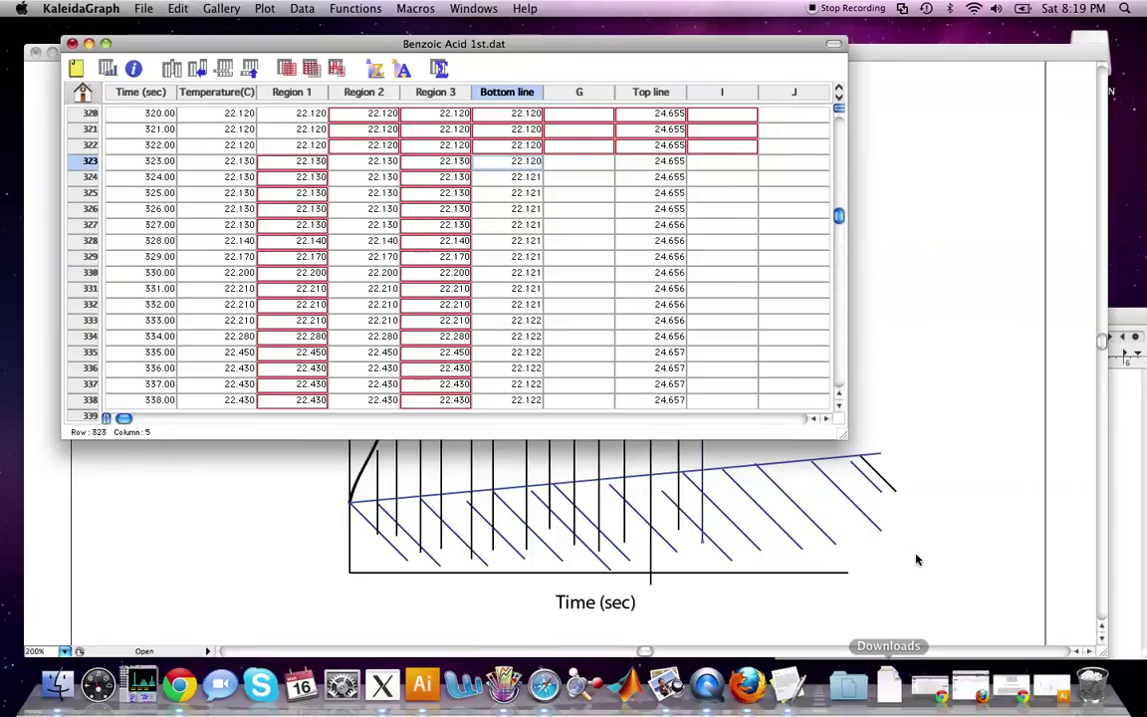
left_click(415, 8)
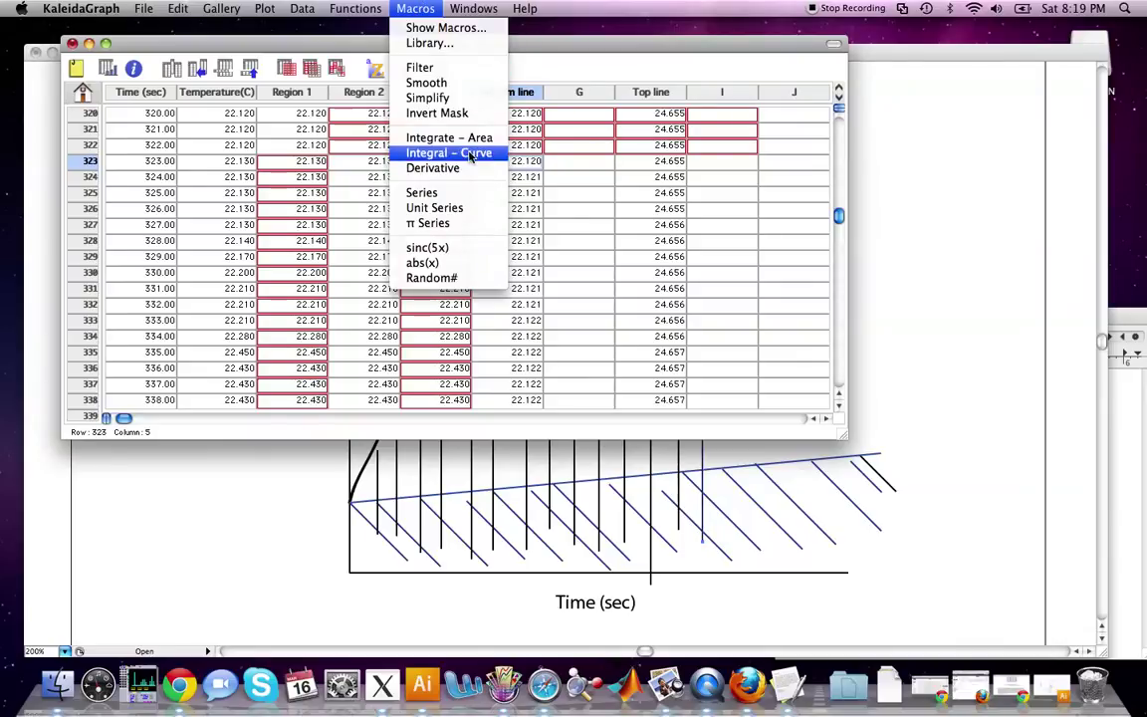
left_click(464, 153)
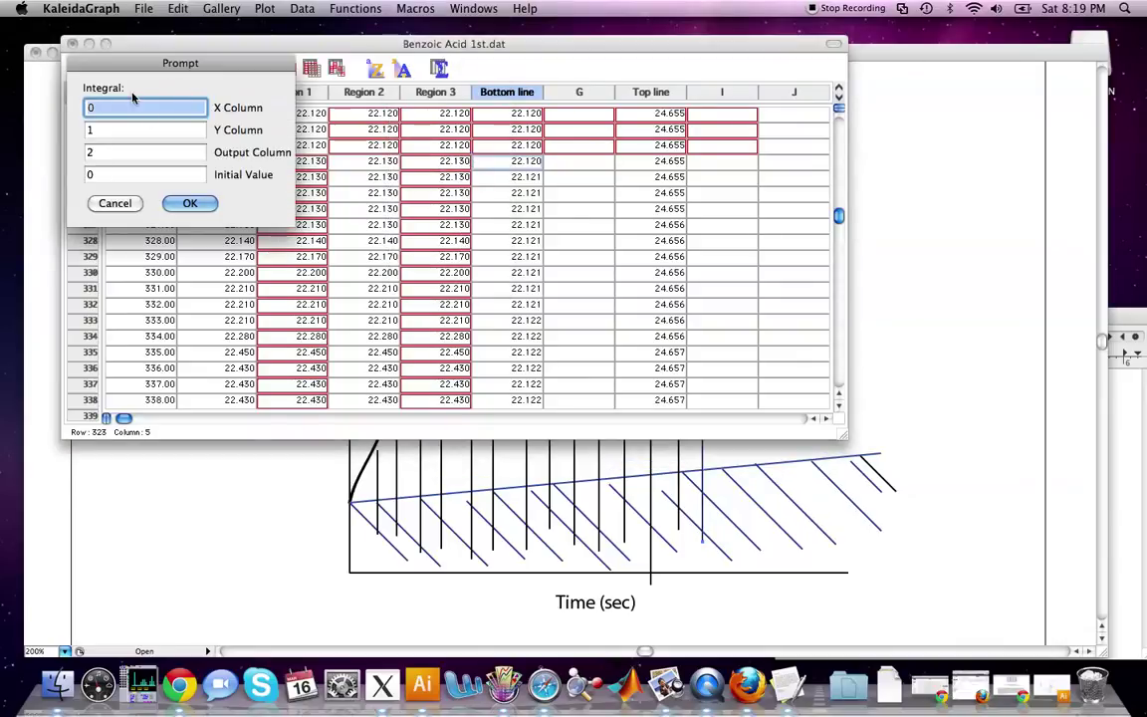
left_click(112, 130)
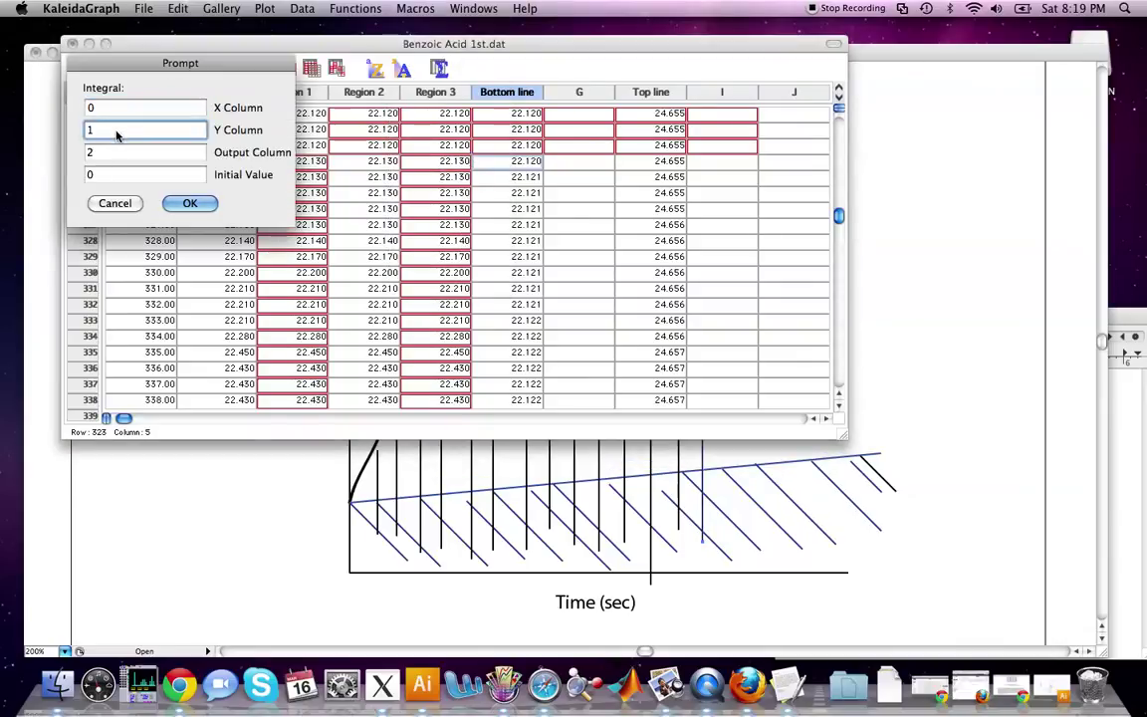
key("BackSpace")
type("5")
left_click(122, 155)
key("BackSpace")
type("6")
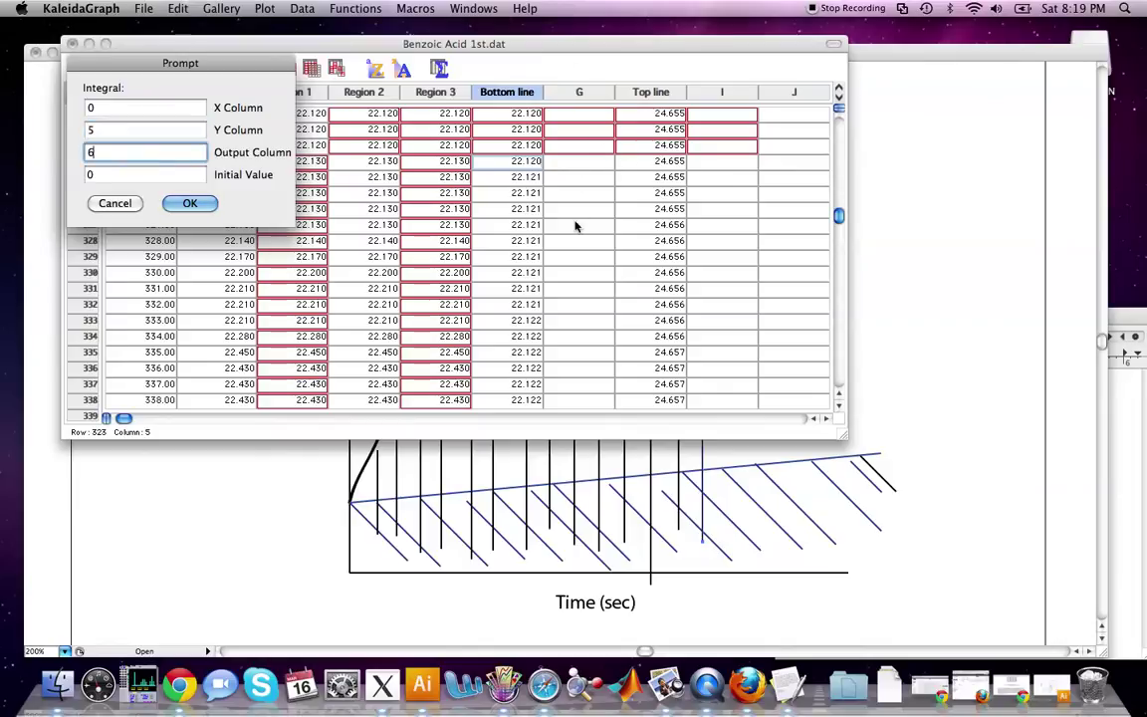
left_click(185, 203)
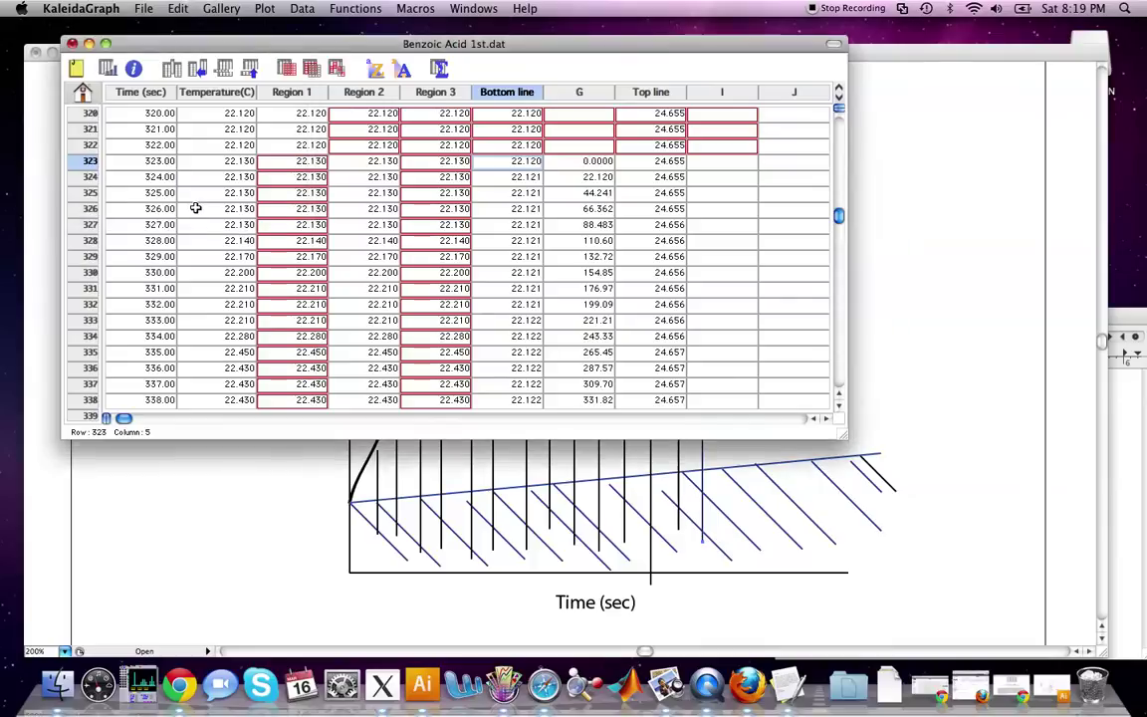
Rename column G as "Integral Bot" and column I as "Integral Top".
left_click(584, 93)
type("Inegral")
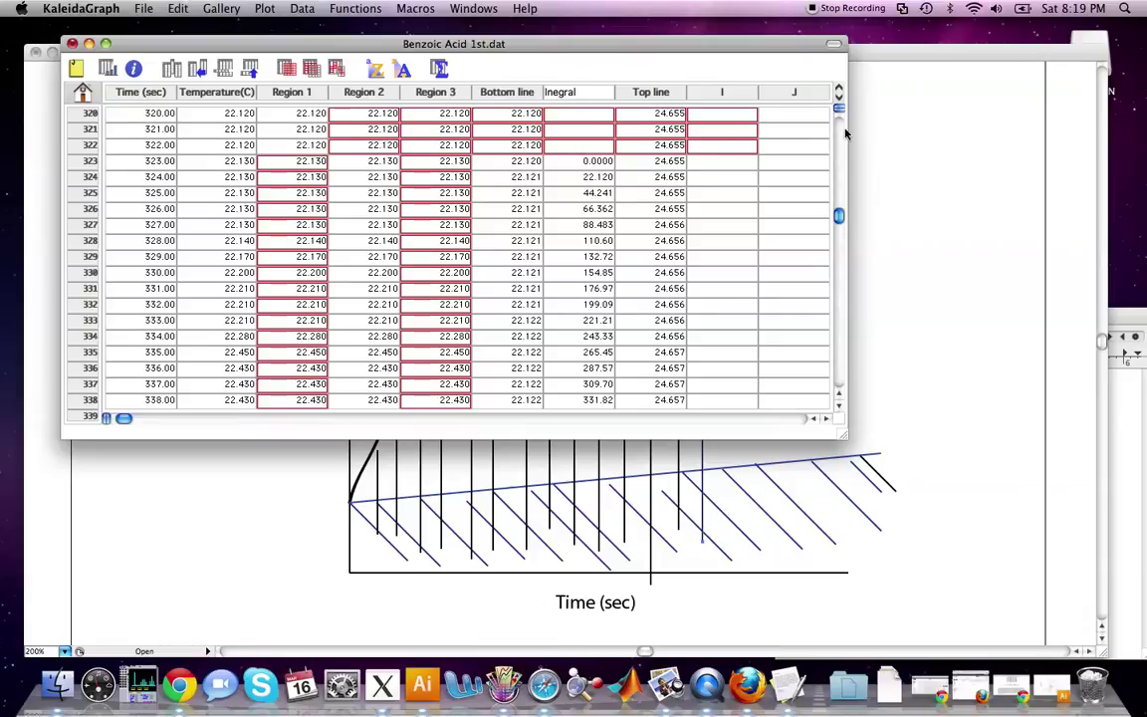
left_click(554, 92)
type("tegral Bot")
key("Return")
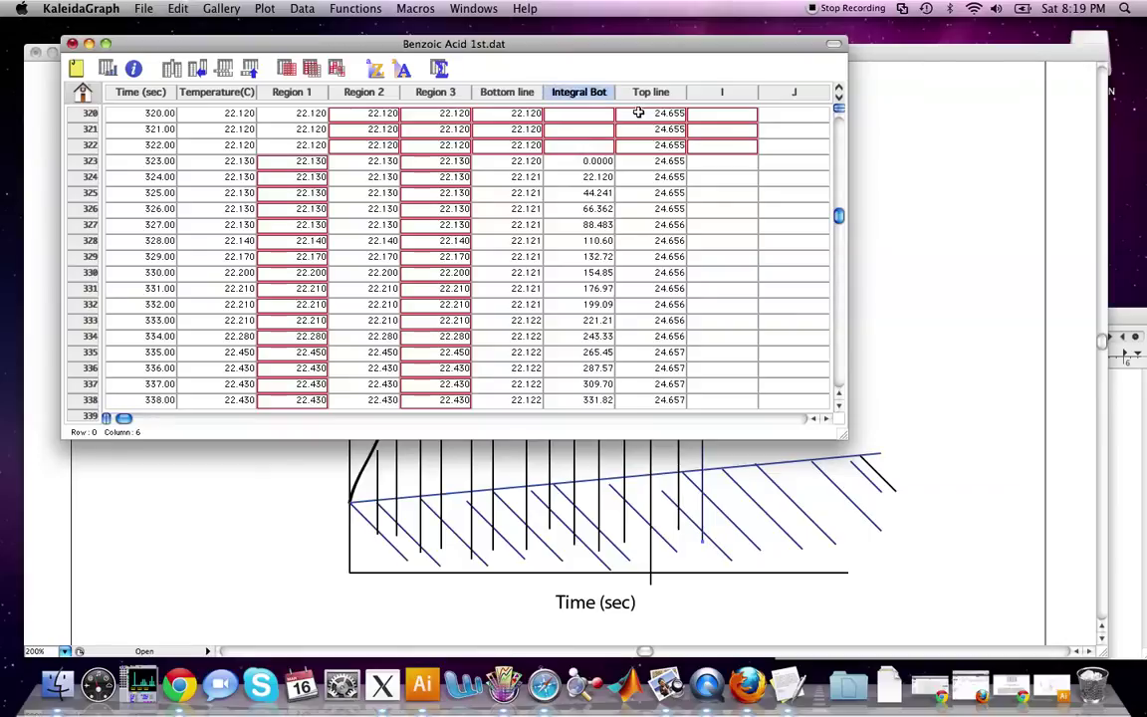
left_click(715, 92)
type("INte")
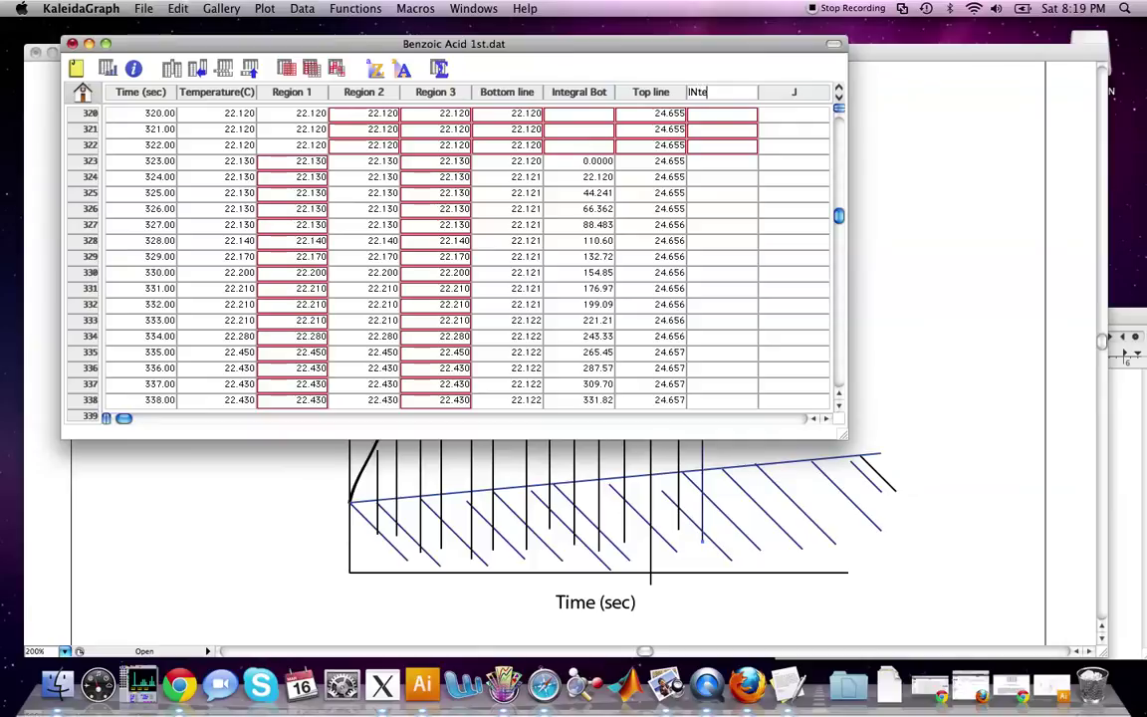
type("gral Top")
key("Return")
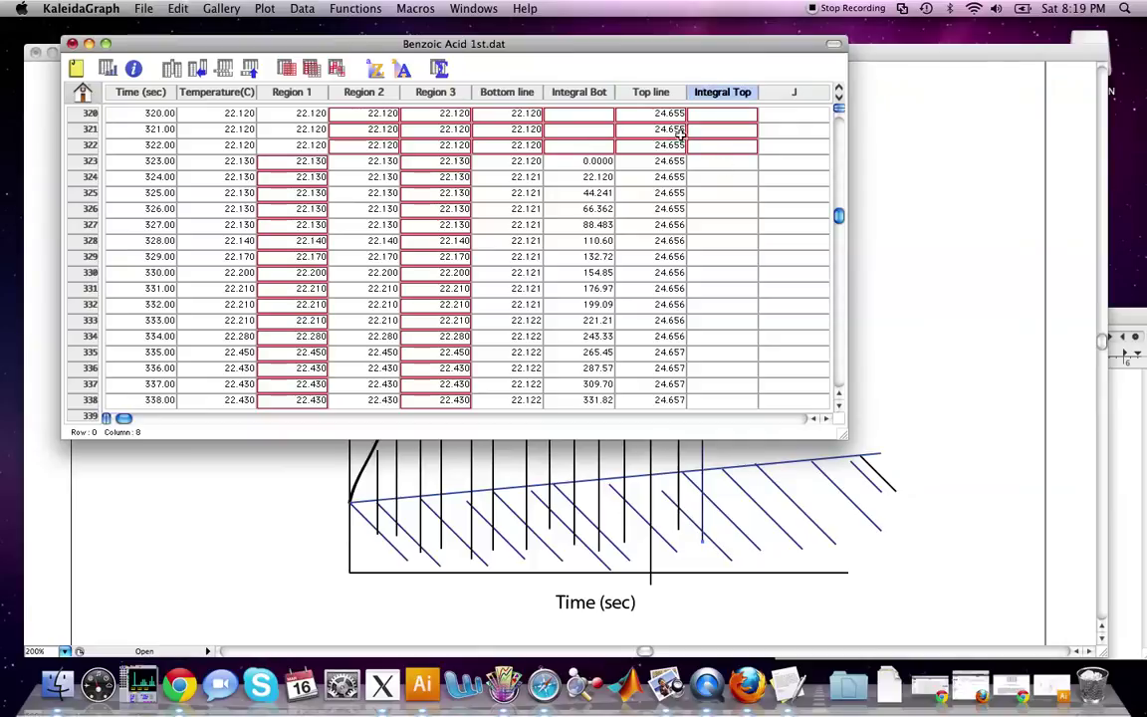
Integrate the Top line with the Integral - Curve macro, using X column 0, Y column 7, output column 8 and initial value 0.
left_click(356, 8)
mouse_move(415, 8)
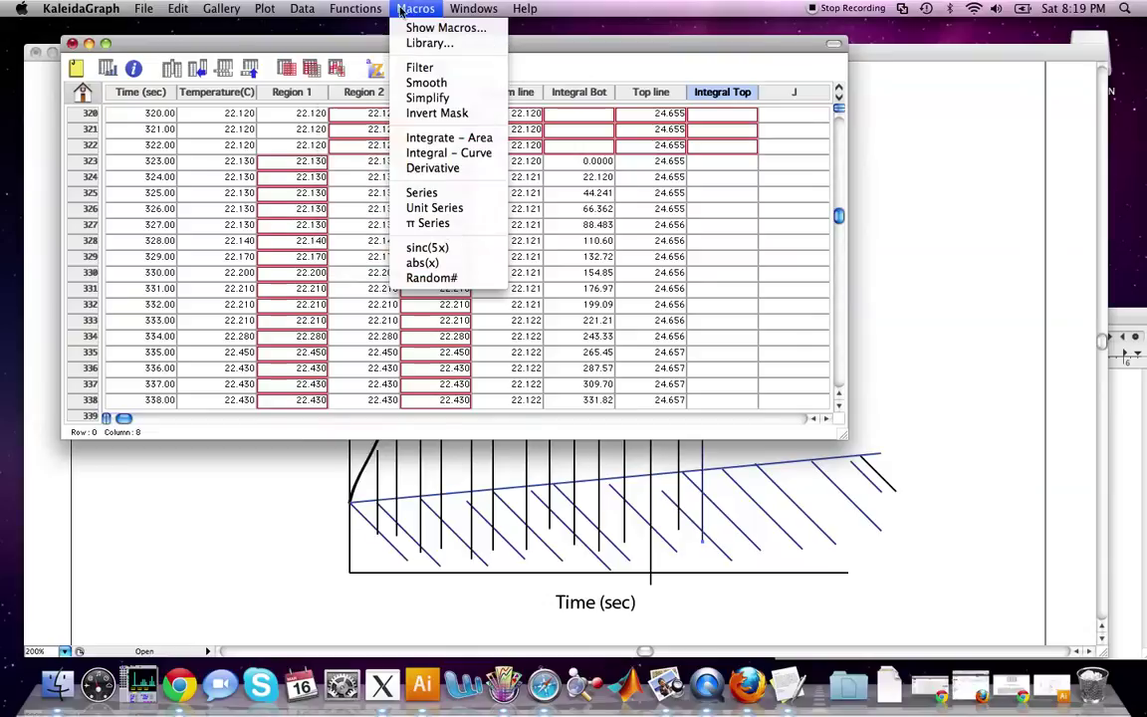
left_click(470, 159)
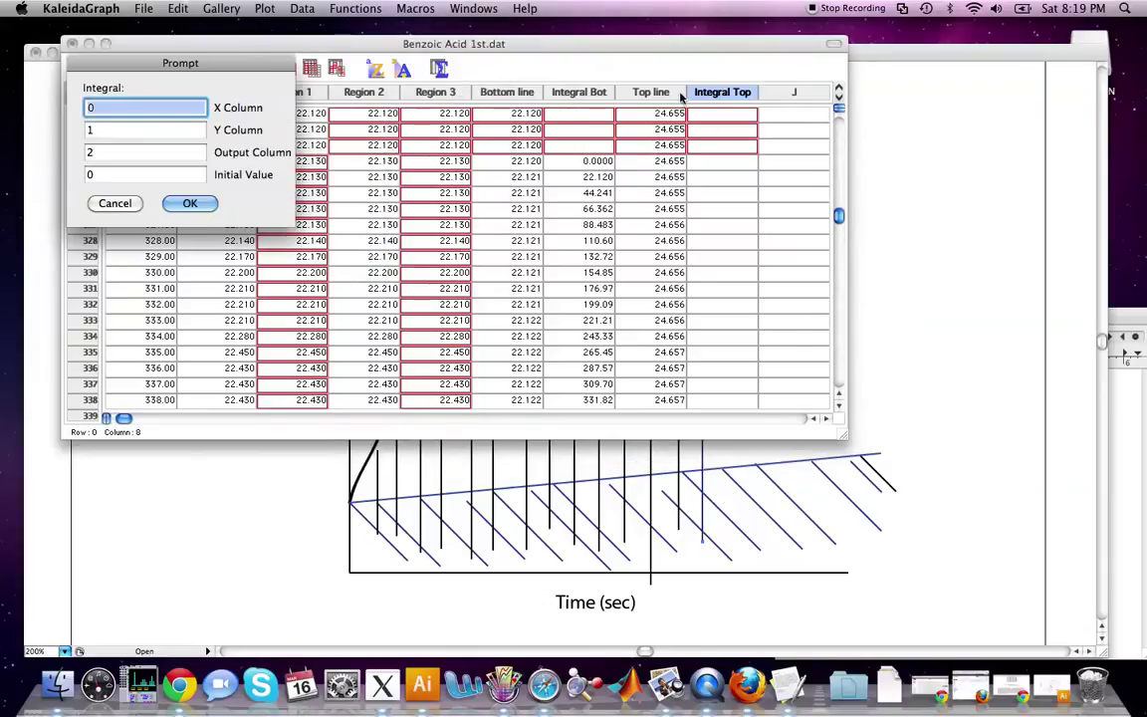
left_click(94, 128)
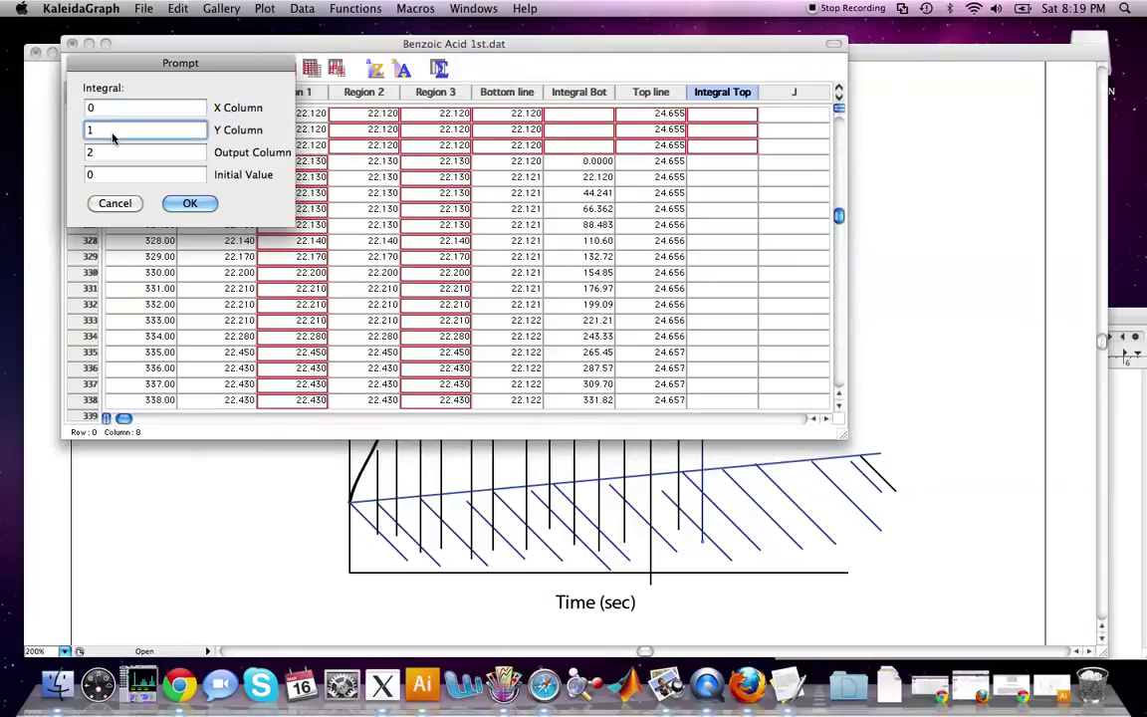
key("BackSpace")
type("7")
left_click(94, 152)
key("BackSpace")
type("8")
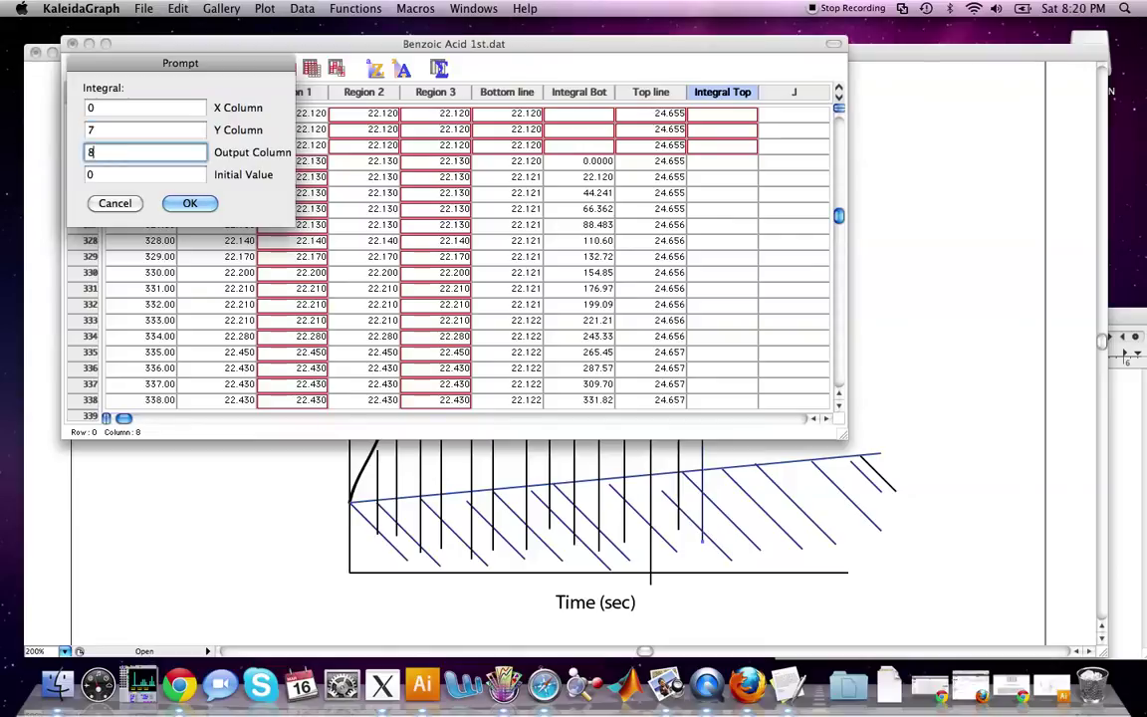
left_click(189, 202)
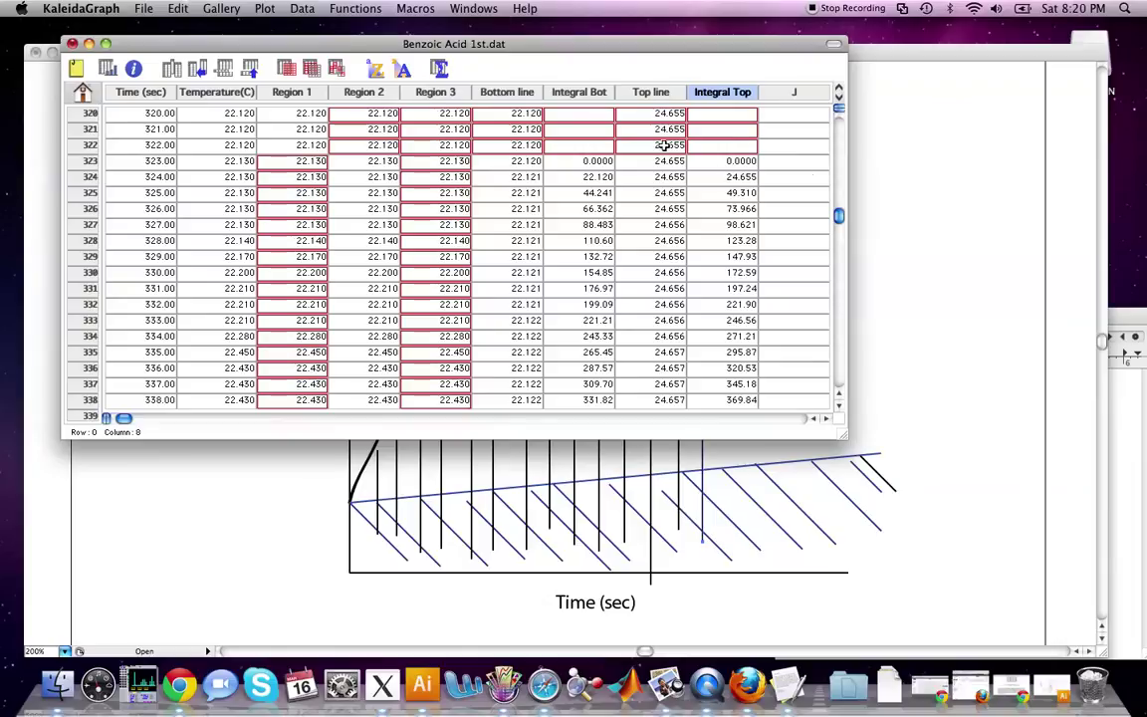
Select row 323 of column J and widen the data window to show column K.
left_click(702, 160)
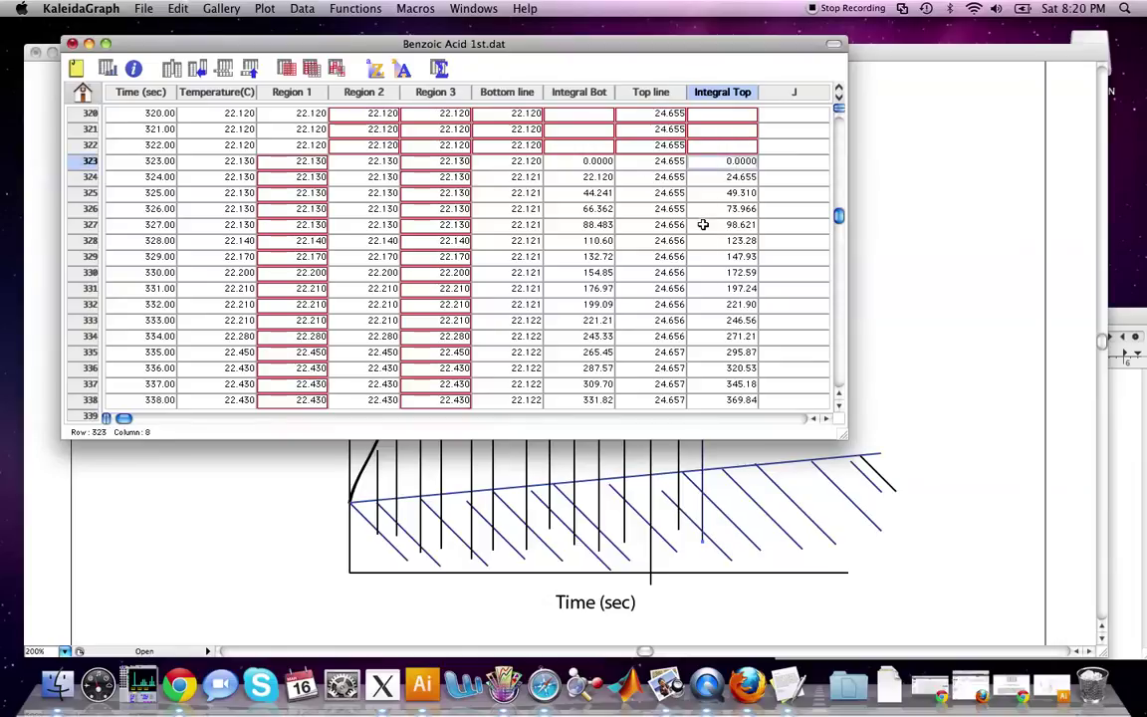
left_click(783, 162)
left_click_drag(837, 436, 942, 437)
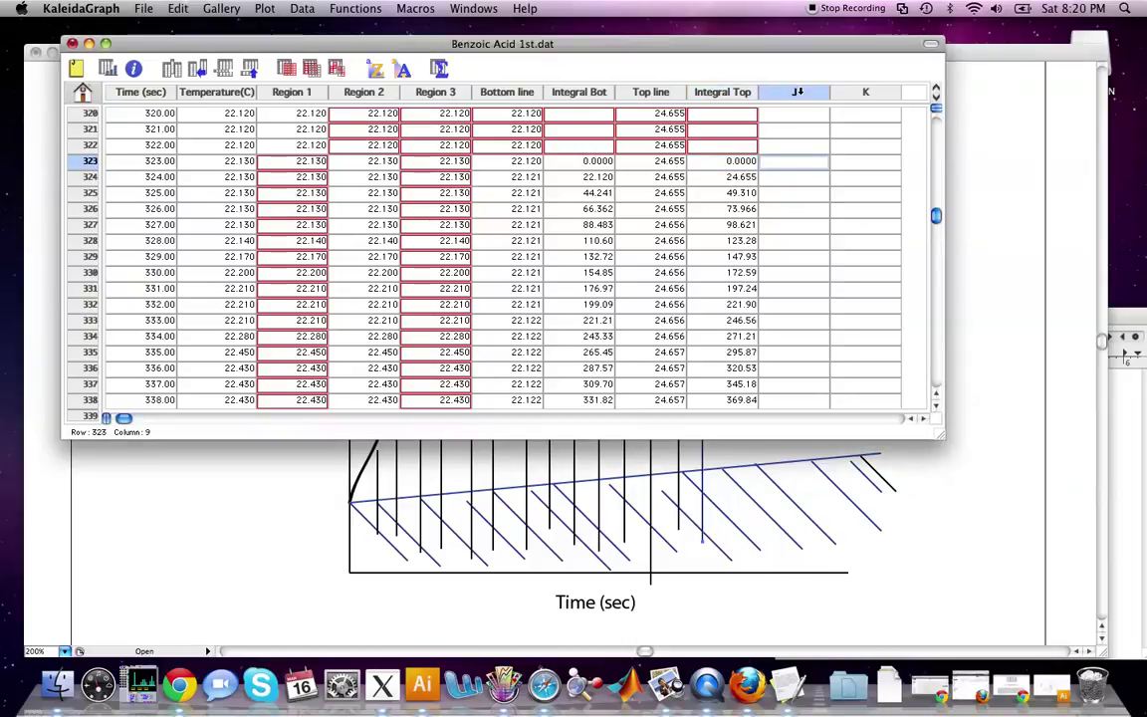
Rename column J as "Integral (R2)" and check the Region 2 sketch in Illustrator before returning to KaleidaGraph.
double_click(798, 91)
key("BackSpace")
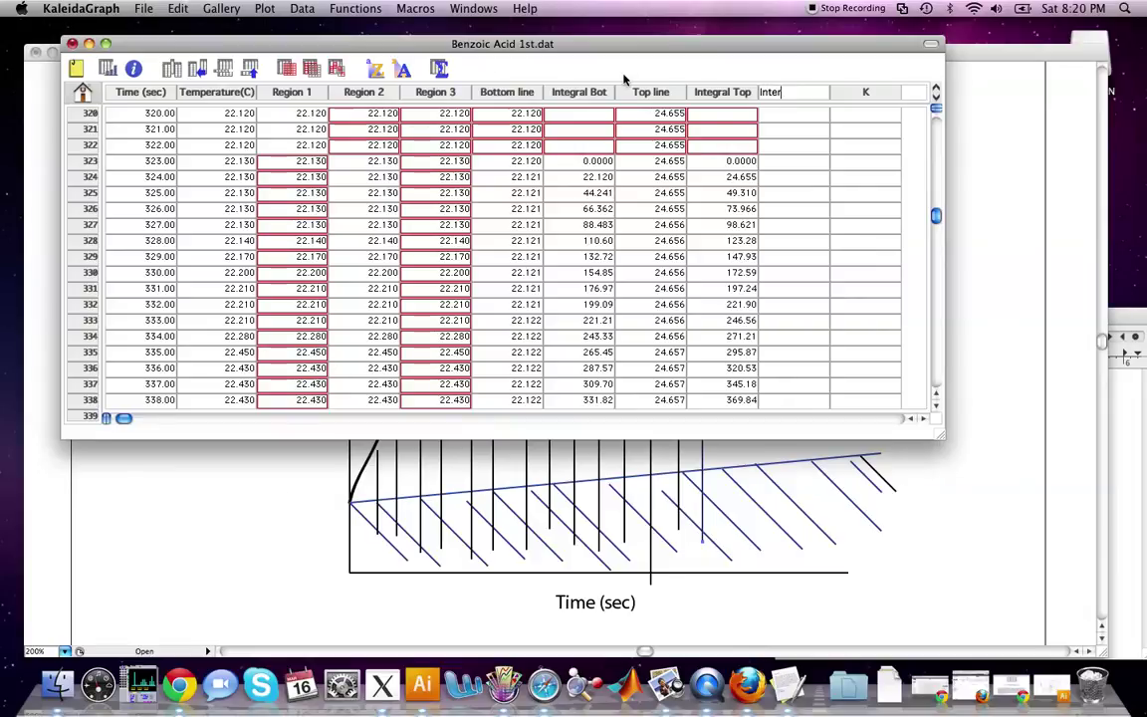
type("ral (R2")
key("Return")
left_click(1014, 67)
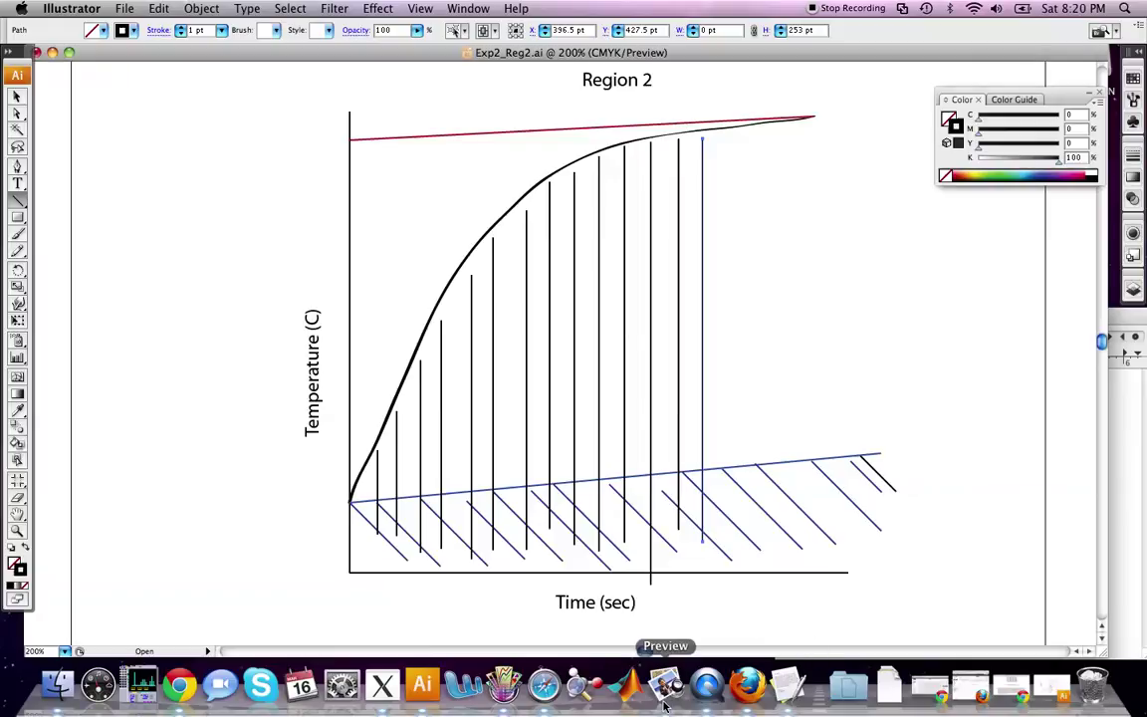
left_click(584, 685)
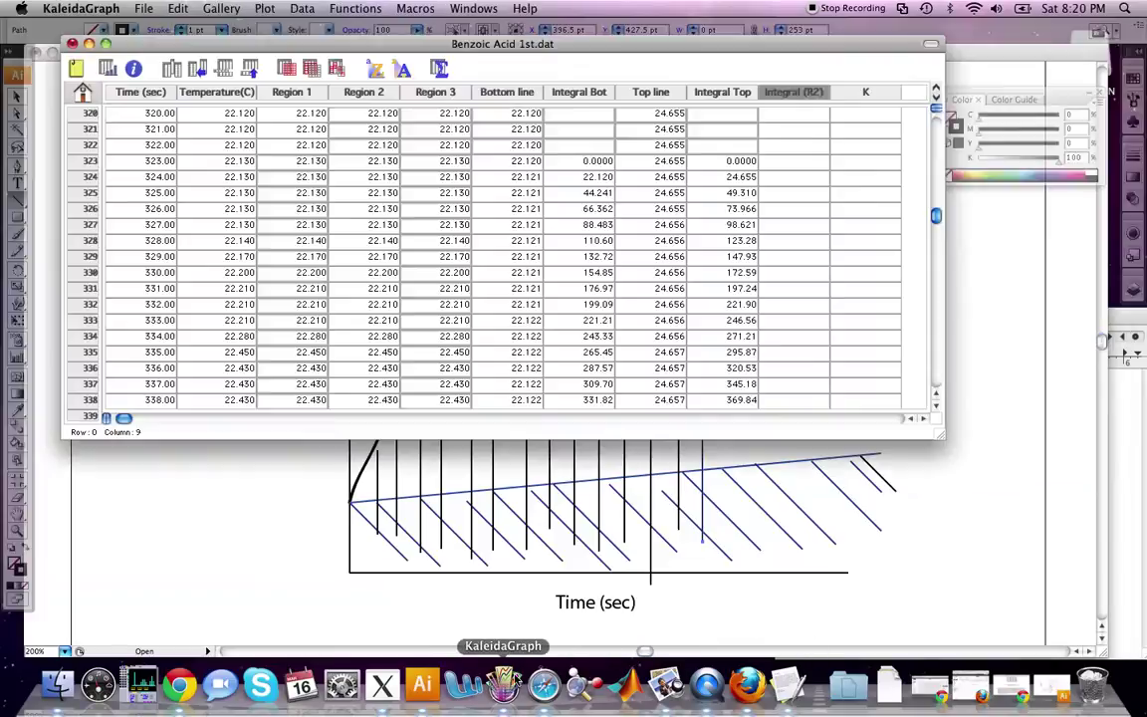
left_click(403, 8)
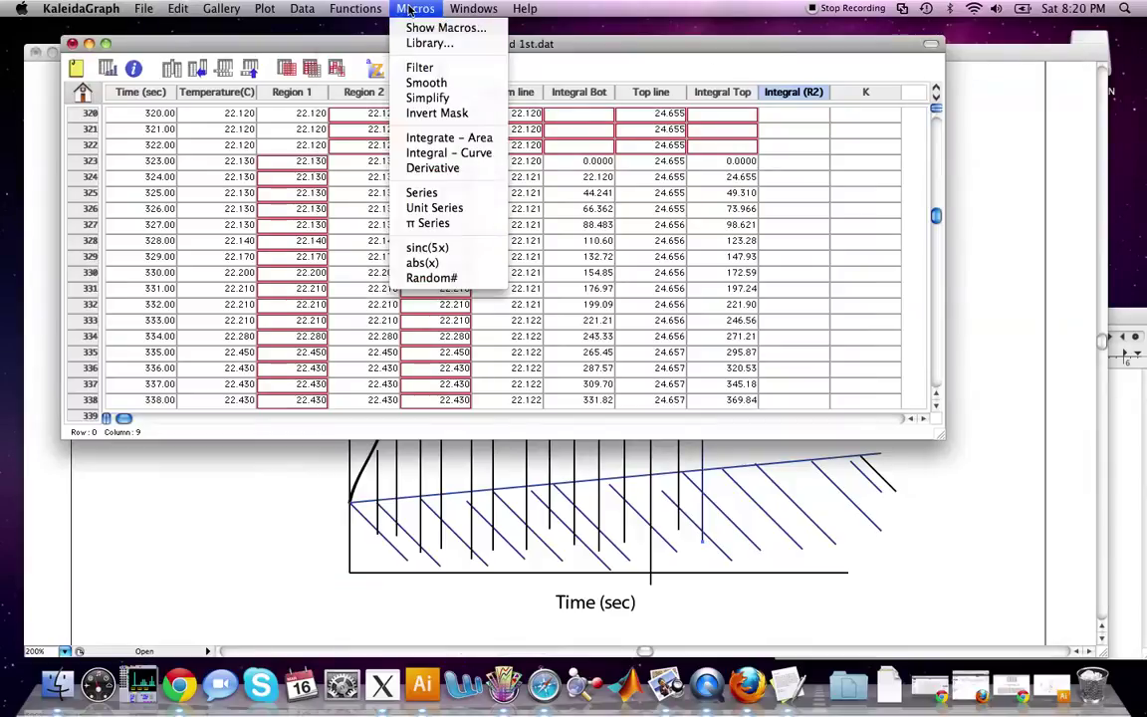
left_click(483, 157)
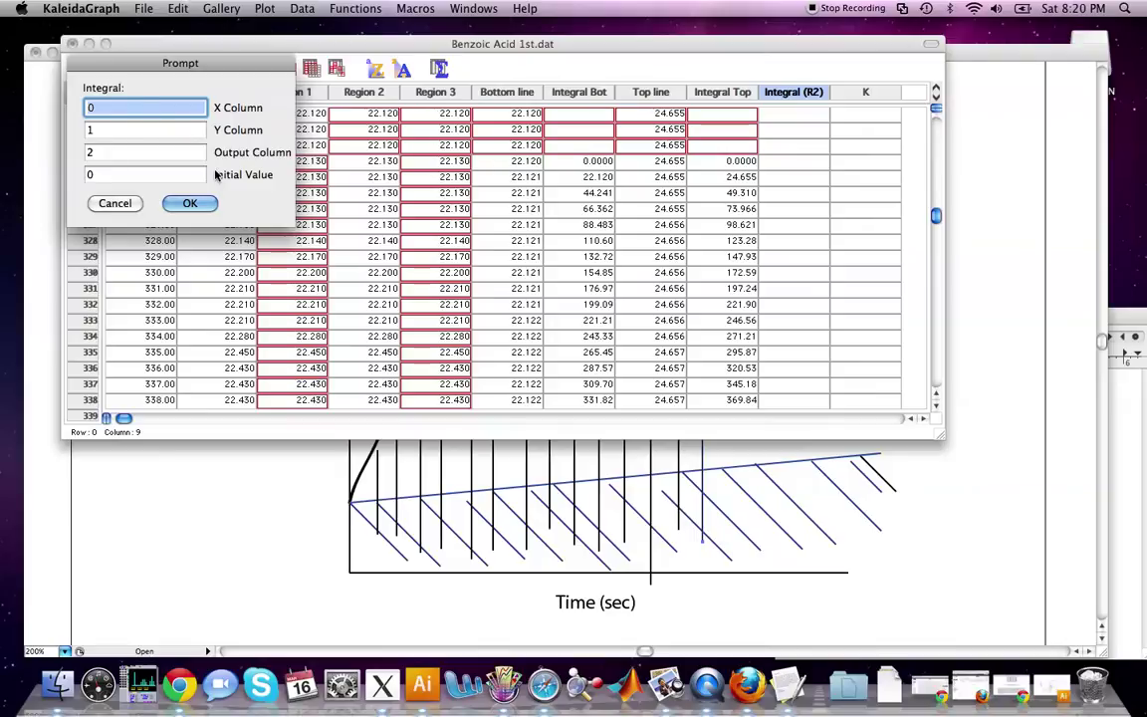
left_click(190, 203)
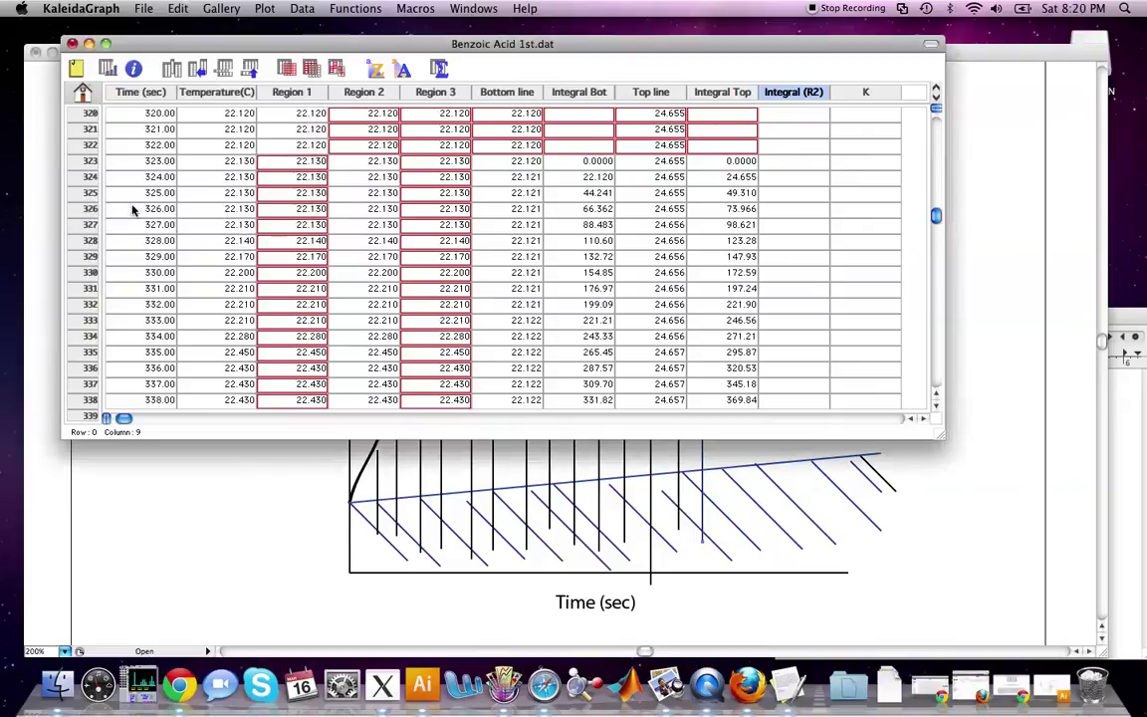
Integrate Region 2 with the Integral - Curve macro, using X column 0, Y column 3, output column 9 and initial value 0.
left_click(361, 180)
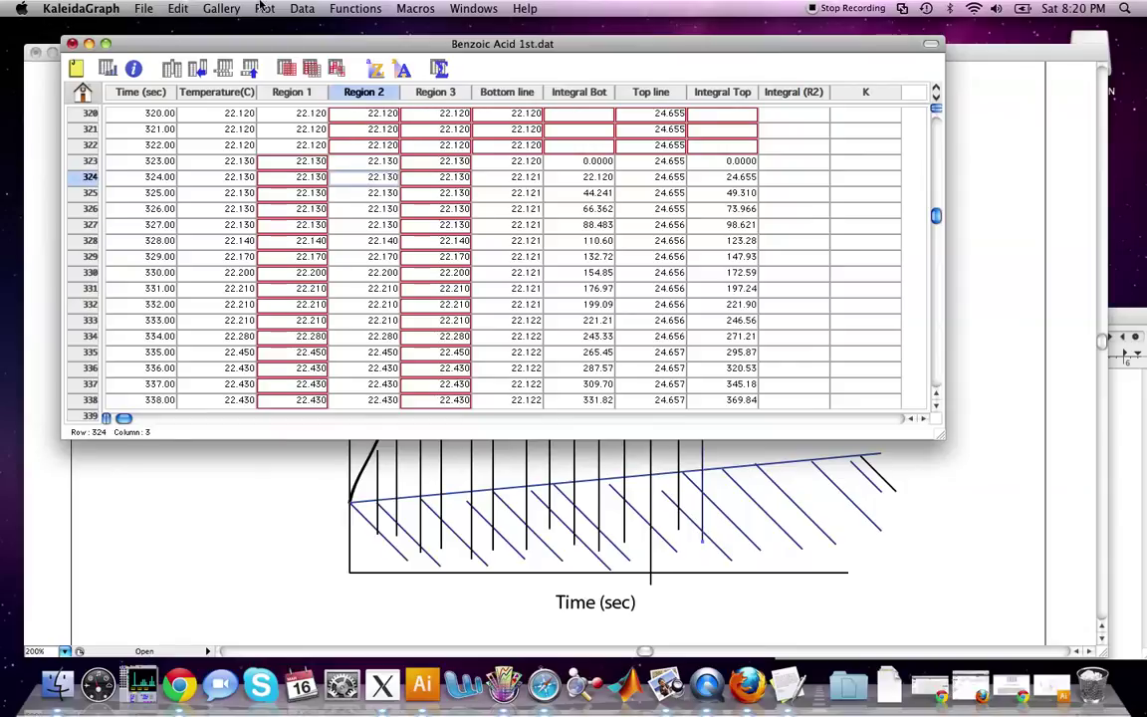
left_click(302, 8)
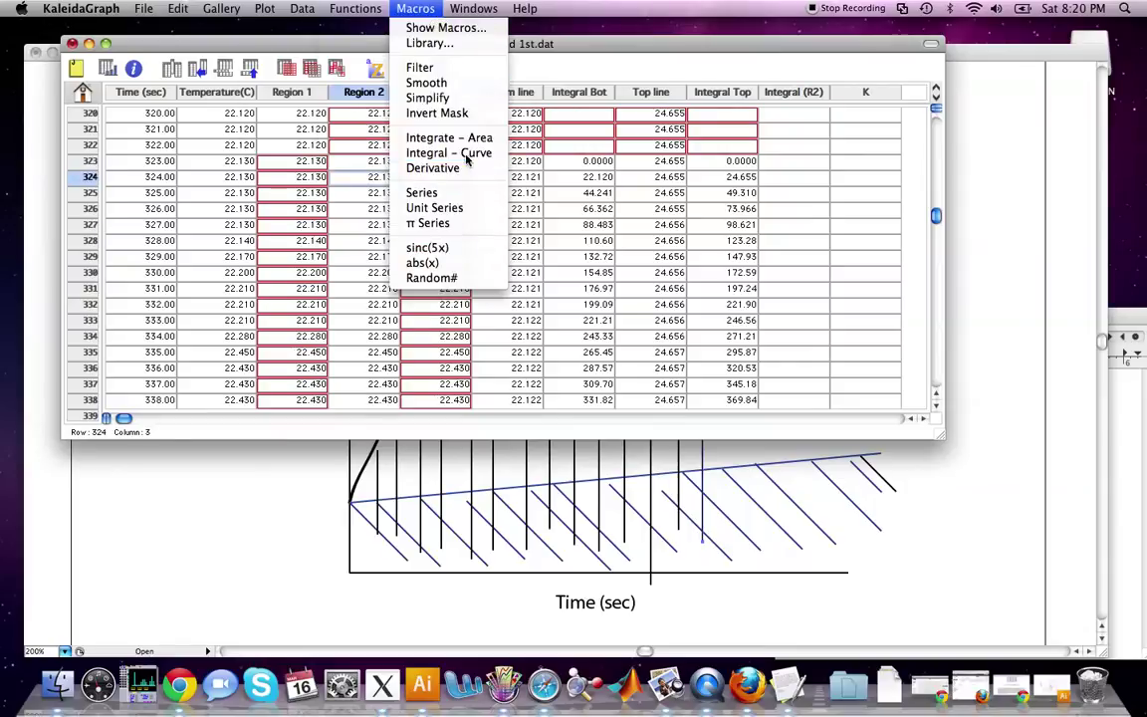
left_click(467, 157)
left_click(129, 133)
type("3")
key("Tab")
key("BackSpace")
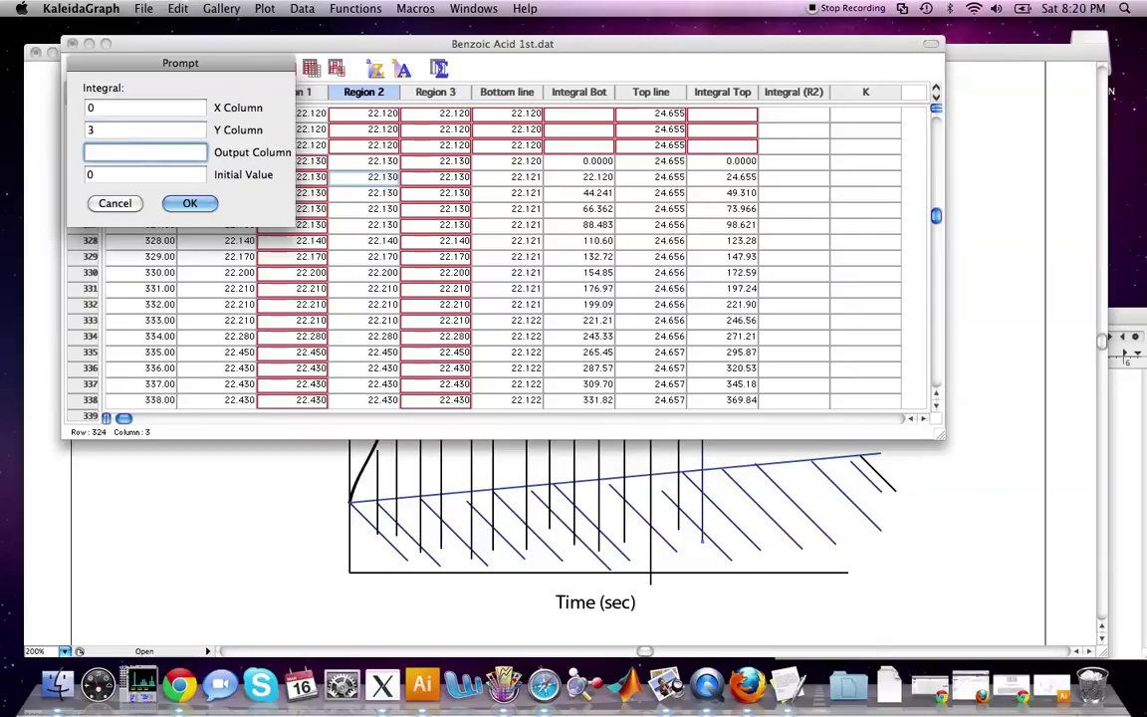
left_click(204, 207)
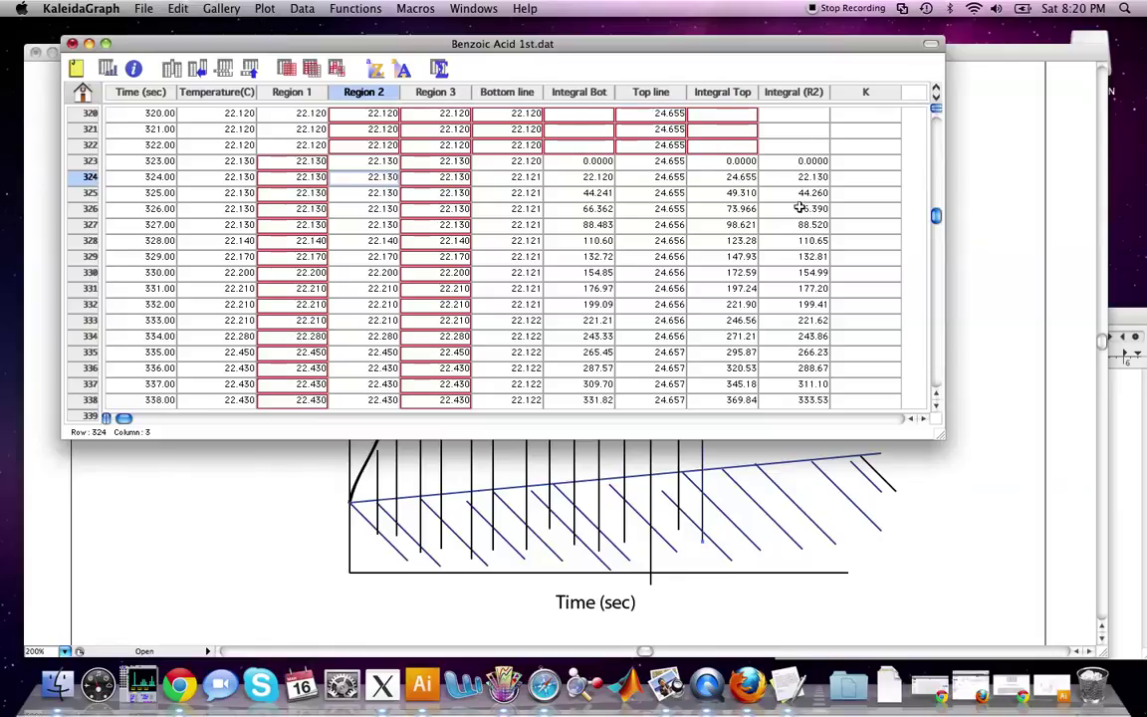
Switch to Illustrator to examine the areas in the Region 2 sketch, and return to the KaleidaGraph data.
left_click(960, 58)
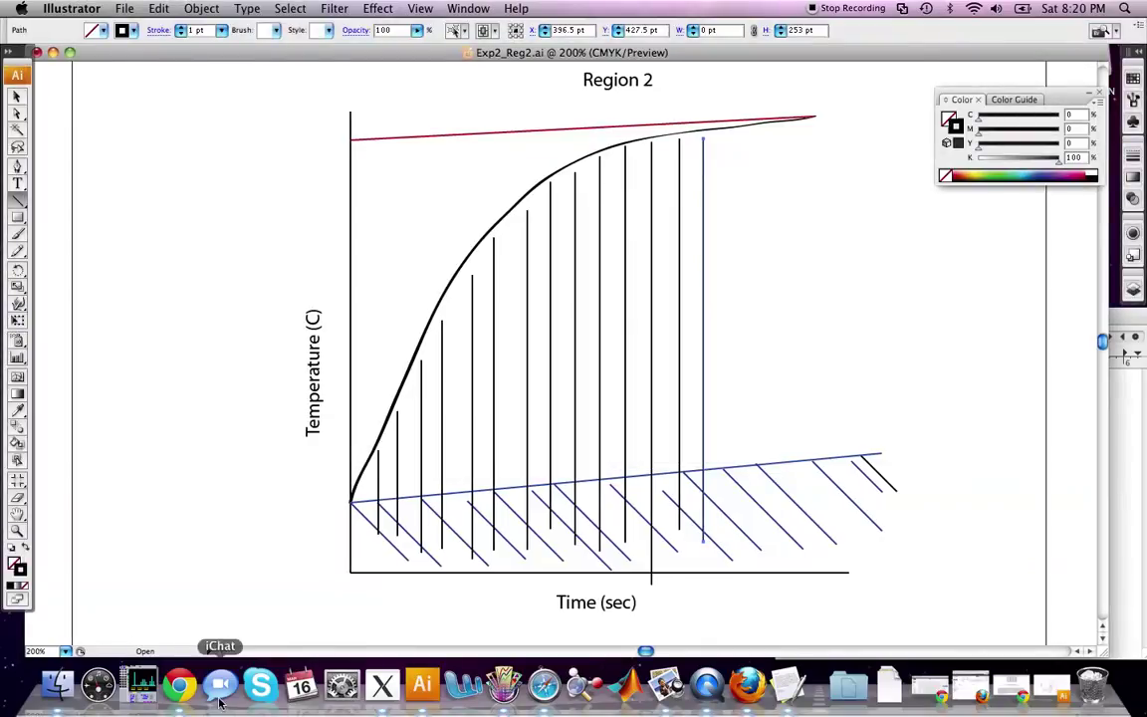
left_click(706, 685)
left_click(141, 685)
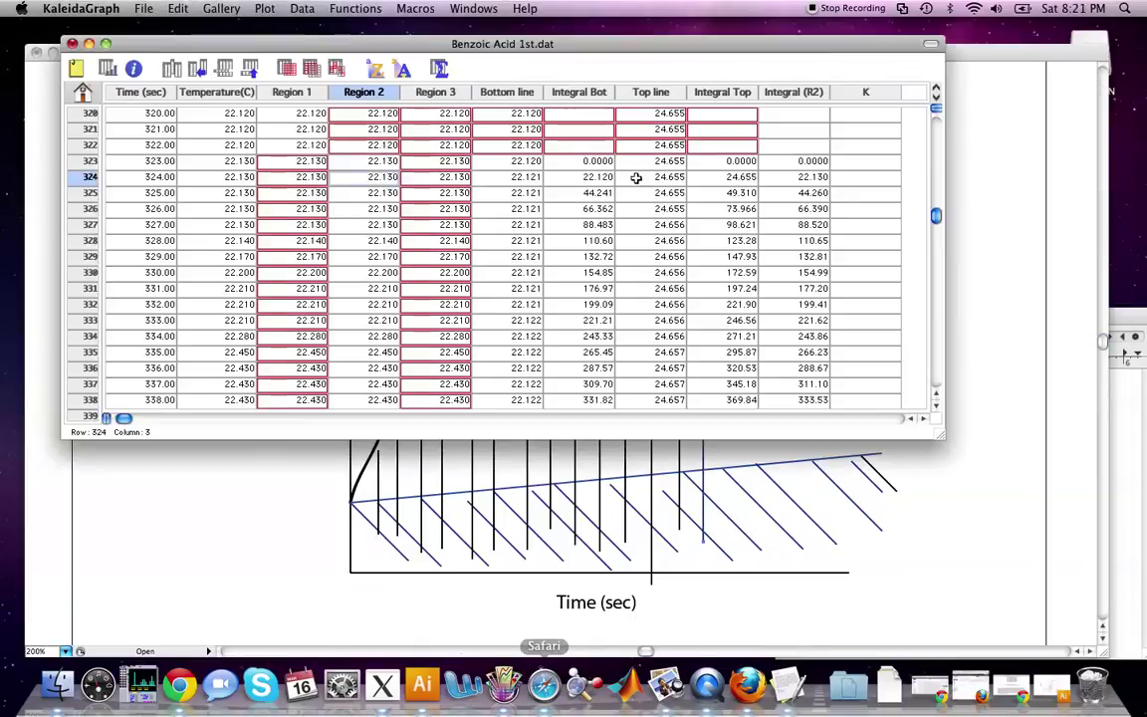
Widen the data window to show further empty columns and select row 323 of column K.
left_click(866, 161)
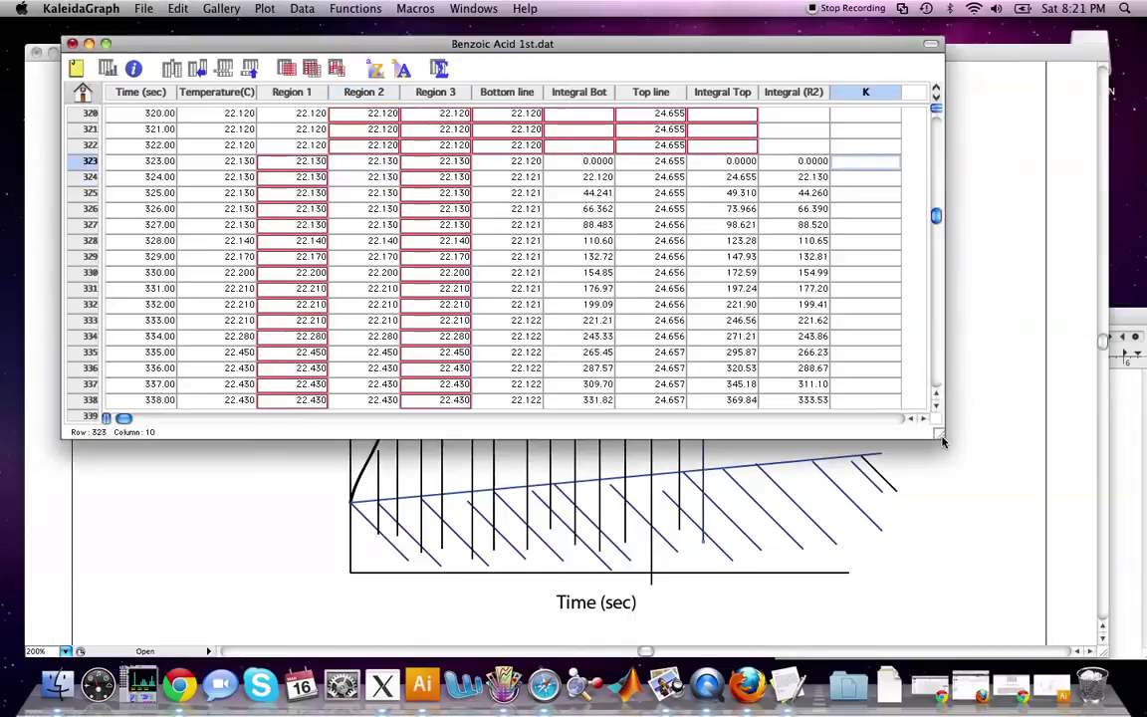
left_click_drag(938, 434, 1046, 450)
key("Tab")
key("shift+Tab")
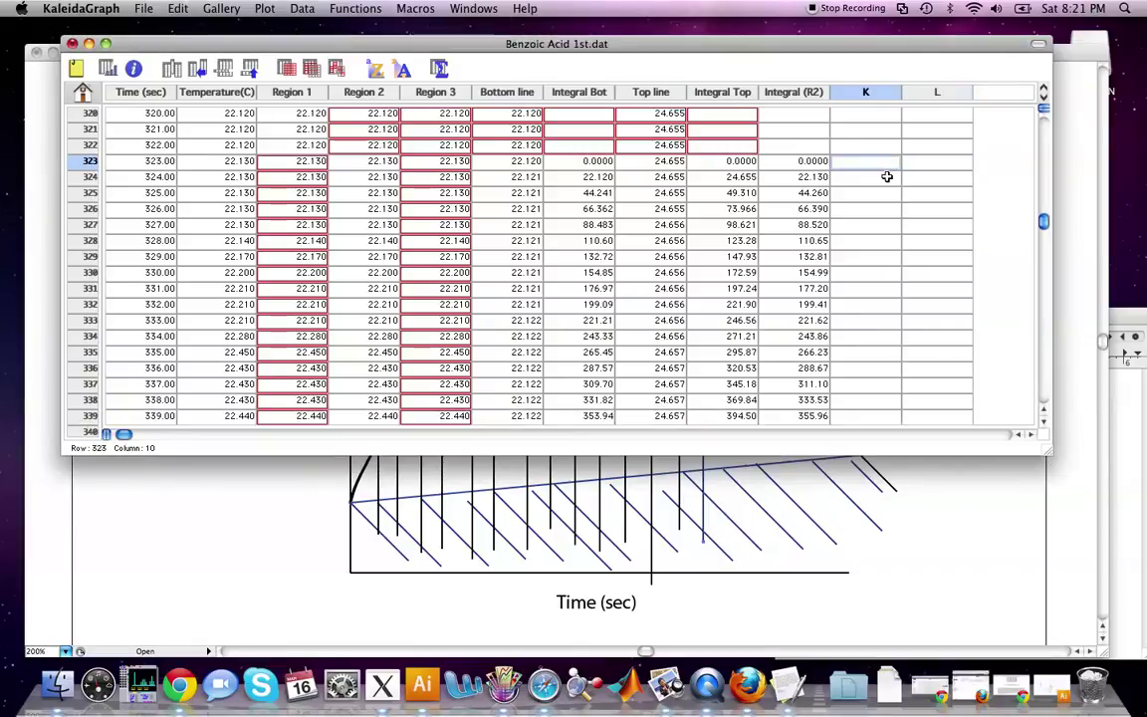
key("Tab")
key("Tab")
key("shift+Tab")
key("shift+Tab")
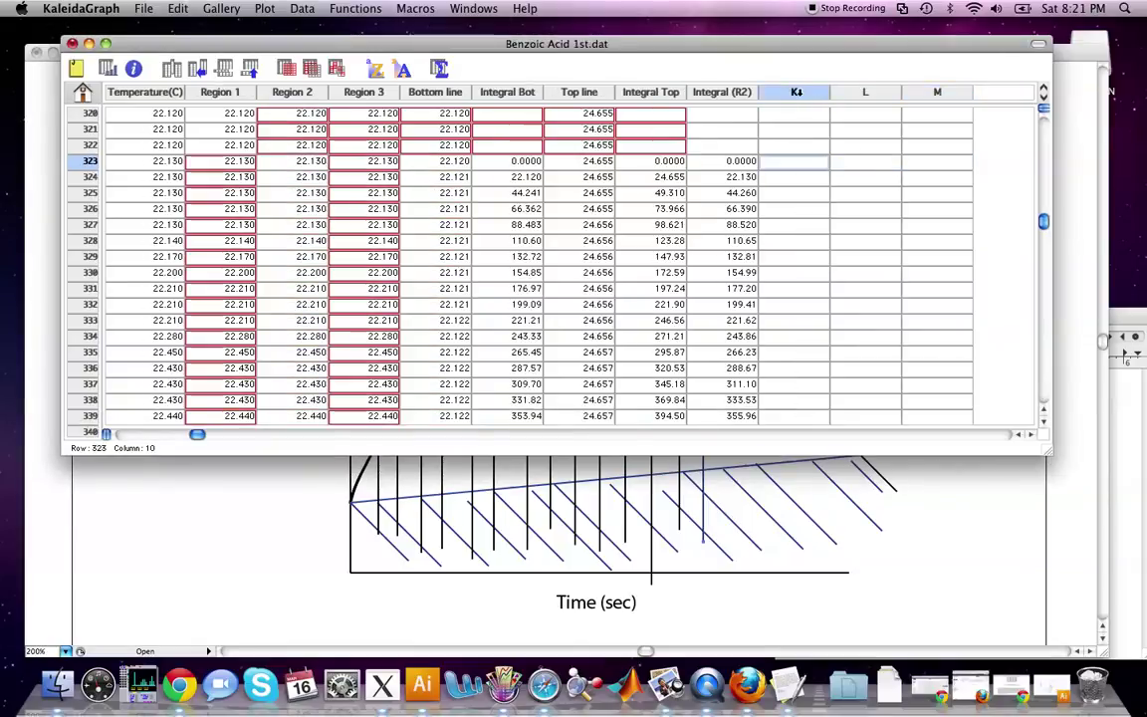
Rename column K as "Integral Diff Bot" and widen the column to fit its title.
left_click(799, 91)
type("Integral Di")
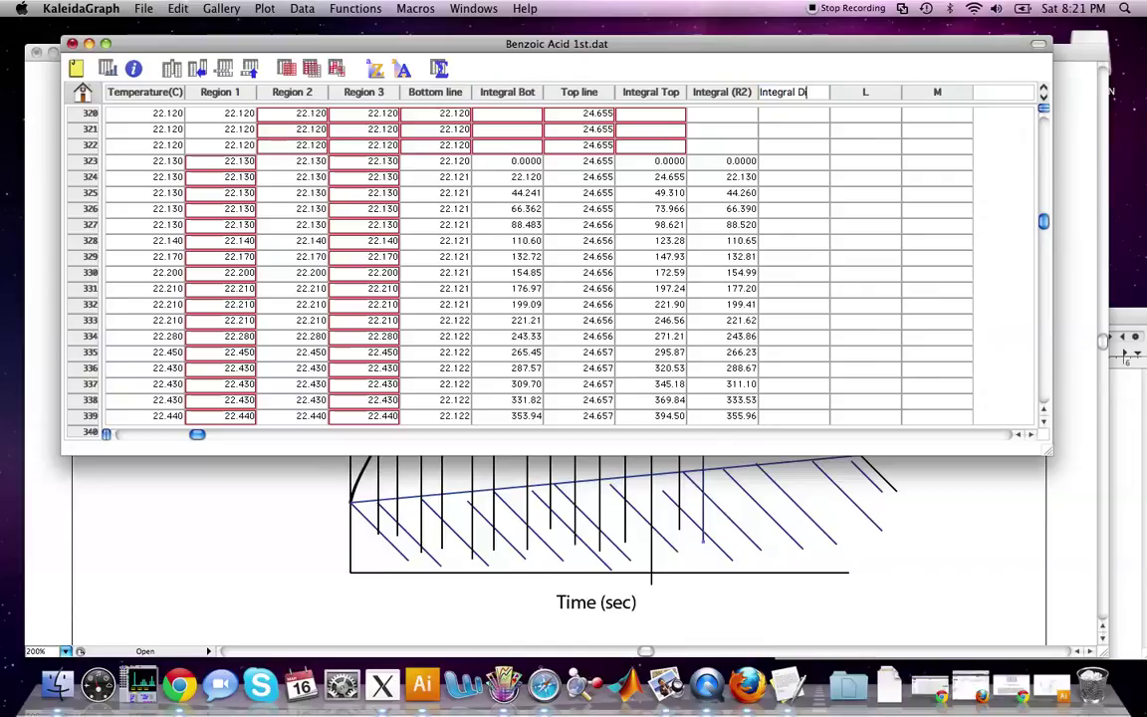
type("ff Bot")
key("Return")
left_click_drag(828, 91, 844, 91)
Open Formula Entry and recall the stored formula c10=c9-c6.
left_click(793, 160)
left_click(355, 8)
left_click(369, 6)
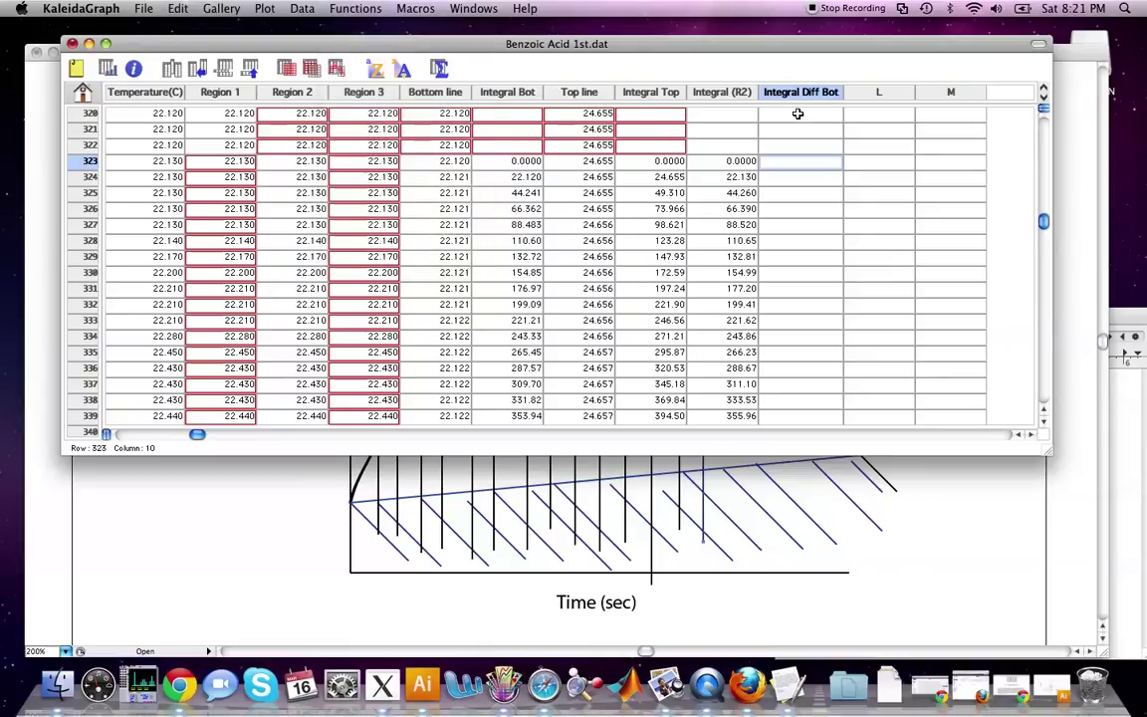
left_click(466, 8)
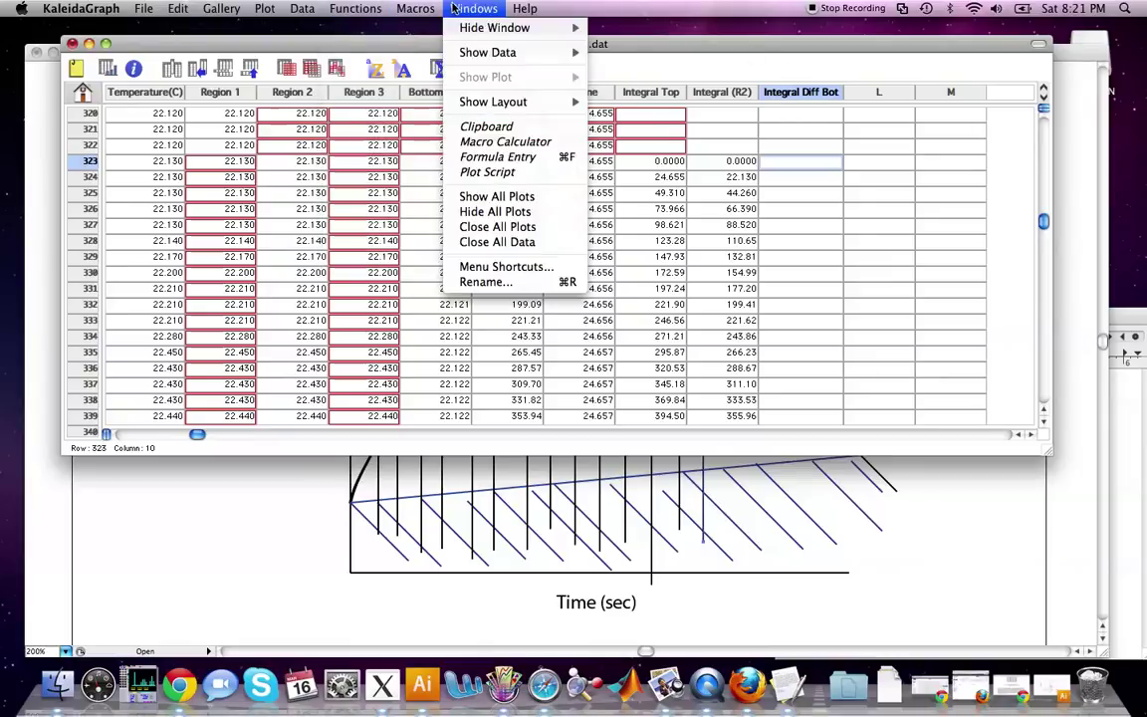
left_click(443, 147)
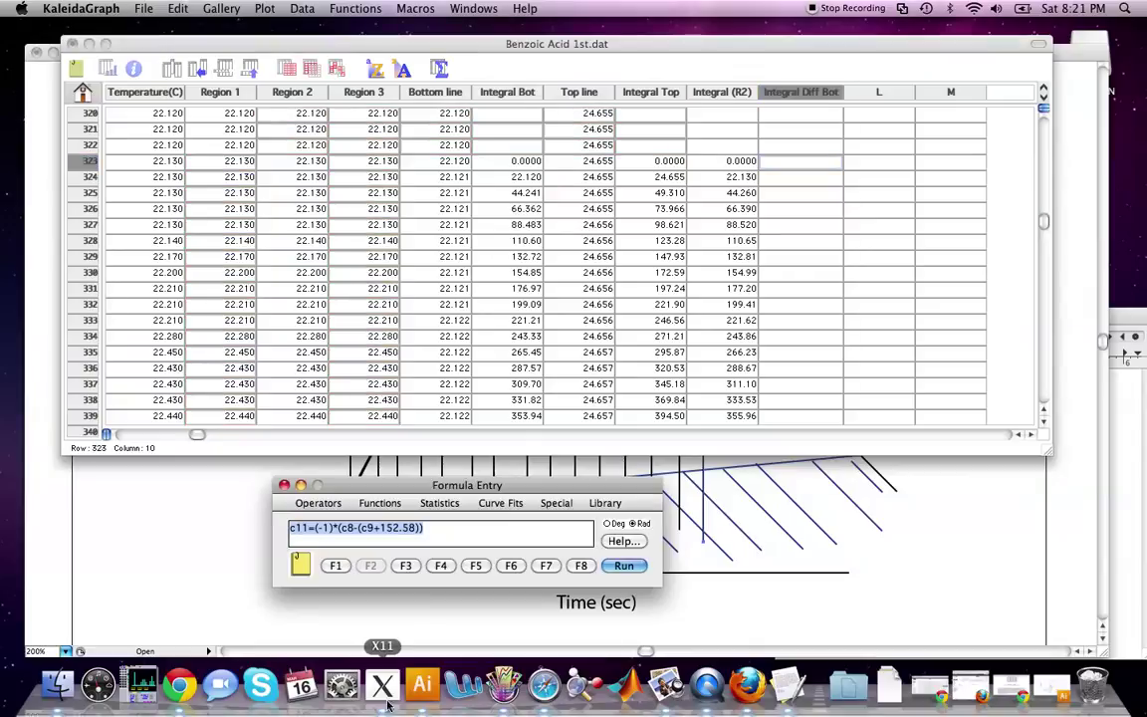
left_click(336, 567)
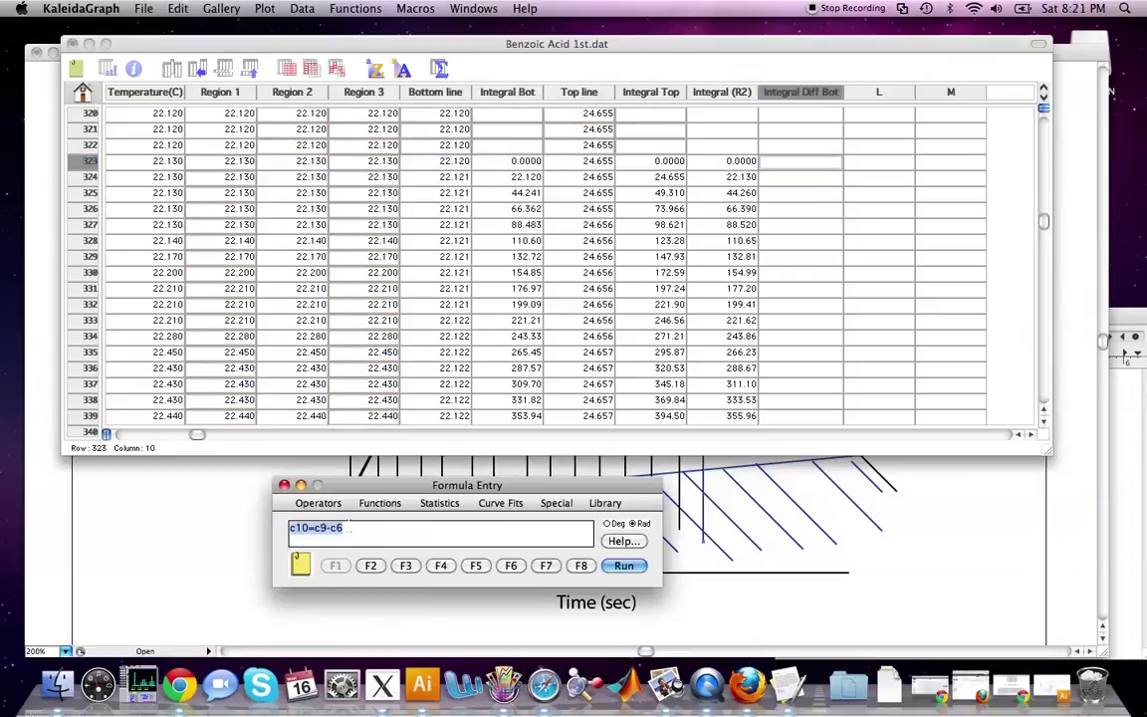
left_click(330, 529)
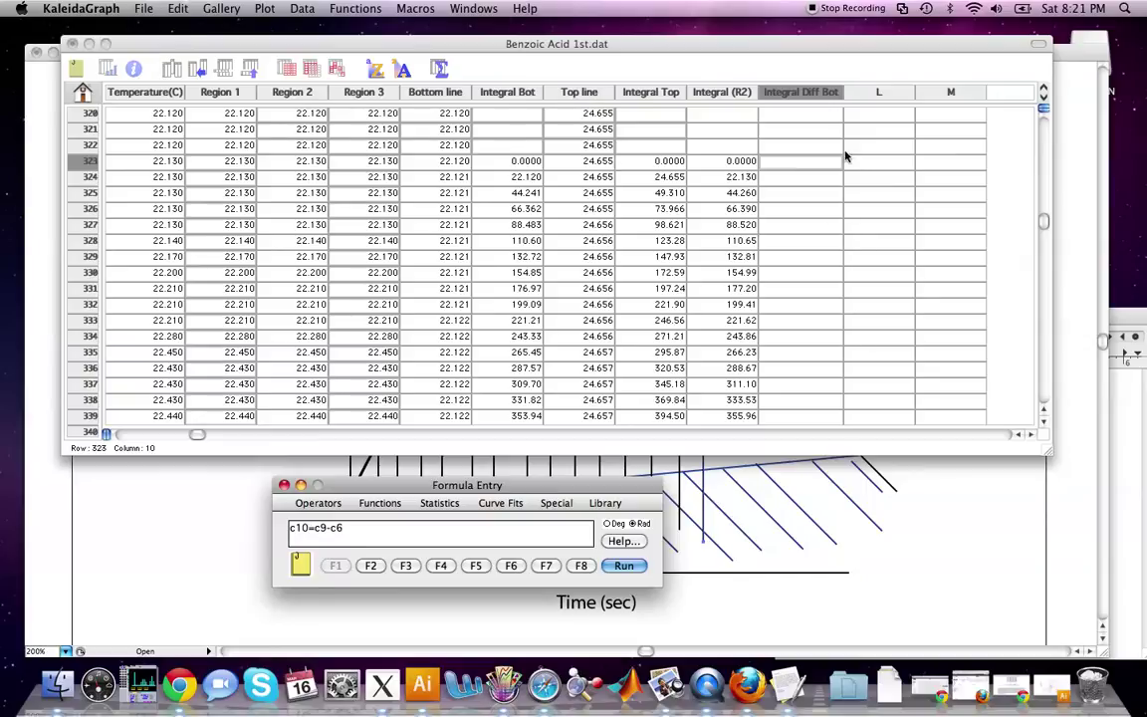
Check the column numbers of Integral Diff Bot, Integral (R2) and Integral Bot, and run the formula c10=c9-c6.
left_click(802, 159)
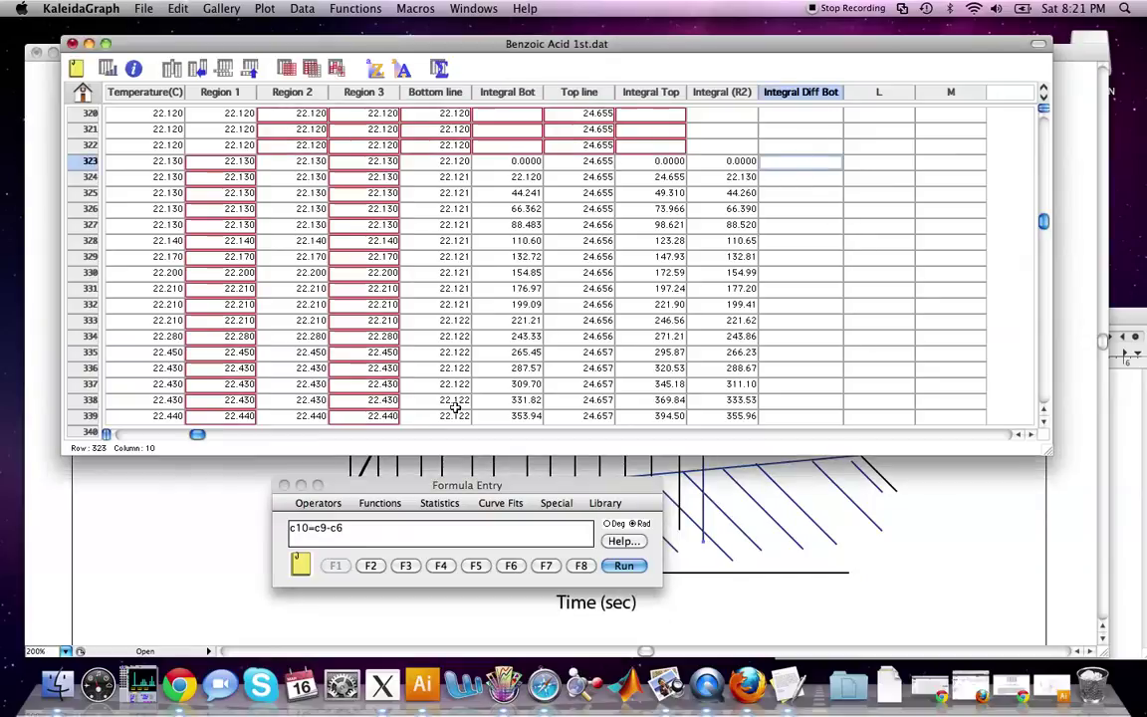
left_click(329, 547)
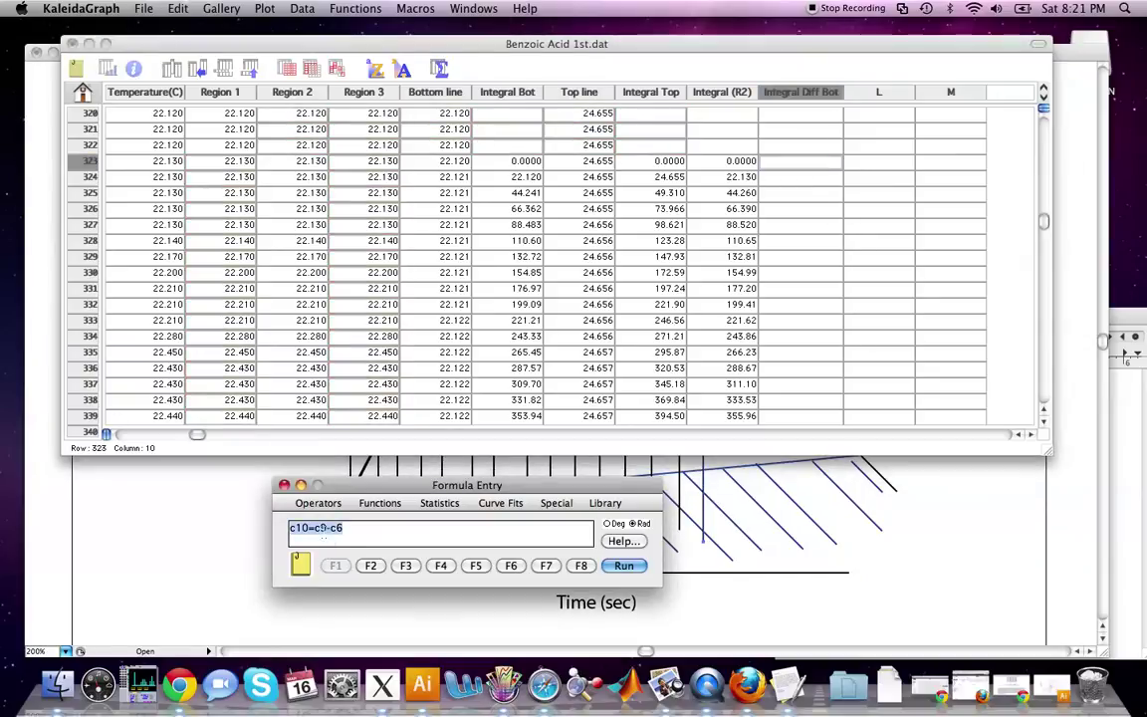
left_click(727, 170)
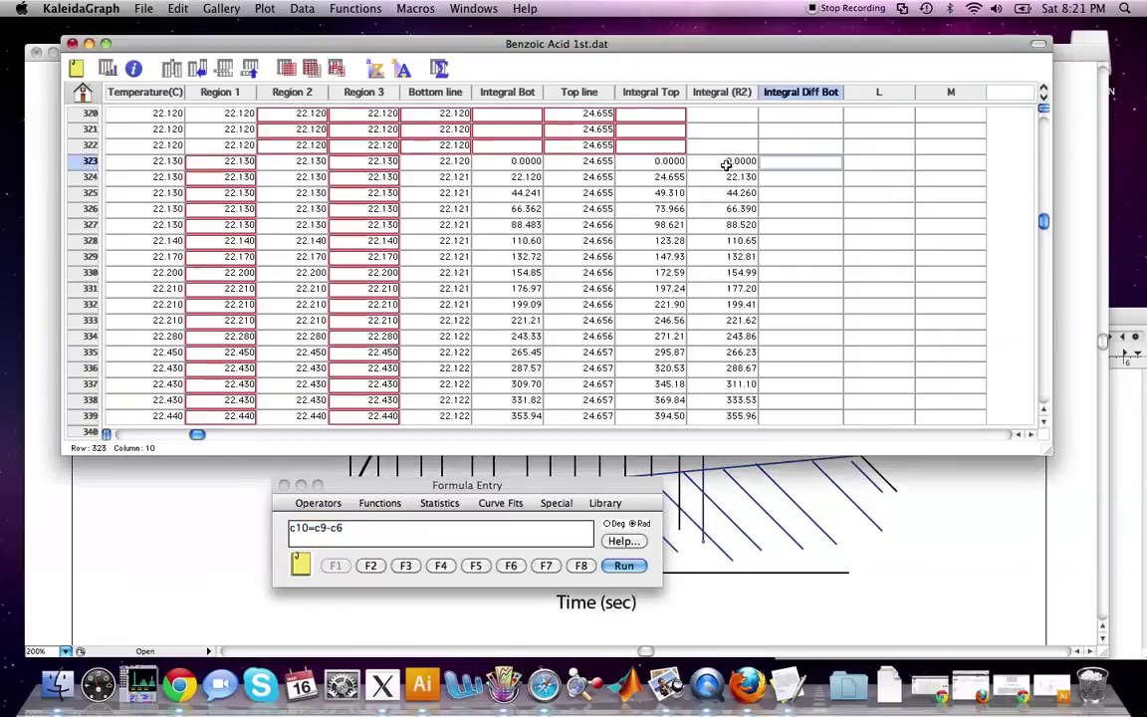
left_click(732, 165)
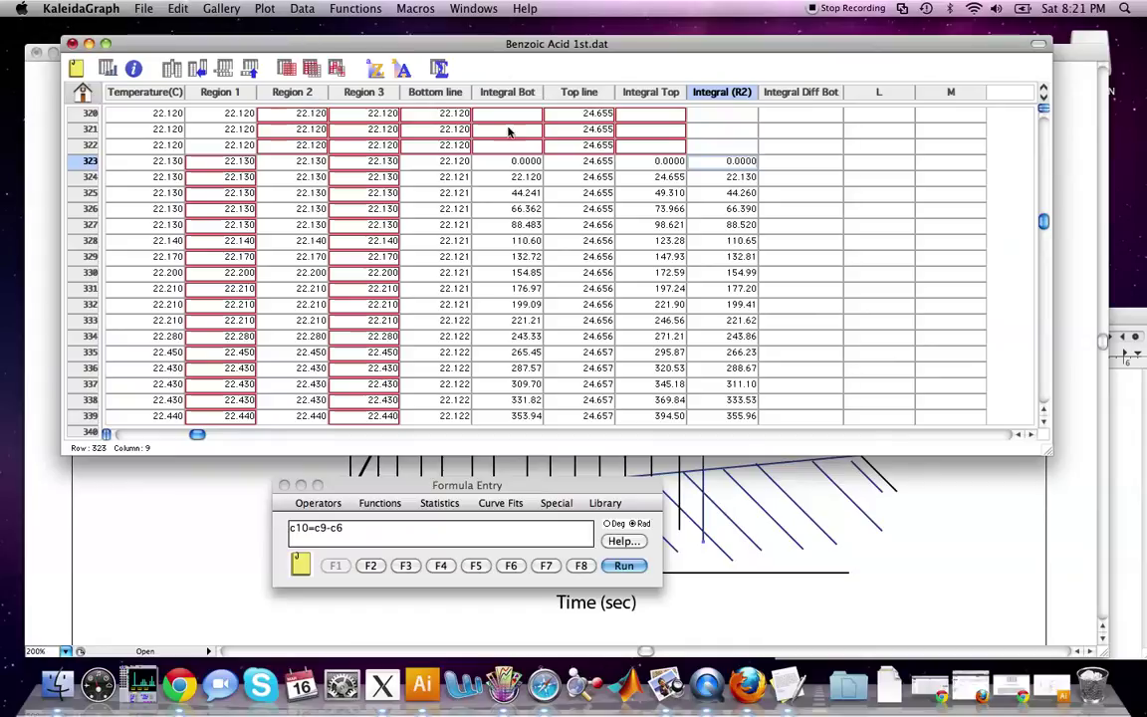
left_click(513, 160)
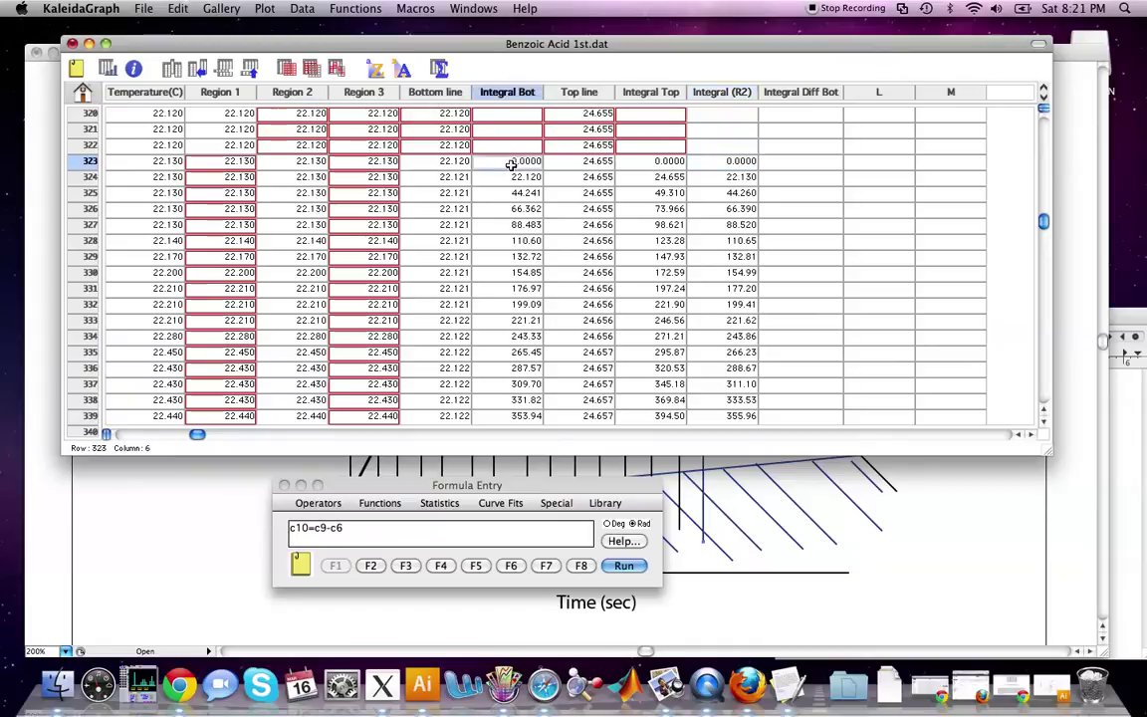
left_click(352, 539)
left_click(353, 536)
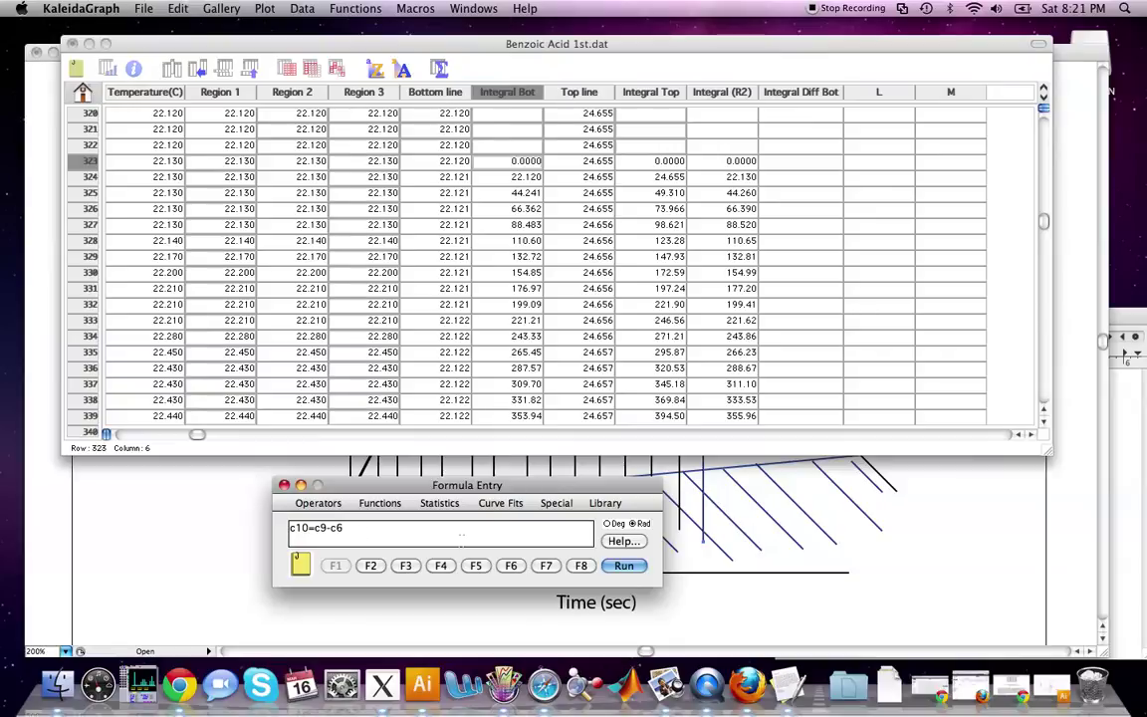
key("Return")
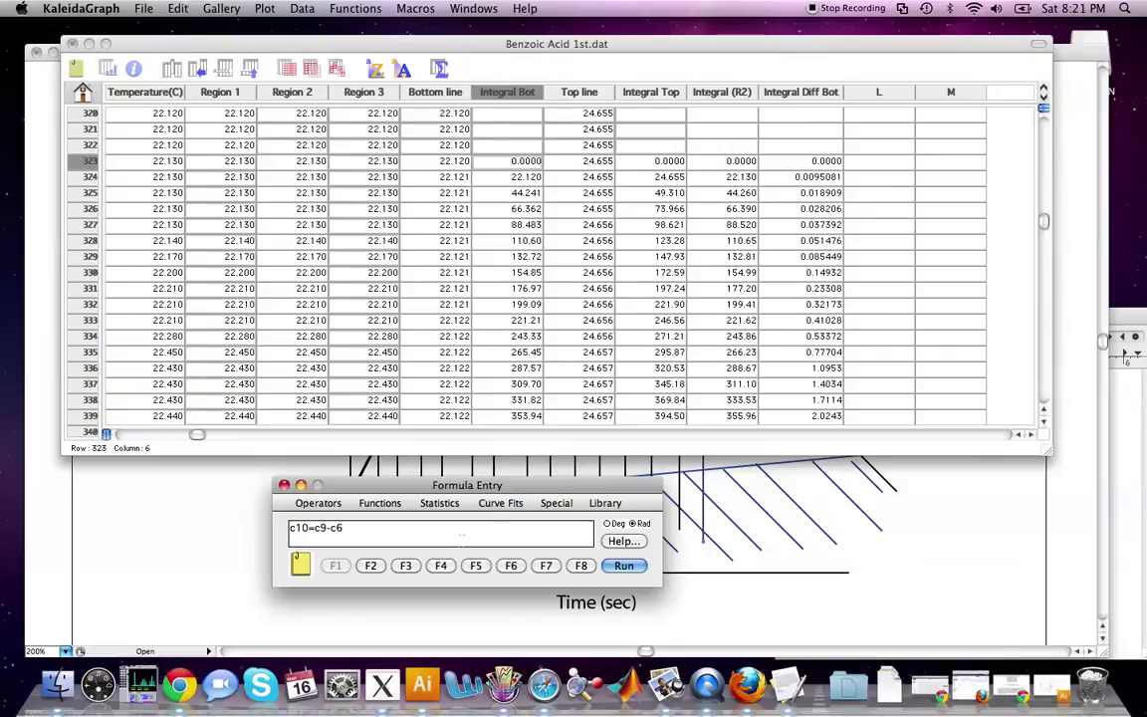
Examine the Integral Diff Bot values from row 323 to row 600 and relate them to the Region 2 sketch in Illustrator.
left_click(844, 176)
left_click(828, 161)
scroll(833, 197, "down", 9)
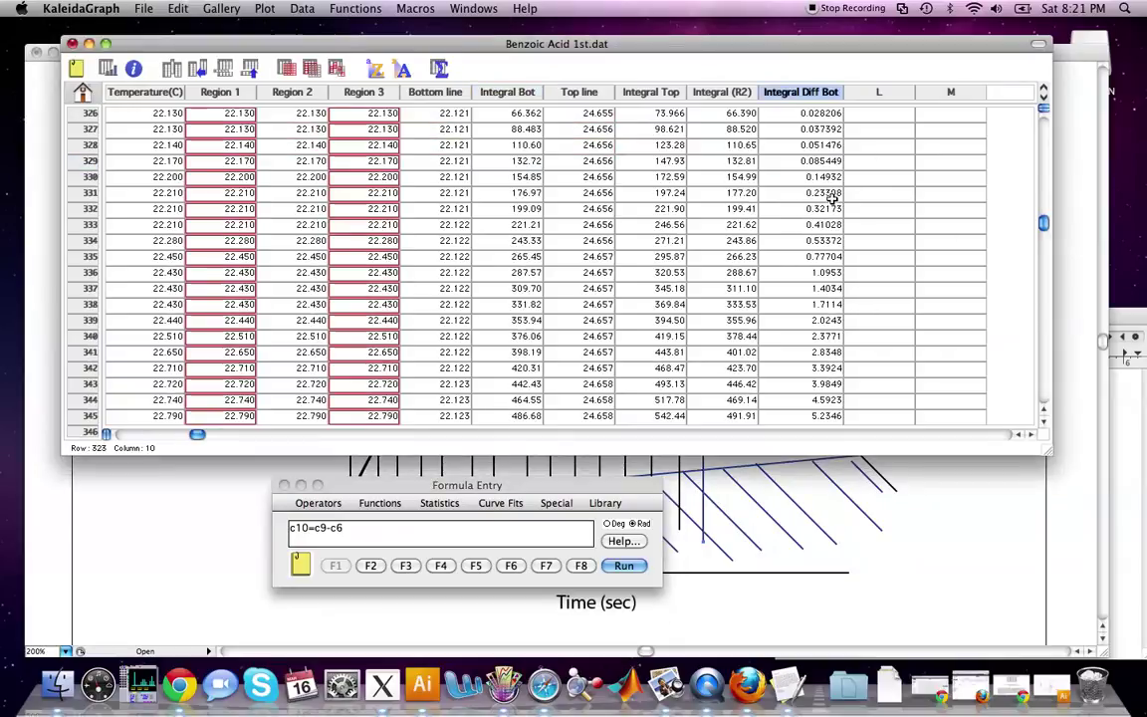
scroll(832, 196, "down", 20)
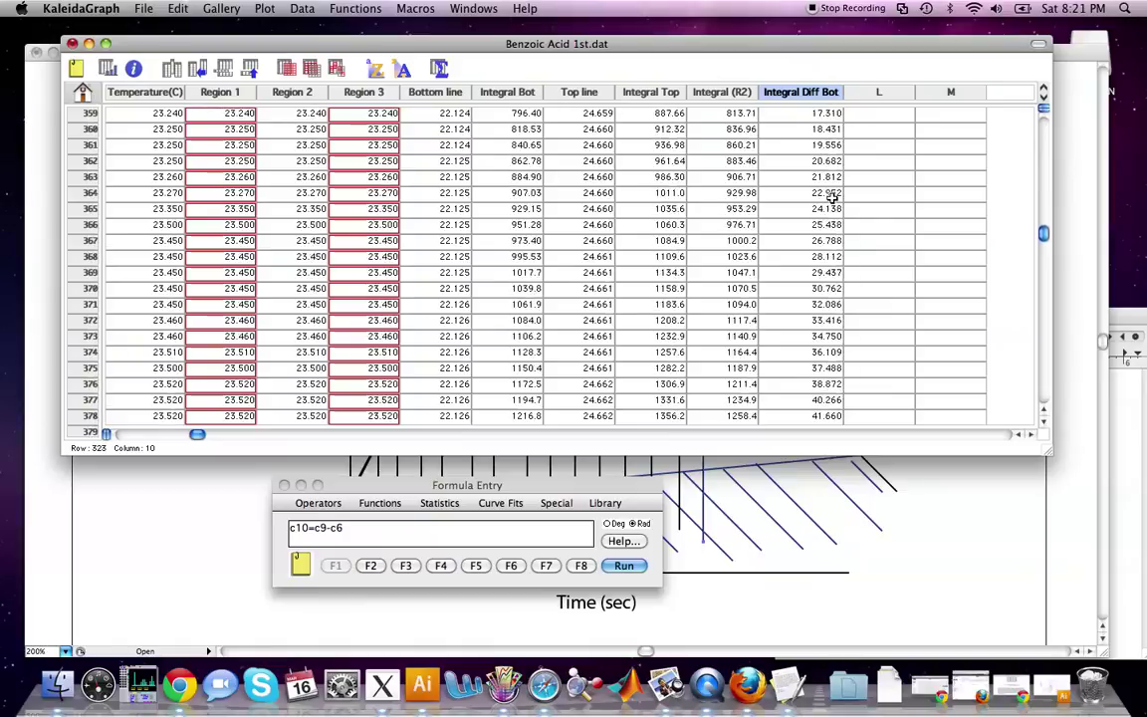
scroll(833, 196, "down", 20)
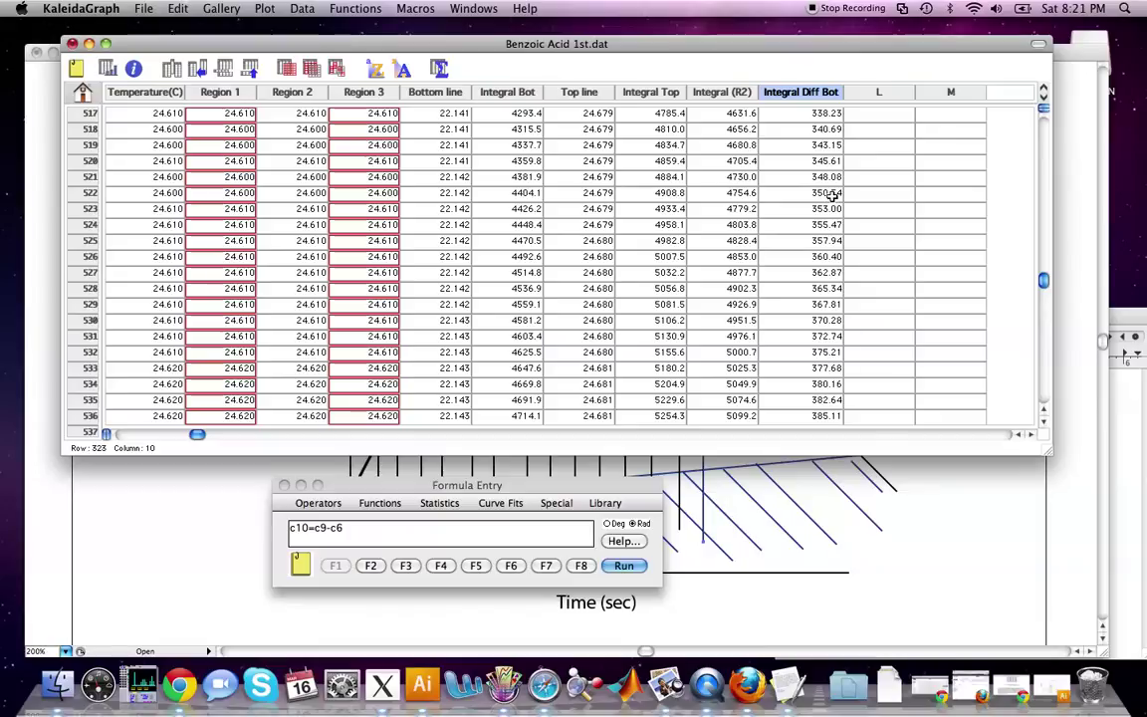
scroll(832, 198, "down", 12)
scroll(832, 200, "down", 14)
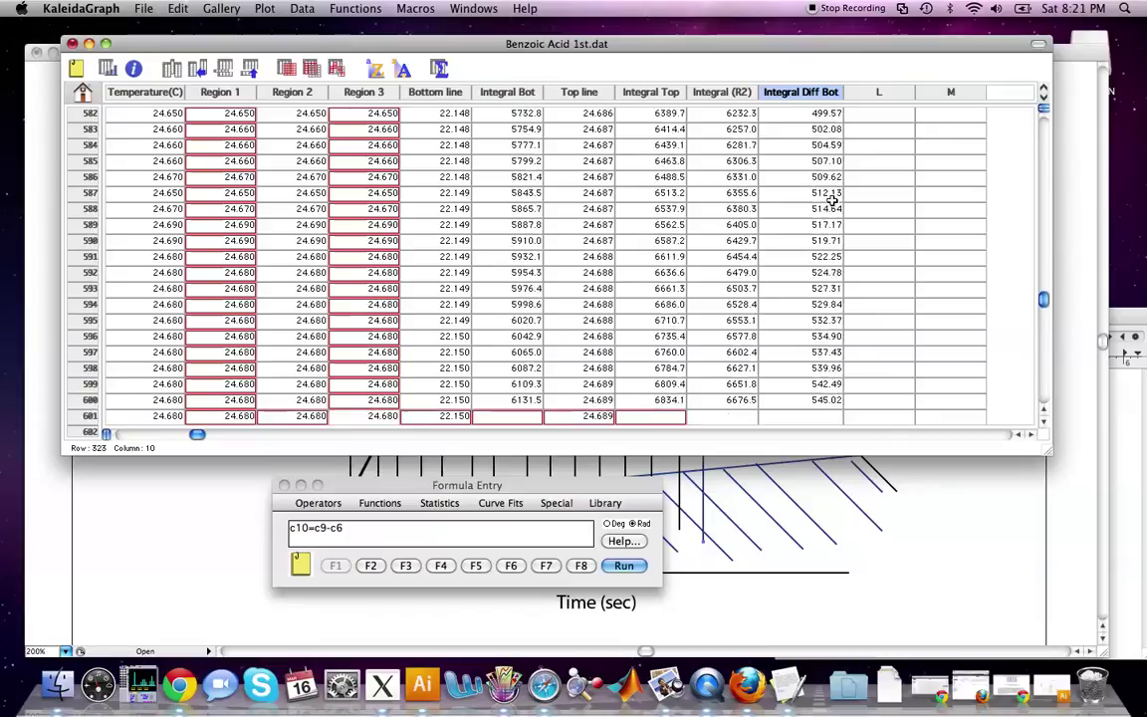
scroll(832, 201, "up", 16)
scroll(833, 201, "up", 14)
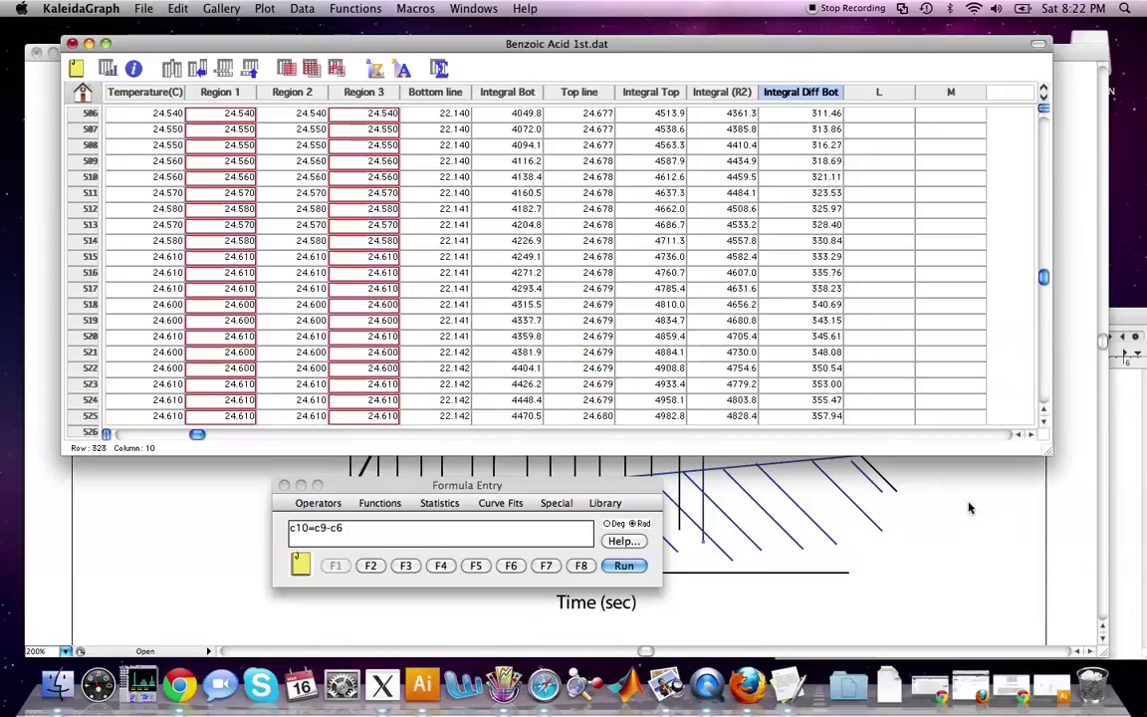
key("super+Tab")
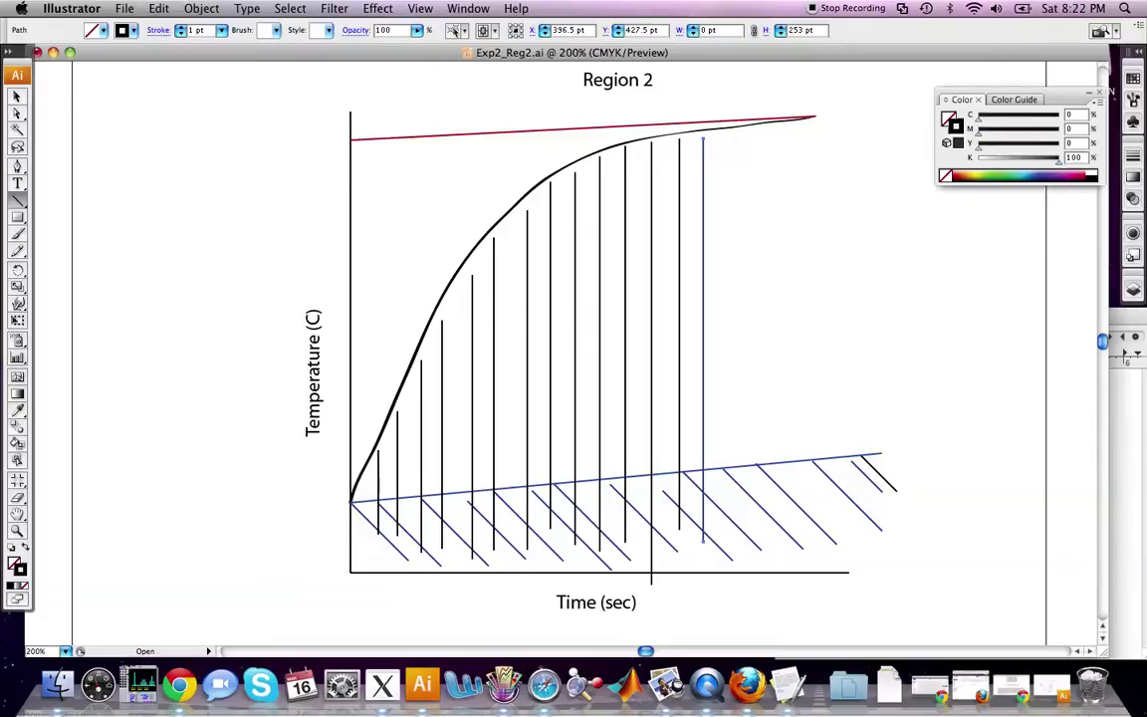
left_click(705, 685)
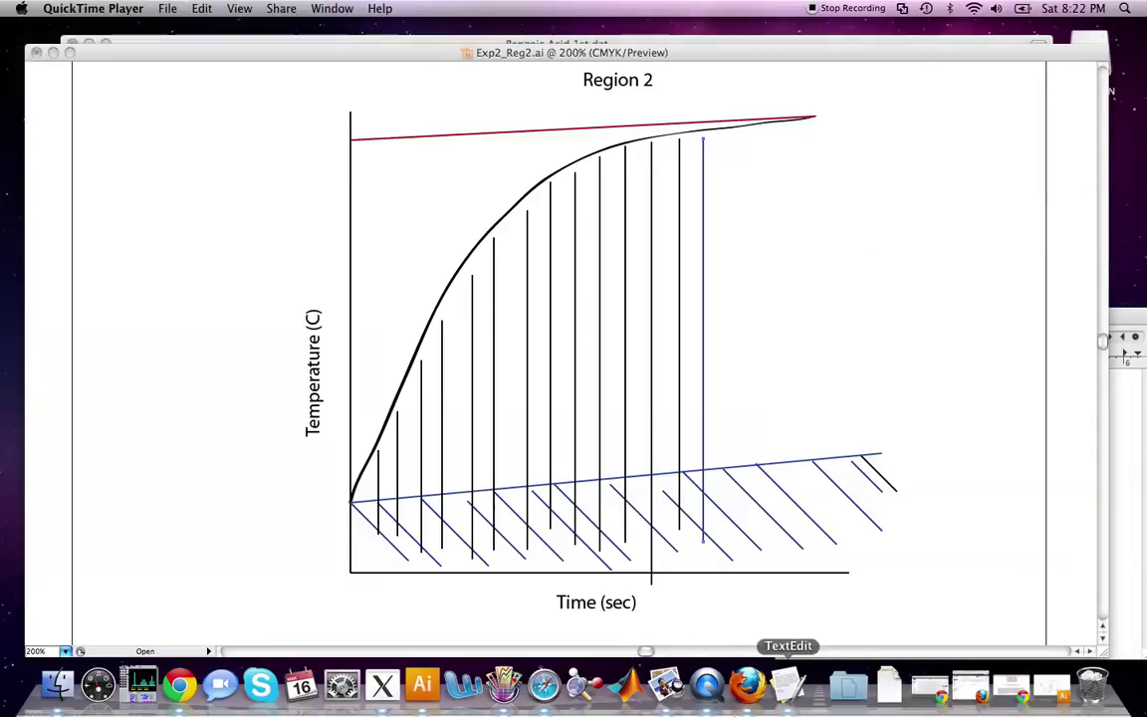
Return to the KaleidaGraph data table and name column L "Integral Diff top".
left_click(585, 685)
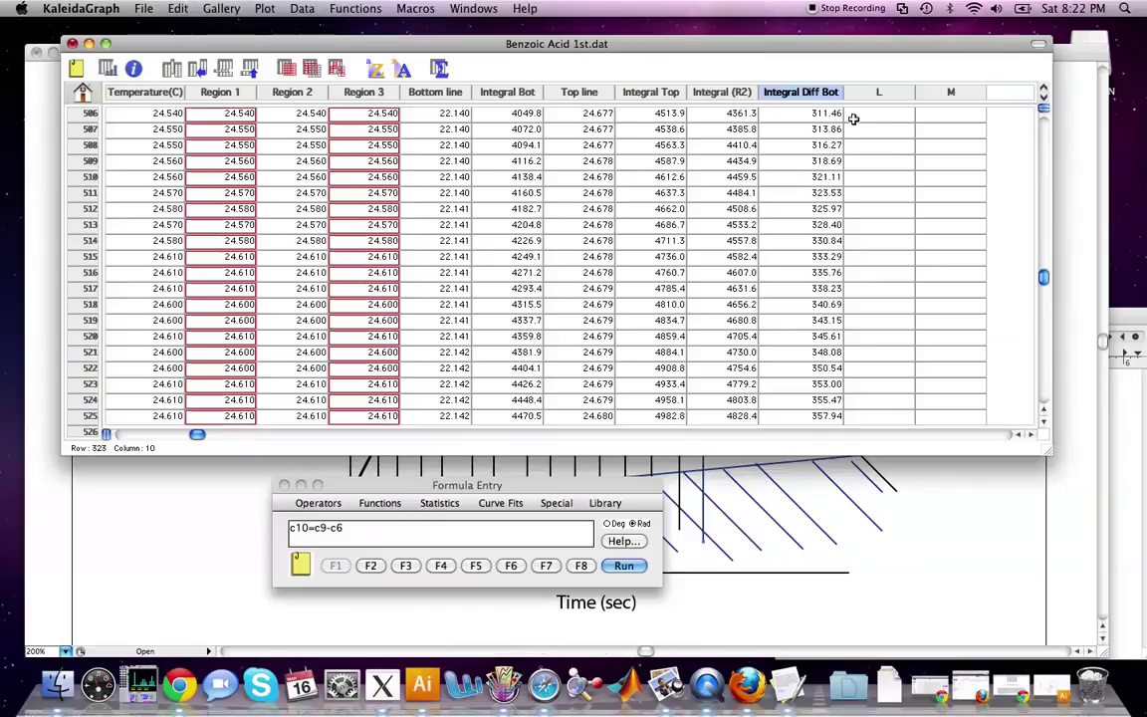
left_click(804, 98)
key("Tab")
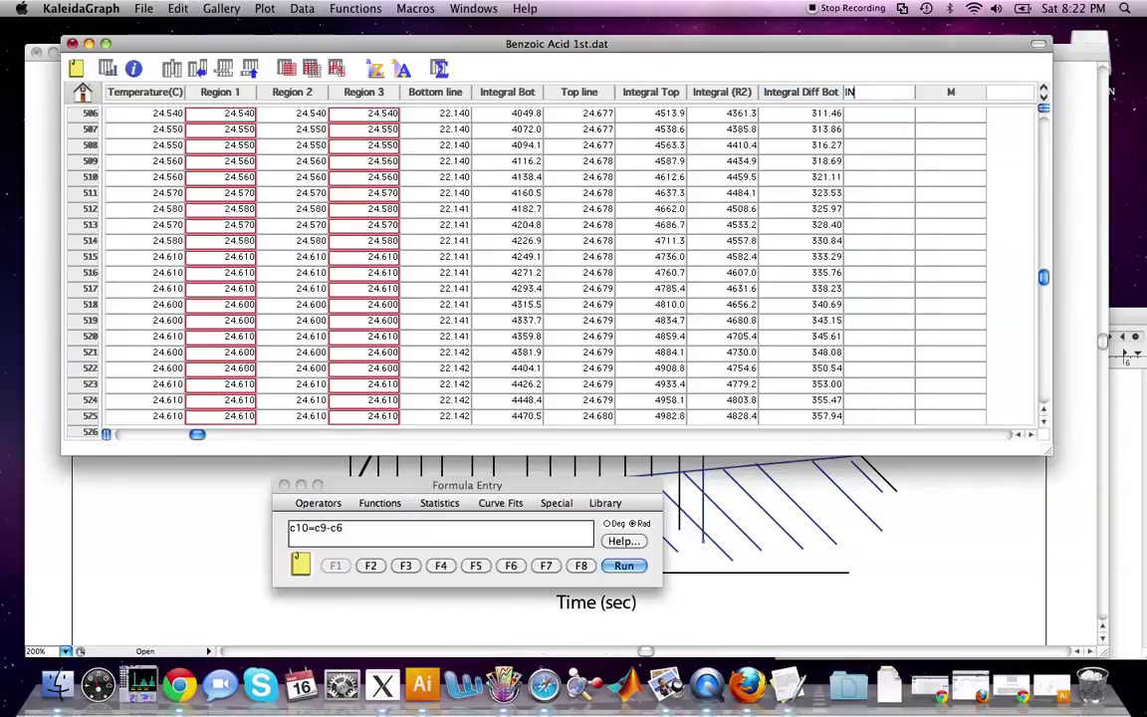
type("INt")
key("BackSpace")
key("BackSpace")
type("ntegral")
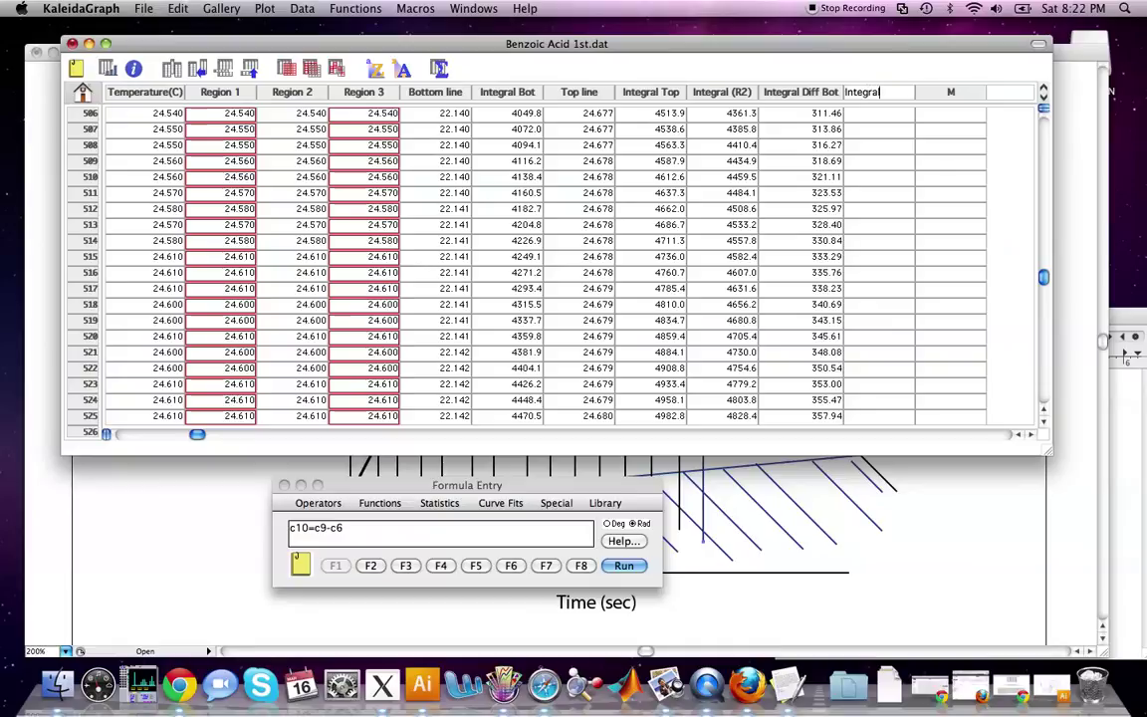
type(" Diff top")
key("Return")
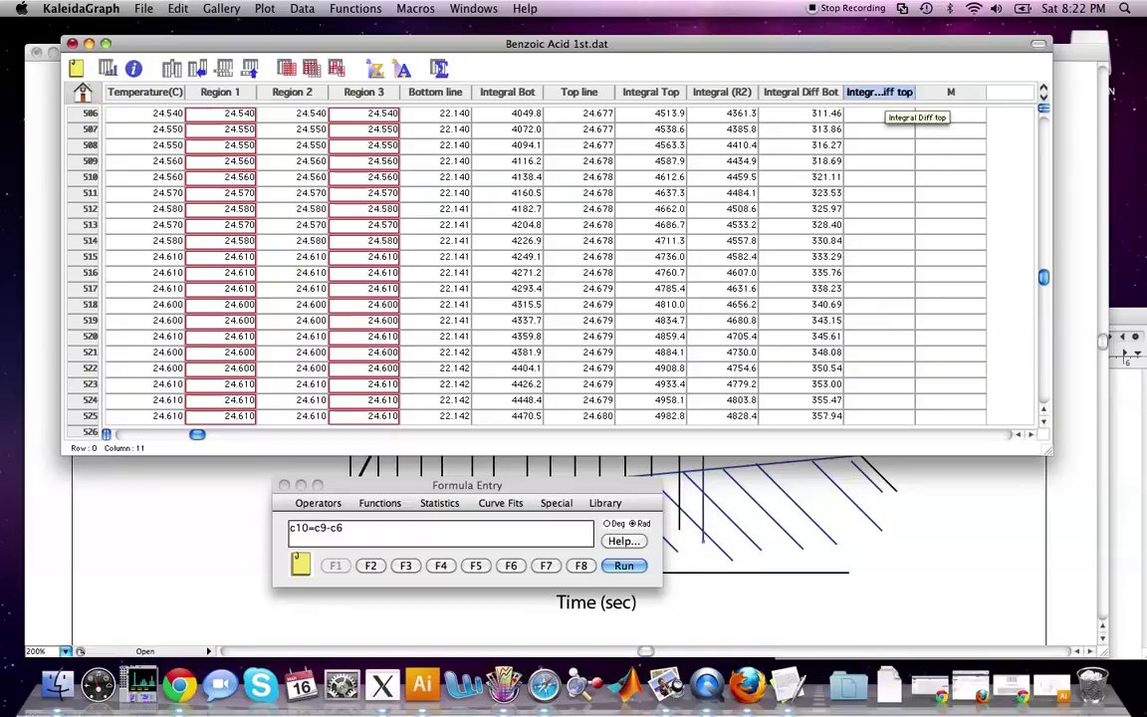
Switch to the Region 2 sketch in Illustrator and undo the vertical hatch lines drawn under the temperature curve.
left_click(1010, 478)
key("super+z")
key("super+z")
key("super+z")
key("super+z")
key("super+z")
key("super+z")
key("super+z")
key("super+z")
key("super+z")
key("super+z")
key("super+z")
key("super+z")
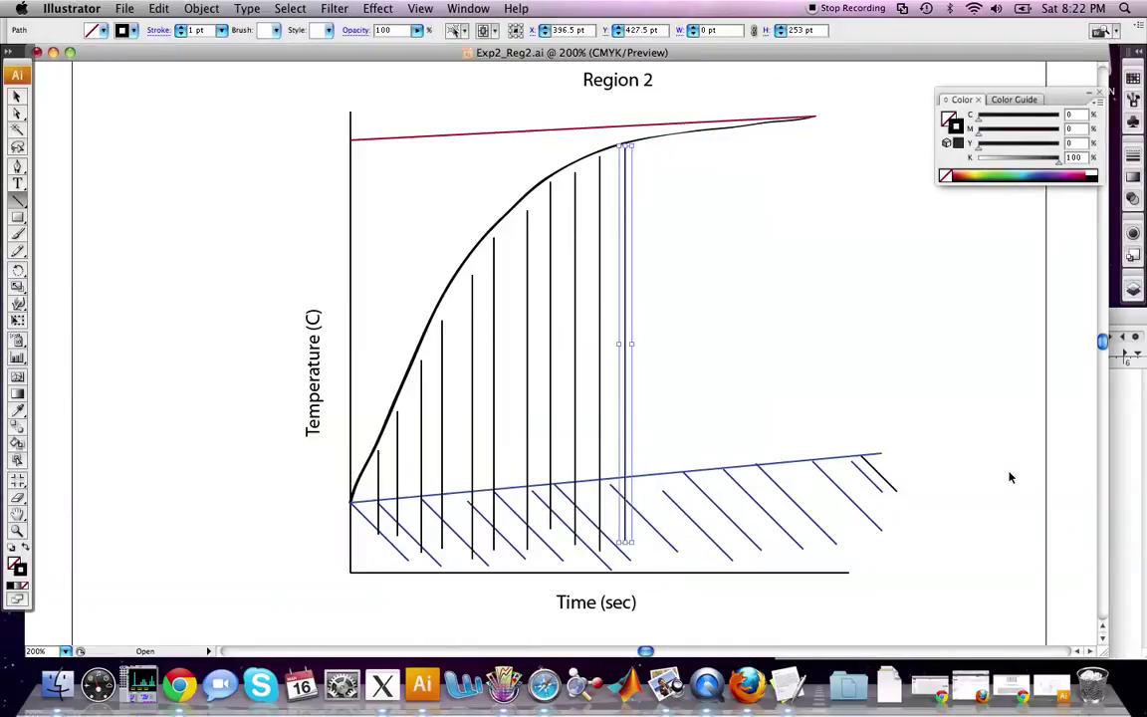
key("super+z")
key("super+z")
key("super+z")
key("super+z")
key("super+z")
key("super+z")
key("super+z")
key("super+z")
key("super+z")
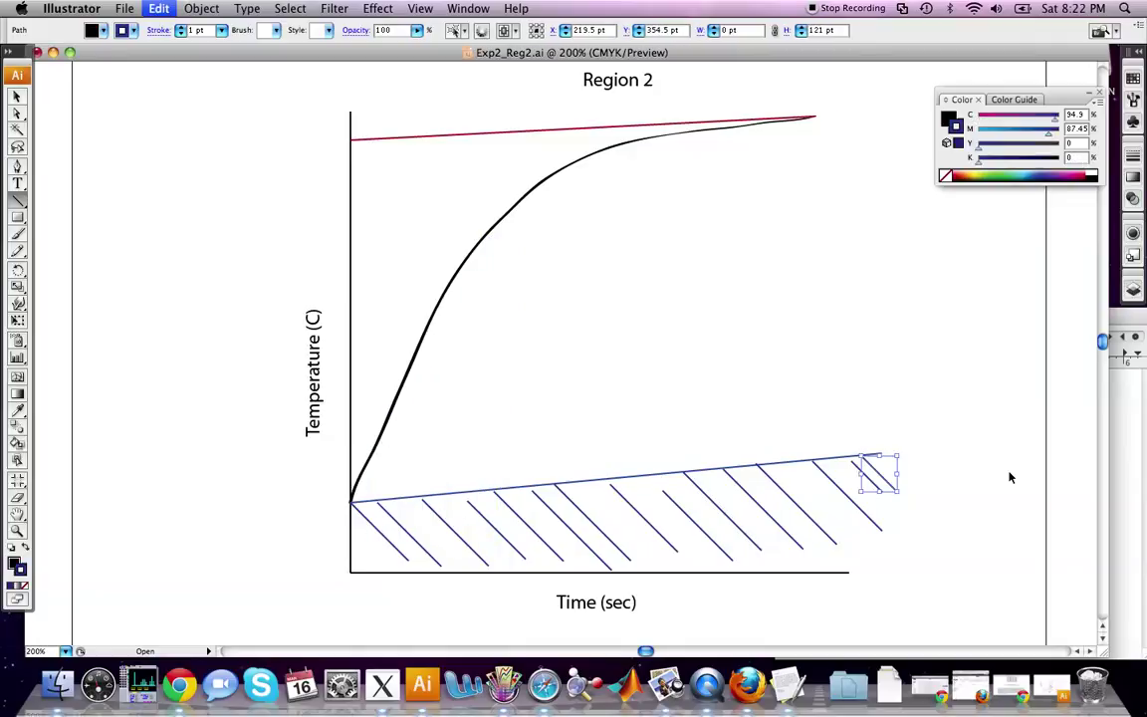
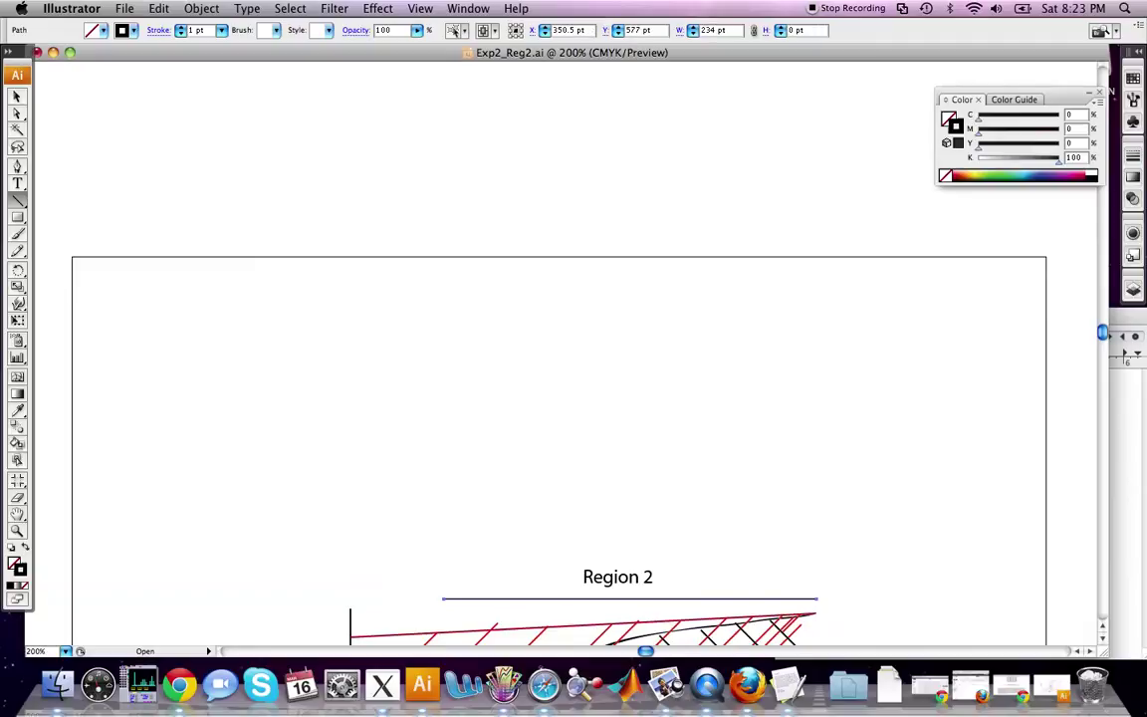
Draw an arrowhead from two short diagonal strokes at the low-time end of the horizontal line below the Region 2 title.
left_click_drag(442, 597, 440, 597)
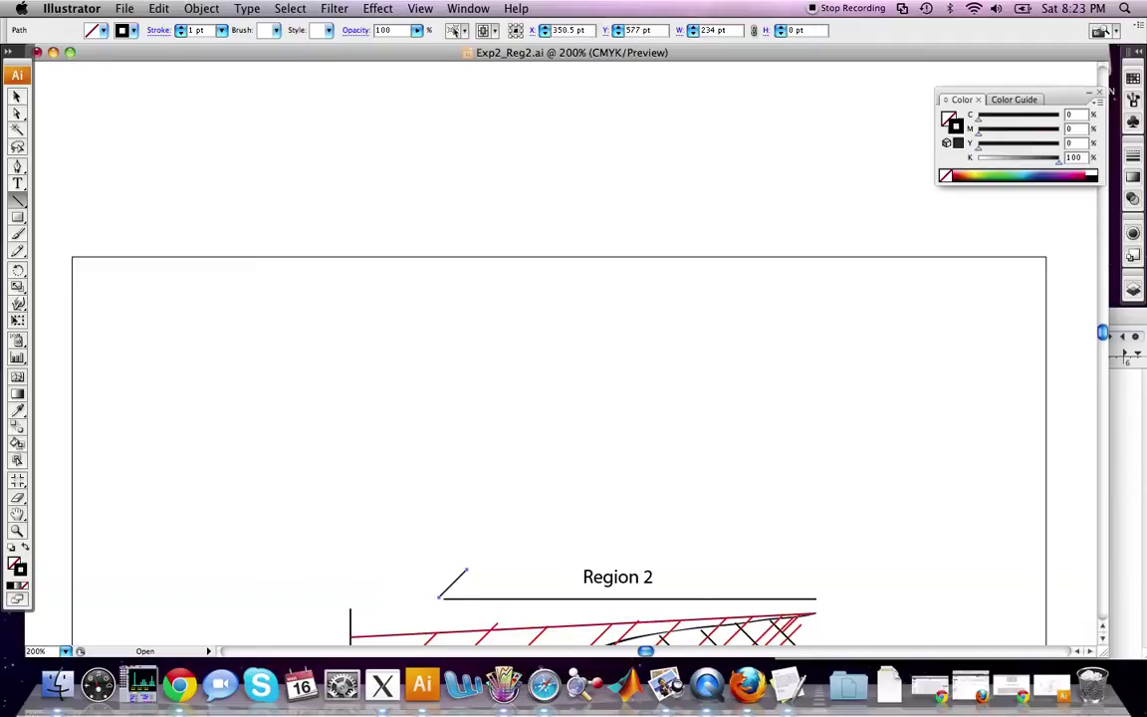
scroll(557, 399, "down", 10)
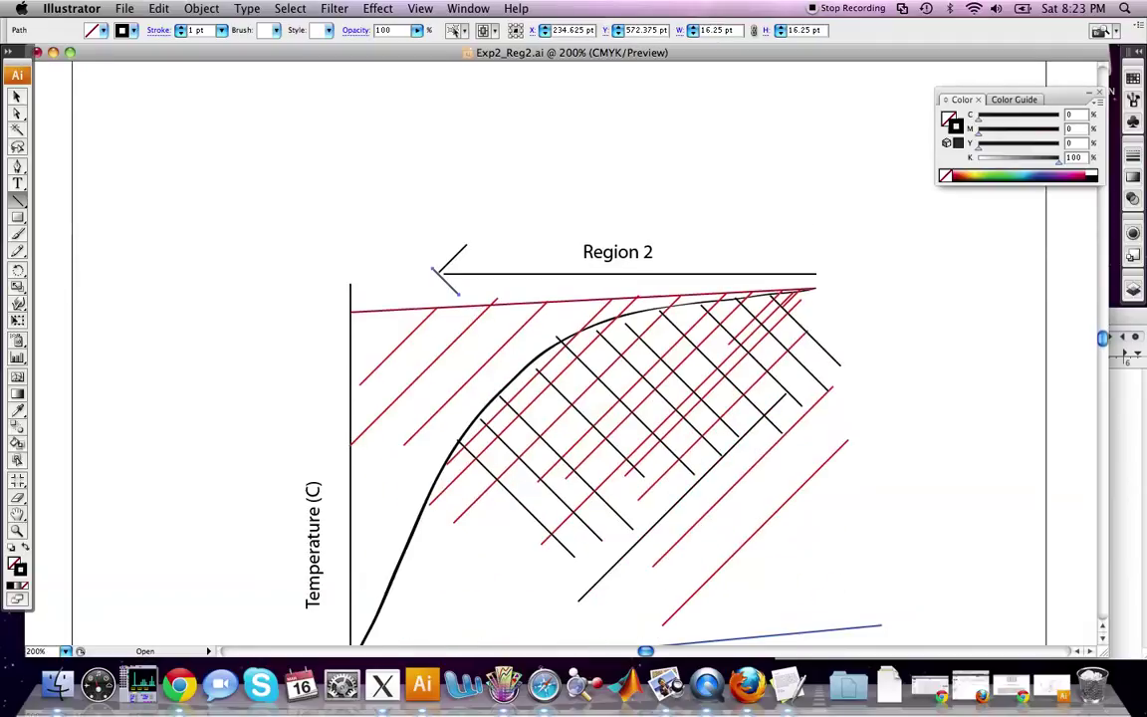
scroll(558, 398, "down", 2)
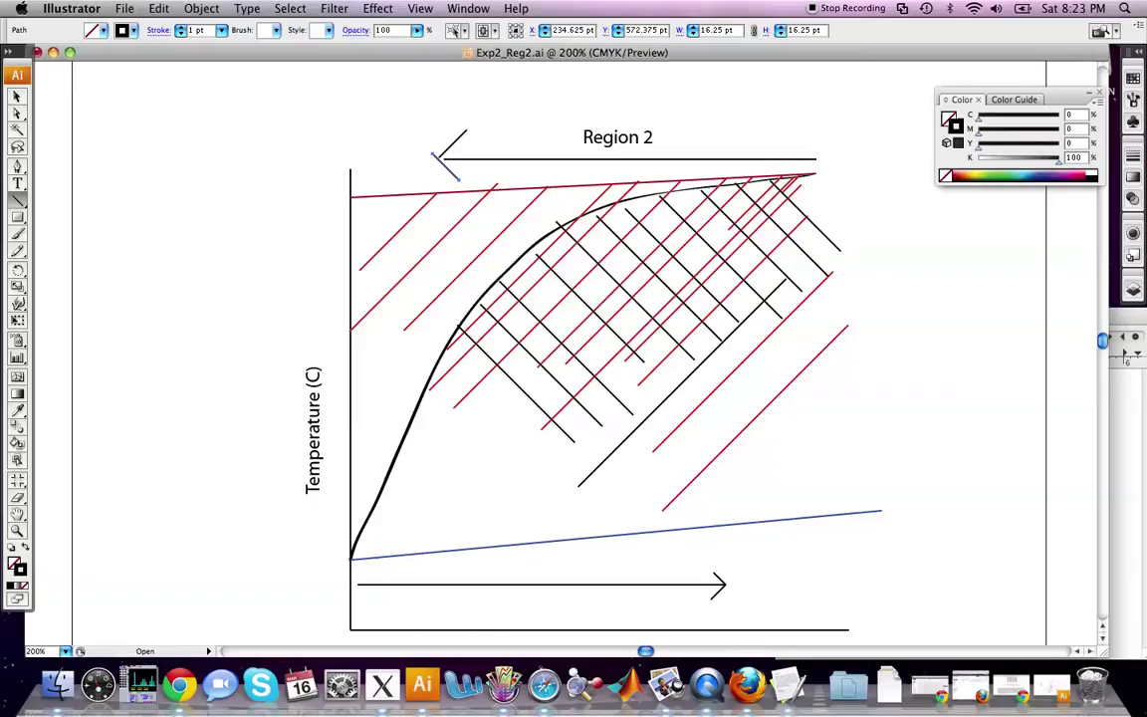
Switch back to KaleidaGraph, recall the stored c11 formula and clear everything after "c11=".
left_click(504, 685)
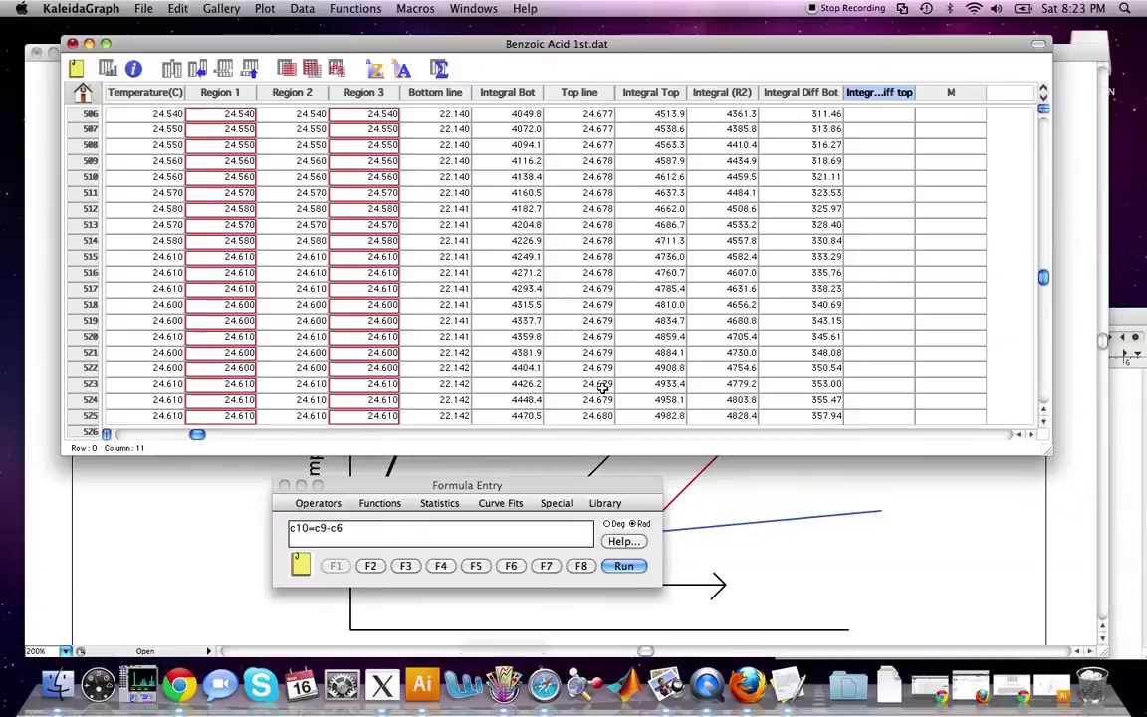
left_click(885, 140)
scroll(885, 149, "up", 7)
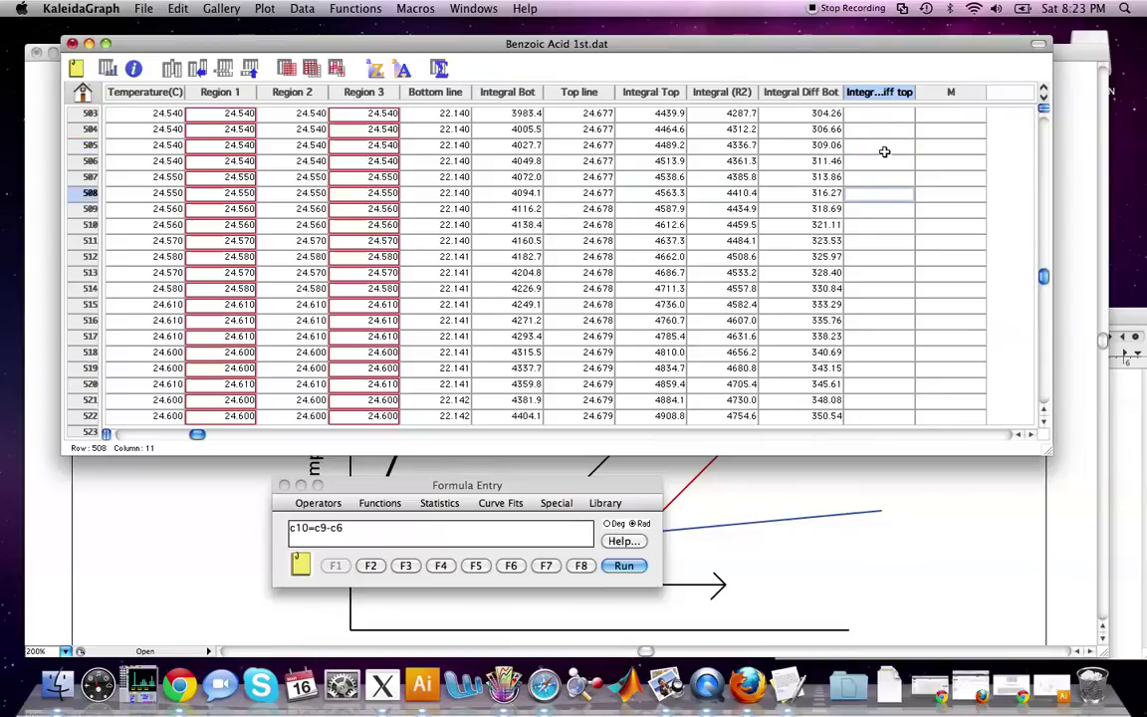
scroll(885, 166, "up", 20)
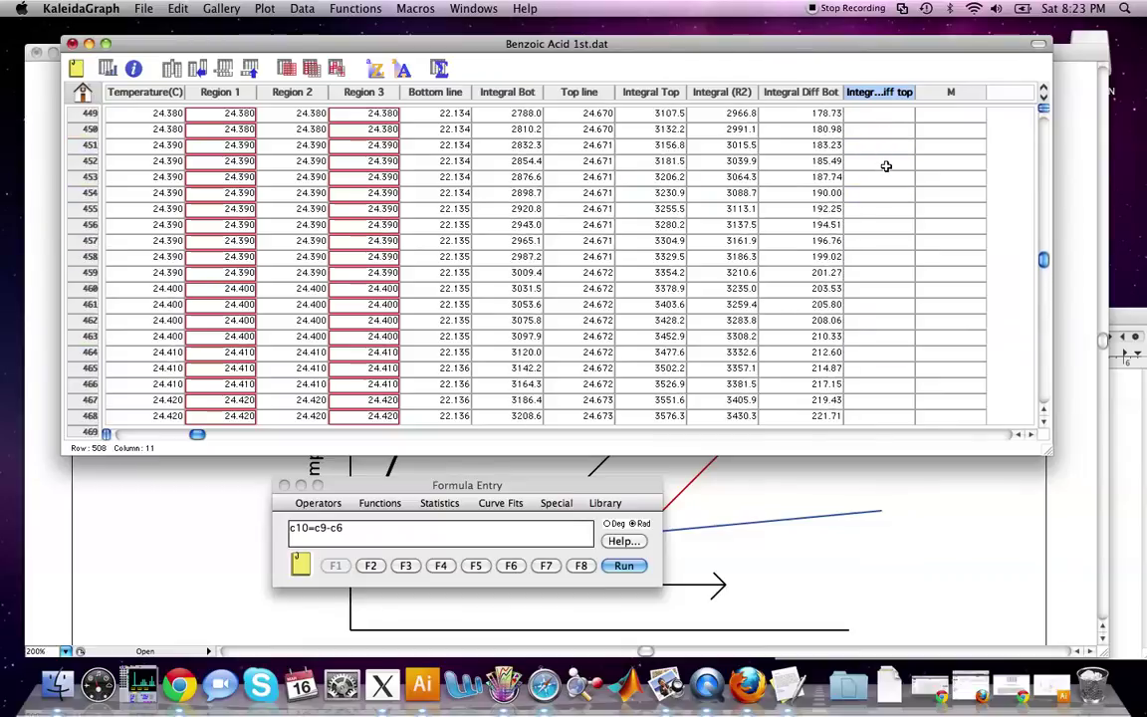
left_click(379, 574)
left_click(370, 566)
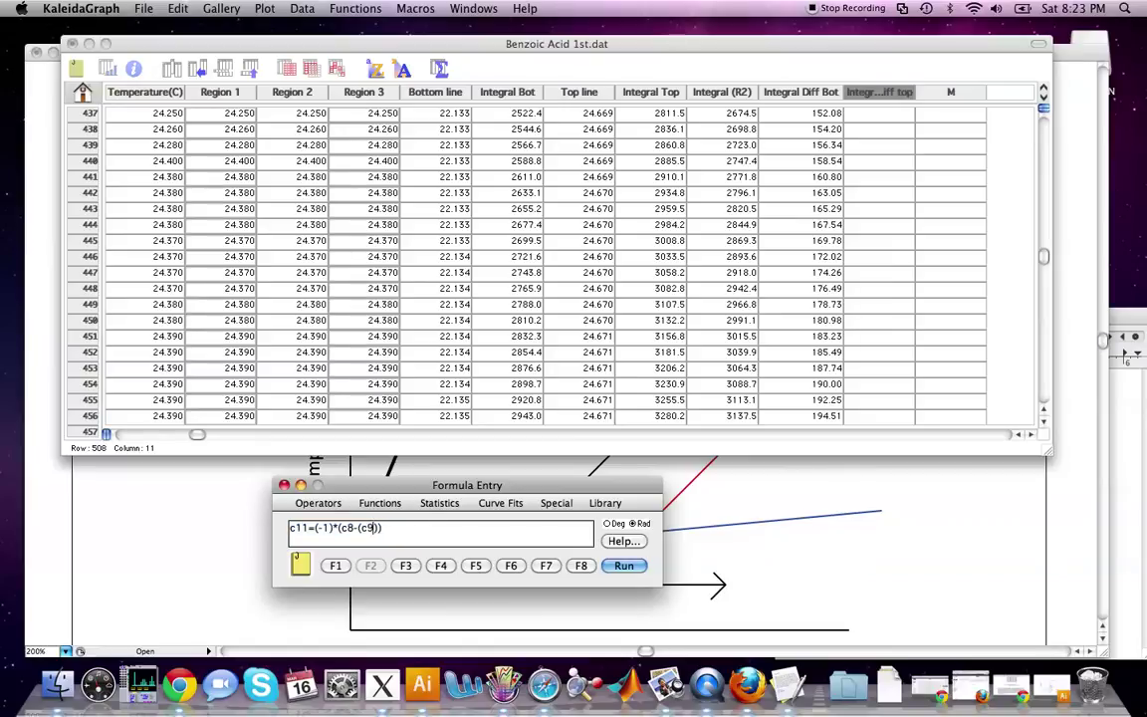
key("BackSpace")
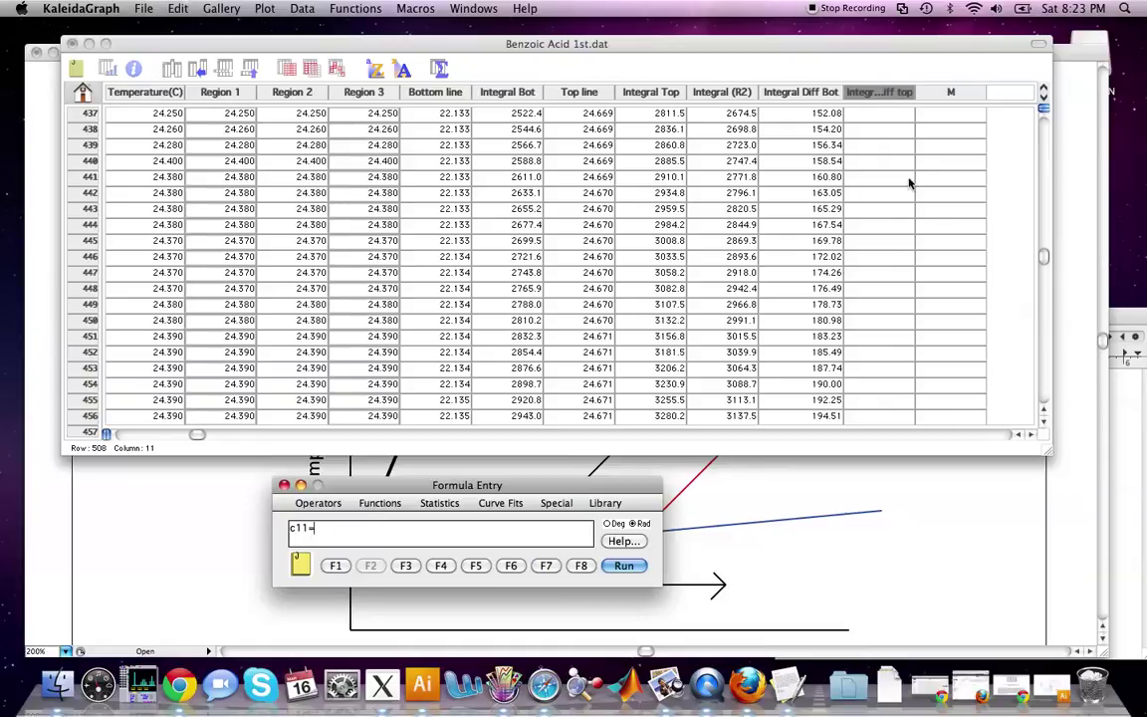
Check the column numbers of Integral Diff top, Integral Top and Integral (R2) at row 323, and run the formula c11=c8-c9.
left_click(909, 182)
scroll(908, 177, "up", 15)
scroll(901, 160, "up", 18)
scroll(893, 139, "down", 3)
left_click(876, 272)
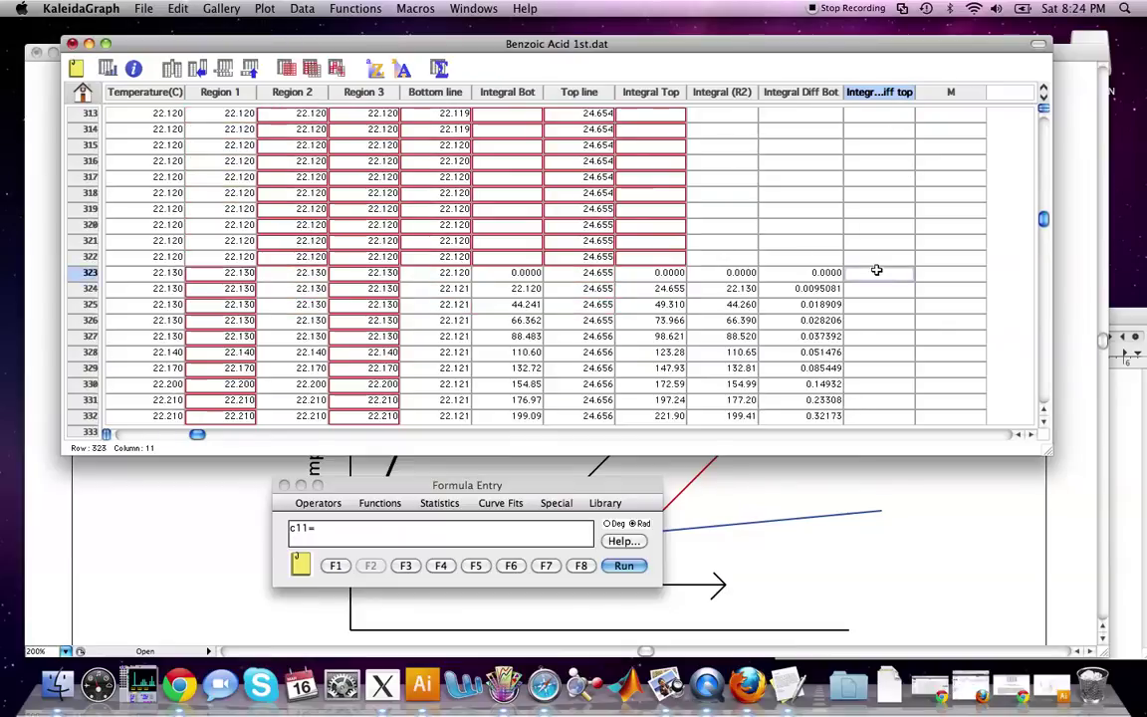
left_click(669, 271)
left_click(736, 272)
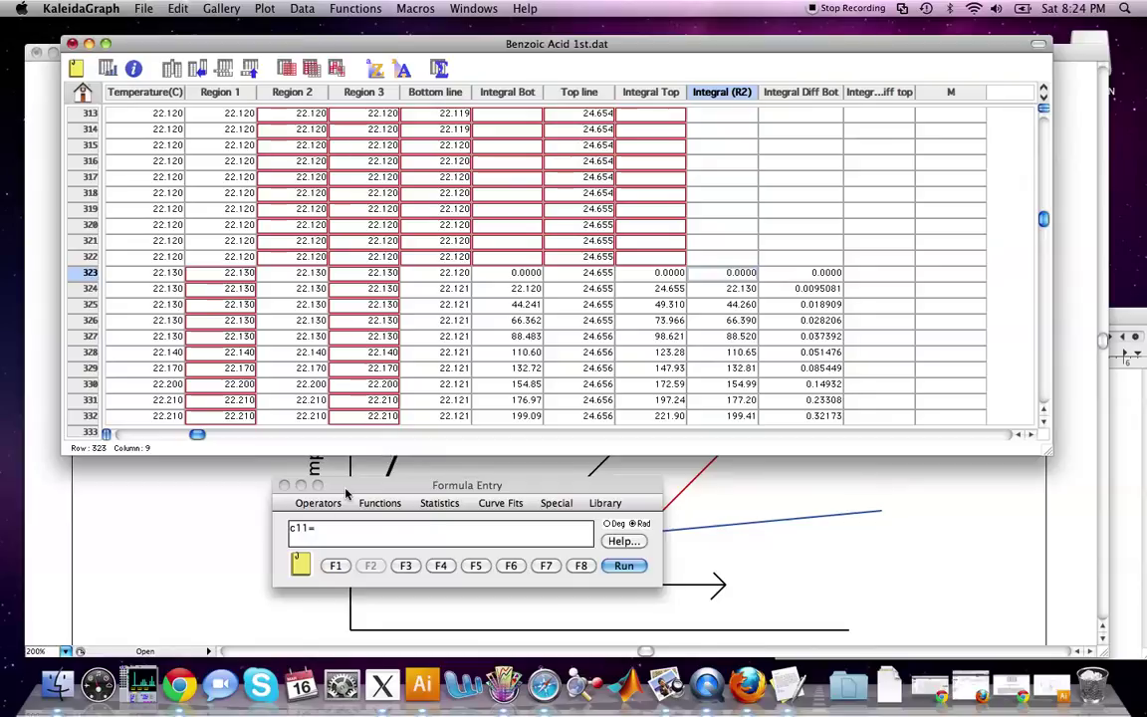
left_click(335, 529)
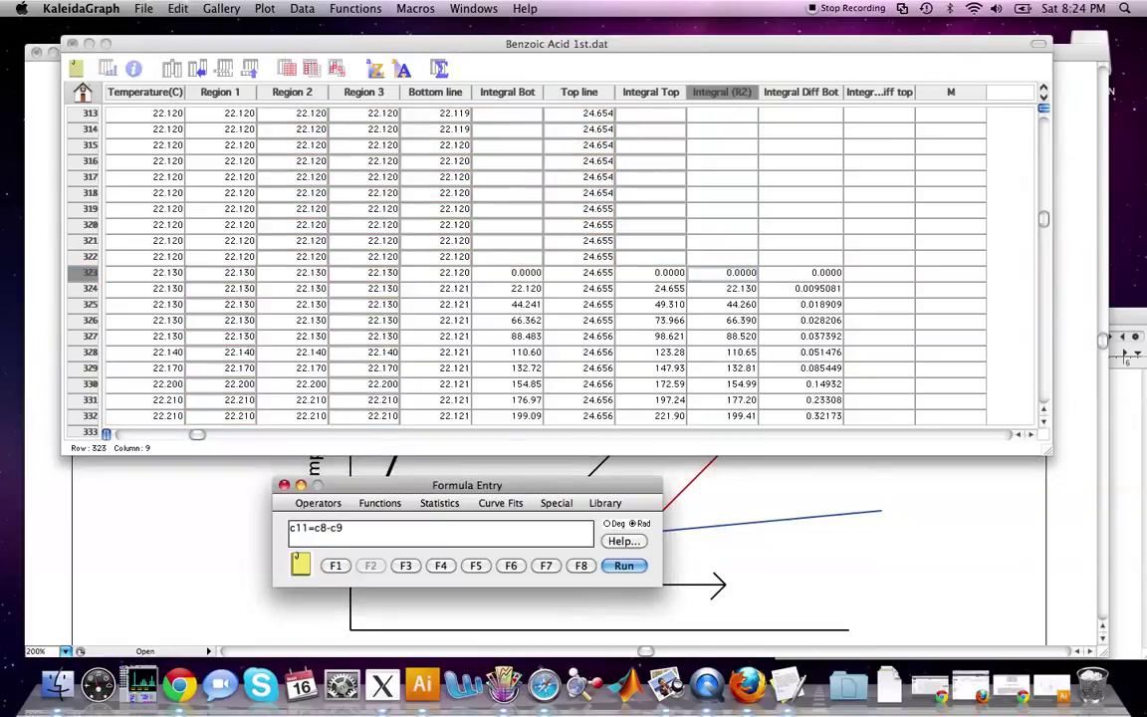
key("Return")
Examine the Integral Diff top values from row 323 to the last Region 2 value at row 600.
left_click(901, 274)
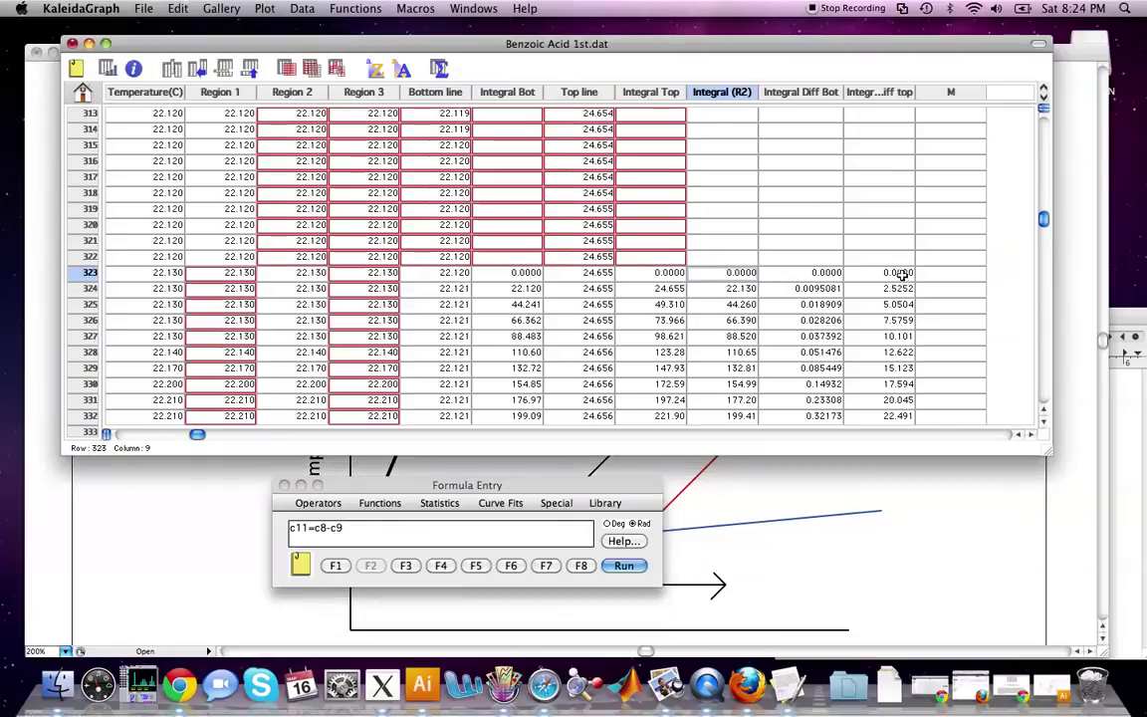
left_click(904, 272)
left_click(934, 288)
left_click(945, 268)
scroll(930, 261, "down", 1)
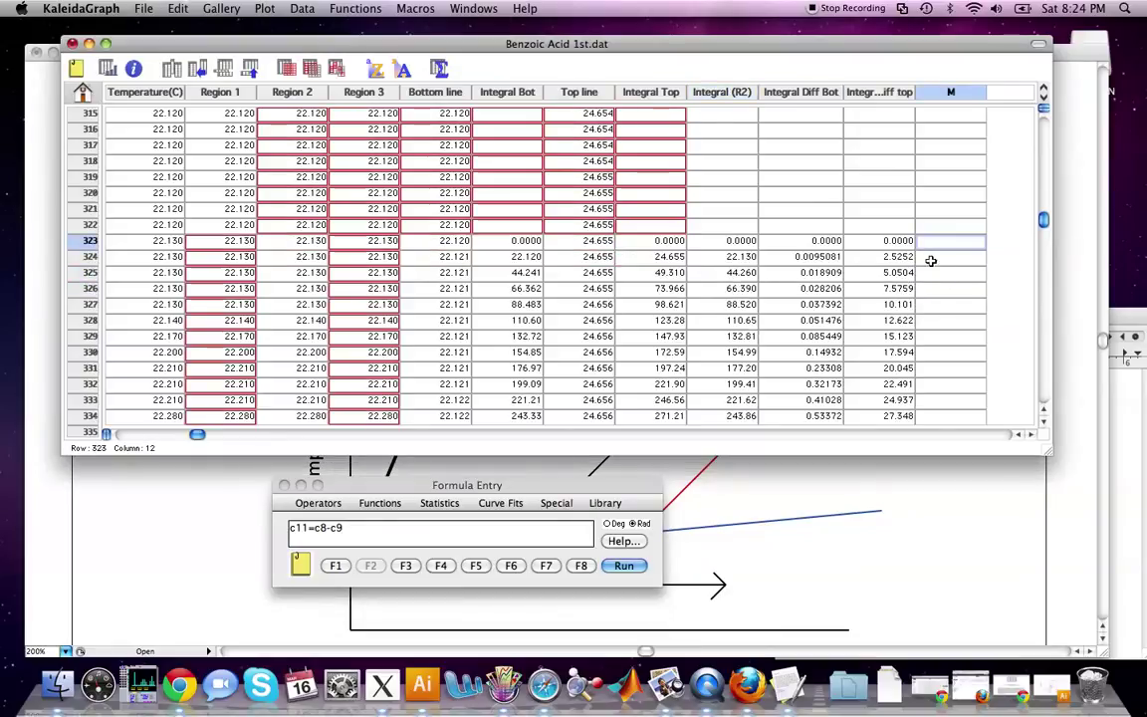
left_click(866, 241)
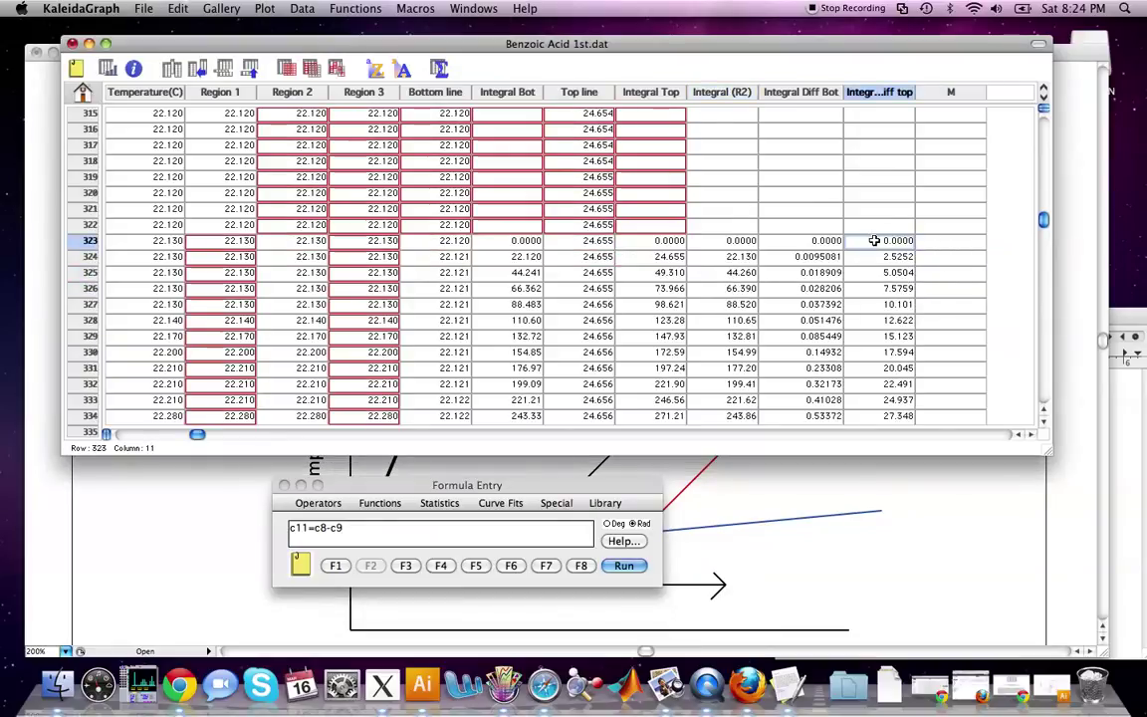
scroll(883, 243, "down", 20)
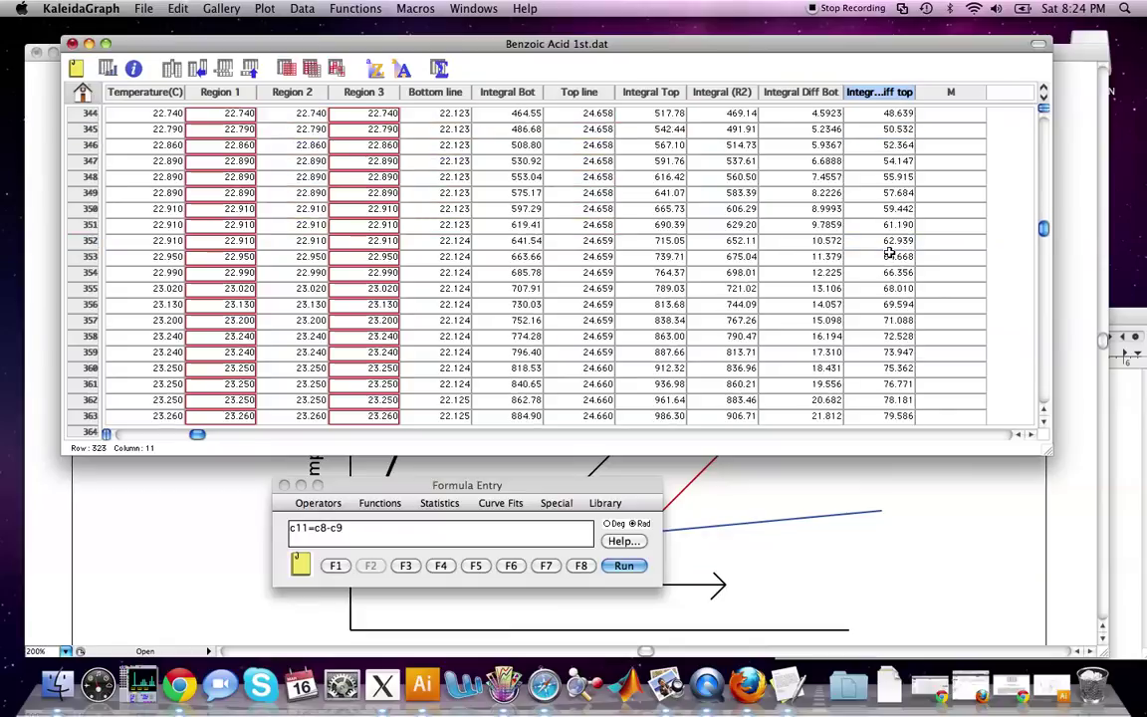
scroll(889, 253, "down", 20)
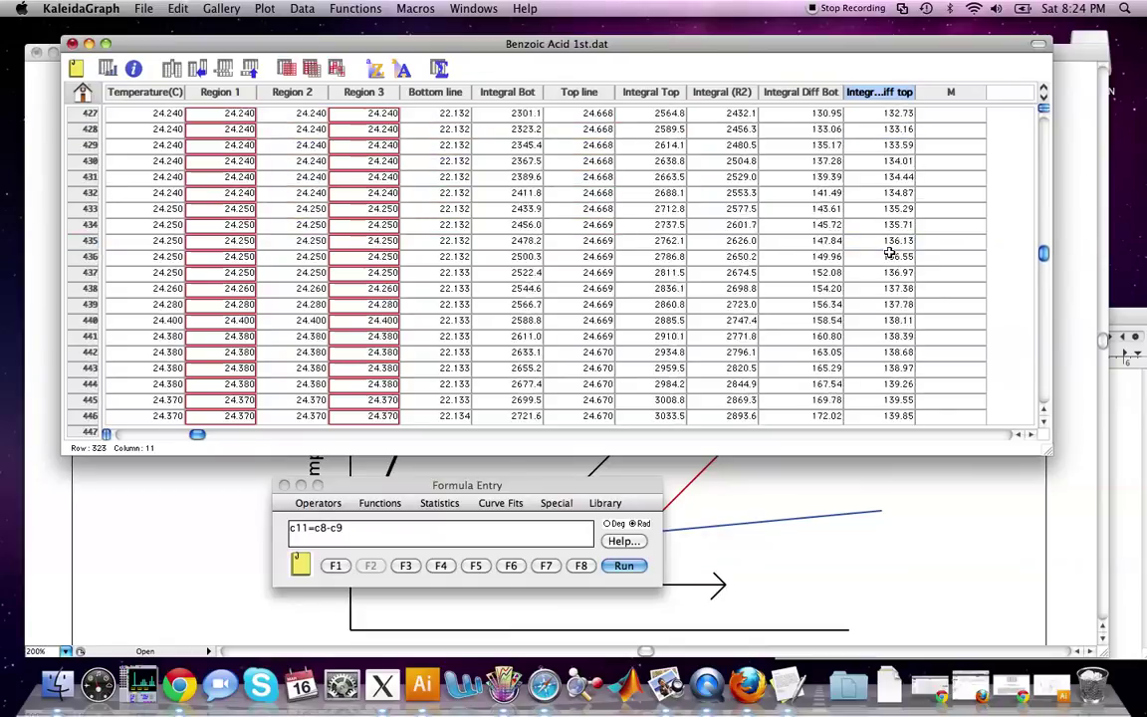
scroll(890, 251, "down", 20)
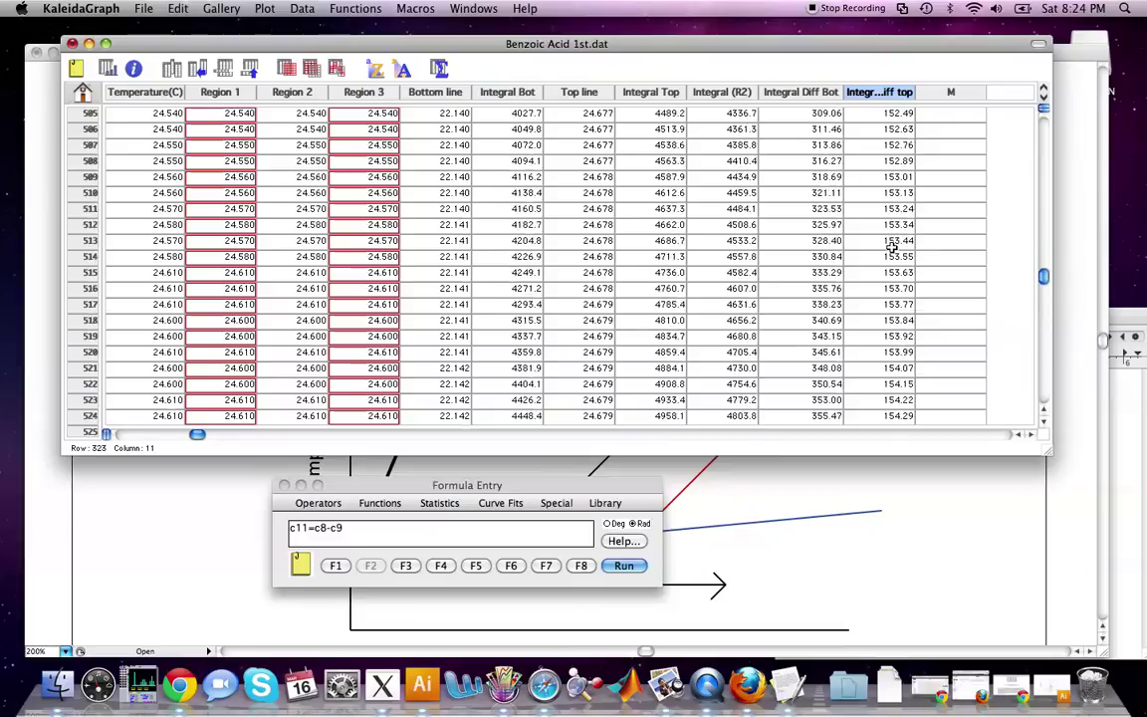
scroll(891, 246, "down", 15)
scroll(896, 239, "up", 10)
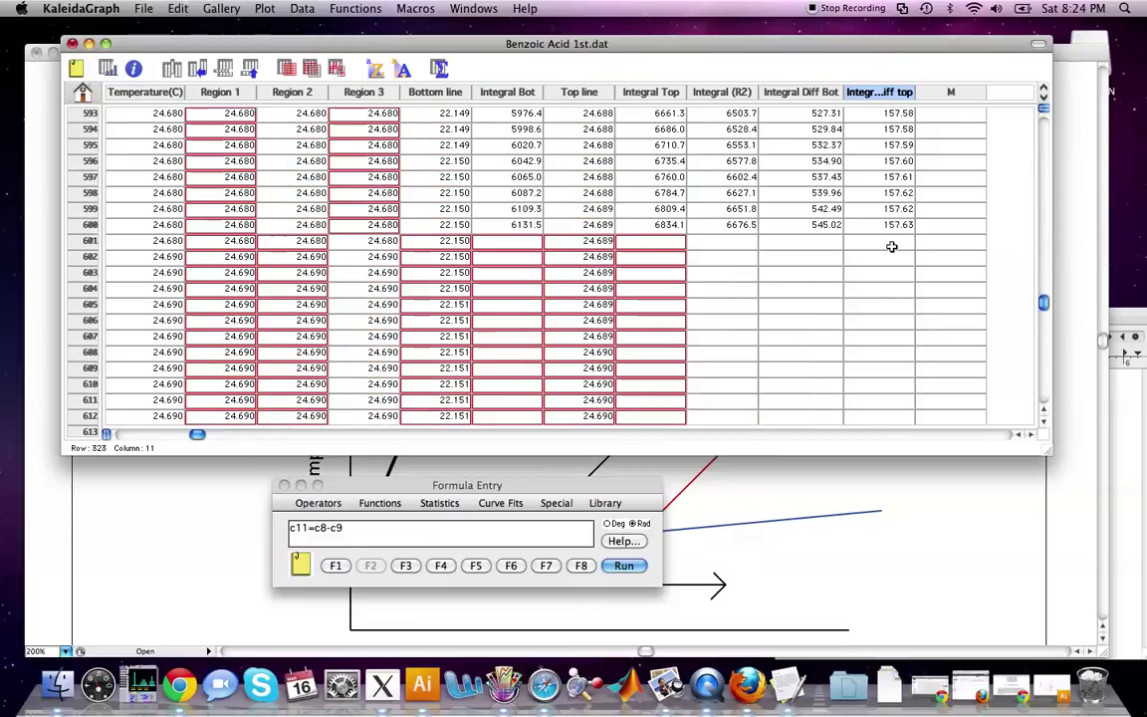
left_click(886, 240)
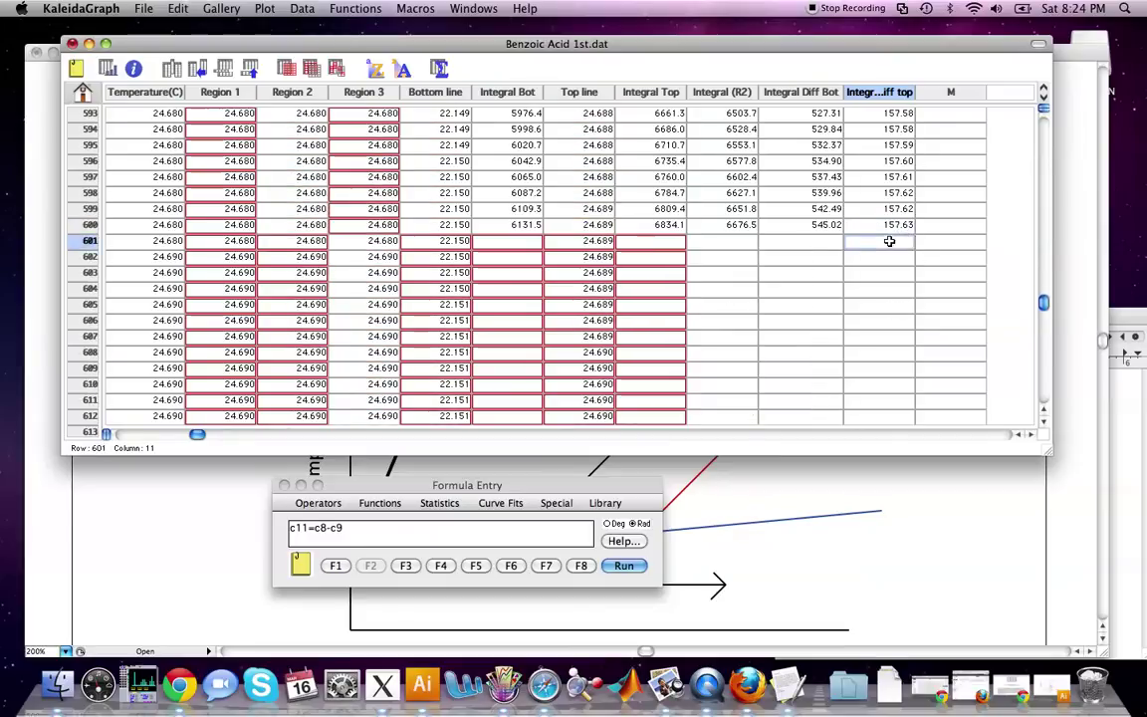
scroll(889, 244, "up", 1)
left_click(901, 258)
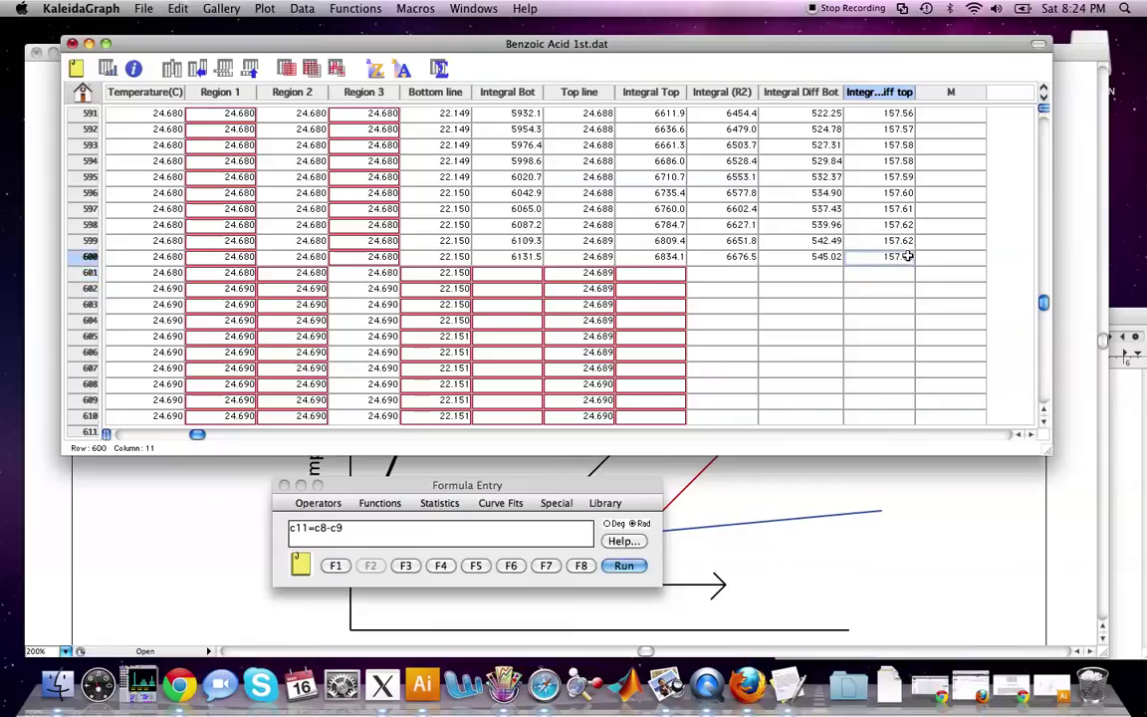
scroll(881, 254, "up", 2)
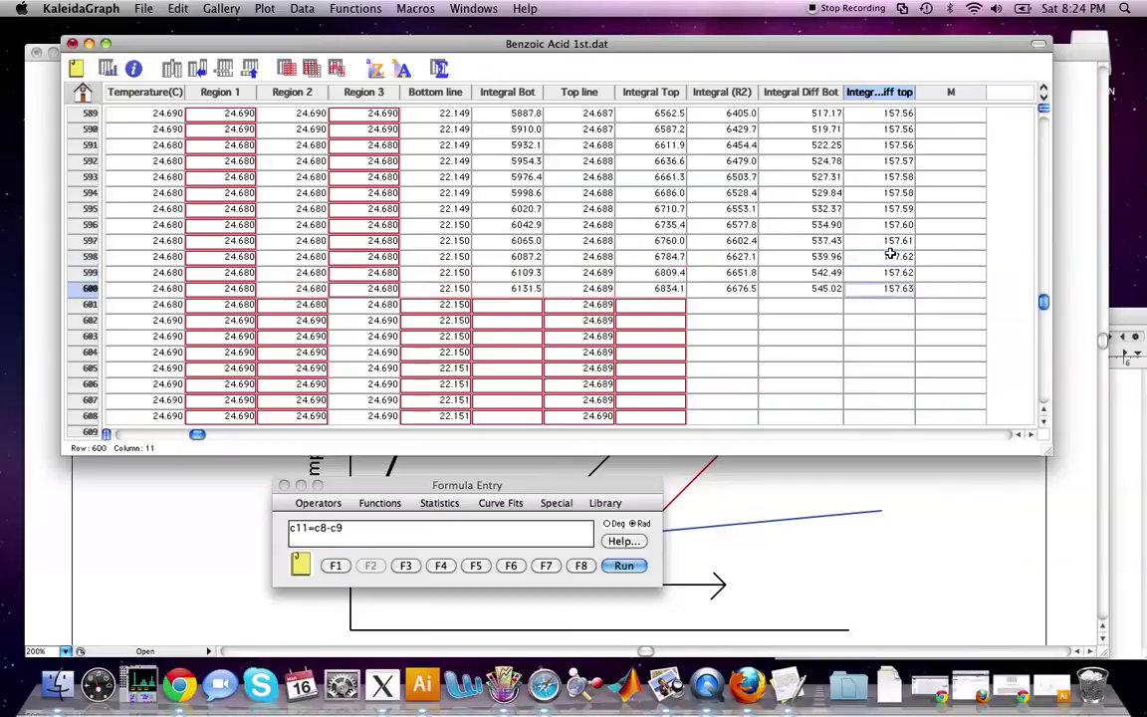
Edit the formula to c11=(c8-(c9+157.63)), adding the row 600 Integral Diff top value as the offset.
left_click(311, 533)
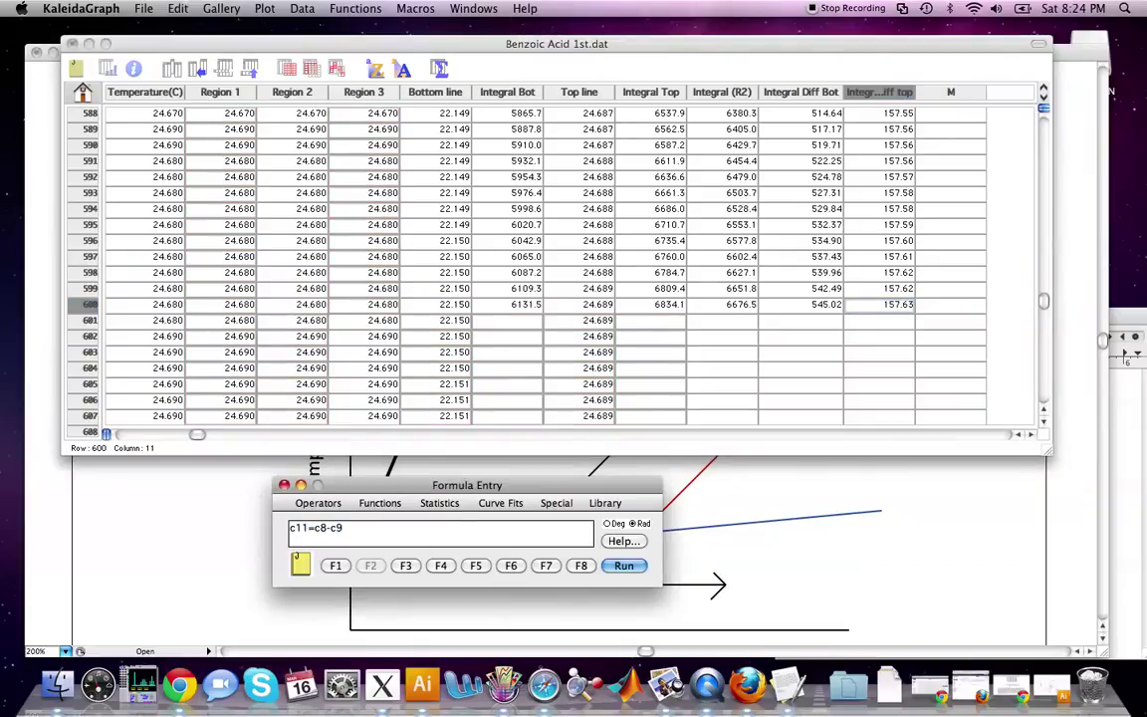
type("-(c9+")
type("7.63")
left_click(315, 528)
type("(")
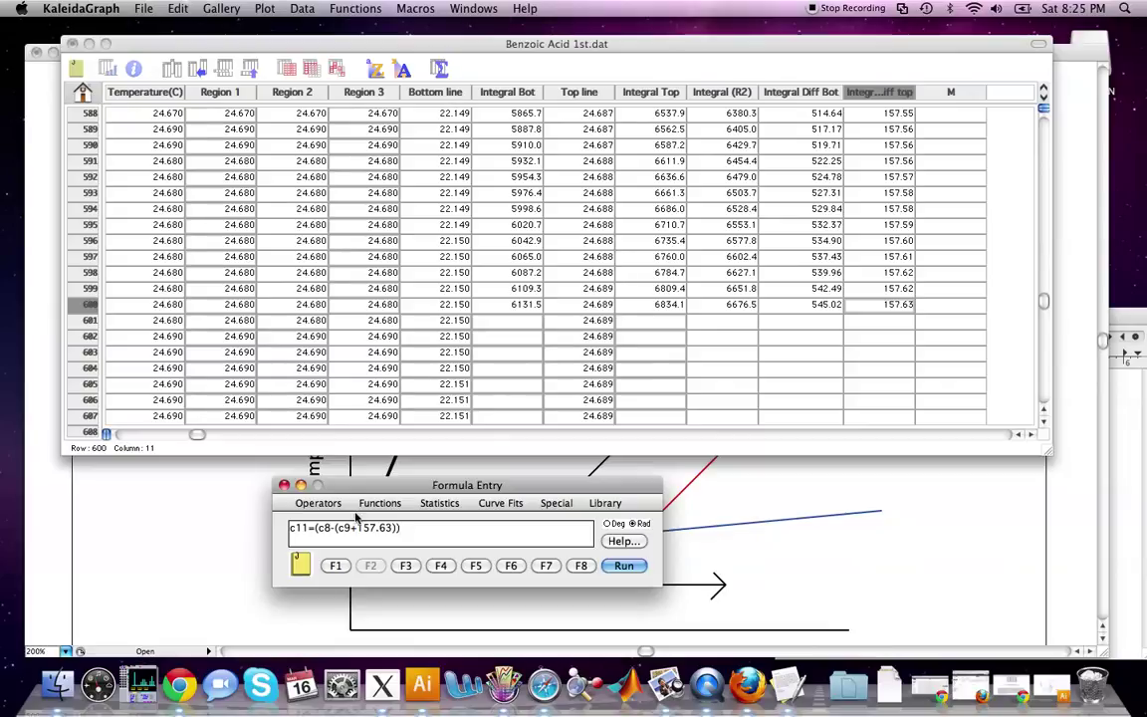
Multiply the expression by -1 and run the formula as c11=(-1)*(c8-(c9+157.63)).
type("(-1)")
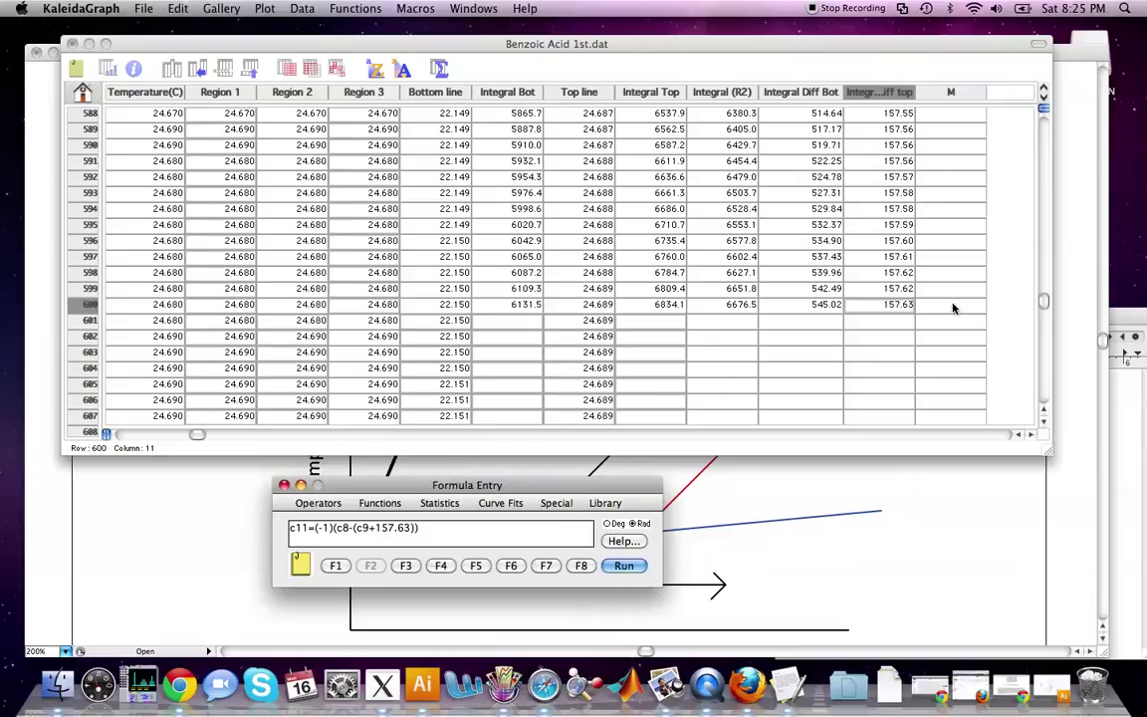
key("Return")
key("Return")
left_click(438, 530)
type("*")
left_click(623, 565)
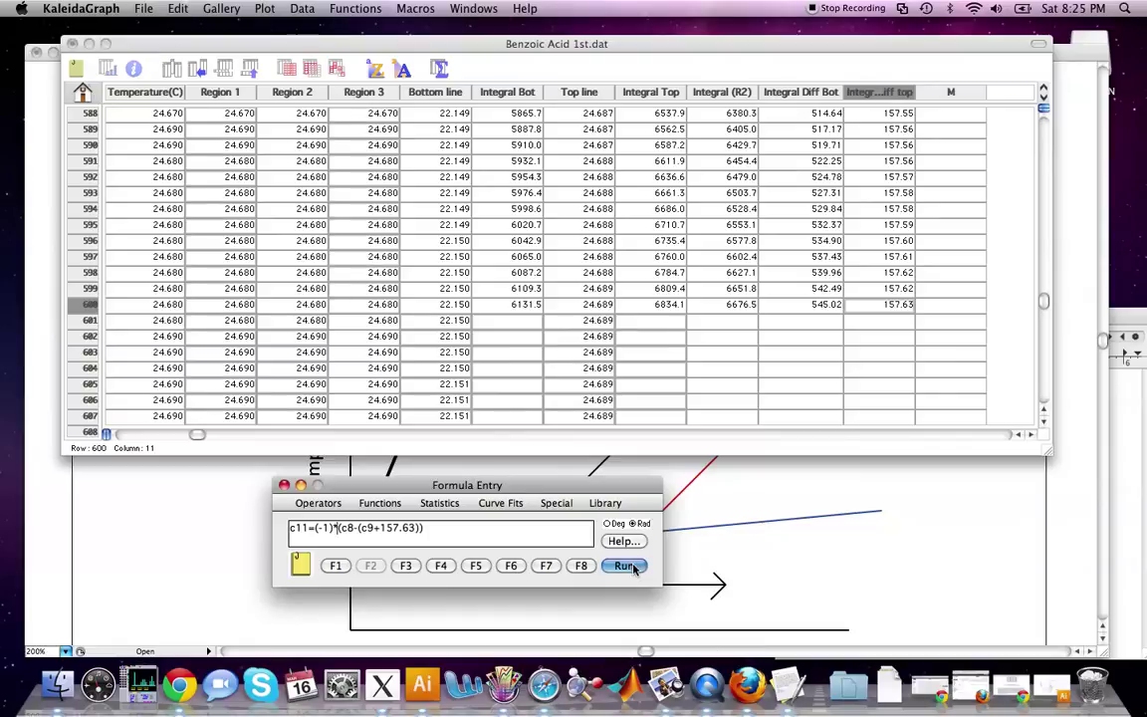
Examine the recalculated Integral Diff top values from row 600 back to the start of Region 2 at row 323.
left_click(885, 326)
left_click(891, 326)
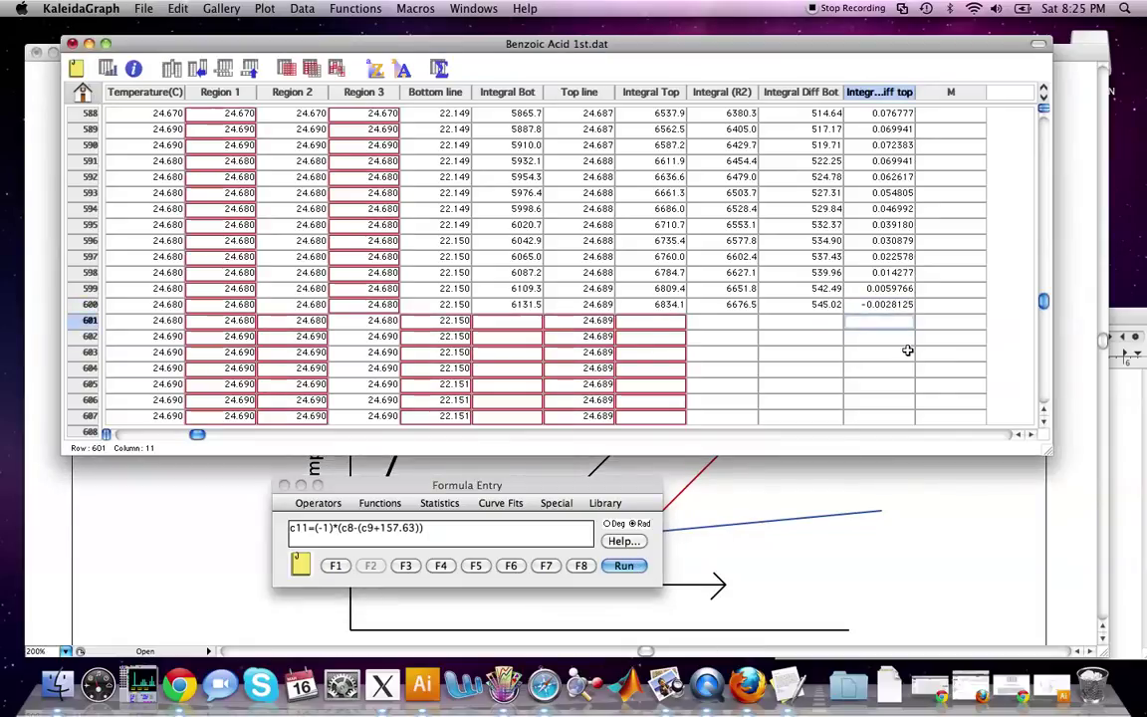
scroll(902, 344, "up", 4)
scroll(911, 350, "up", 8)
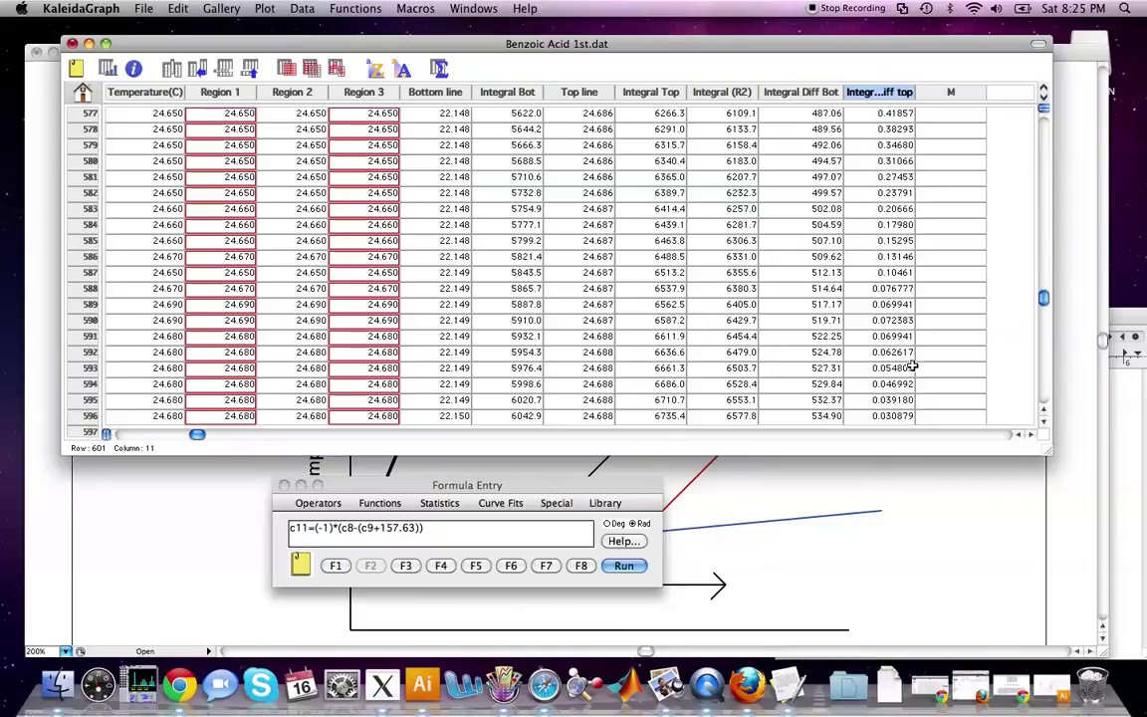
scroll(901, 325, "up", 4)
scroll(901, 329, "down", 10)
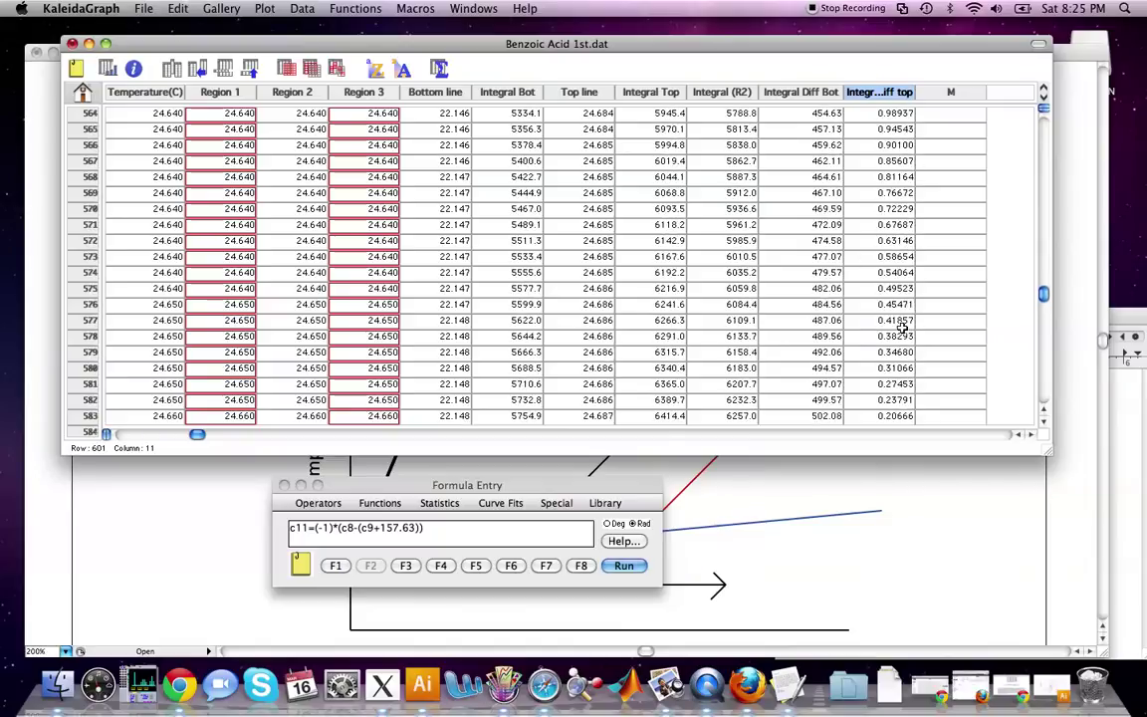
scroll(896, 383, "up", 20)
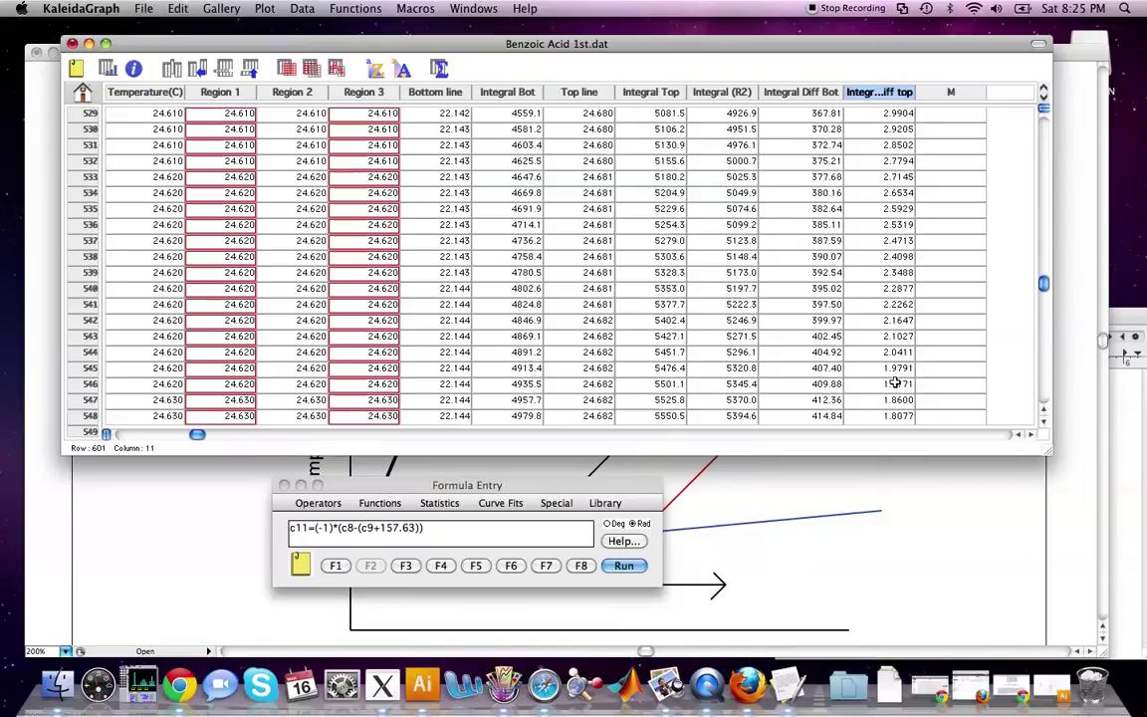
scroll(896, 383, "up", 20)
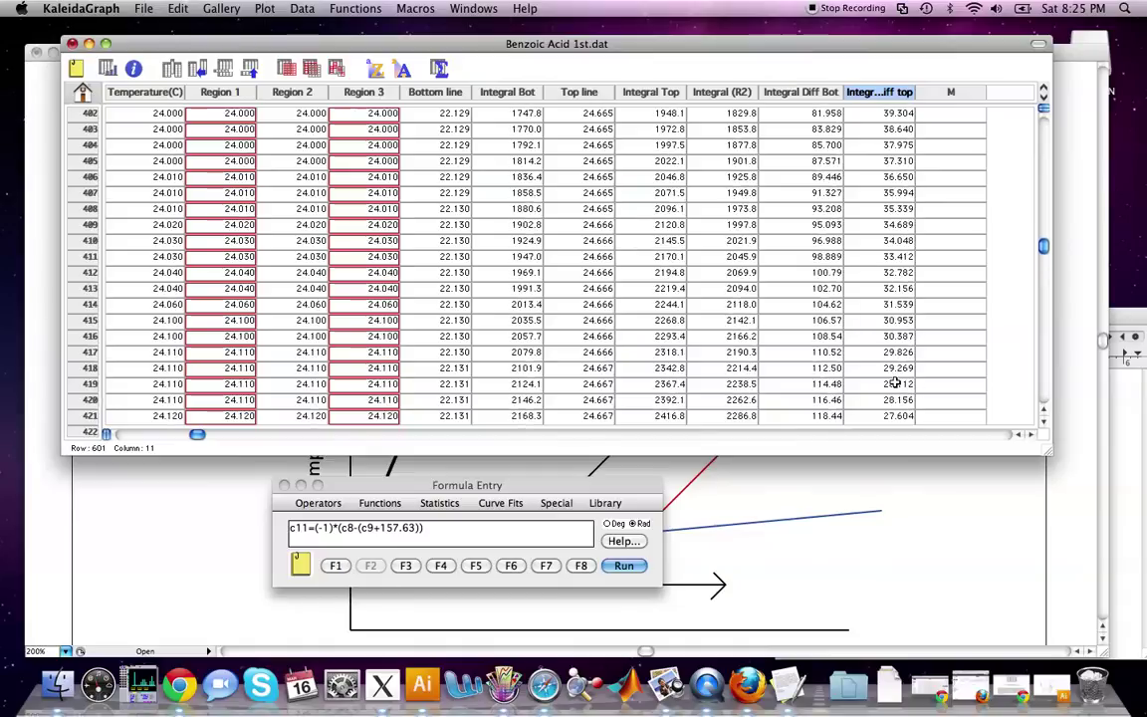
scroll(896, 210, "up", 12)
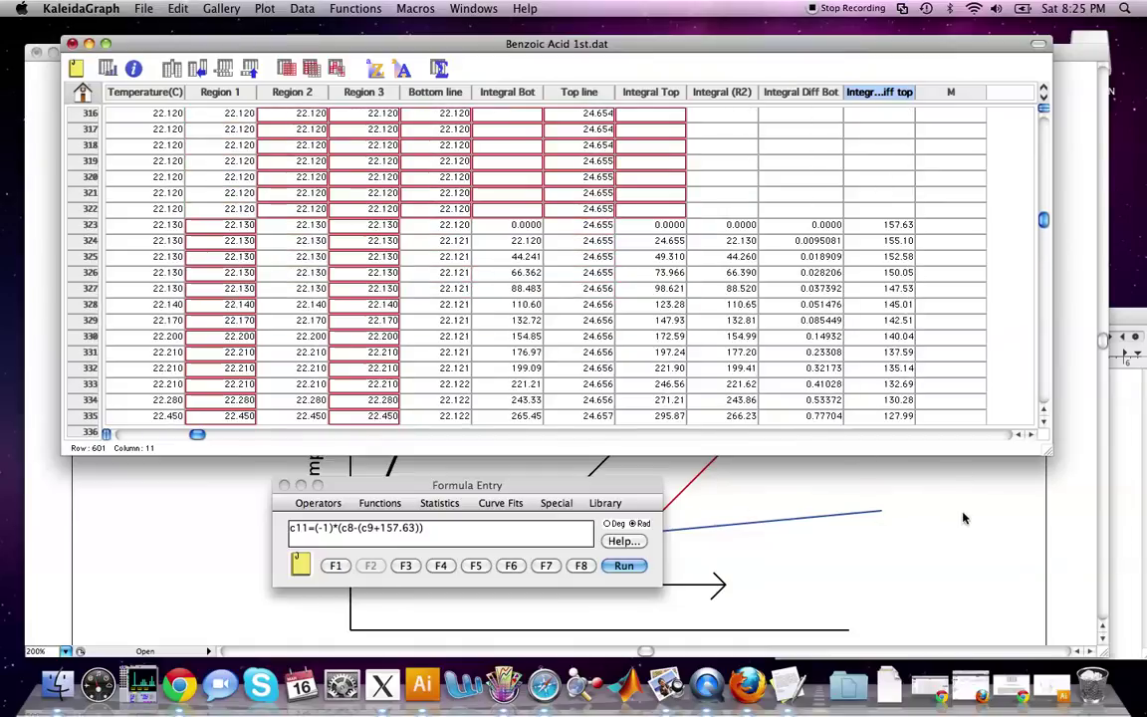
left_click(869, 466)
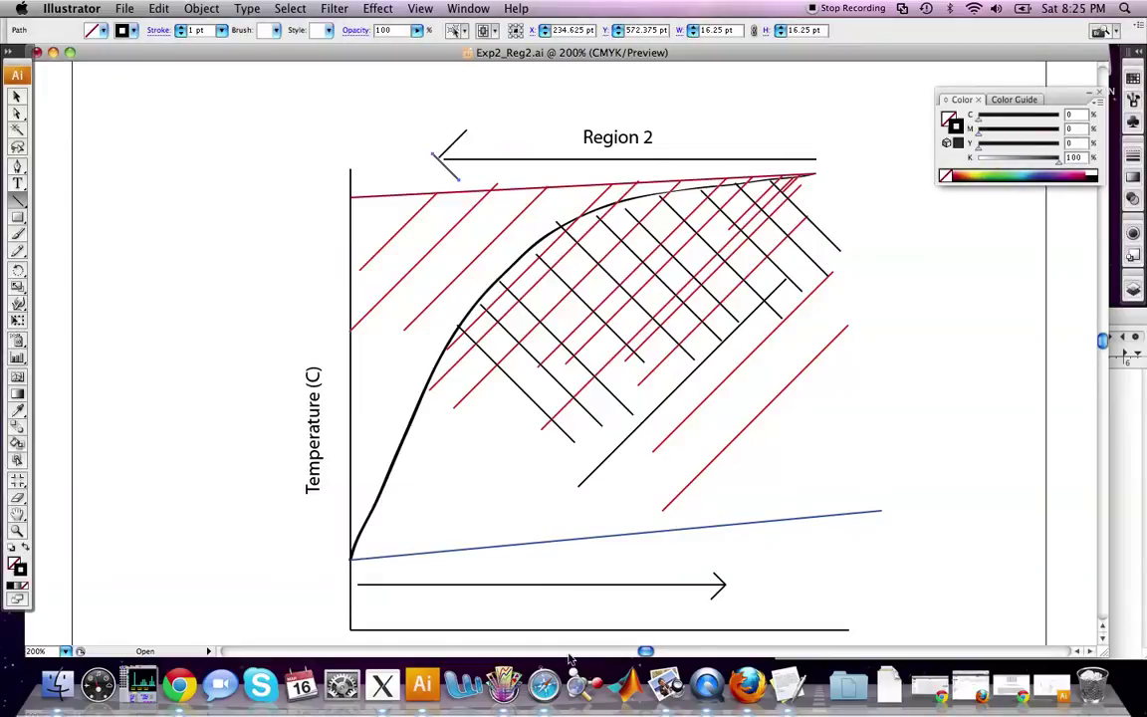
left_click(503, 685)
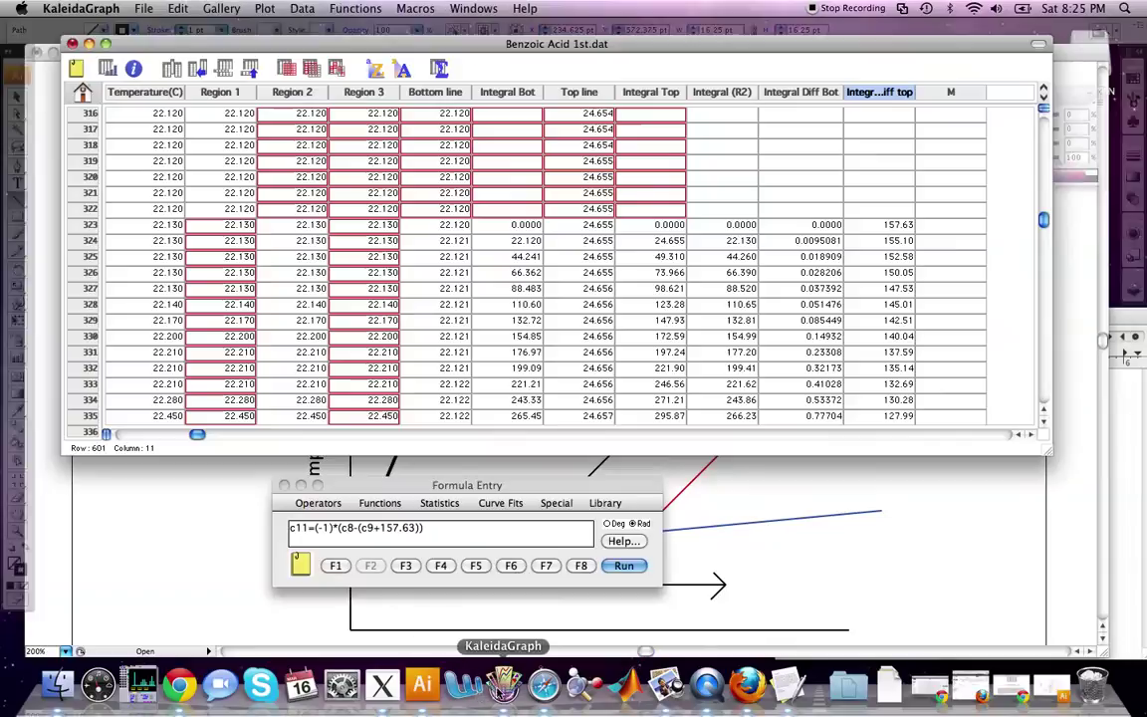
Create a new line plot with Integral Diff Bot and Integral Diff top as Y against time.
left_click(217, 8)
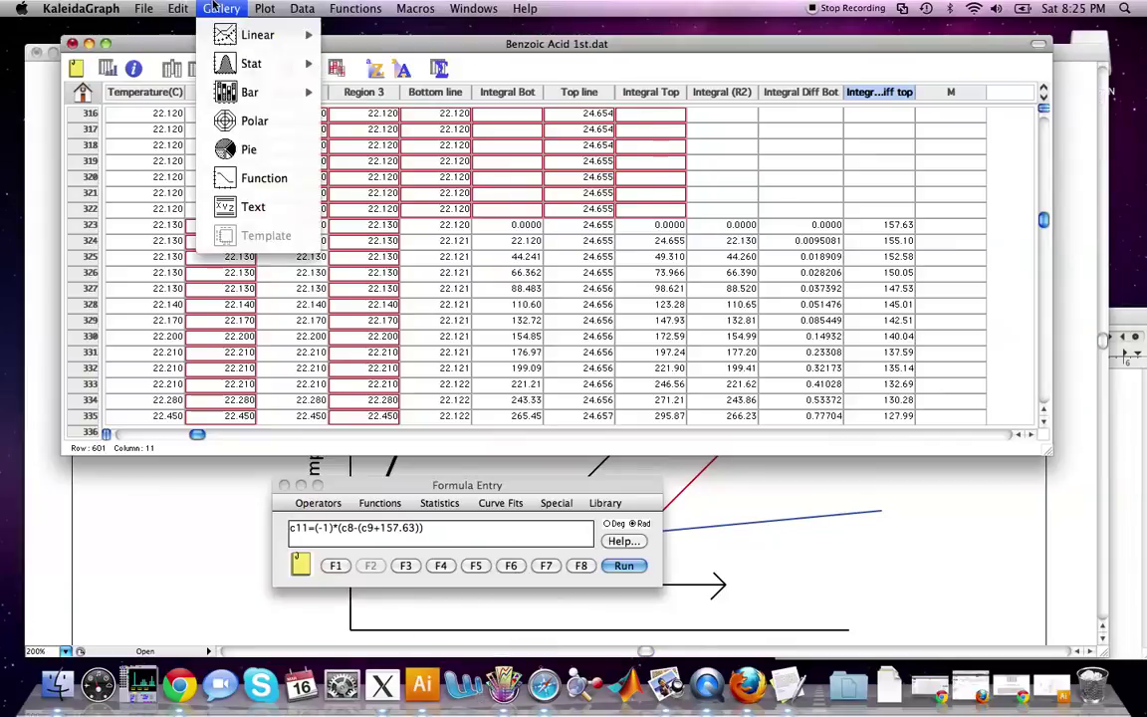
mouse_move(294, 35)
left_click(379, 40)
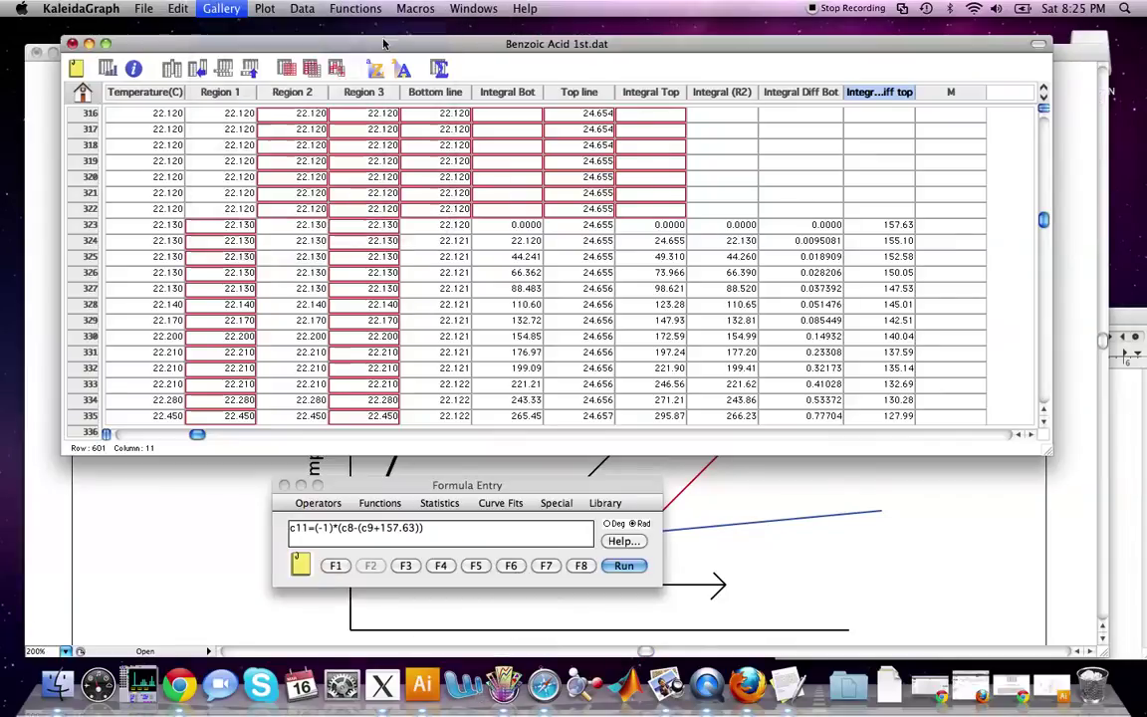
scroll(538, 231, "down", 3)
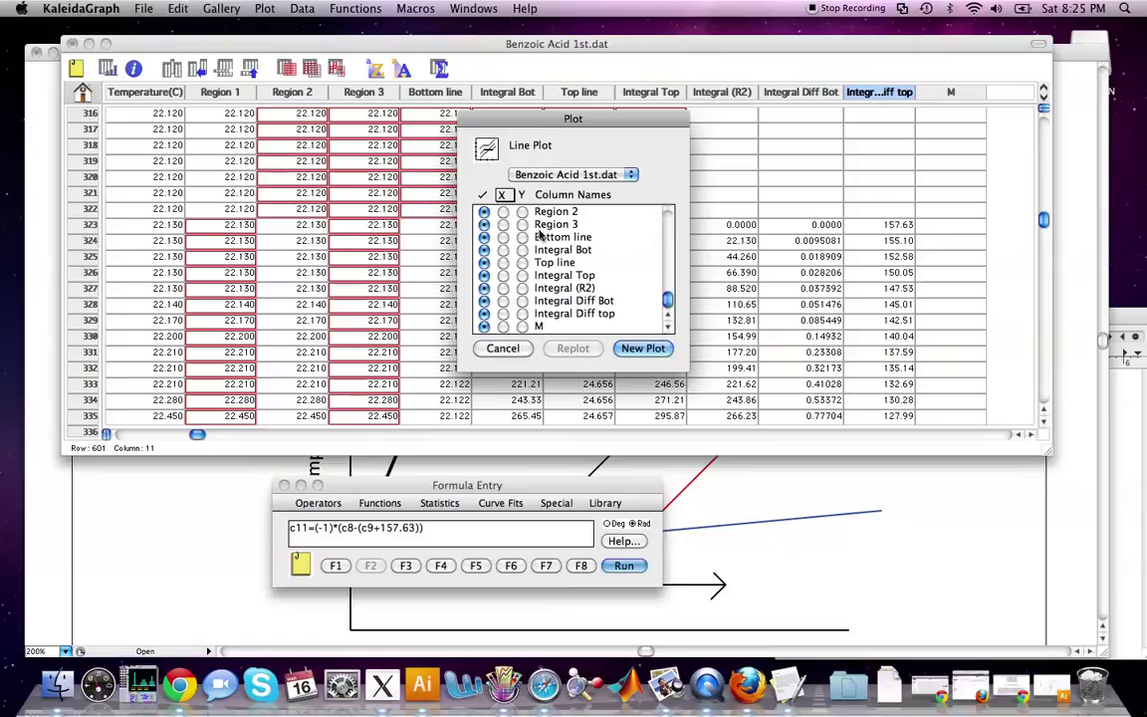
left_click(521, 314)
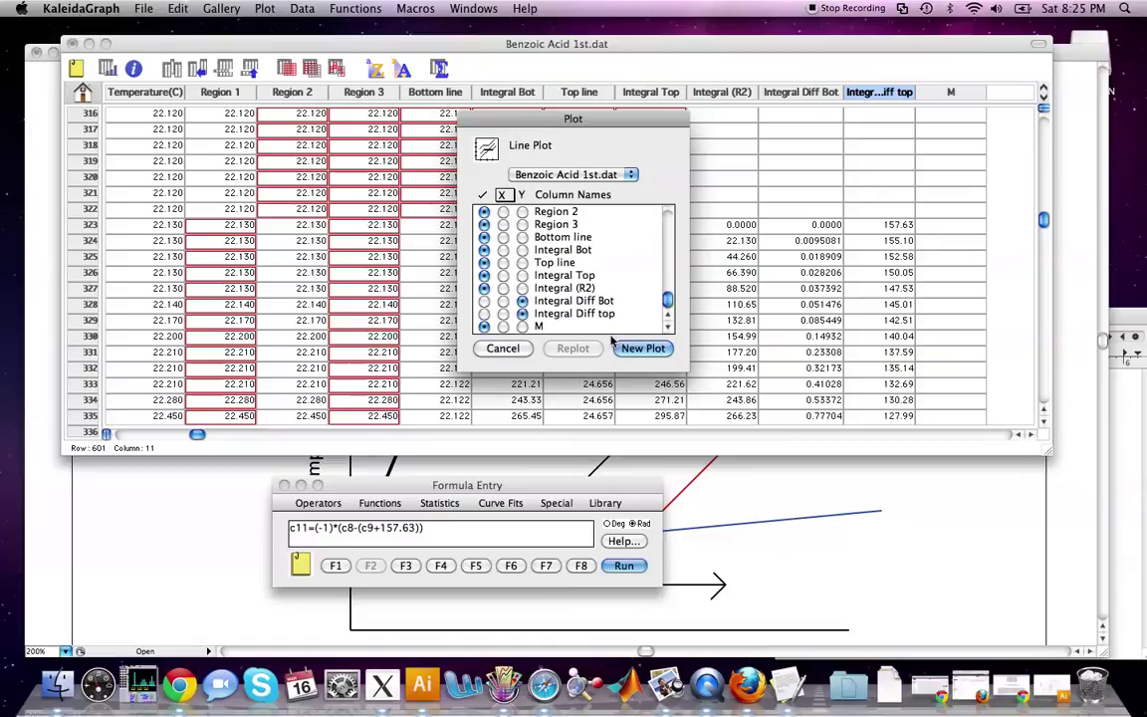
left_click(642, 349)
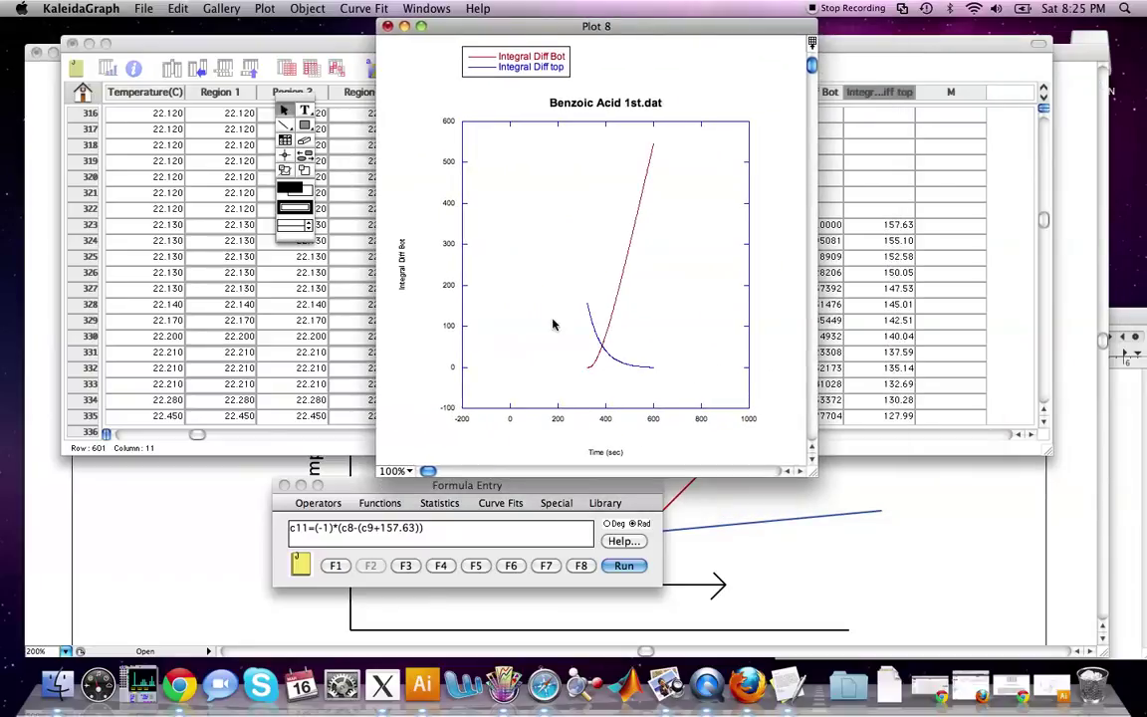
Move the legend inside the upper corner of the plot frame beside the Y axis and delete the plot title.
left_click_drag(468, 71, 526, 158)
left_click(600, 109)
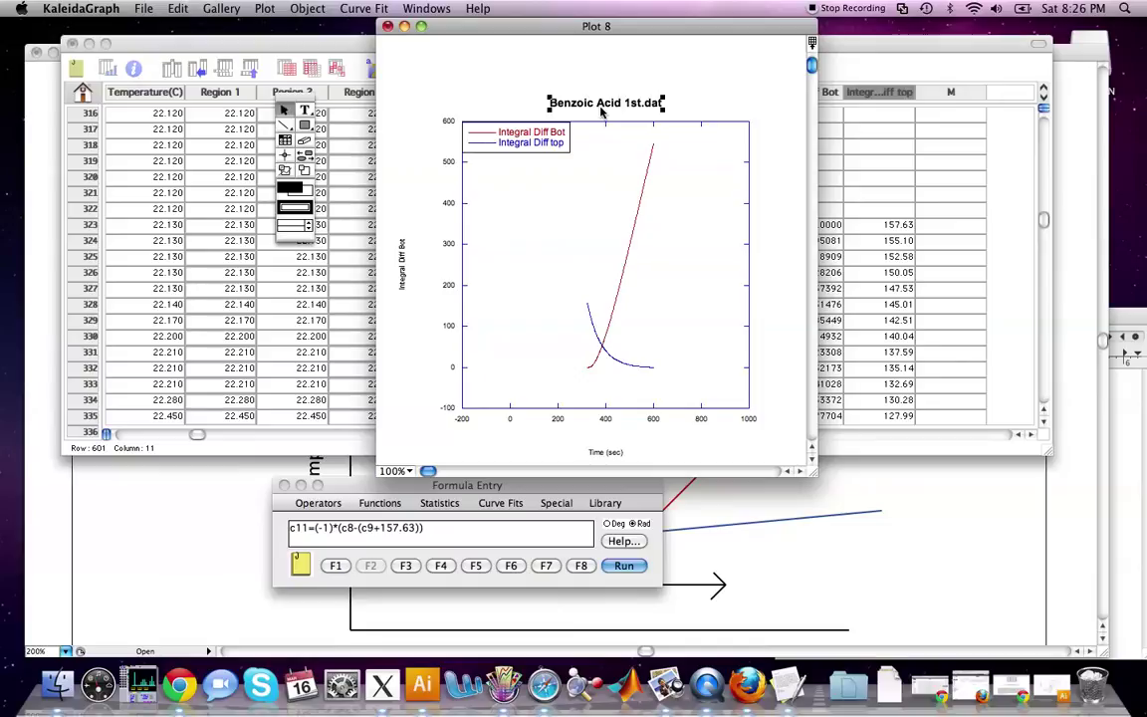
key("BackSpace")
Zoom repeatedly into the crossing of the two integral difference curves until the time axis spans about 385 to 385.3 seconds.
left_click(303, 170)
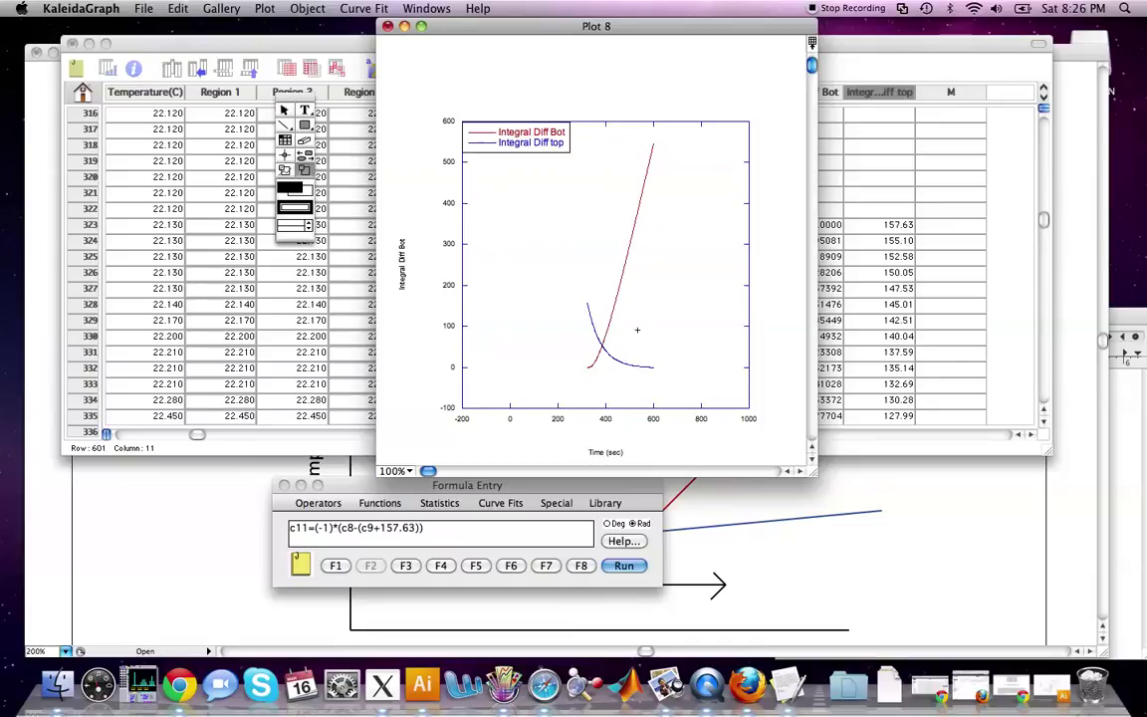
left_click_drag(590, 324, 624, 367)
left_click_drag(624, 314, 625, 314)
left_click_drag(542, 225, 654, 315)
left_click_drag(533, 165, 645, 333)
left_click_drag(508, 209, 547, 240)
left_click_drag(639, 318, 639, 319)
left_click_drag(568, 215, 660, 333)
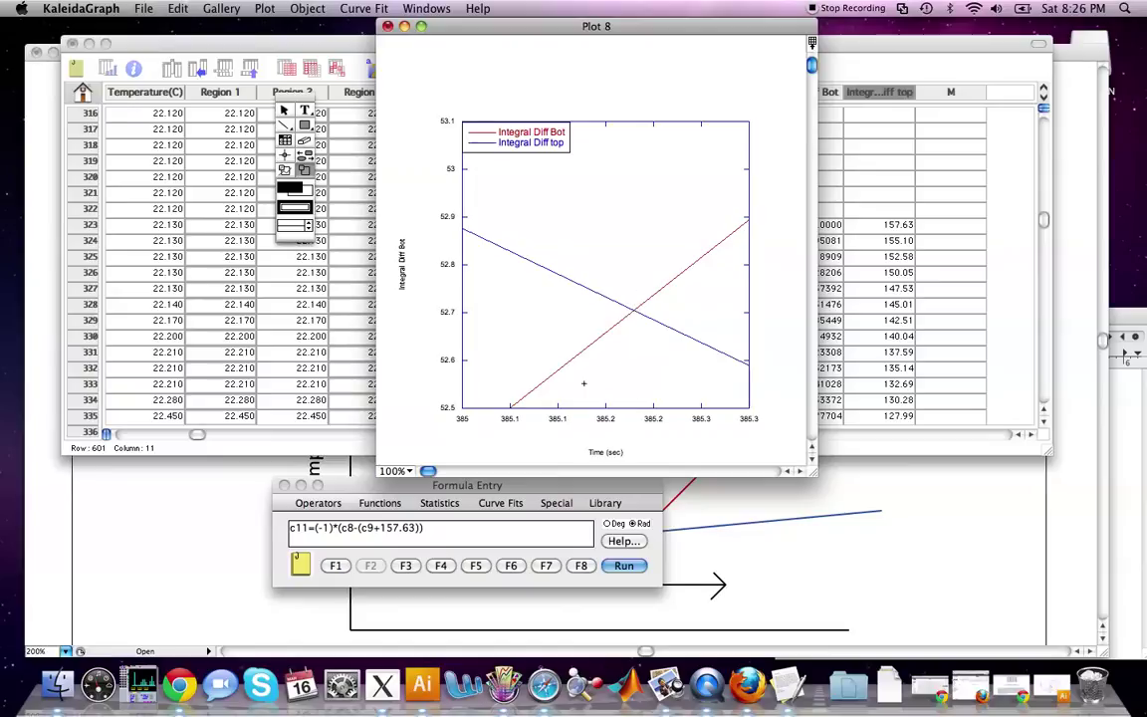
Switch to the TextEdit note and record td=385.2 below the region transition times.
left_click(1120, 527)
type("td=385.2")
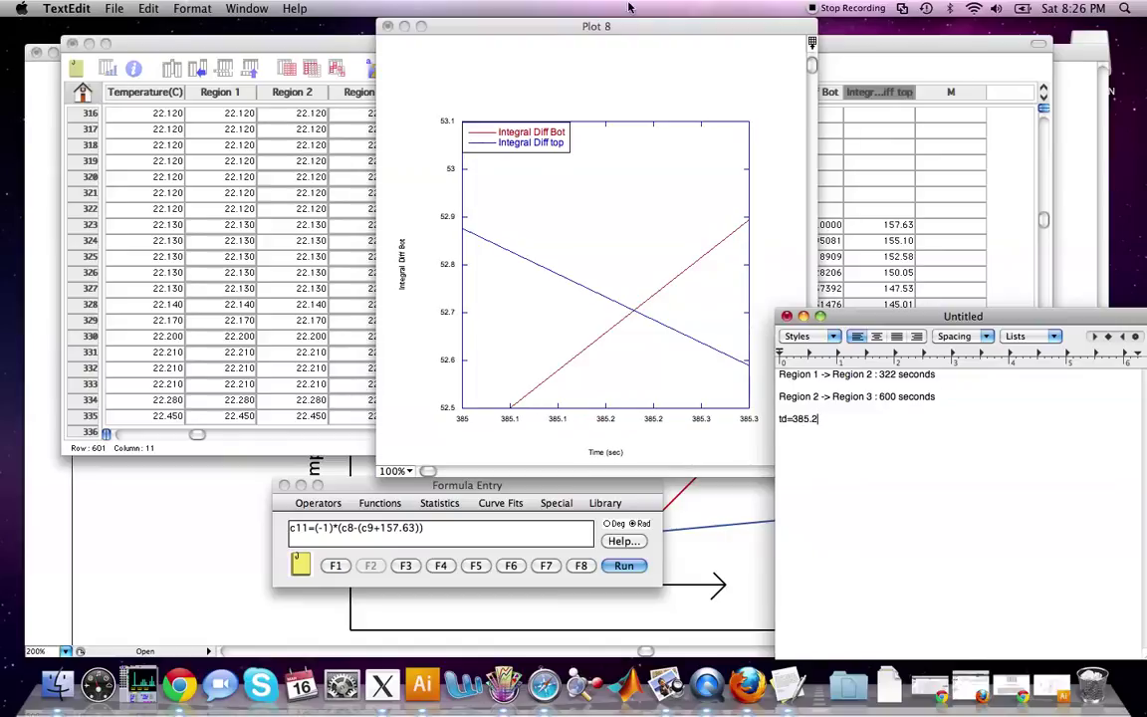
Return to KaleidaGraph and close the integral difference plot without saving it.
left_click(568, 26)
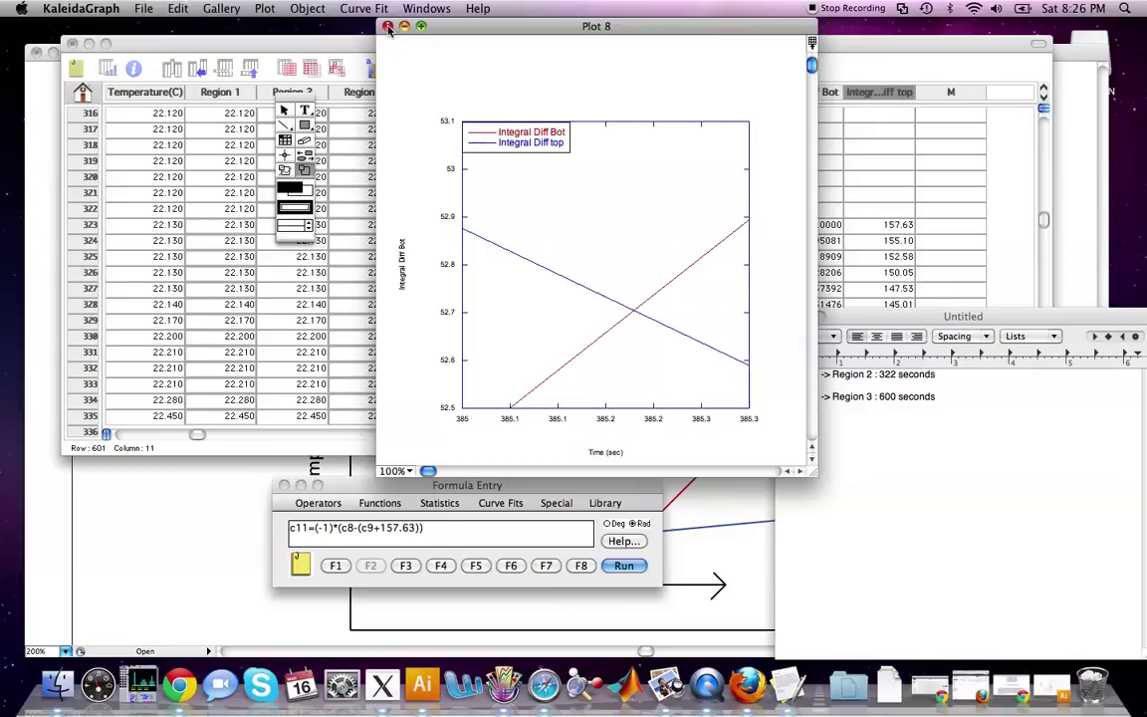
left_click(388, 26)
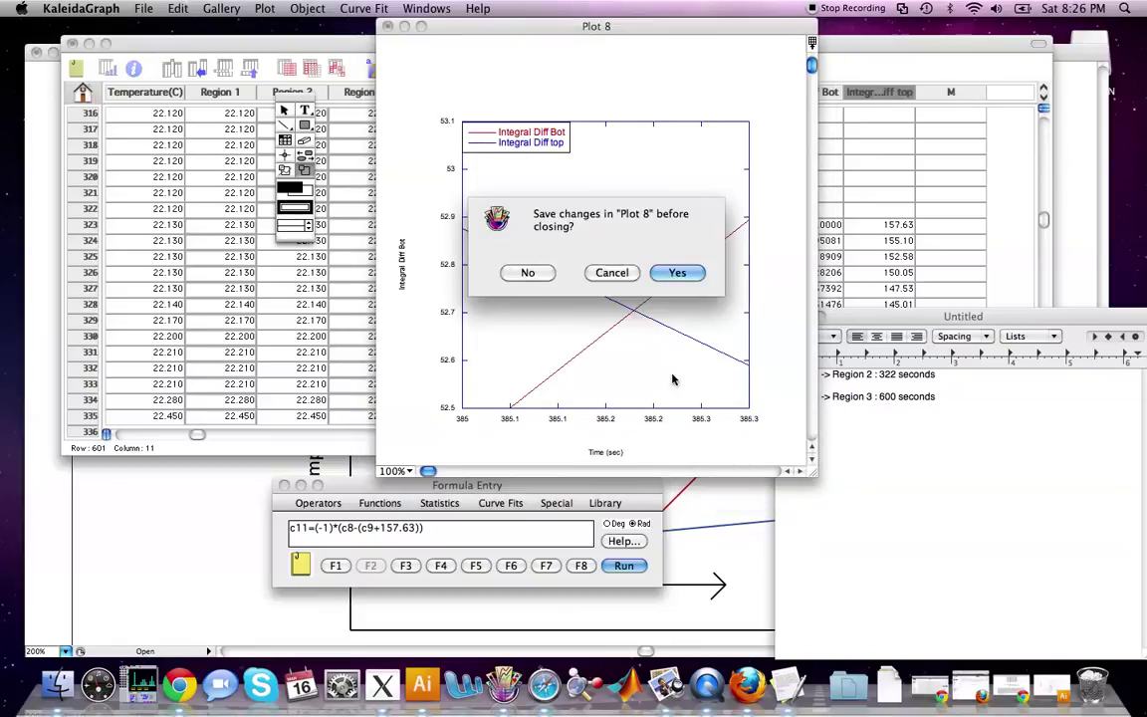
left_click(476, 96)
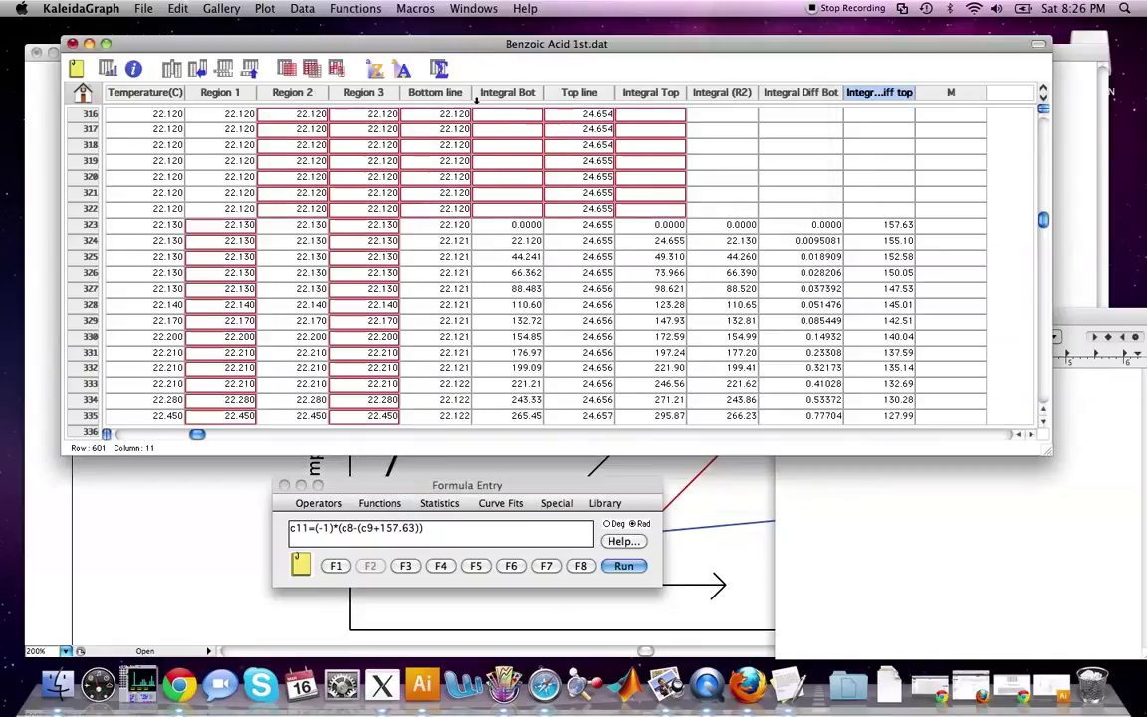
left_click(264, 8)
left_click(264, 8)
left_click(302, 8)
Bring the TextEdit note to the front and move it over the data table so it is fully visible.
left_click(1097, 330)
left_click_drag(1083, 324, 1044, 268)
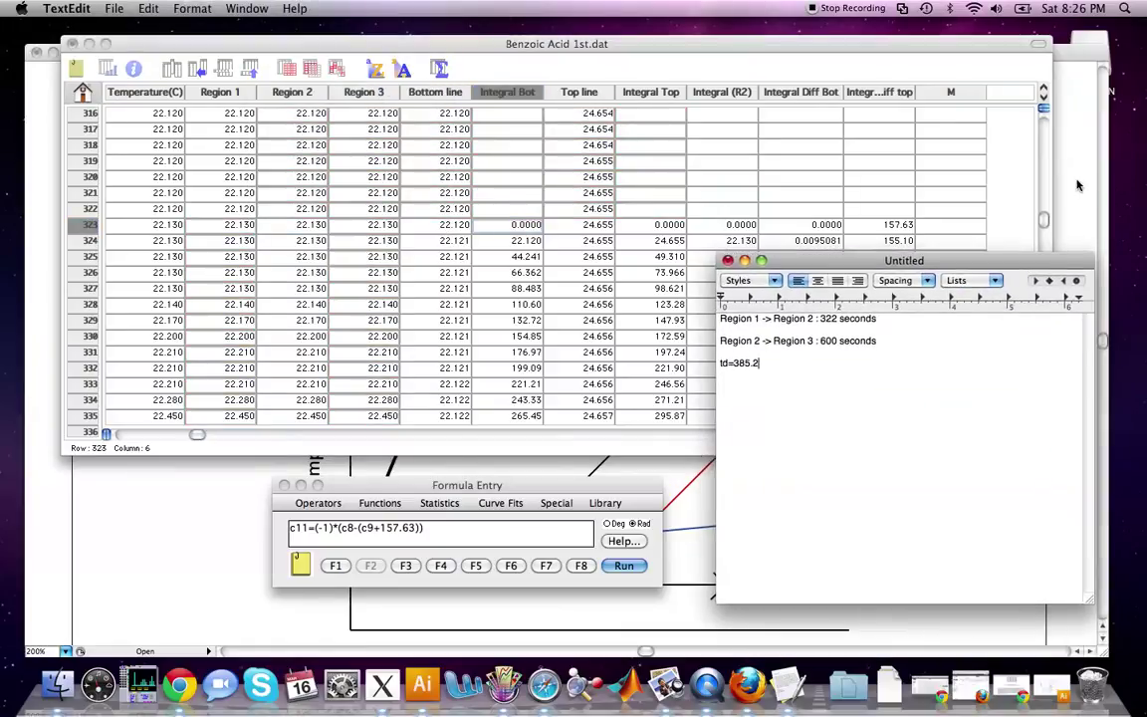